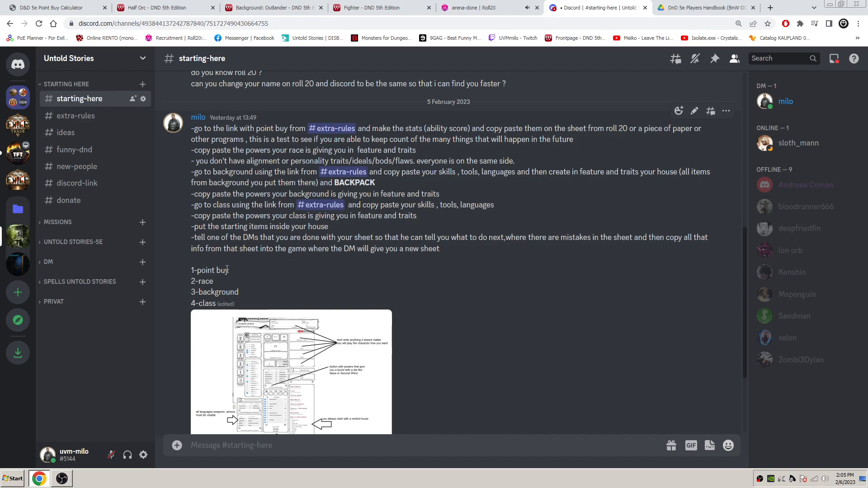
- Review the four character-creation stages listed in the starting-here message: point buy, race, background and class
{"action": "left_click_drag", "start_coordinate": [191, 270], "coordinate": [220, 308]}
{"action": "left_click", "coordinate": [219, 287]}
{"action": "left_click", "coordinate": [206, 308]}
{"action": "left_click", "coordinate": [220, 308]}
- Switch to the 5e Point Buy Calculator and set the race to Half-Orc
{"action": "left_click", "coordinate": [71, 5]}
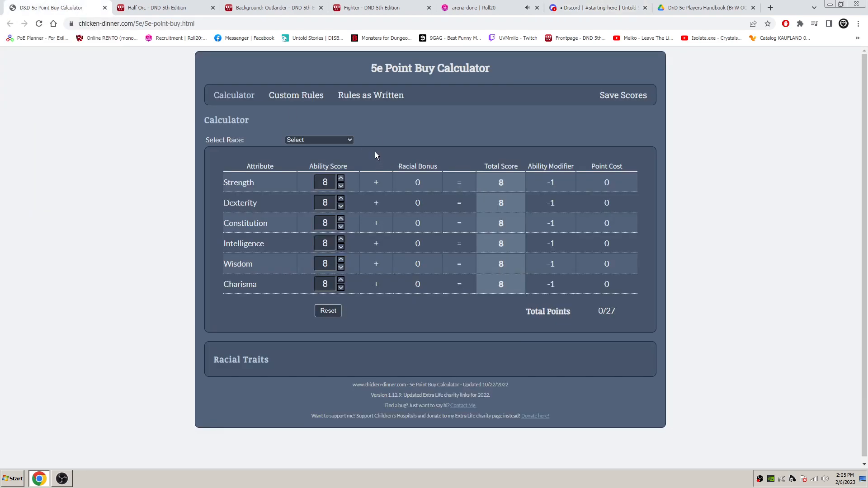
{"action": "left_click", "coordinate": [338, 140]}
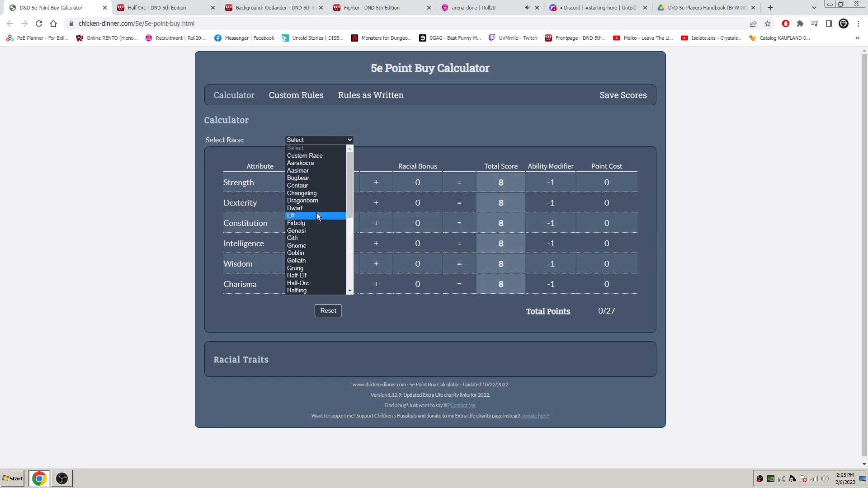
{"action": "left_click", "coordinate": [315, 283]}
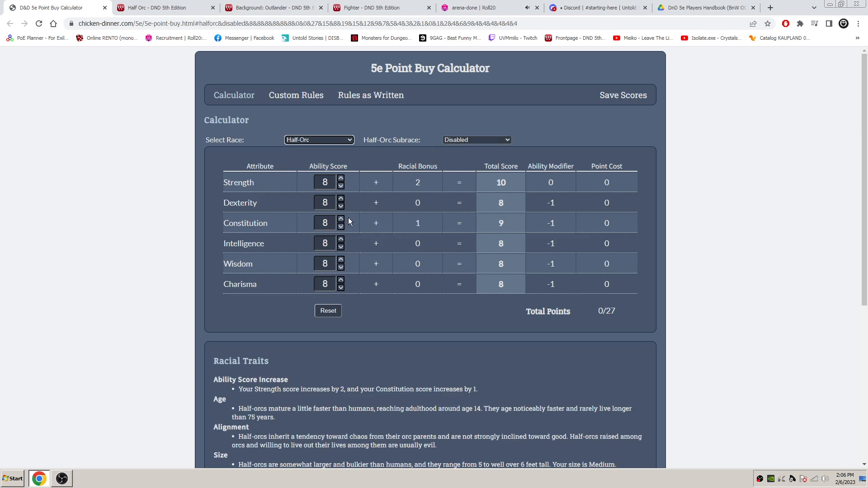
- Raise the base ability scores to 14 for Strength and 15 for Constitution
{"action": "left_click", "coordinate": [341, 177]}
{"action": "left_click", "coordinate": [341, 178]}
{"action": "left_click", "coordinate": [342, 179]}
{"action": "left_click", "coordinate": [341, 178]}
{"action": "left_click", "coordinate": [341, 178]}
{"action": "left_click", "coordinate": [341, 178]}
{"action": "left_click", "coordinate": [341, 178]}
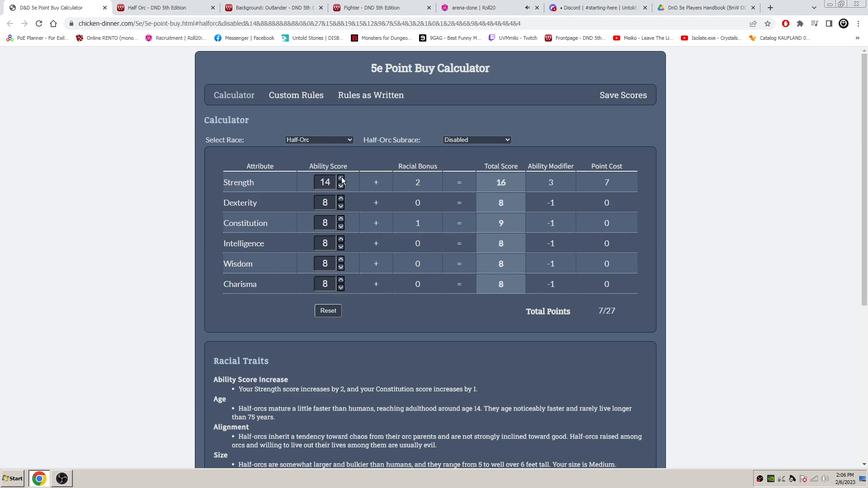
{"action": "left_click", "coordinate": [341, 219]}
{"action": "left_click", "coordinate": [341, 219]}
{"action": "left_click", "coordinate": [341, 219]}
{"action": "left_click", "coordinate": [341, 220]}
{"action": "left_click", "coordinate": [341, 220]}
{"action": "left_click", "coordinate": [341, 219]}
{"action": "left_click", "coordinate": [341, 220]}
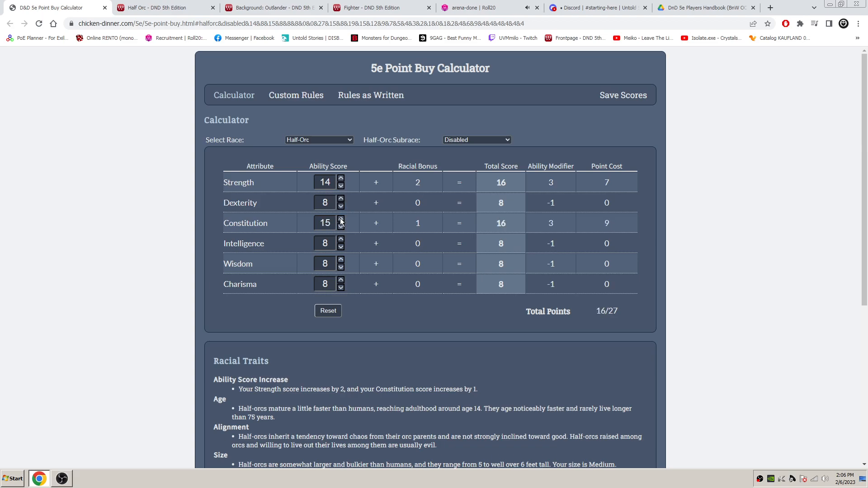
- Set the base Wisdom score to 14 and the base Dexterity score to 10
{"action": "left_click", "coordinate": [341, 261]}
{"action": "left_click", "coordinate": [341, 261]}
{"action": "left_click", "coordinate": [341, 261]}
{"action": "left_click", "coordinate": [341, 261]}
{"action": "left_click", "coordinate": [341, 260]}
{"action": "left_click", "coordinate": [341, 261]}
{"action": "left_click", "coordinate": [341, 261]}
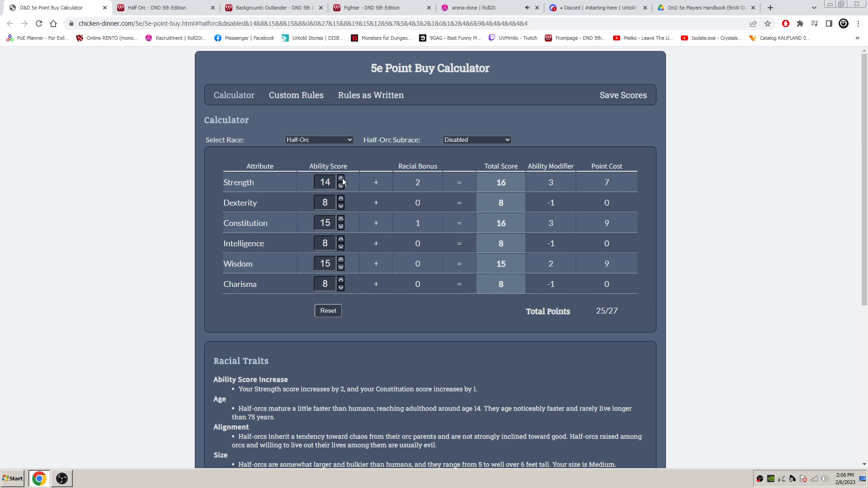
{"action": "left_click", "coordinate": [341, 267]}
{"action": "left_click", "coordinate": [341, 198]}
{"action": "left_click", "coordinate": [341, 199]}
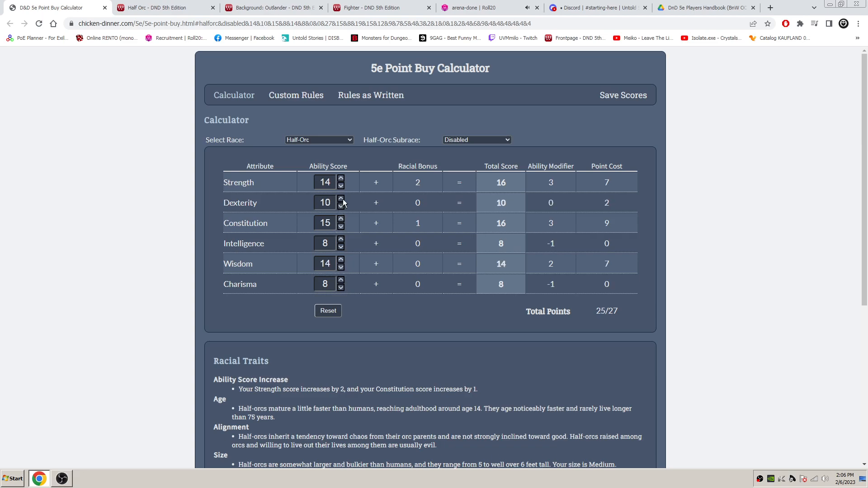
{"action": "left_click", "coordinate": [341, 280]}
{"action": "left_click", "coordinate": [340, 281]}
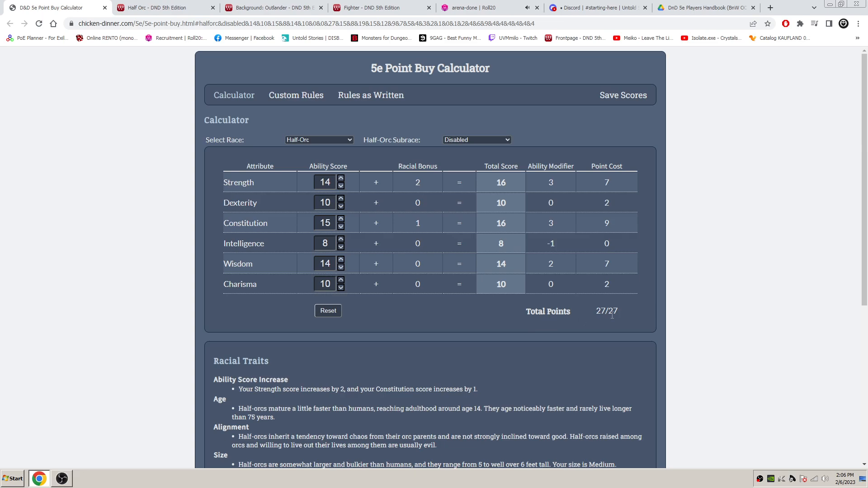
{"action": "left_click_drag", "start_coordinate": [600, 310], "coordinate": [603, 310]}
{"action": "left_click", "coordinate": [341, 286]}
{"action": "left_click", "coordinate": [341, 287]}
- Set the base Intelligence score to 10 and read the Half-Orc racial traits beneath the score table
{"action": "left_click", "coordinate": [342, 240]}
{"action": "left_click", "coordinate": [341, 240]}
{"action": "scroll", "coordinate": [554, 205], "scroll_direction": "down", "scroll_amount": 4}
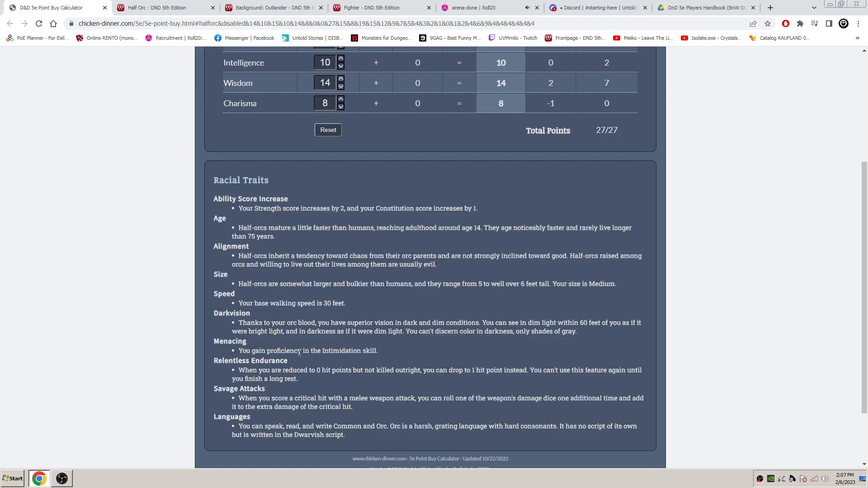
{"action": "scroll", "coordinate": [320, 384], "scroll_direction": "down", "scroll_amount": 1}
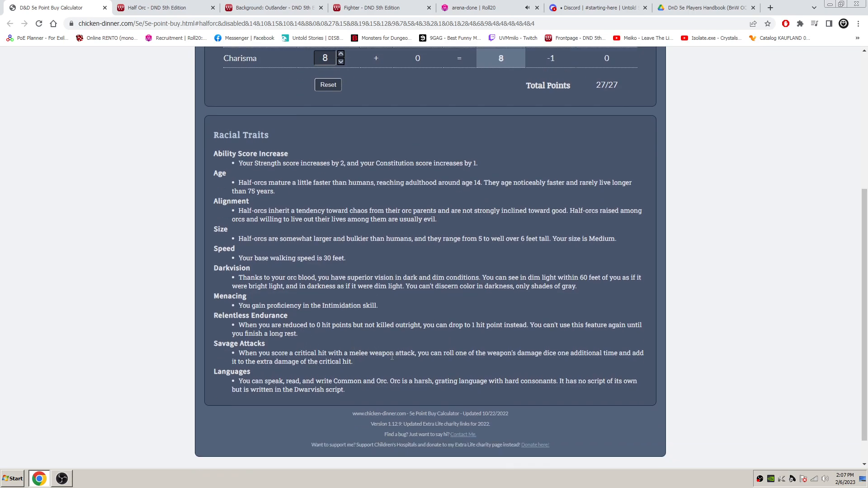
{"action": "scroll", "coordinate": [388, 364], "scroll_direction": "up", "scroll_amount": 1}
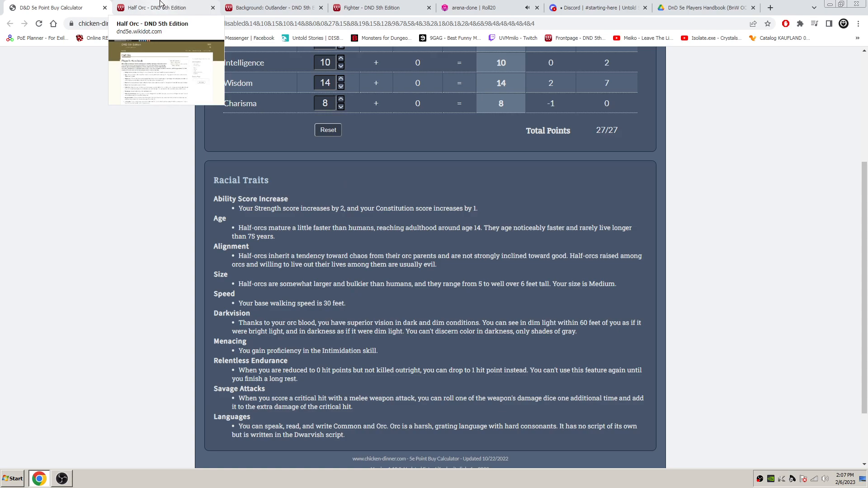
- Open the extra-rules channel in Discord and review the Half Orc racial traits on the DND 5th Edition wiki
{"action": "left_click", "coordinate": [601, 7]}
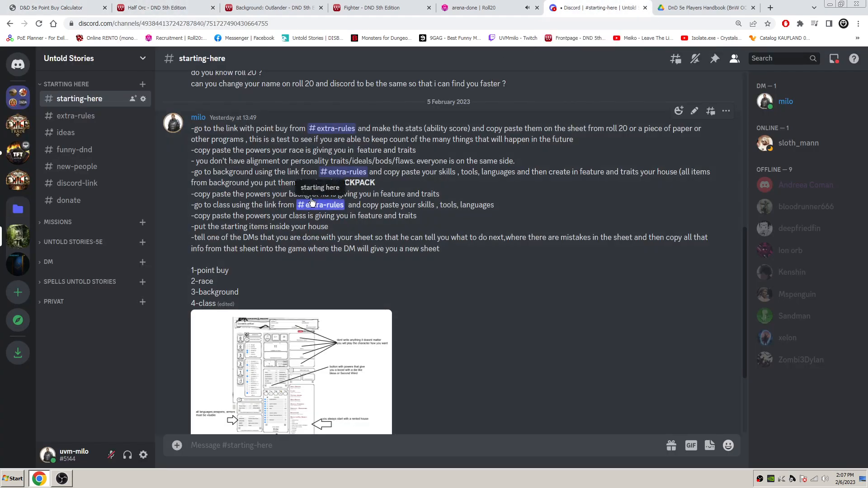
{"action": "left_click", "coordinate": [343, 132]}
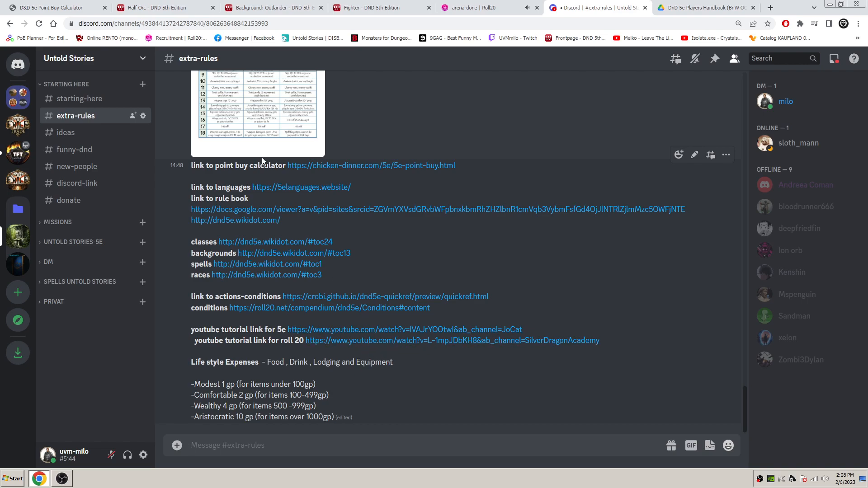
{"action": "left_click", "coordinate": [178, 4]}
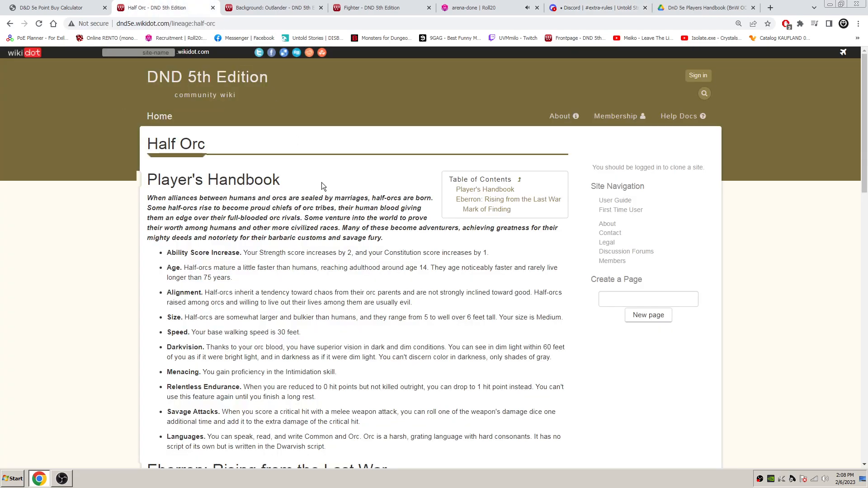
{"action": "scroll", "coordinate": [375, 189], "scroll_direction": "down", "scroll_amount": 5}
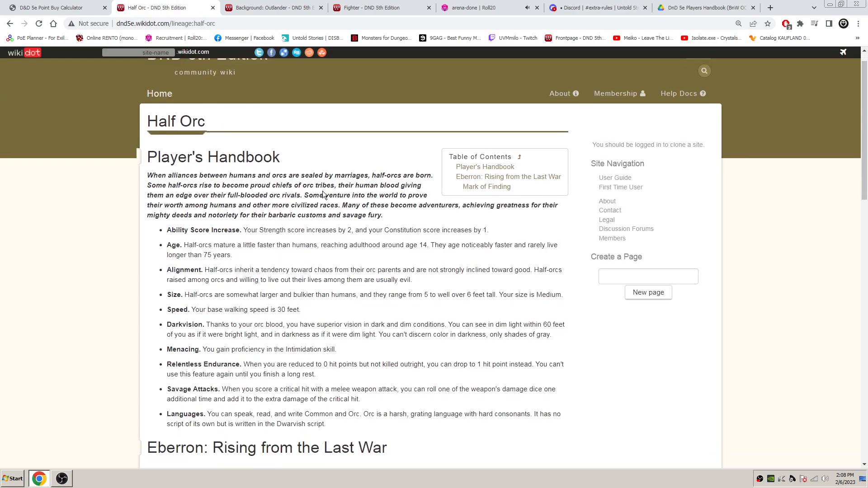
{"action": "scroll", "coordinate": [357, 201], "scroll_direction": "up", "scroll_amount": 3}
{"action": "scroll", "coordinate": [357, 200], "scroll_direction": "up", "scroll_amount": 3}
{"action": "scroll", "coordinate": [369, 207], "scroll_direction": "down", "scroll_amount": 2}
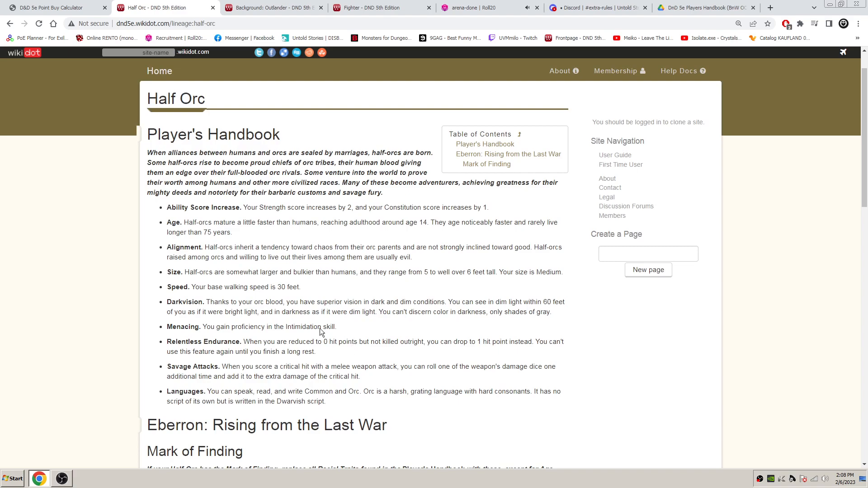
- Examine the Outlander background page for its skill, tool and language proficiencies, equipment and Wanderer feature
{"action": "left_click", "coordinate": [267, 8]}
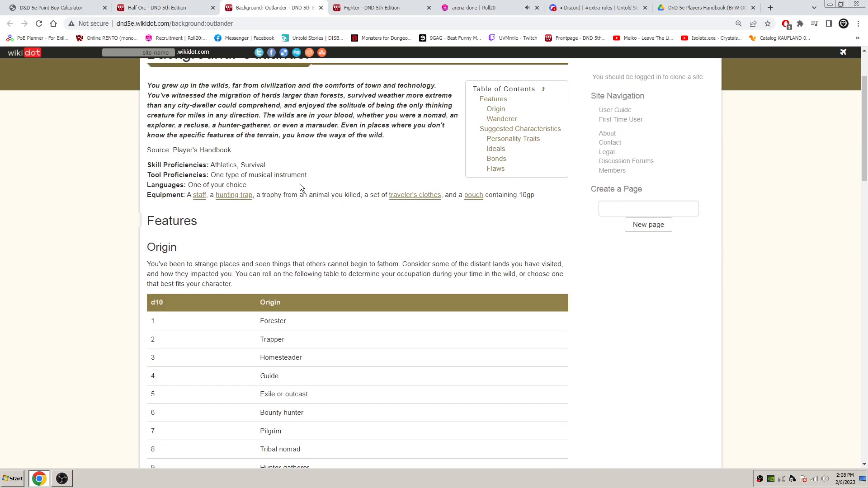
{"action": "scroll", "coordinate": [315, 183], "scroll_direction": "up", "scroll_amount": 2}
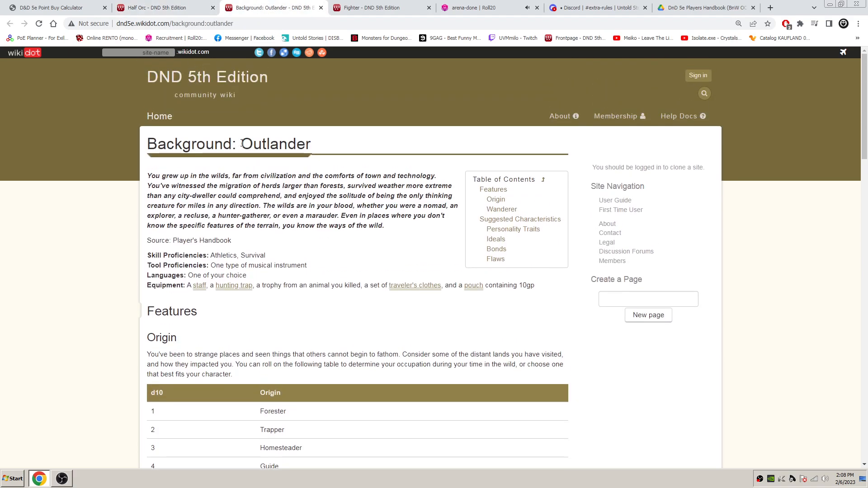
{"action": "left_click_drag", "start_coordinate": [242, 143], "coordinate": [316, 141]}
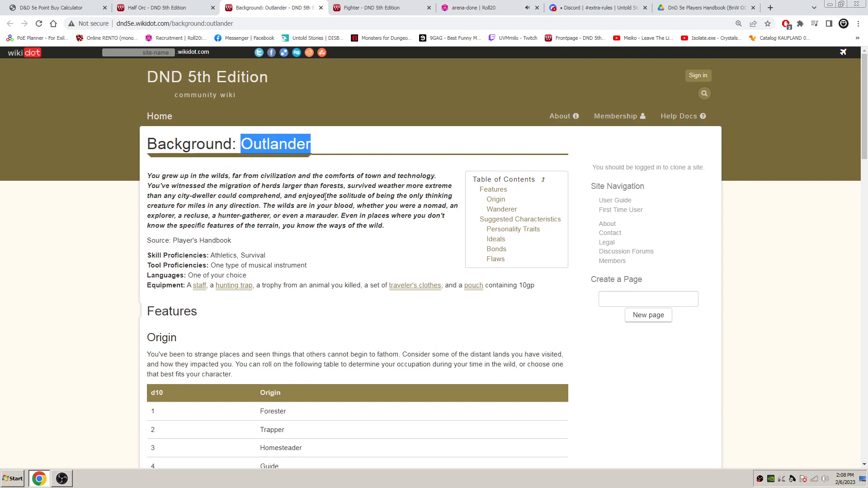
{"action": "left_click", "coordinate": [326, 198]}
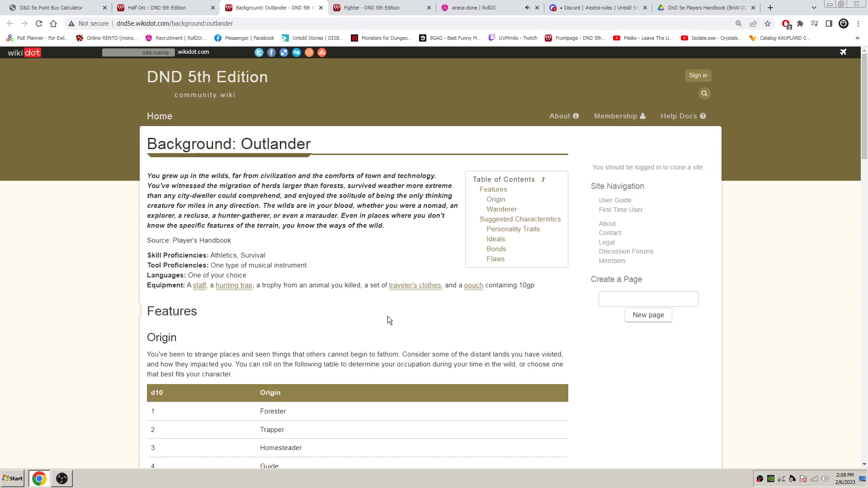
{"action": "scroll", "coordinate": [387, 320], "scroll_direction": "down", "scroll_amount": 1}
{"action": "scroll", "coordinate": [293, 307], "scroll_direction": "down", "scroll_amount": 6}
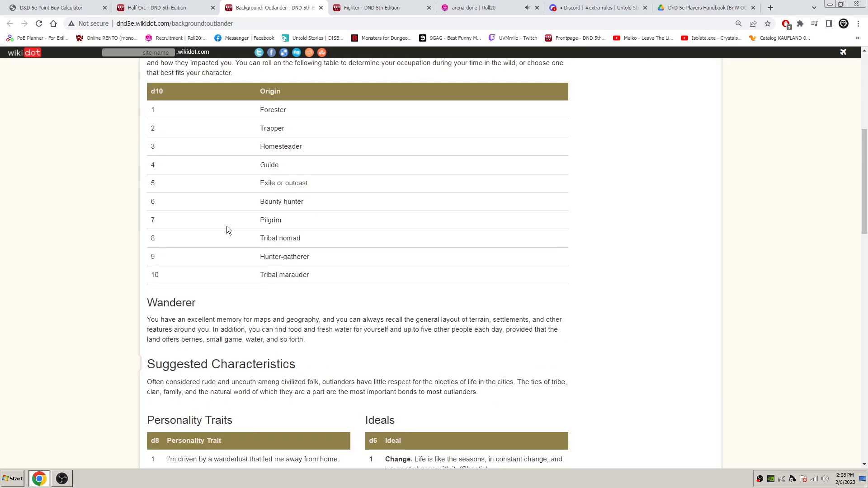
{"action": "left_click_drag", "start_coordinate": [149, 288], "coordinate": [281, 320]}
{"action": "left_click", "coordinate": [359, 319]}
{"action": "scroll", "coordinate": [356, 327], "scroll_direction": "up", "scroll_amount": 4}
{"action": "scroll", "coordinate": [356, 327], "scroll_direction": "up", "scroll_amount": 3}
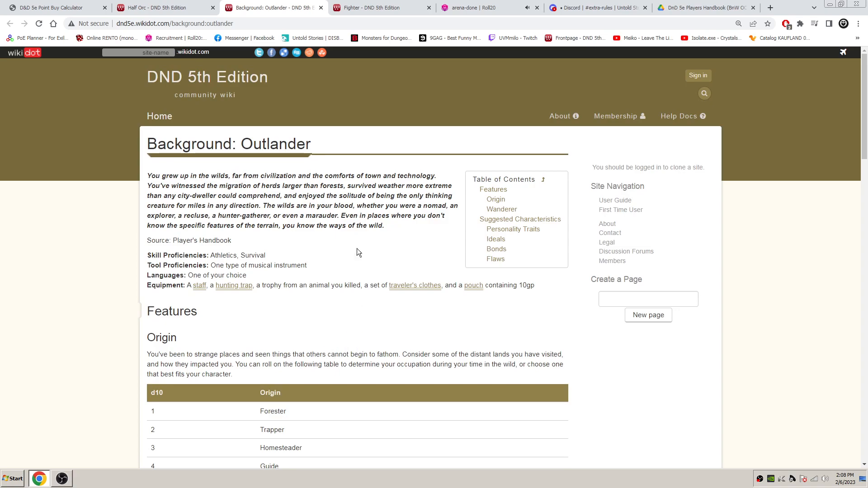
- Examine the Fighter page's level table, hit points, proficiencies, equipment and fighting styles, and return to the Outlander background page
{"action": "left_click", "coordinate": [369, 7]}
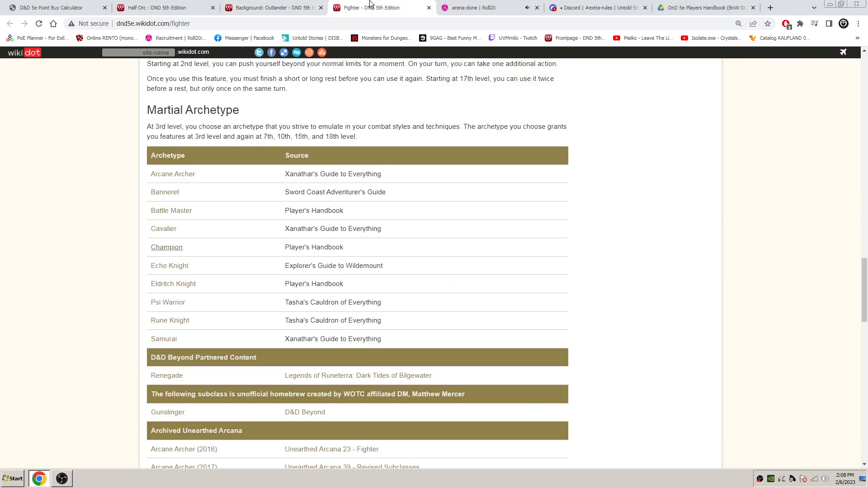
{"action": "scroll", "coordinate": [441, 254], "scroll_direction": "up", "scroll_amount": 15}
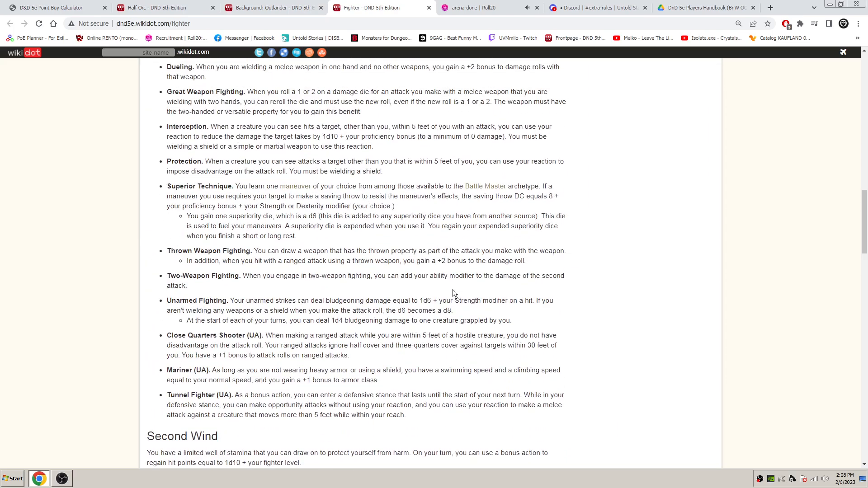
{"action": "scroll", "coordinate": [453, 291], "scroll_direction": "up", "scroll_amount": 5}
{"action": "scroll", "coordinate": [448, 296], "scroll_direction": "up", "scroll_amount": 5}
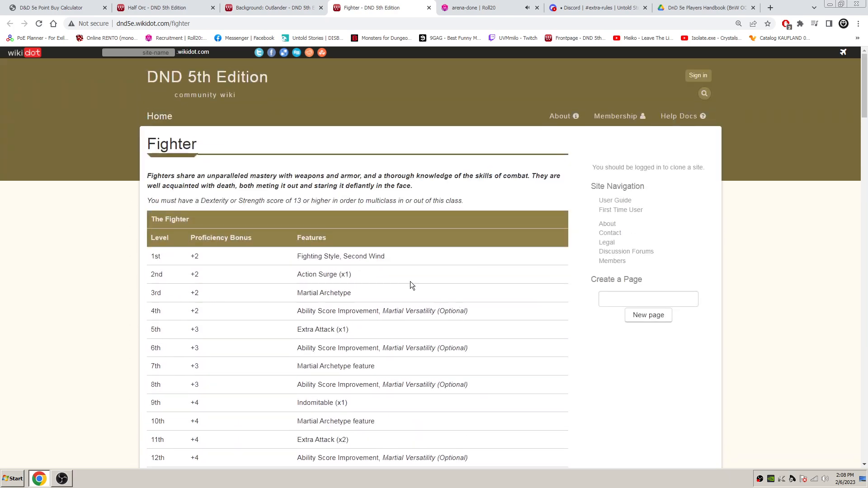
{"action": "scroll", "coordinate": [473, 278], "scroll_direction": "down", "scroll_amount": 9}
{"action": "scroll", "coordinate": [470, 276], "scroll_direction": "down", "scroll_amount": 3}
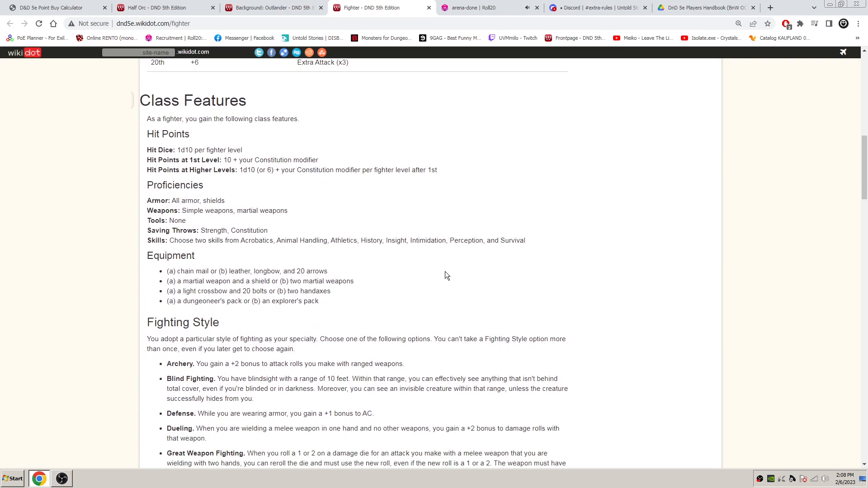
{"action": "scroll", "coordinate": [385, 262], "scroll_direction": "down", "scroll_amount": 2}
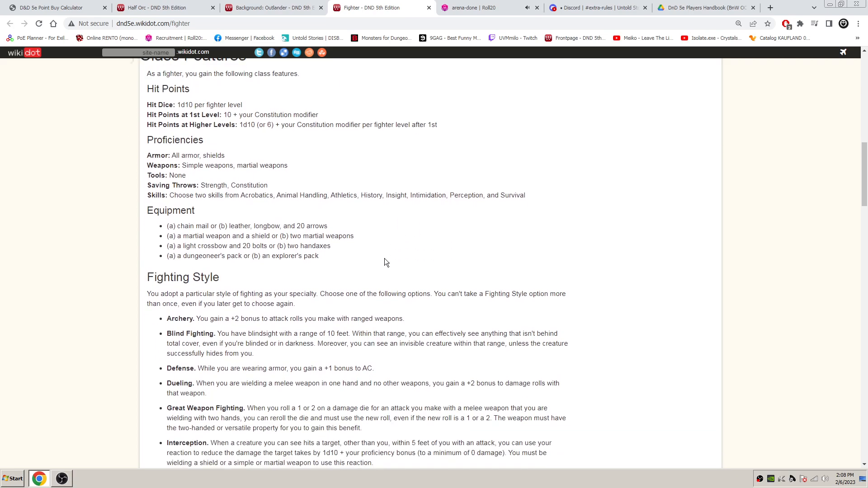
{"action": "scroll", "coordinate": [402, 264], "scroll_direction": "up", "scroll_amount": 3}
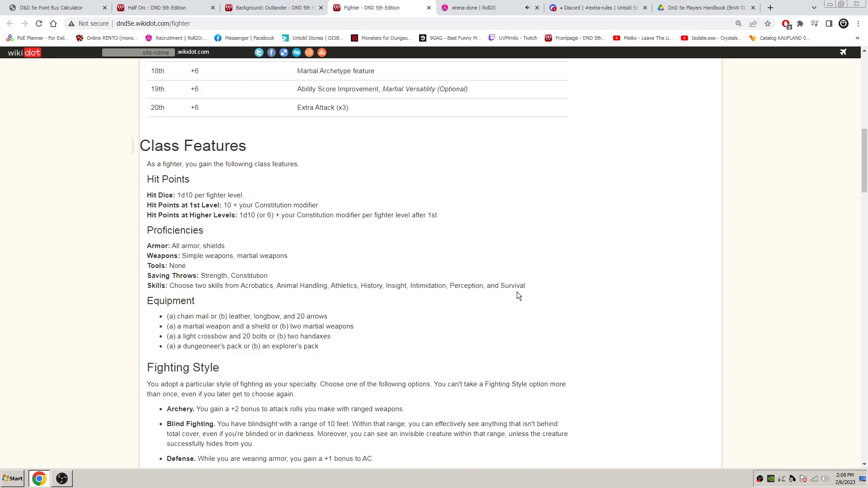
{"action": "scroll", "coordinate": [514, 296], "scroll_direction": "up", "scroll_amount": 11}
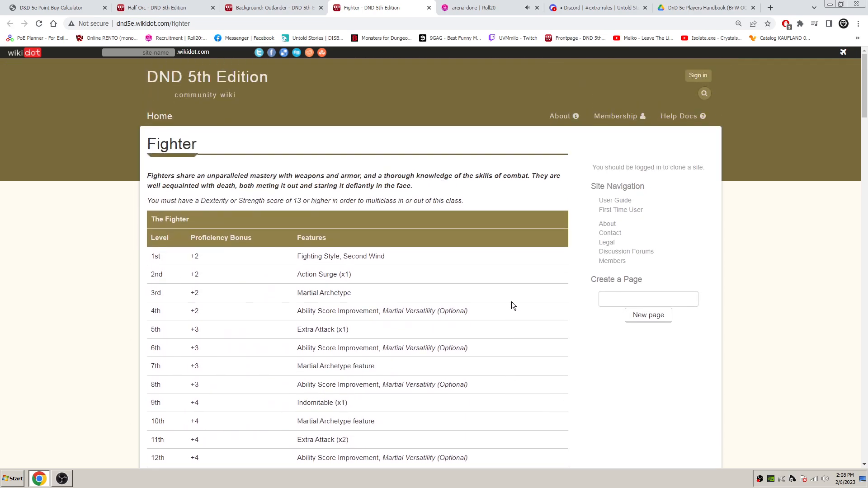
{"action": "scroll", "coordinate": [512, 306], "scroll_direction": "down", "scroll_amount": 1}
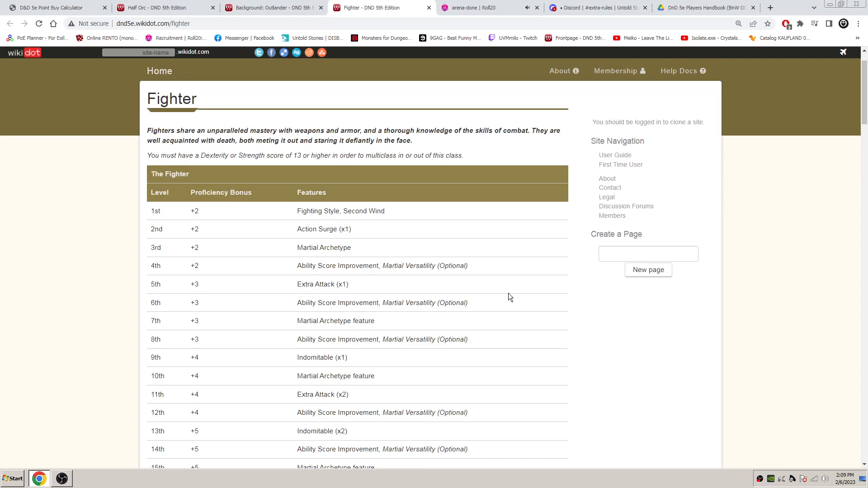
{"action": "scroll", "coordinate": [508, 297], "scroll_direction": "down", "scroll_amount": 6}
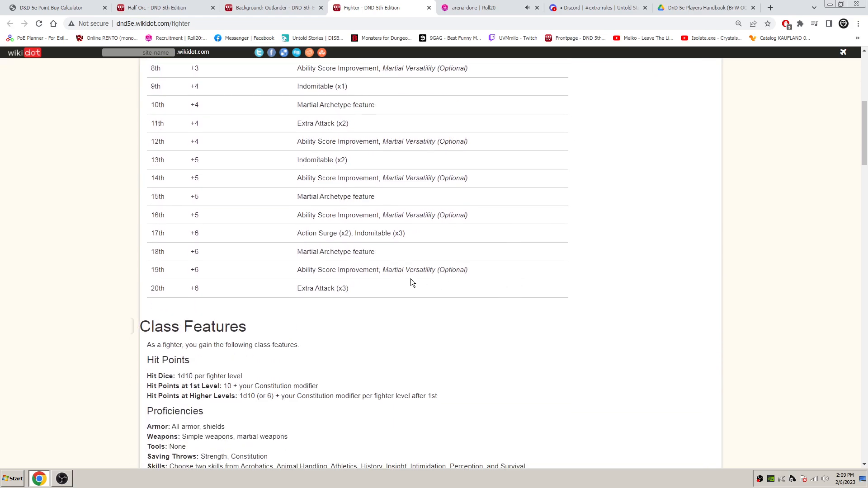
{"action": "scroll", "coordinate": [470, 274], "scroll_direction": "down", "scroll_amount": 2}
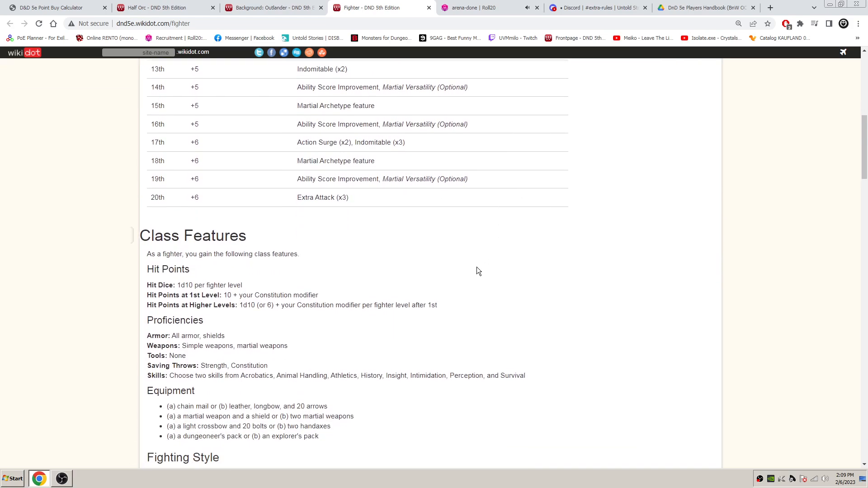
{"action": "scroll", "coordinate": [474, 267], "scroll_direction": "down", "scroll_amount": 2}
{"action": "scroll", "coordinate": [470, 266], "scroll_direction": "down", "scroll_amount": 1}
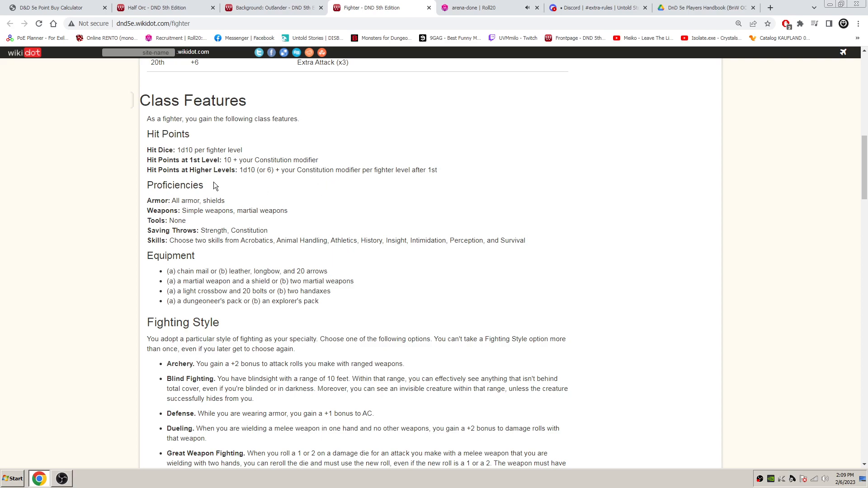
{"action": "left_click", "coordinate": [282, 8]}
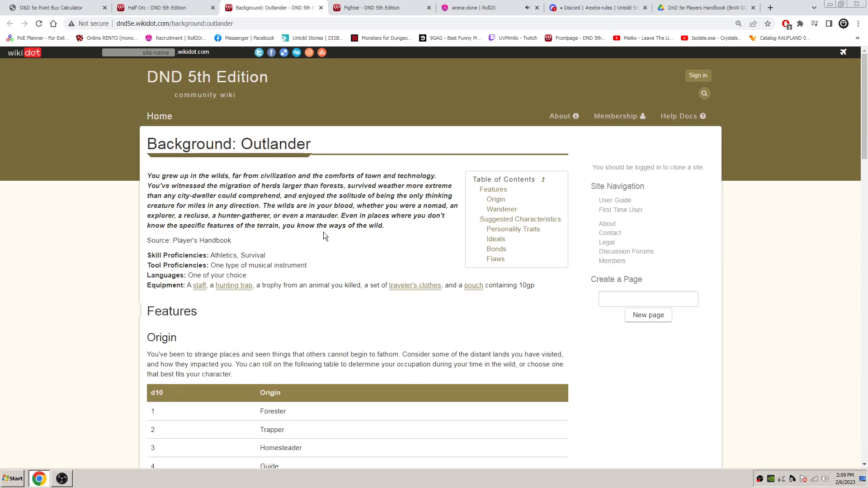
- Review the Half Orc, Outlander and Fighter reference pages and the ability score table in the point-buy calculator
{"action": "left_click", "coordinate": [408, 4]}
{"action": "left_click", "coordinate": [64, 6]}
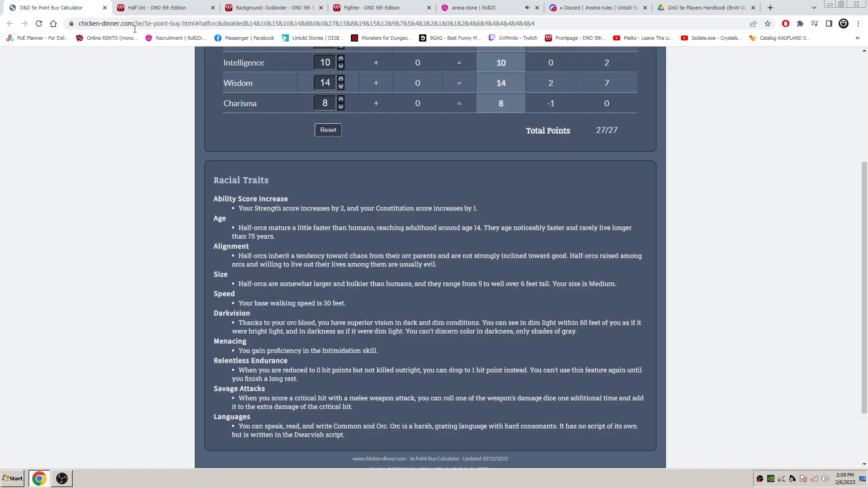
{"action": "left_click", "coordinate": [162, 8]}
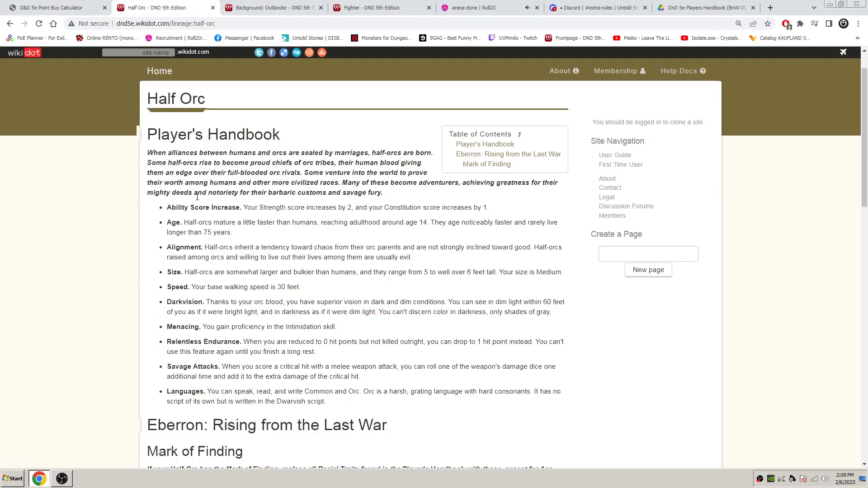
{"action": "left_click", "coordinate": [262, 7]}
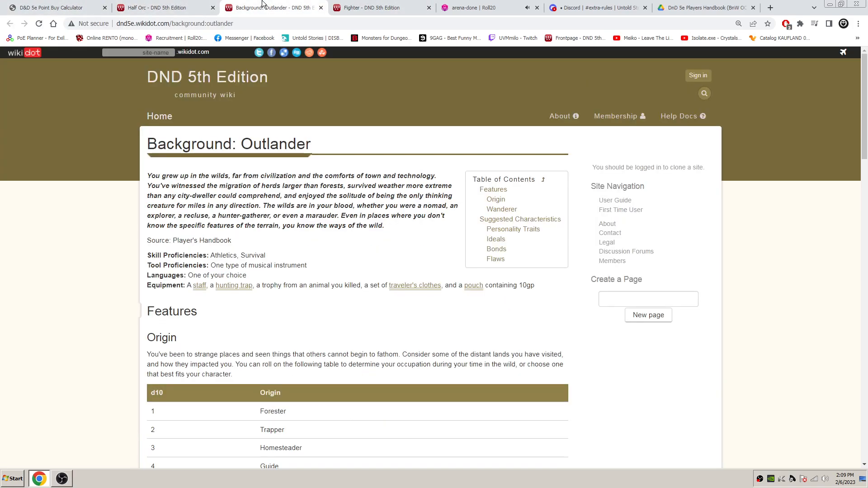
{"action": "left_click", "coordinate": [369, 5]}
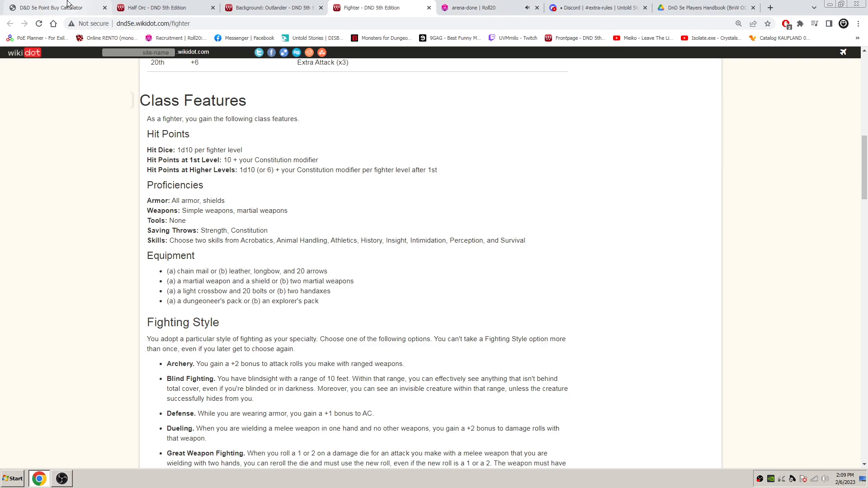
{"action": "left_click", "coordinate": [32, 6]}
{"action": "scroll", "coordinate": [456, 226], "scroll_direction": "up", "scroll_amount": 3}
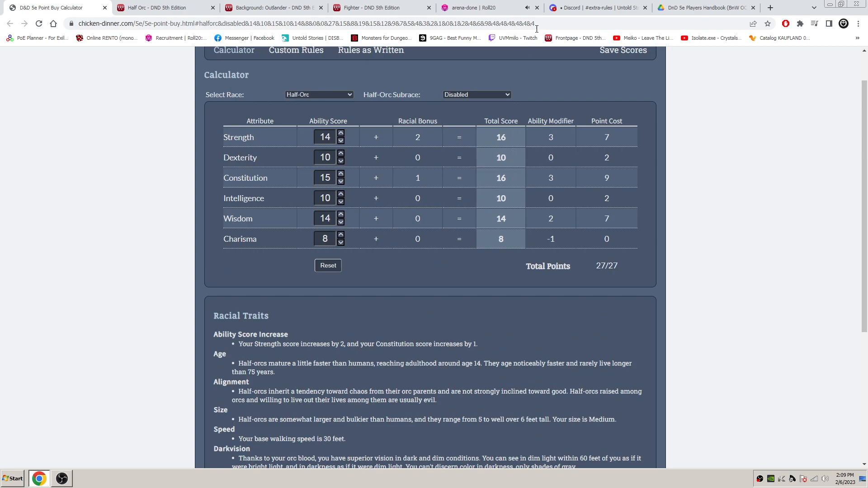
- Switch to the Roll20 character sheet, set the Strength score to 16 and consult the point-buy calculator for the remaining scores
{"action": "left_click", "coordinate": [487, 8]}
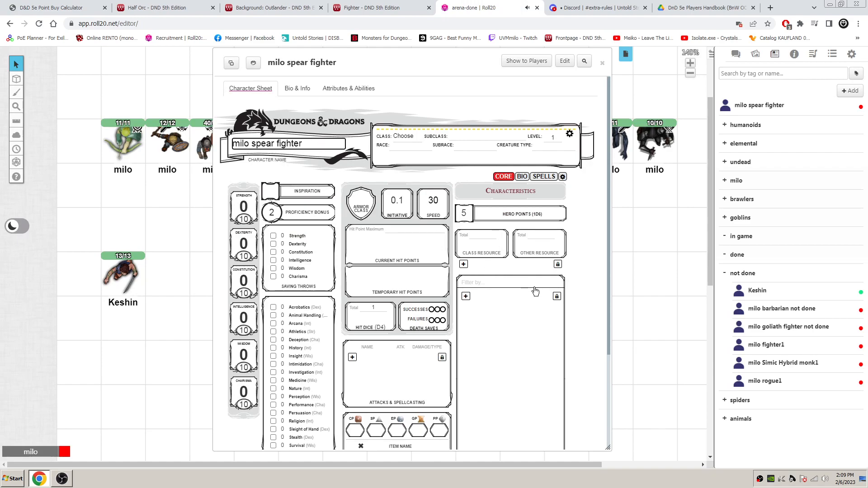
{"action": "scroll", "coordinate": [535, 291], "scroll_direction": "down", "scroll_amount": 1}
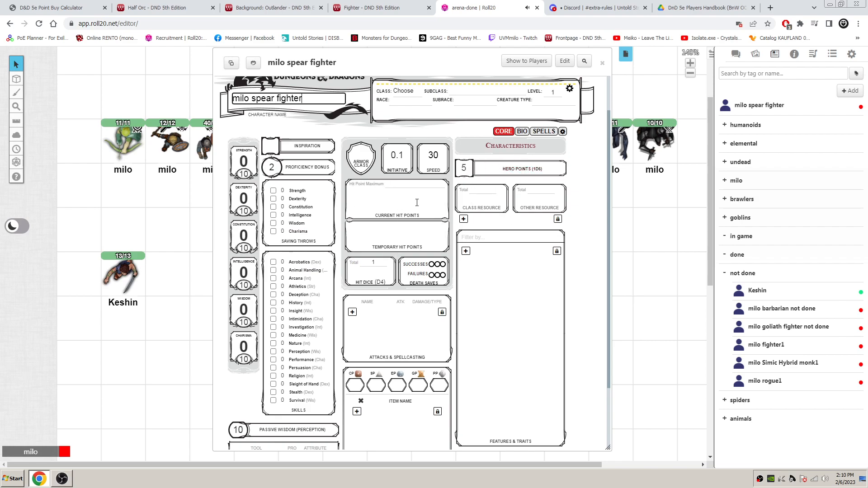
{"action": "left_click", "coordinate": [238, 175]}
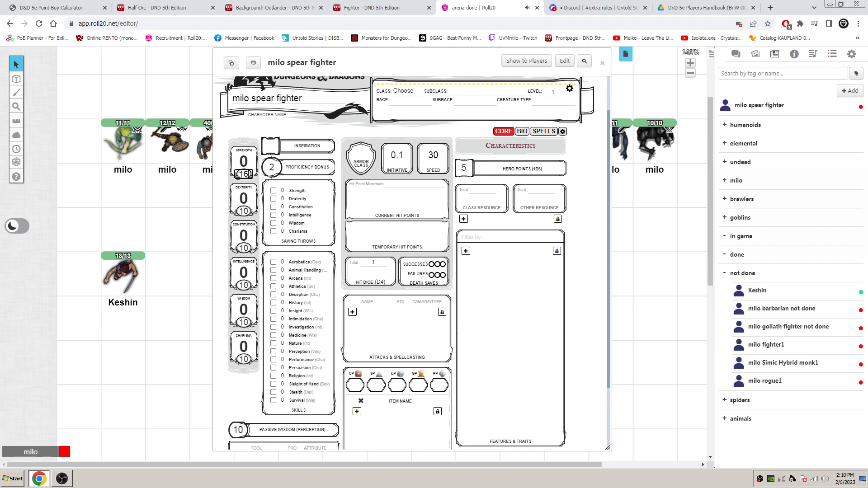
{"action": "left_click", "coordinate": [58, 7]}
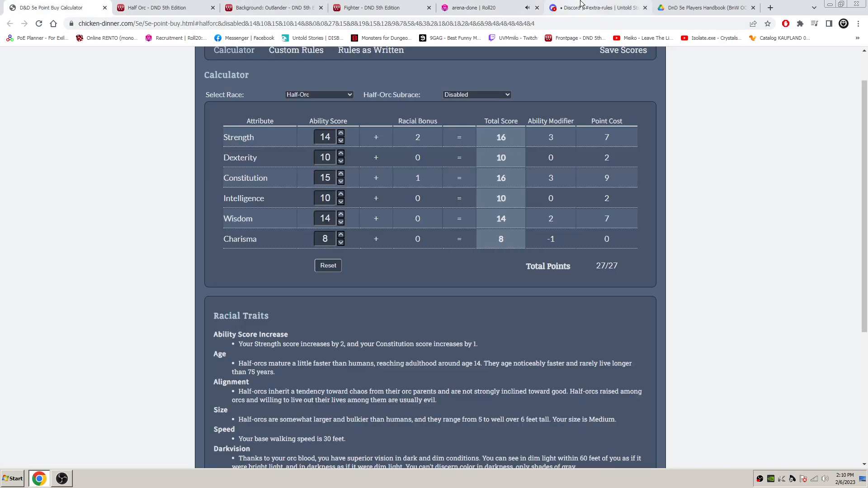
{"action": "left_click", "coordinate": [495, 3]}
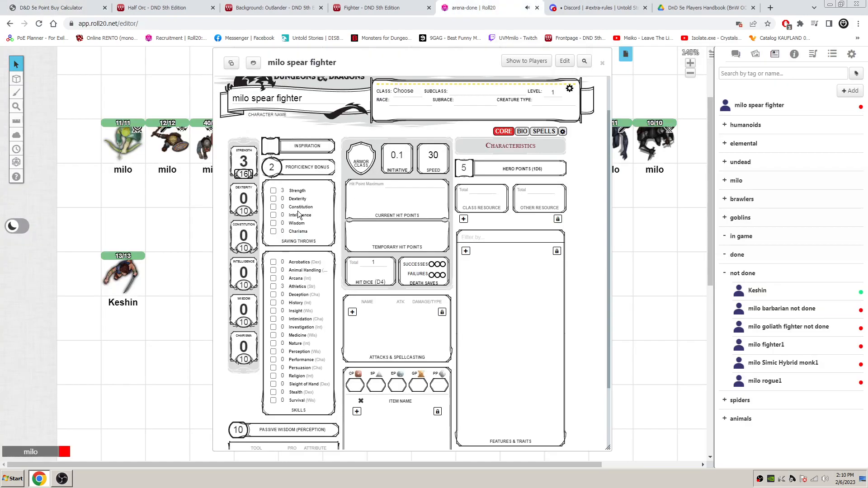
- Set Constitution to 16, Wisdom to 14 and Charisma to 8 on the character sheet, and check the scores against the point-buy calculator
{"action": "double_click", "coordinate": [237, 249]}
{"action": "type", "text": "16"}
{"action": "double_click", "coordinate": [244, 285]}
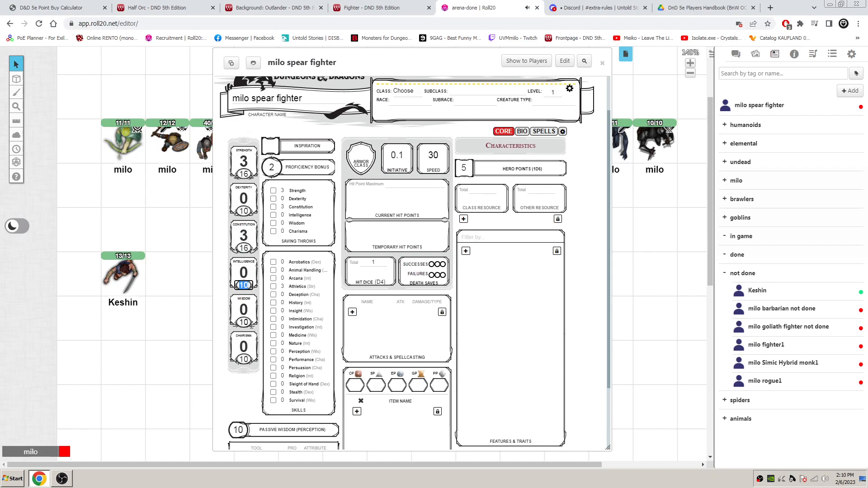
{"action": "double_click", "coordinate": [235, 326]}
{"action": "type", "text": "14"}
{"action": "key", "text": "Return"}
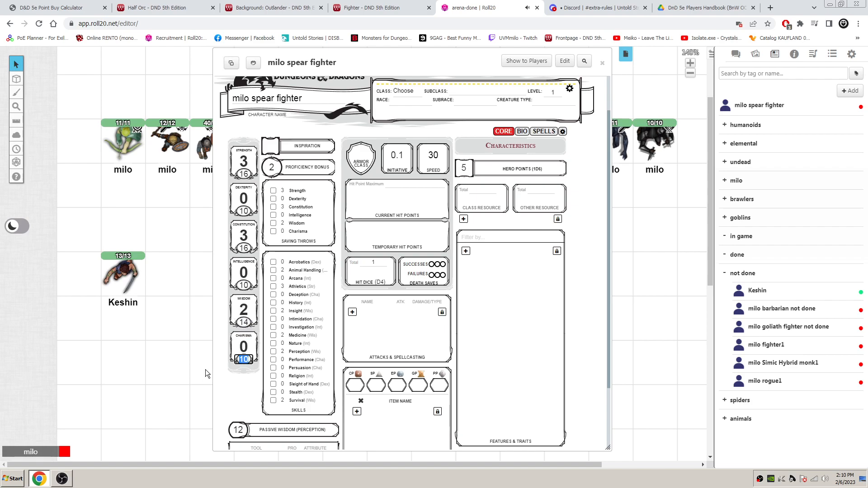
{"action": "type", "text": "8"}
{"action": "key", "text": "Return"}
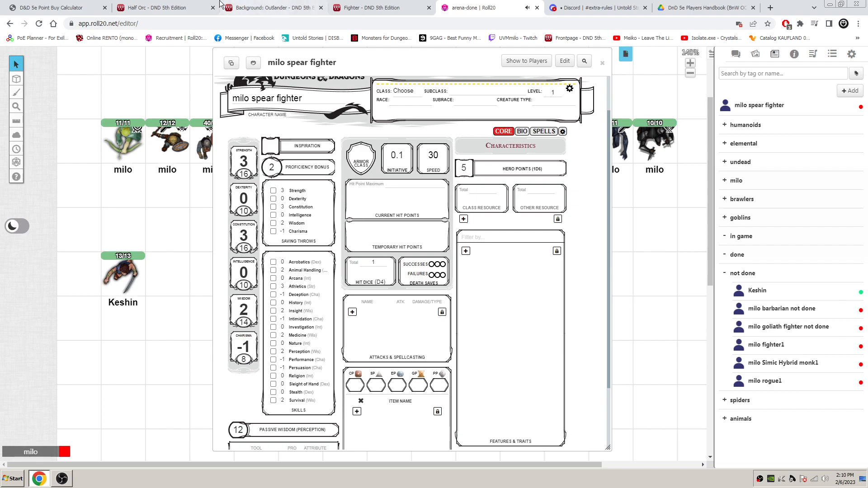
{"action": "left_click", "coordinate": [50, 7]}
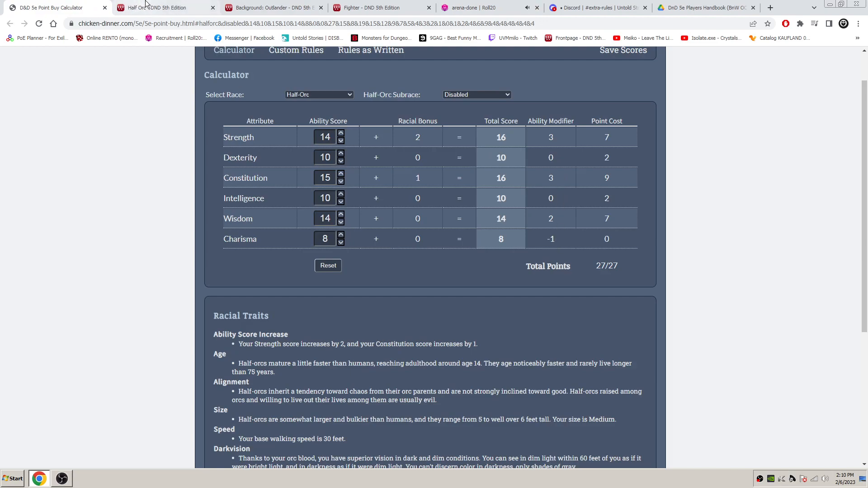
{"action": "left_click", "coordinate": [470, 7]}
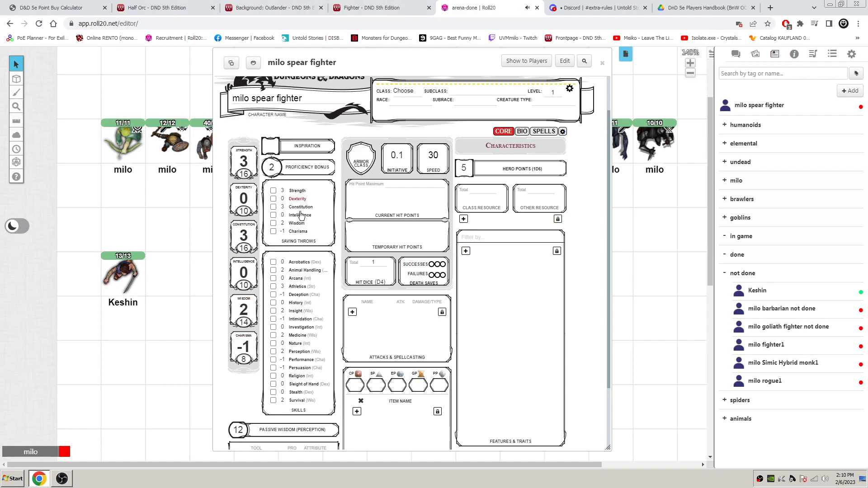
- Set the character's class to Fighter and enter outlander as the background on the character sheet
{"action": "left_click", "coordinate": [401, 94]}
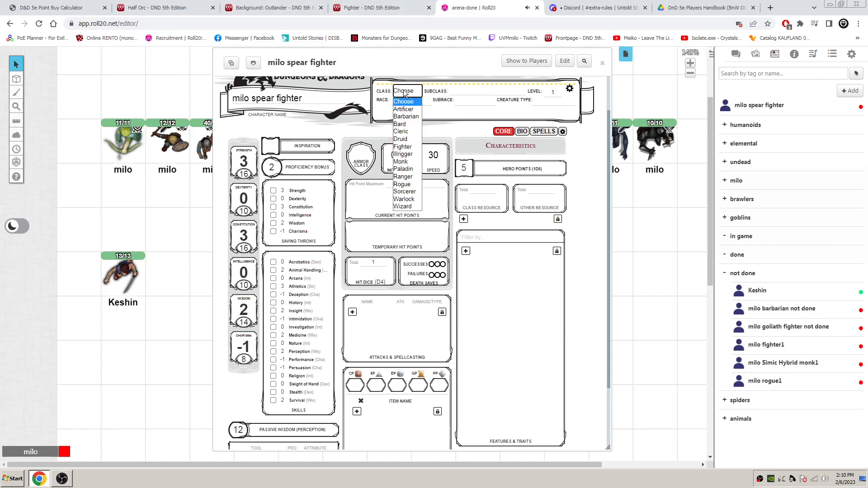
{"action": "left_click", "coordinate": [411, 147]}
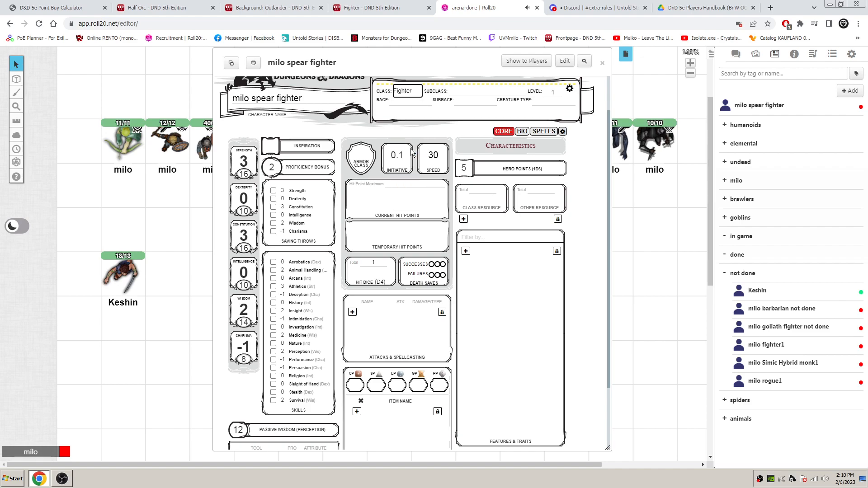
{"action": "left_click", "coordinate": [568, 89]}
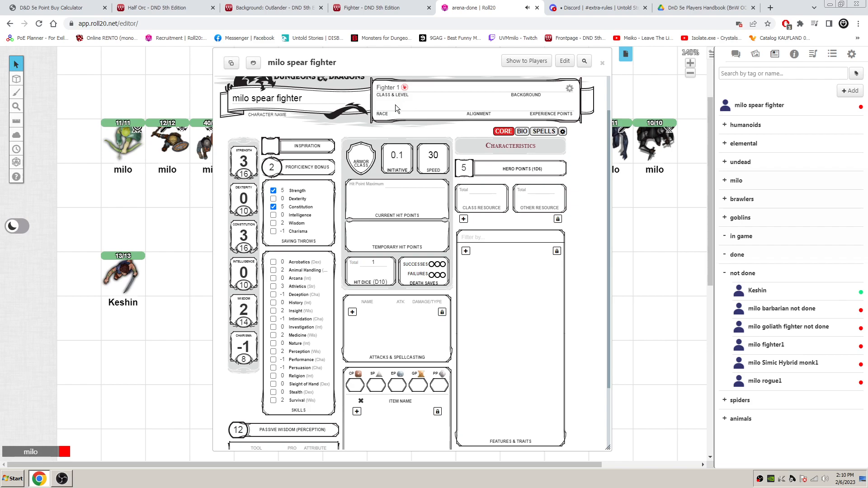
{"action": "left_click", "coordinate": [534, 110]}
{"action": "left_click", "coordinate": [526, 88]}
{"action": "type", "text": "outlander"}
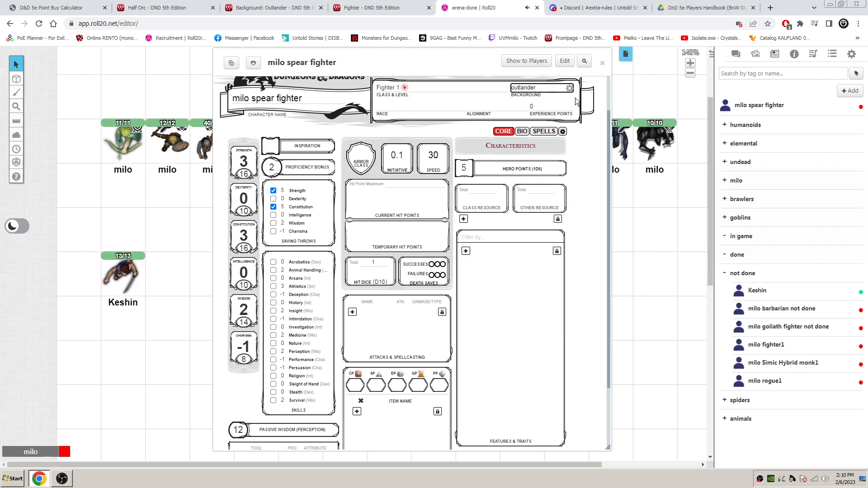
- Copy the race name Half Orc from the wiki page into the character sheet's race field
{"action": "left_click", "coordinate": [569, 89]}
{"action": "left_click", "coordinate": [400, 103]}
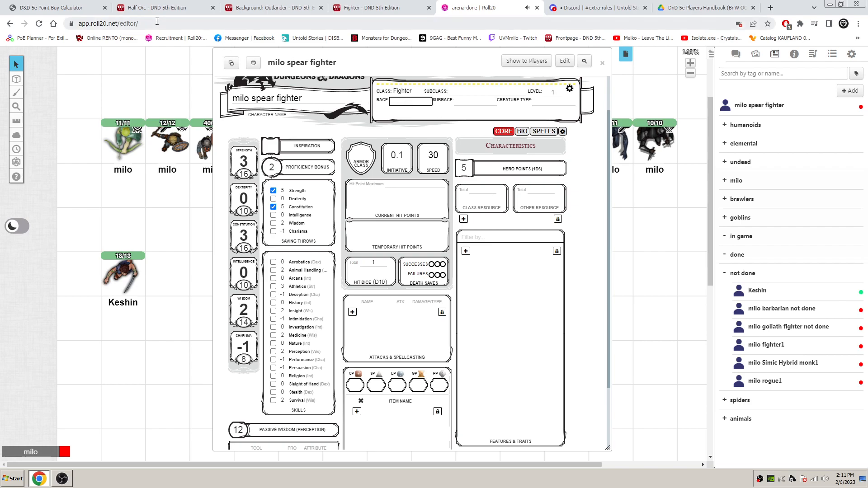
{"action": "left_click", "coordinate": [153, 7]}
{"action": "left_click_drag", "start_coordinate": [229, 107], "coordinate": [146, 99]}
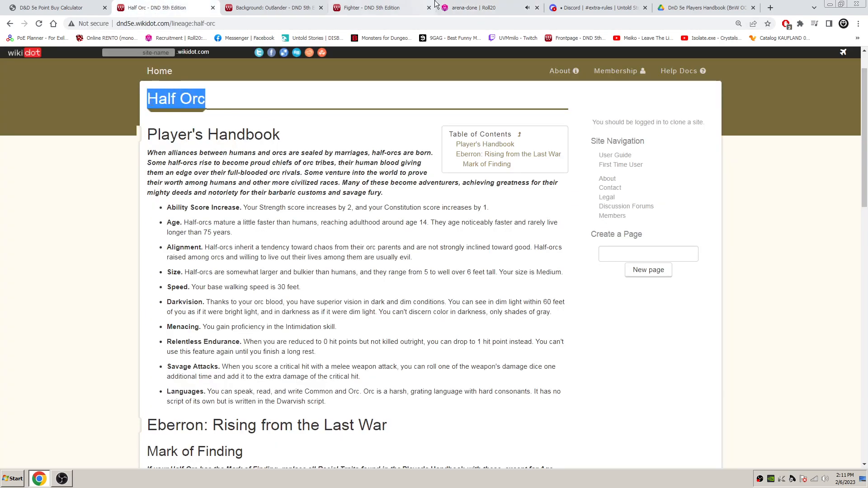
{"action": "left_click", "coordinate": [475, 8]}
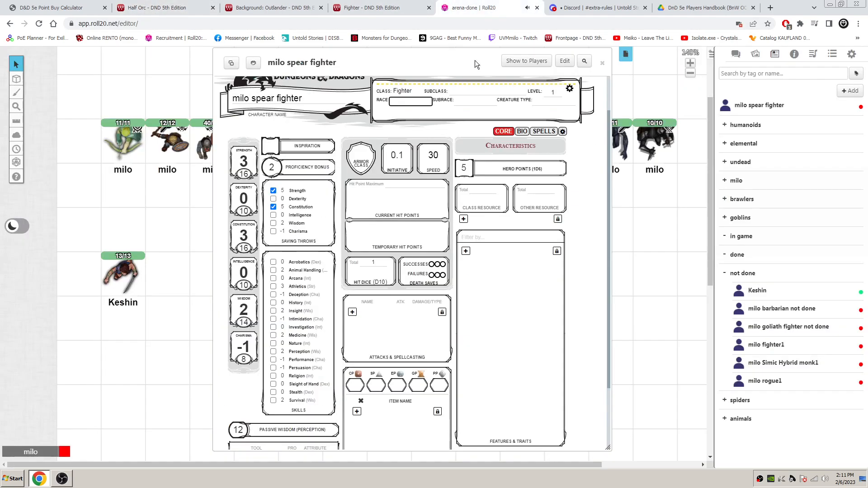
{"action": "left_click", "coordinate": [569, 89]}
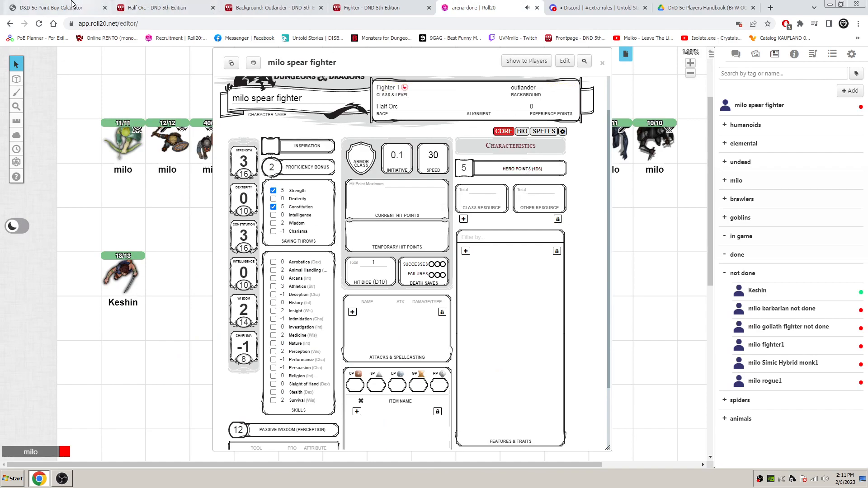
- Check the Half-Orc walking speed in the calculator's racial traits against the speed on the character sheet
{"action": "left_click", "coordinate": [50, 7]}
{"action": "scroll", "coordinate": [444, 251], "scroll_direction": "down", "scroll_amount": 2}
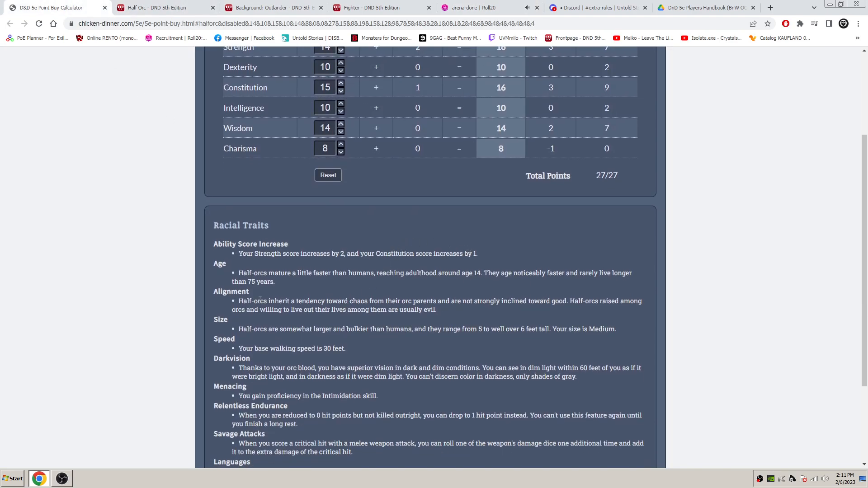
{"action": "scroll", "coordinate": [256, 312], "scroll_direction": "down", "scroll_amount": 1}
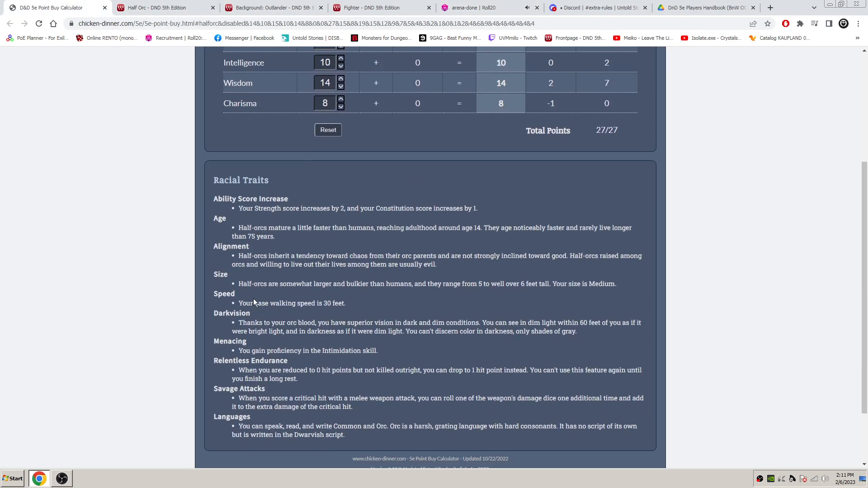
{"action": "scroll", "coordinate": [253, 299], "scroll_direction": "down", "scroll_amount": 1}
{"action": "left_click", "coordinate": [470, 8]}
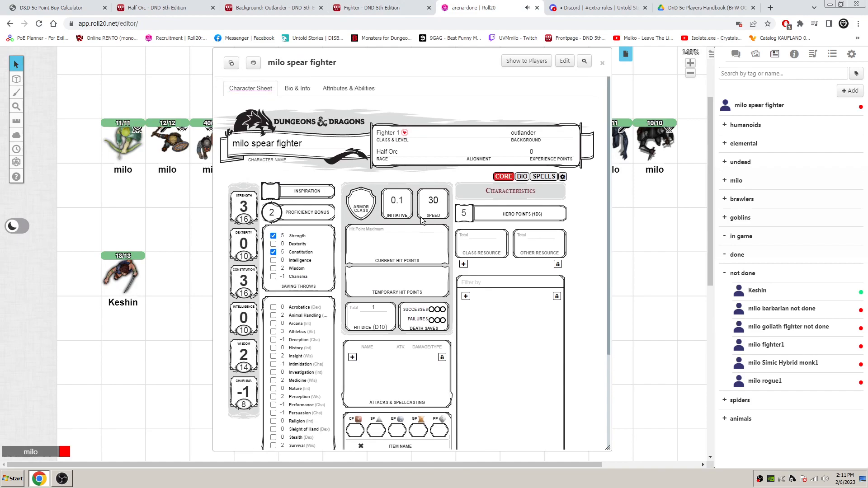
- Copy the Darkvision racial trait from the point-buy calculator into the description of a new feature on the character sheet
{"action": "left_click", "coordinate": [50, 7]}
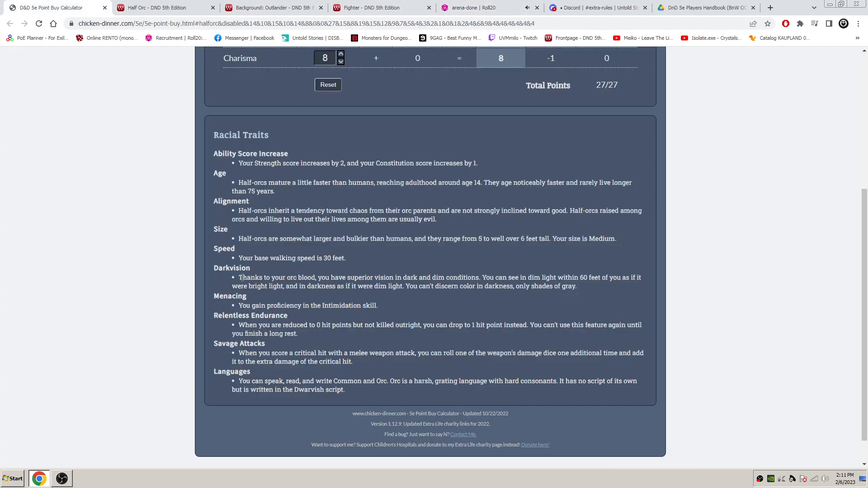
{"action": "left_click_drag", "start_coordinate": [214, 267], "coordinate": [584, 285]}
{"action": "key", "text": "ctrl+c"}
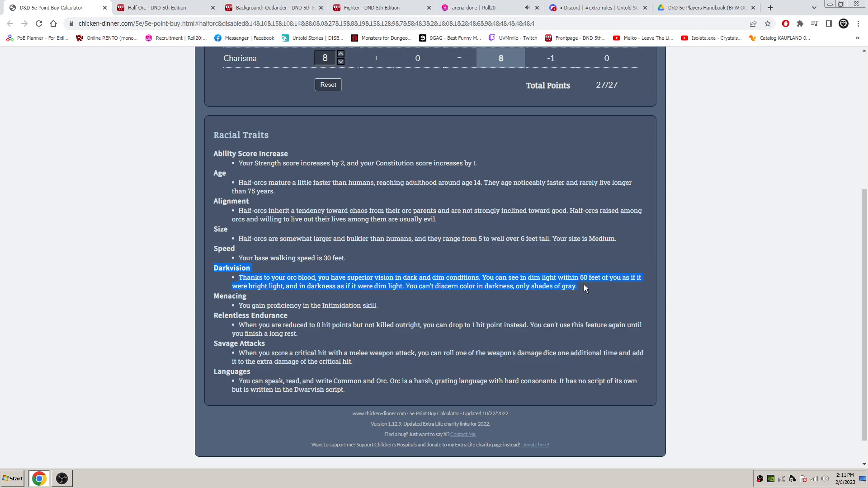
{"action": "left_click", "coordinate": [463, 4]}
{"action": "scroll", "coordinate": [486, 305], "scroll_direction": "down", "scroll_amount": 3}
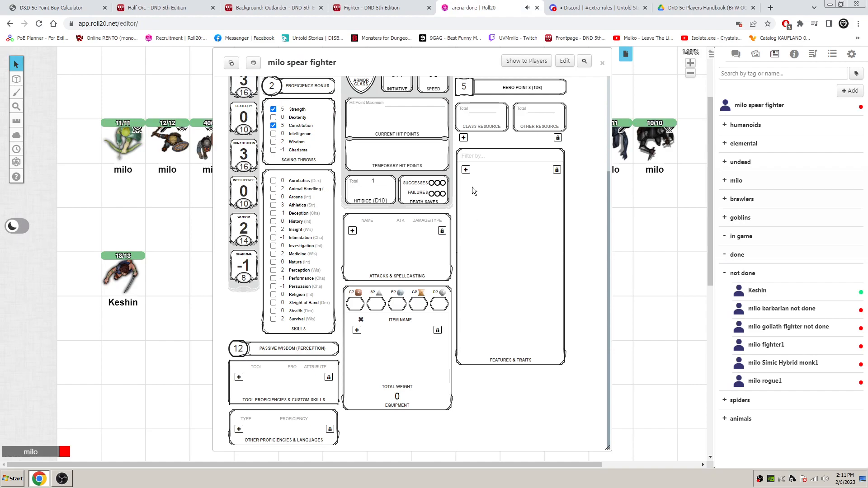
{"action": "left_click", "coordinate": [466, 169]}
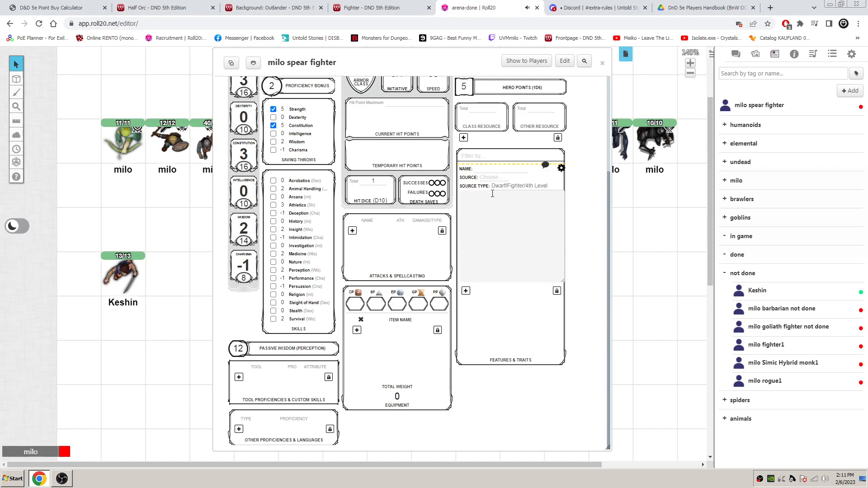
{"action": "left_click", "coordinate": [488, 214]}
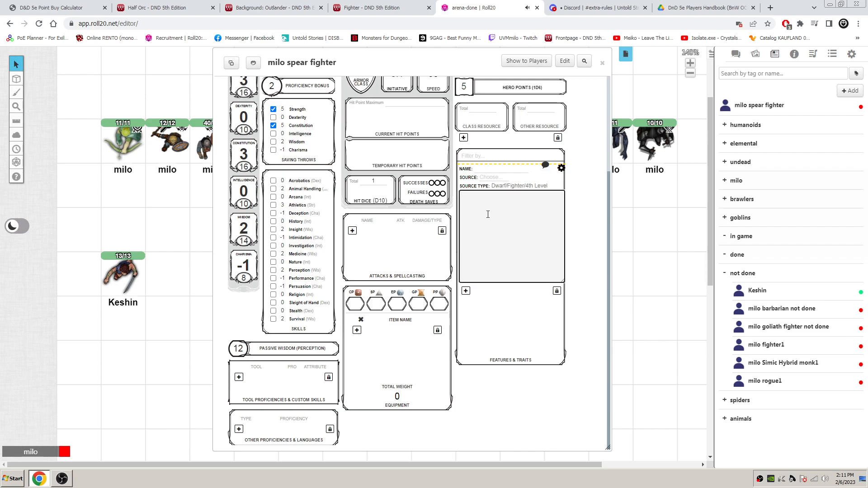
{"action": "key", "text": "ctrl+v"}
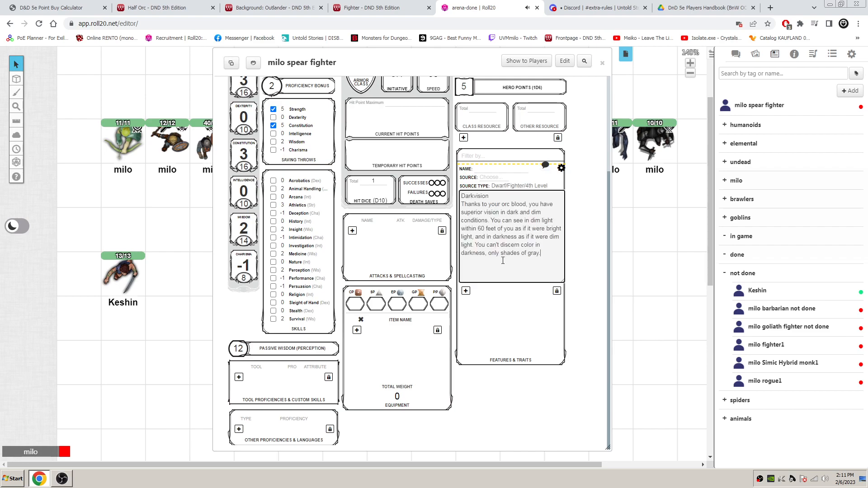
- Move the Darkvision heading from the description to the feature's name and set its source to Racial
{"action": "left_click_drag", "start_coordinate": [489, 196], "coordinate": [461, 197]}
{"action": "key", "text": "ctrl+c"}
{"action": "key", "text": "BackSpace"}
{"action": "left_click", "coordinate": [485, 171]}
{"action": "key", "text": "ctrl+v"}
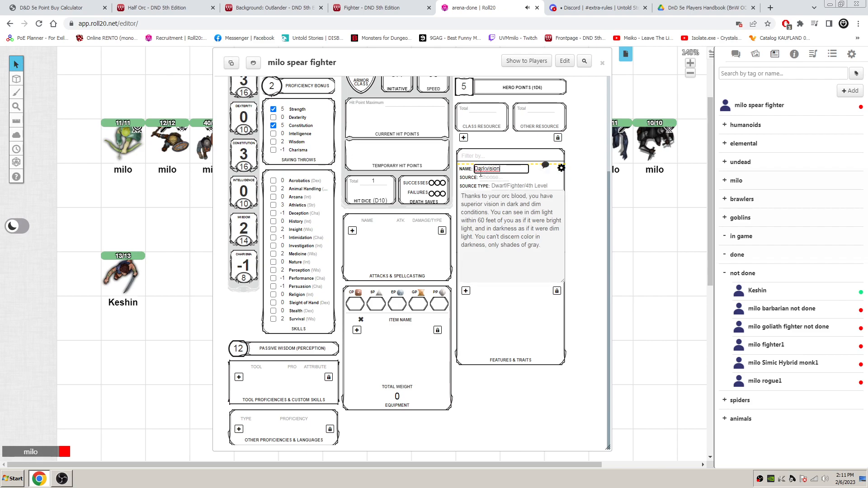
{"action": "left_click", "coordinate": [486, 178]}
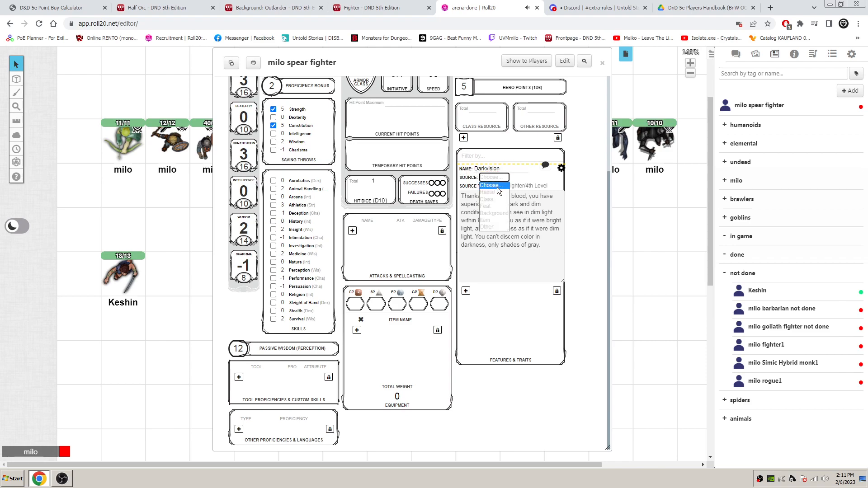
{"action": "left_click", "coordinate": [496, 191]}
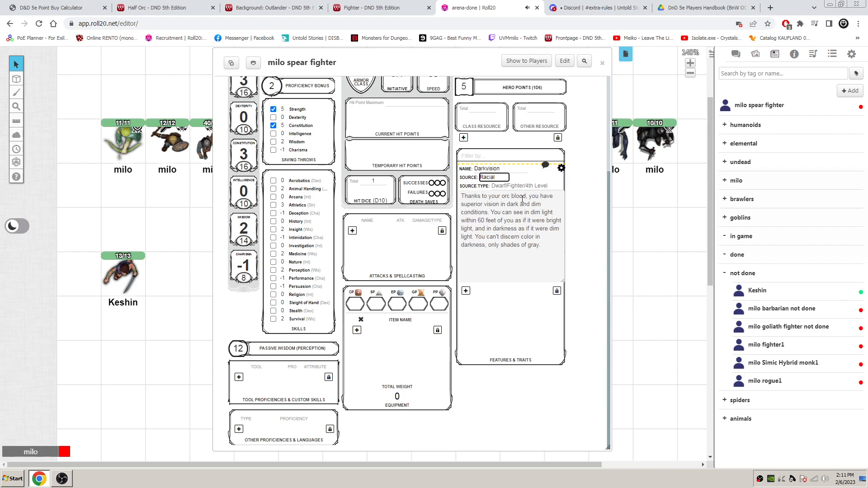
- Close and collapse the Darkvision feature, and copy the Menacing trait from the point-buy calculator into a new feature's description
{"action": "left_click", "coordinate": [561, 168]}
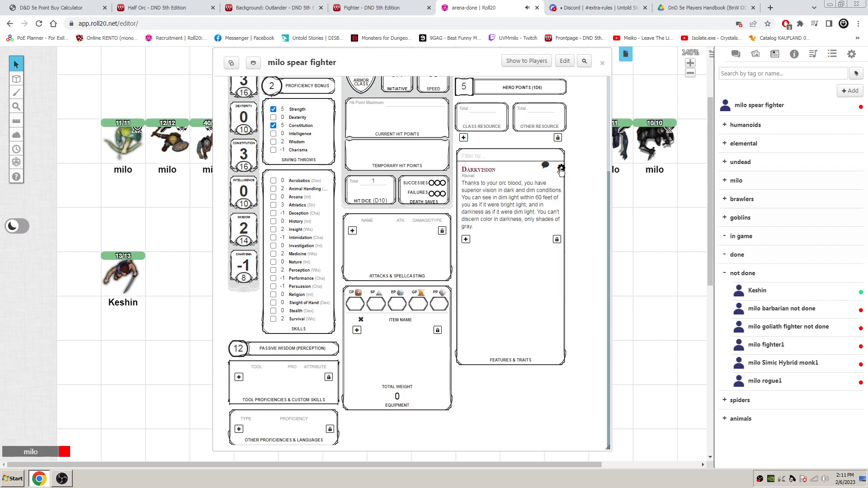
{"action": "left_click", "coordinate": [487, 174]}
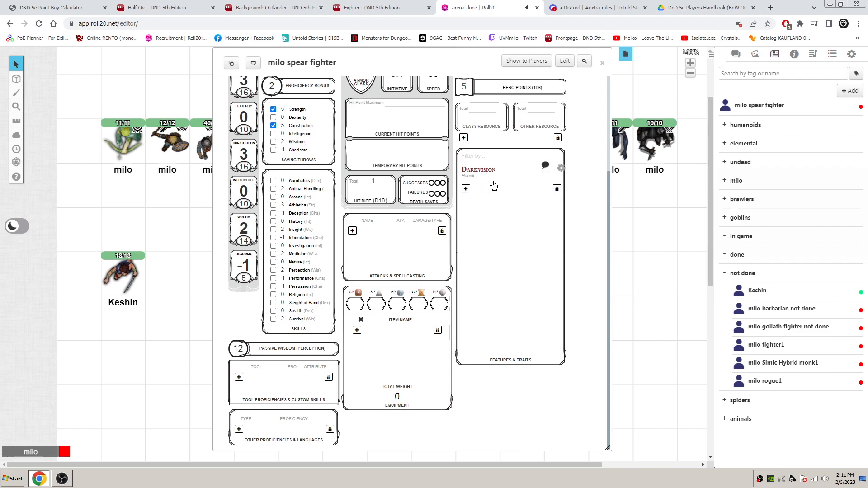
{"action": "left_click", "coordinate": [52, 5]}
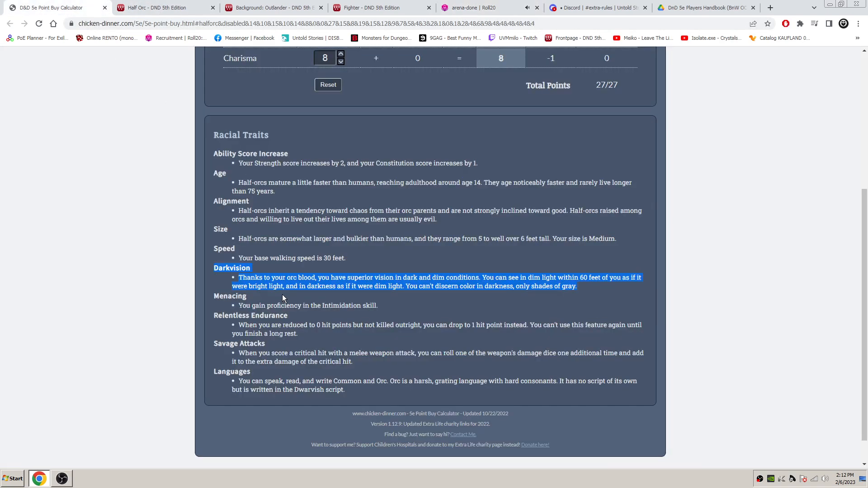
{"action": "scroll", "coordinate": [351, 274], "scroll_direction": "down", "scroll_amount": 1}
{"action": "left_click_drag", "start_coordinate": [376, 272], "coordinate": [216, 264]}
{"action": "key", "text": "ctrl+c"}
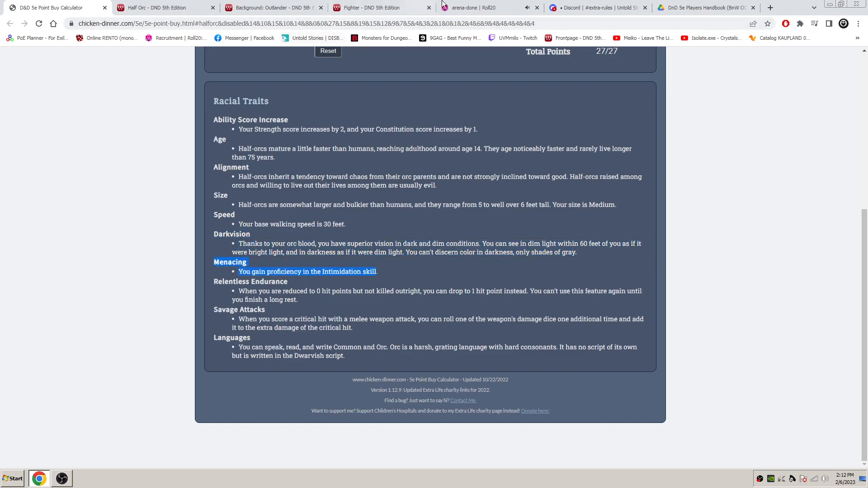
{"action": "left_click", "coordinate": [470, 8]}
{"action": "left_click", "coordinate": [500, 244]}
{"action": "key", "text": "ctrl+v"}
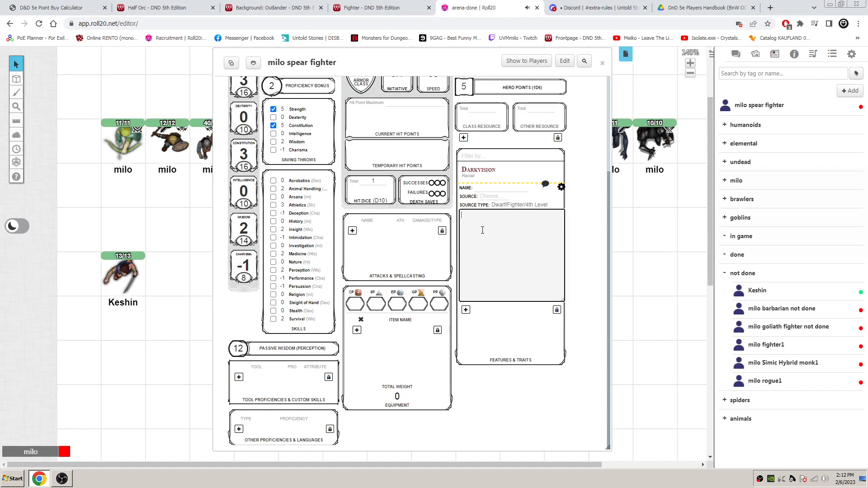
- Move the Menacing heading from the description to the feature's name, set its source to Racial and remove the leftover spacing
{"action": "left_click_drag", "start_coordinate": [487, 215], "coordinate": [460, 215]}
{"action": "key", "text": "ctrl+x"}
{"action": "left_click", "coordinate": [499, 188]}
{"action": "key", "text": "ctrl+v"}
{"action": "left_click", "coordinate": [500, 196]}
{"action": "left_click", "coordinate": [492, 213]}
{"action": "left_click", "coordinate": [507, 215]}
{"action": "key", "text": "Delete"}
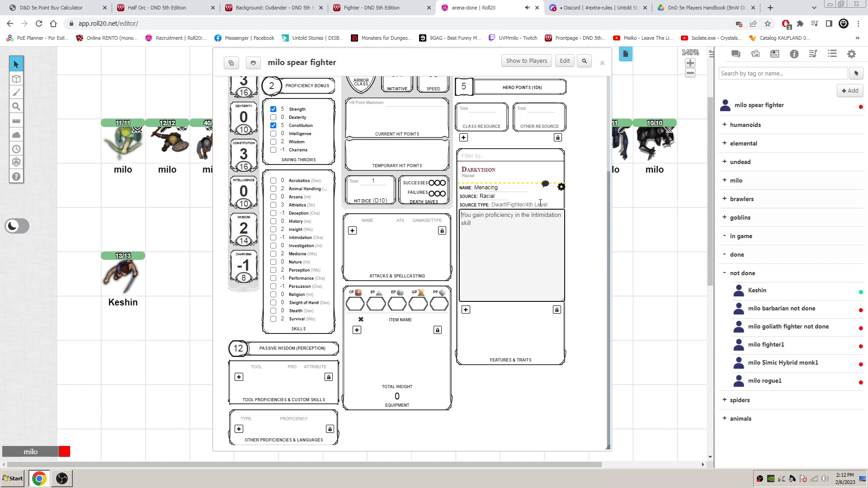
- Finish editing and collapse the Menacing feature, and mark the character as proficient in the Intimidation skill
{"action": "left_click", "coordinate": [560, 188]}
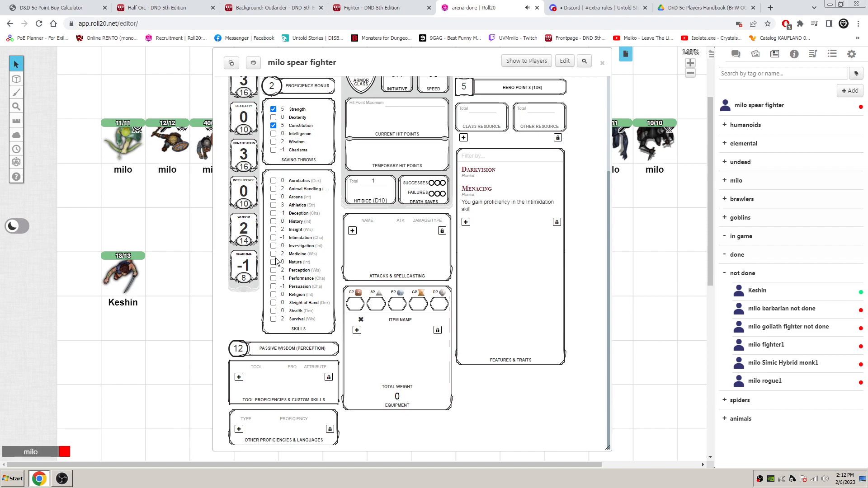
{"action": "left_click", "coordinate": [273, 237]}
{"action": "left_click", "coordinate": [483, 195]}
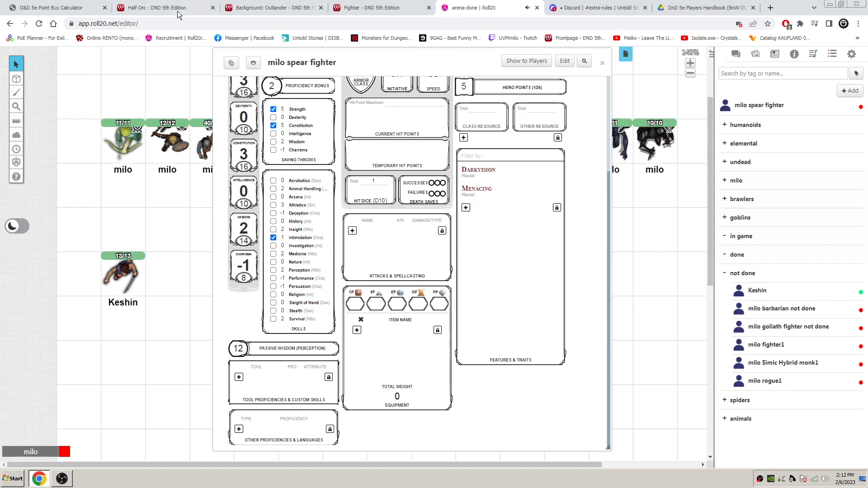
- Copy the Relentless Endurance trait from the point-buy calculator into the description of a new feature on the character sheet
{"action": "left_click", "coordinate": [55, 7]}
{"action": "left_click_drag", "start_coordinate": [322, 302], "coordinate": [213, 281]}
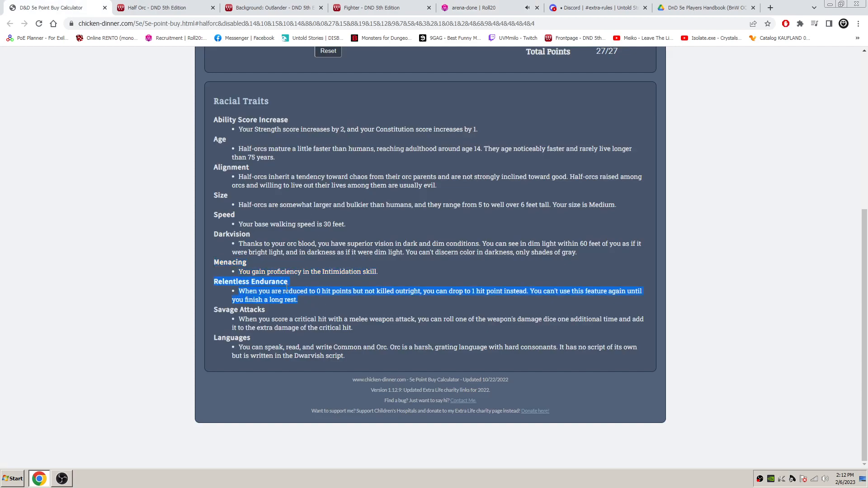
{"action": "left_click", "coordinate": [479, 7]}
{"action": "left_click", "coordinate": [469, 216]}
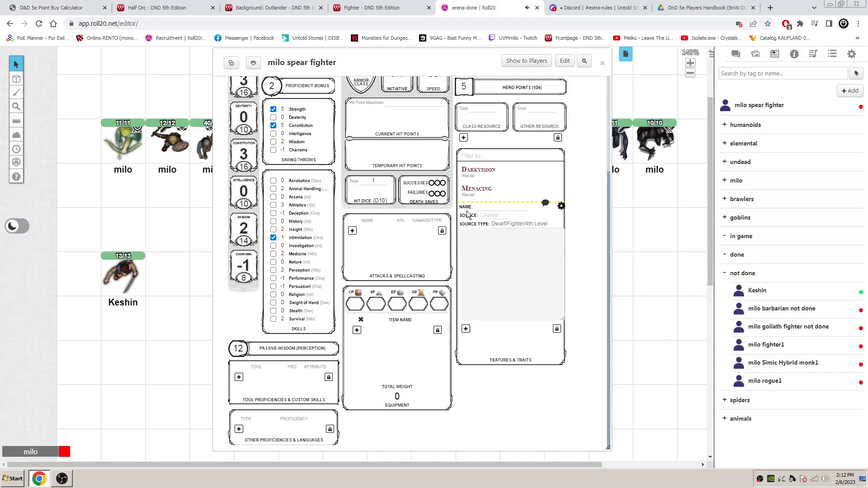
{"action": "left_click", "coordinate": [482, 261]}
{"action": "key", "text": "ctrl+v"}
- Move the Relentless Endurance heading to the feature's name, set its source to Racial, and close and collapse the entry
{"action": "left_click_drag", "start_coordinate": [527, 233], "coordinate": [462, 235]}
{"action": "key", "text": "BackSpace"}
{"action": "key", "text": "Delete"}
{"action": "left_click", "coordinate": [498, 206]}
{"action": "key", "text": "ctrl+v"}
{"action": "left_click", "coordinate": [494, 215]}
{"action": "left_click", "coordinate": [495, 231]}
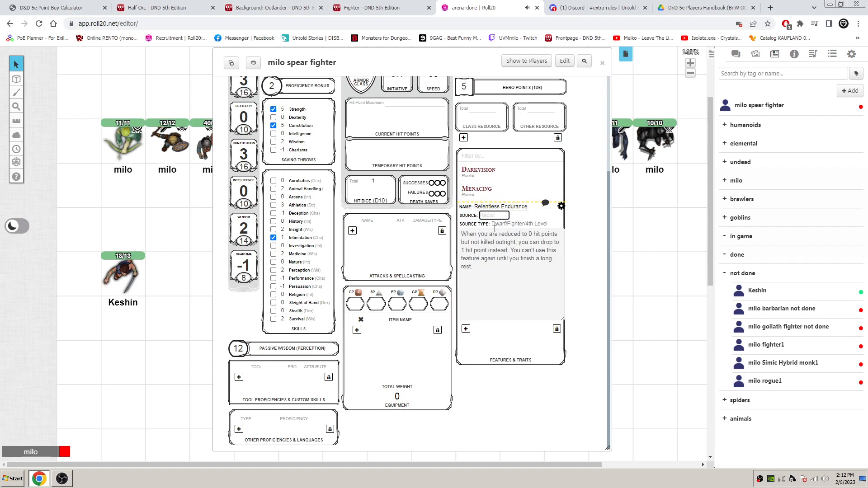
{"action": "left_click", "coordinate": [527, 208]}
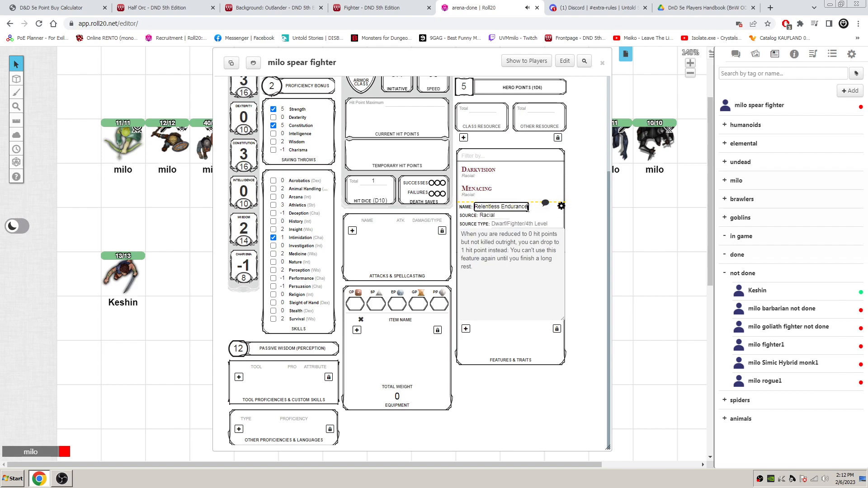
{"action": "left_click", "coordinate": [562, 207]}
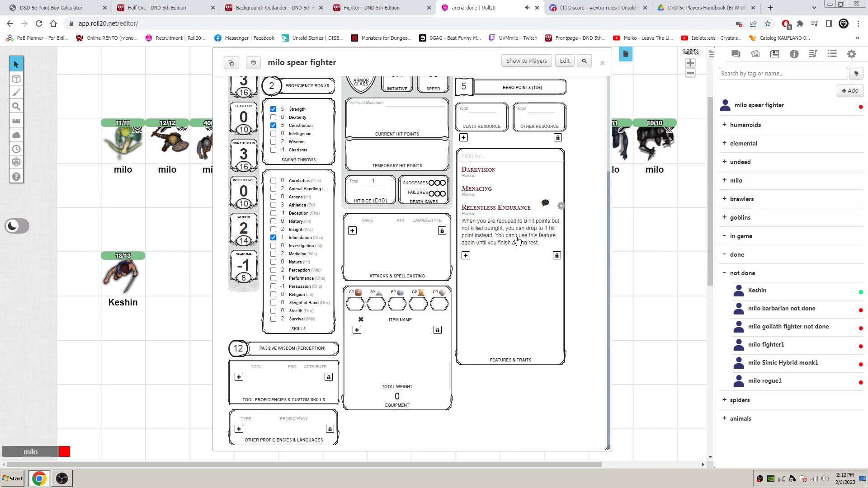
{"action": "left_click", "coordinate": [493, 209]}
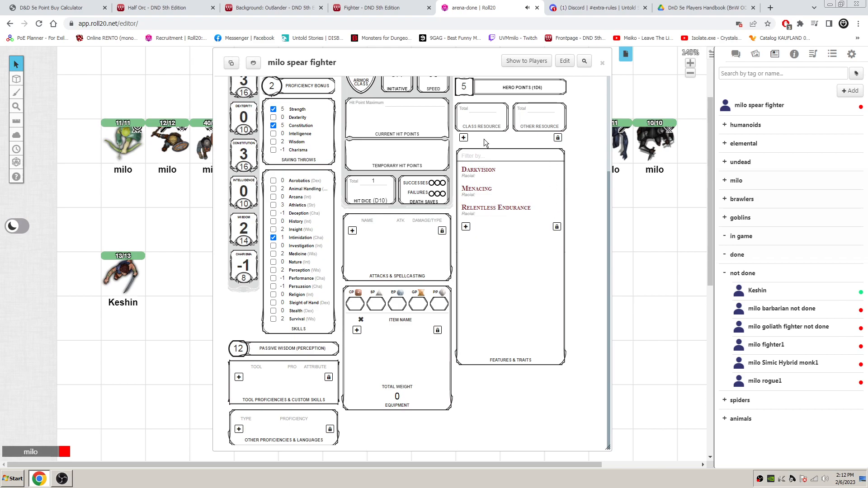
- Name the class resource Relentless Endurance, with a total of 1long and a current value of 1
{"action": "left_click", "coordinate": [490, 127]}
{"action": "key", "text": "ctrl+v"}
{"action": "left_click", "coordinate": [480, 118]}
{"action": "left_click", "coordinate": [483, 109]}
{"action": "type", "text": "1"}
{"action": "left_click", "coordinate": [484, 120]}
{"action": "left_click", "coordinate": [492, 109]}
{"action": "type", "text": "long"}
{"action": "key", "text": "Return"}
- Set the current hit dice to 1, and try spending the Relentless Endurance resource before resetting it to 1
{"action": "left_click", "coordinate": [545, 206]}
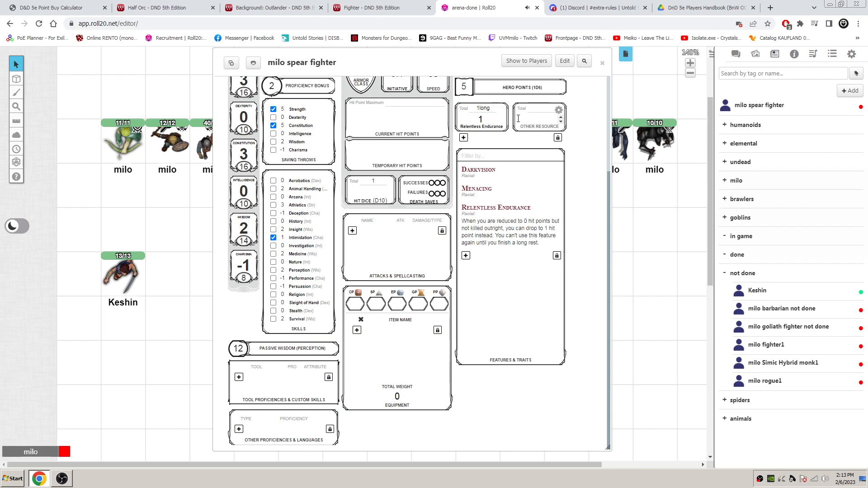
{"action": "left_click", "coordinate": [503, 121]}
{"action": "left_click", "coordinate": [486, 108]}
{"action": "left_click", "coordinate": [390, 190]}
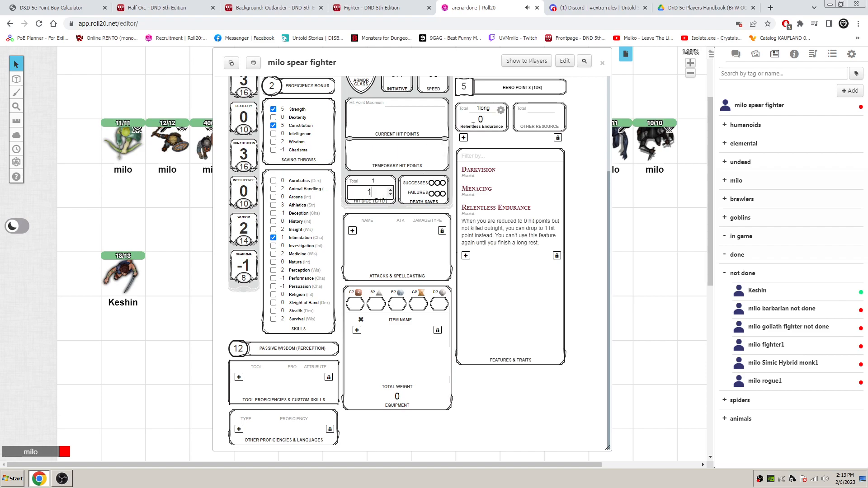
{"action": "left_click", "coordinate": [487, 119]}
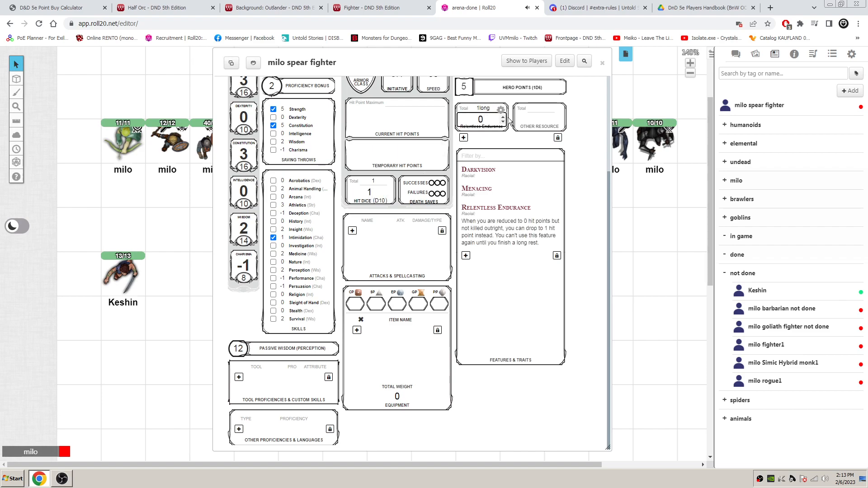
{"action": "left_click", "coordinate": [503, 207]}
- Copy the Savage Attacks trait from the point-buy calculator into the description of a new feature on the character sheet
{"action": "left_click", "coordinate": [61, 7]}
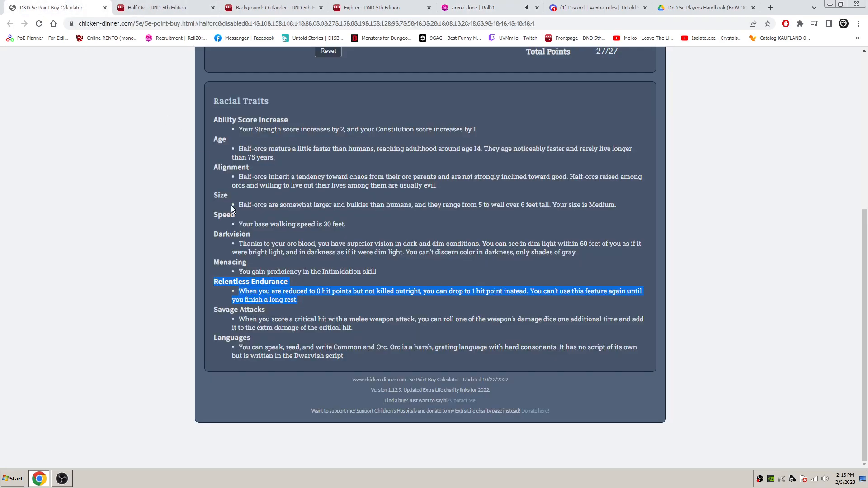
{"action": "left_click_drag", "start_coordinate": [356, 327], "coordinate": [213, 314]}
{"action": "key", "text": "ctrl+c"}
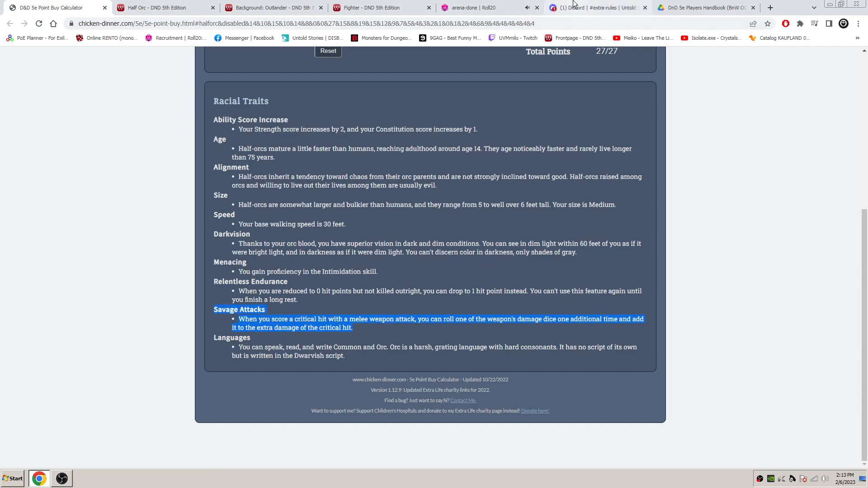
{"action": "left_click", "coordinate": [488, 7]}
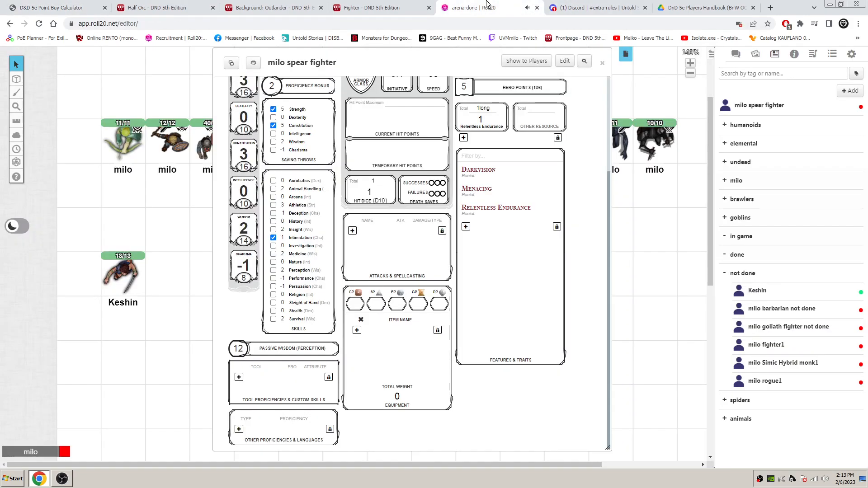
{"action": "left_click", "coordinate": [466, 226]}
{"action": "left_click", "coordinate": [489, 261]}
{"action": "key", "text": "ctrl+v"}
- Move the Savage Attacks heading from the description to the feature's name and remove the leftover blank space
{"action": "left_click_drag", "start_coordinate": [504, 255], "coordinate": [460, 254]}
{"action": "key", "text": "ctrl+x"}
{"action": "left_click", "coordinate": [493, 225]}
{"action": "key", "text": "ctrl+v"}
{"action": "left_click", "coordinate": [479, 249]}
{"action": "key", "text": "Delete"}
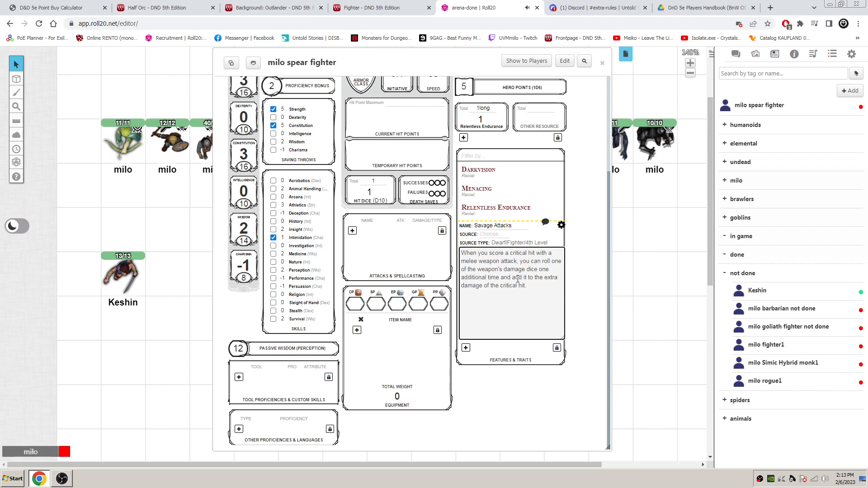
- Set the Savage Attacks feature's source to Racial and leave the entry closed with its description collapsed
{"action": "left_click", "coordinate": [561, 225]}
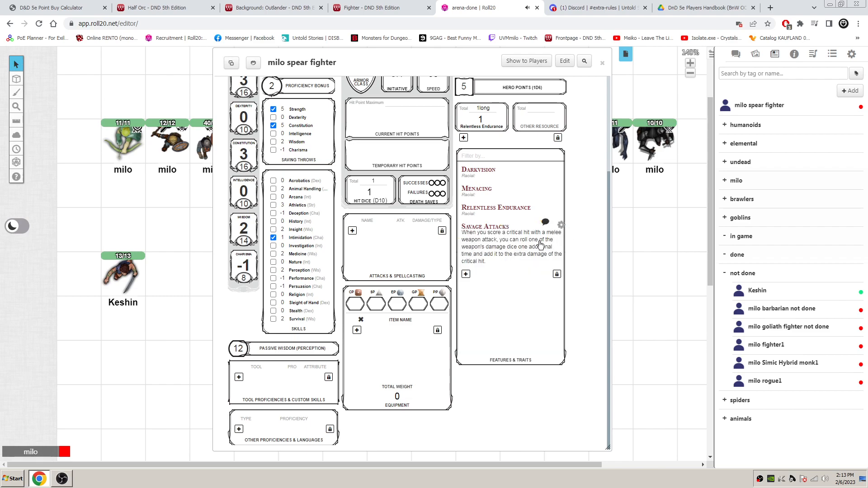
{"action": "left_click", "coordinate": [503, 231]}
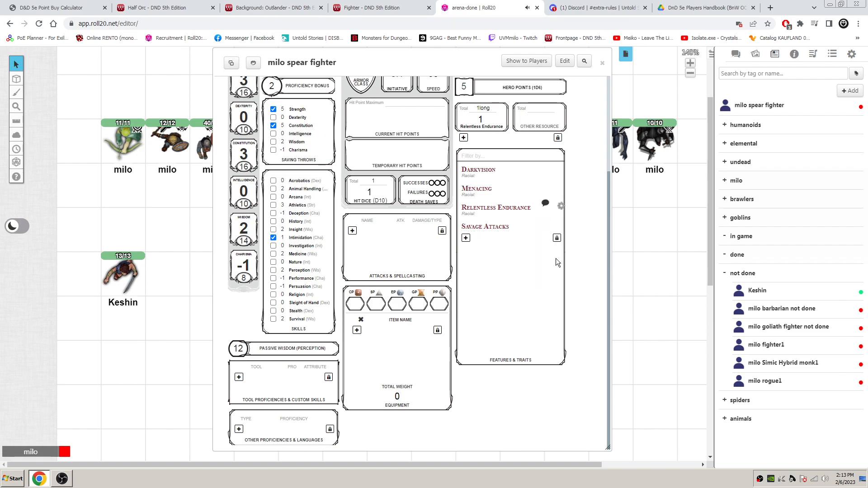
{"action": "left_click", "coordinate": [561, 225]}
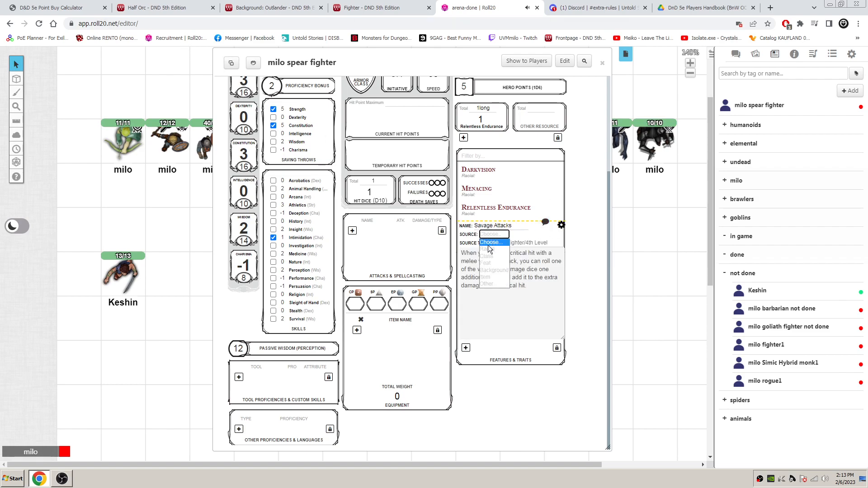
{"action": "left_click", "coordinate": [561, 225]}
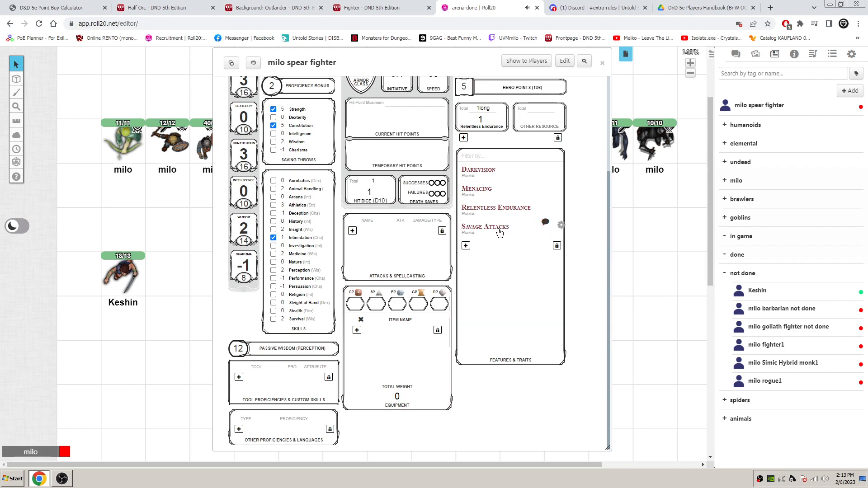
- Copy the Half-Orc languages "Common and Orc" from the calculator into a new language proficiency on the character sheet
{"action": "left_click", "coordinate": [69, 7]}
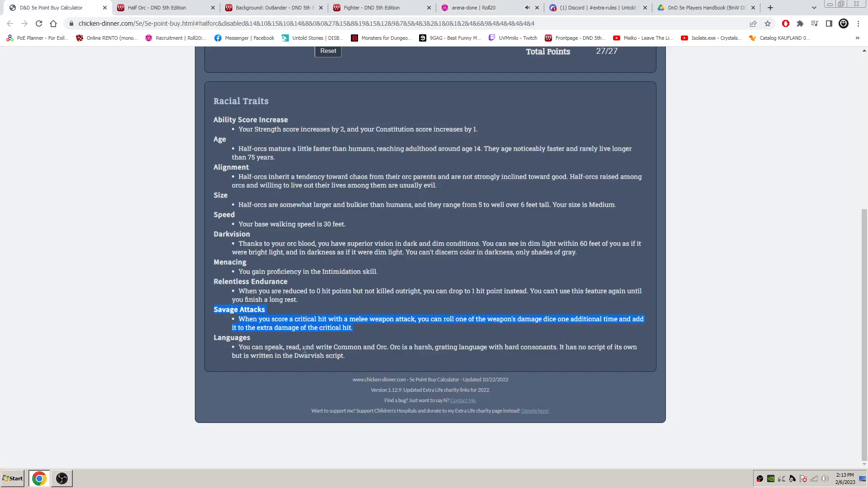
{"action": "left_click_drag", "start_coordinate": [335, 346], "coordinate": [382, 346]}
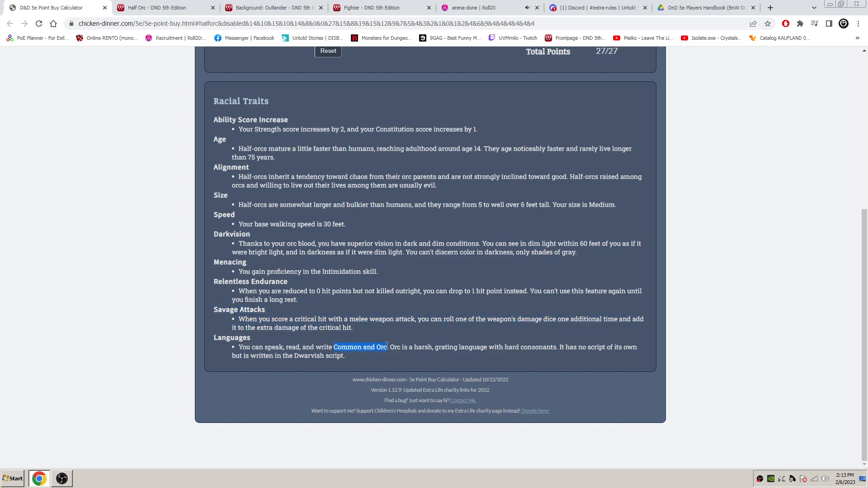
{"action": "left_click", "coordinate": [506, 8]}
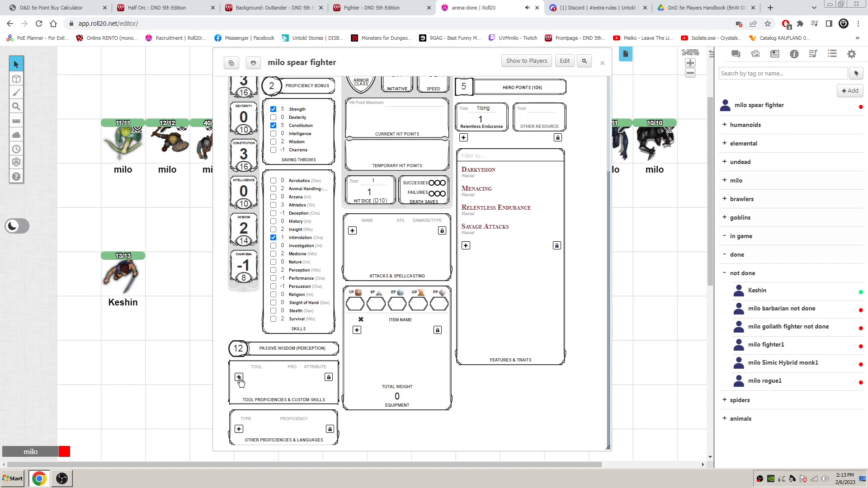
{"action": "left_click", "coordinate": [239, 429]}
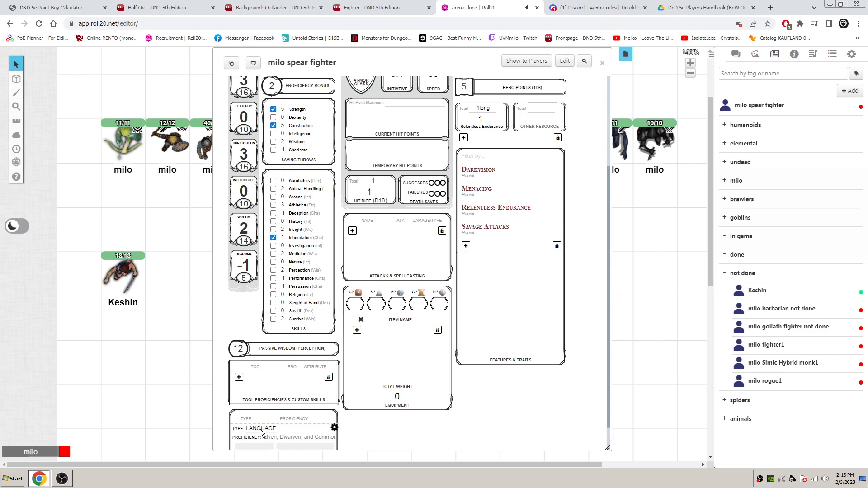
{"action": "scroll", "coordinate": [375, 408], "scroll_direction": "down", "scroll_amount": 1}
{"action": "left_click", "coordinate": [293, 409]}
{"action": "type", "text": "Common and Orc"}
- Remove the word "and" from the language proficiency to leave Common Orc, and finish editing the entry
{"action": "double_click", "coordinate": [291, 410]}
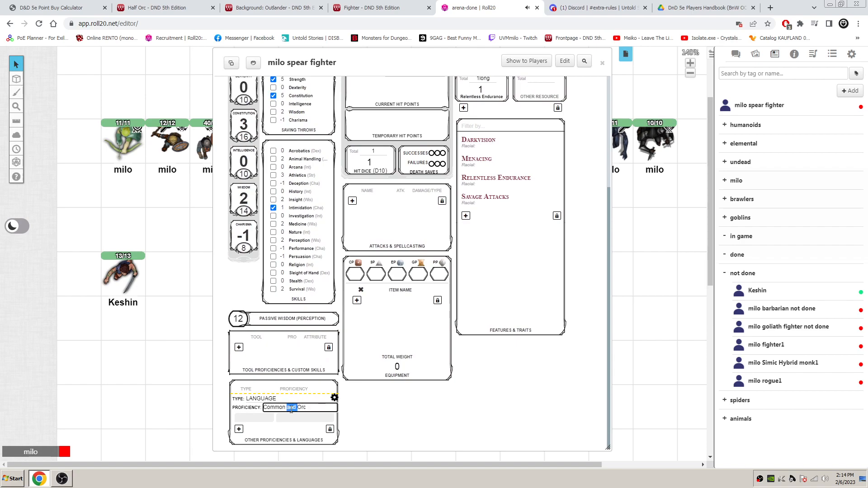
{"action": "key", "text": "BackSpace"}
{"action": "left_click", "coordinate": [335, 399]}
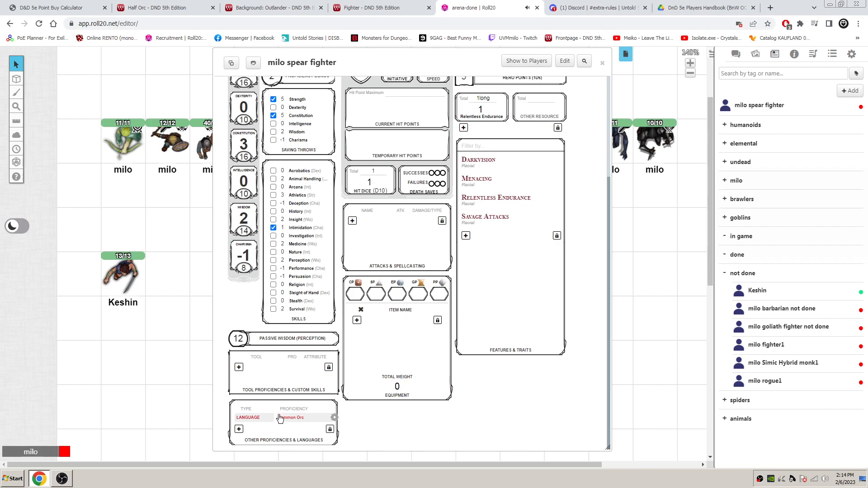
- Review the character sheet against the calculator's ability scores and the racial traits on the Half Orc wiki page
{"action": "scroll", "coordinate": [480, 389], "scroll_direction": "up", "scroll_amount": 3}
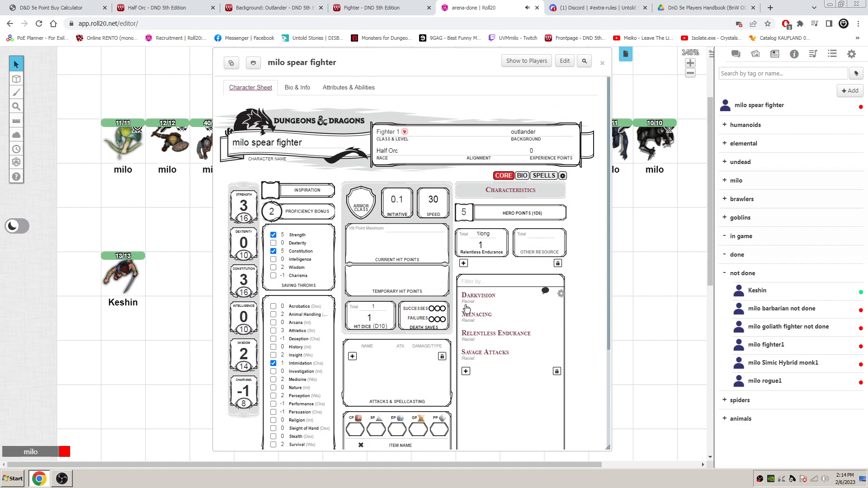
{"action": "left_click", "coordinate": [47, 7]}
{"action": "scroll", "coordinate": [434, 229], "scroll_direction": "up", "scroll_amount": 6}
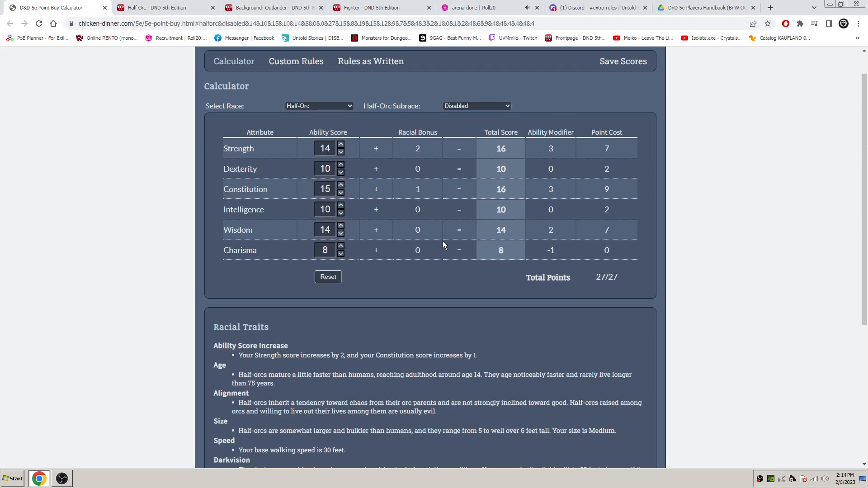
{"action": "left_click", "coordinate": [166, 7]}
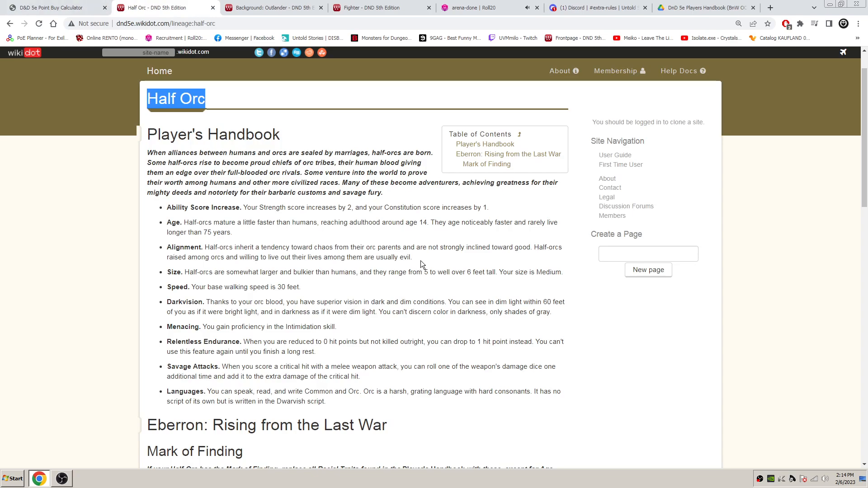
{"action": "scroll", "coordinate": [419, 260], "scroll_direction": "down", "scroll_amount": 3}
{"action": "scroll", "coordinate": [420, 259], "scroll_direction": "up", "scroll_amount": 4}
- Mark Athletics and Survival as proficient on the Roll20 character sheet, following the Outlander background's skill proficiencies
{"action": "left_click", "coordinate": [272, 7]}
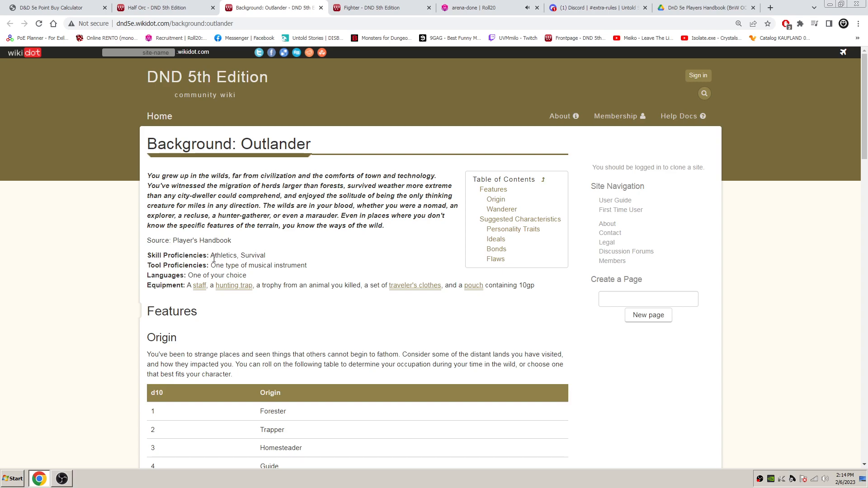
{"action": "left_click", "coordinate": [475, 8]}
{"action": "scroll", "coordinate": [298, 148], "scroll_direction": "down", "scroll_amount": 3}
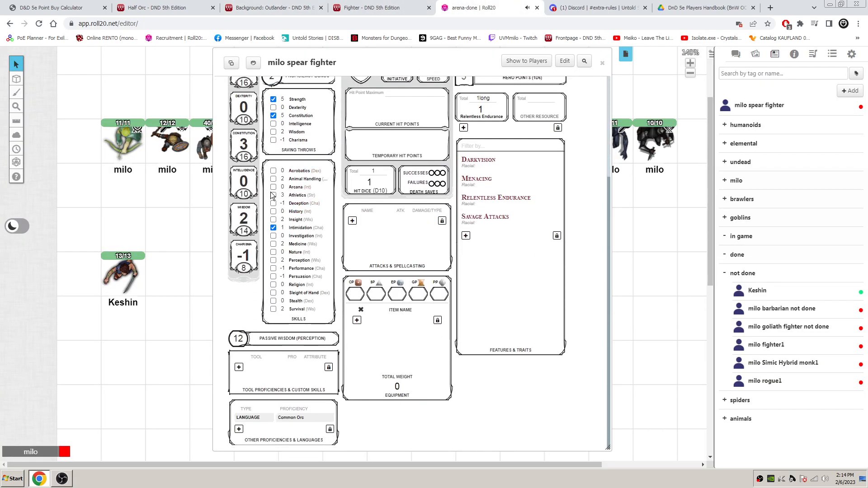
{"action": "left_click", "coordinate": [274, 195]}
{"action": "left_click", "coordinate": [273, 310]}
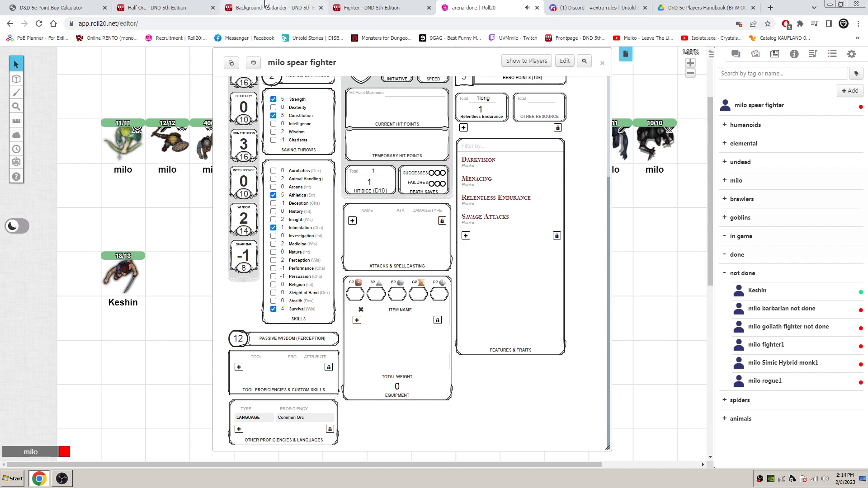
- Add the Outlander's musical instrument as a tool proficiency named "drums" with the Charisma attribute
{"action": "left_click", "coordinate": [271, 7]}
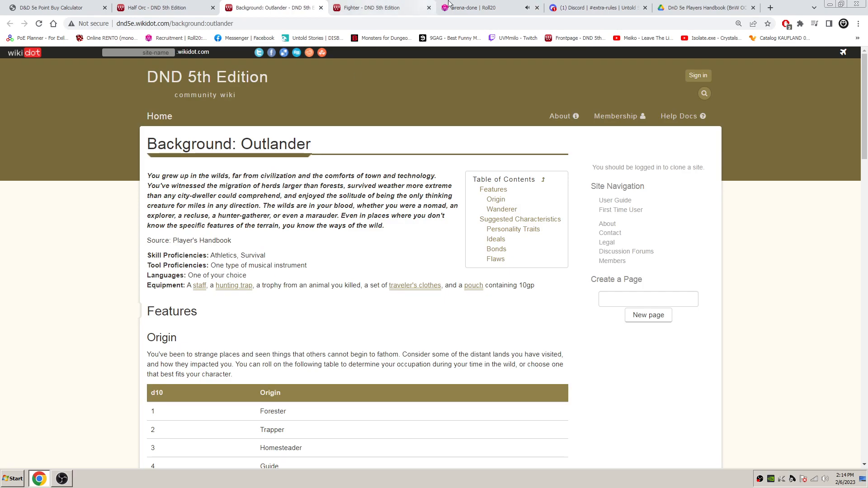
{"action": "left_click", "coordinate": [470, 7]}
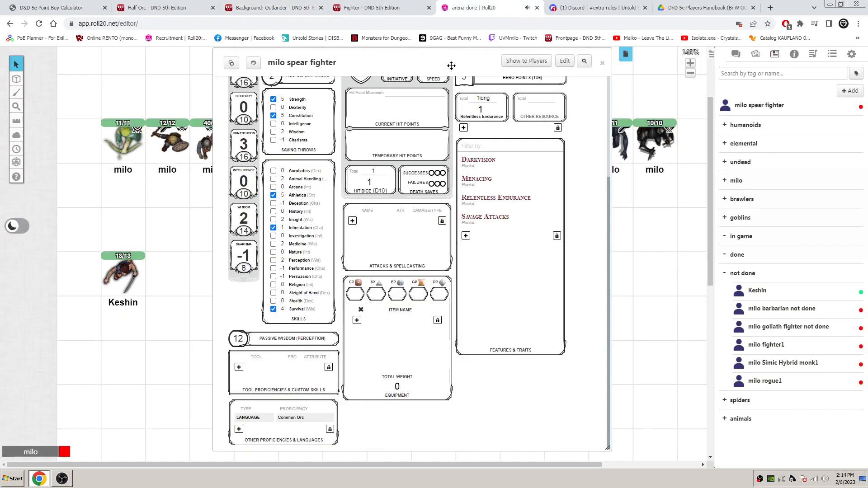
{"action": "left_click", "coordinate": [239, 367]}
{"action": "left_click", "coordinate": [274, 367]}
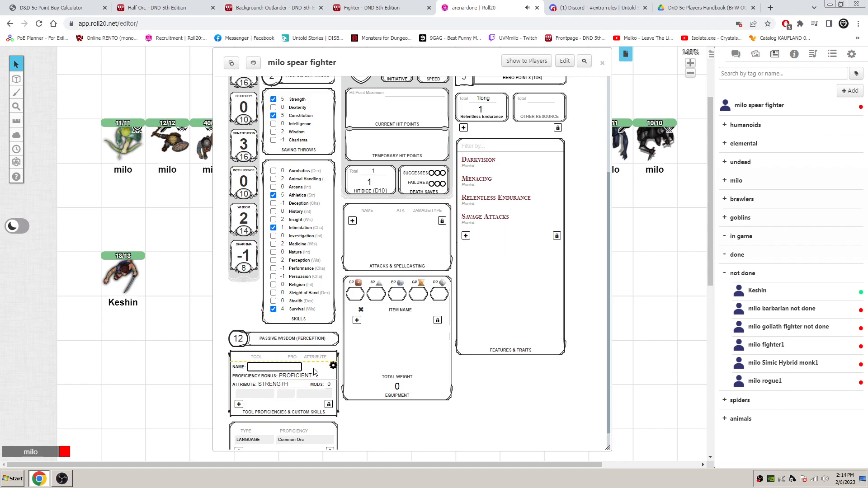
{"action": "type", "text": "c"}
{"action": "left_click", "coordinate": [276, 385]}
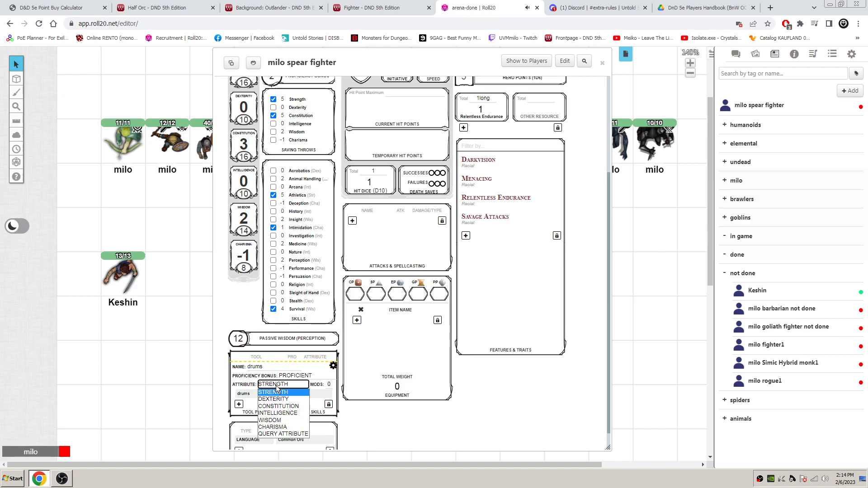
{"action": "left_click", "coordinate": [277, 431]}
{"action": "left_click", "coordinate": [333, 366]}
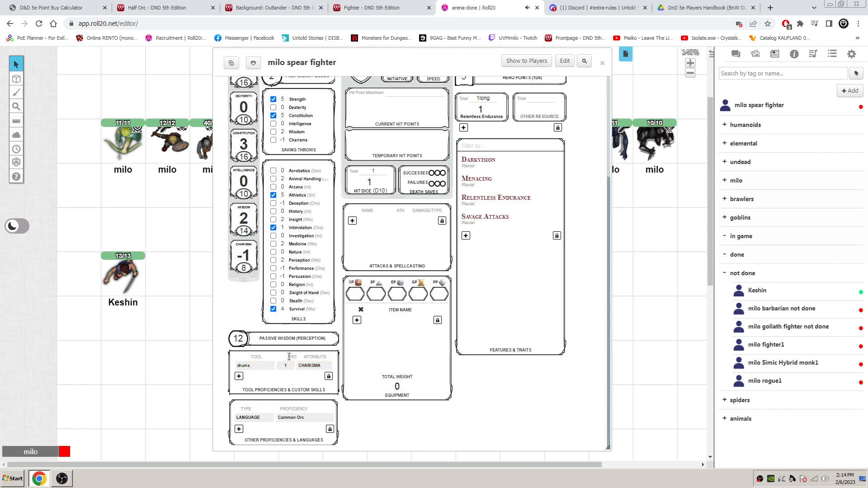
- Check the Outlander background's starting equipment and add a new feature named "house modest 1gp" to the character sheet
{"action": "left_click", "coordinate": [304, 4]}
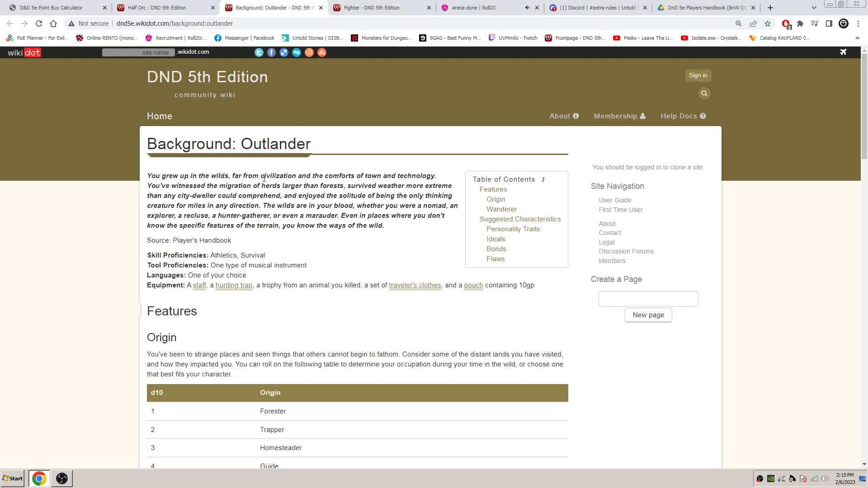
{"action": "scroll", "coordinate": [342, 252], "scroll_direction": "down", "scroll_amount": 2}
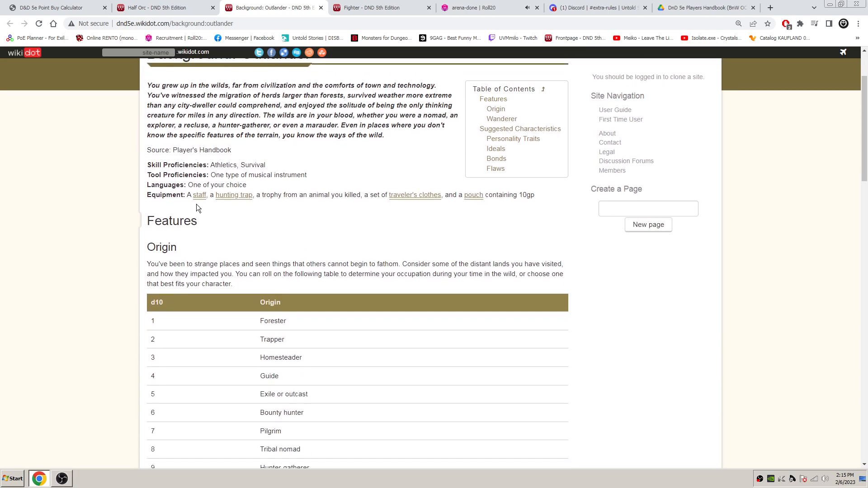
{"action": "mouse_move", "coordinate": [195, 197]}
{"action": "left_click_drag", "start_coordinate": [195, 197], "coordinate": [206, 197]}
{"action": "left_click", "coordinate": [469, 9]}
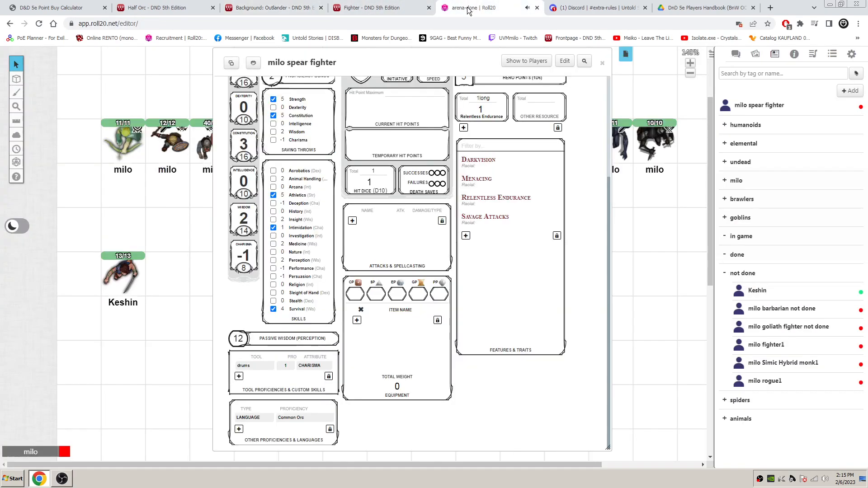
{"action": "left_click", "coordinate": [465, 236]}
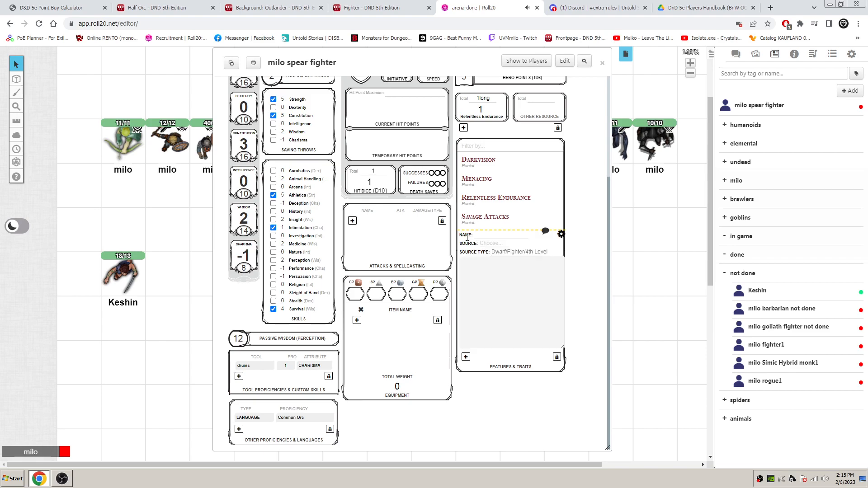
{"action": "left_click", "coordinate": [495, 235]}
{"action": "type", "text": "use 1gp"}
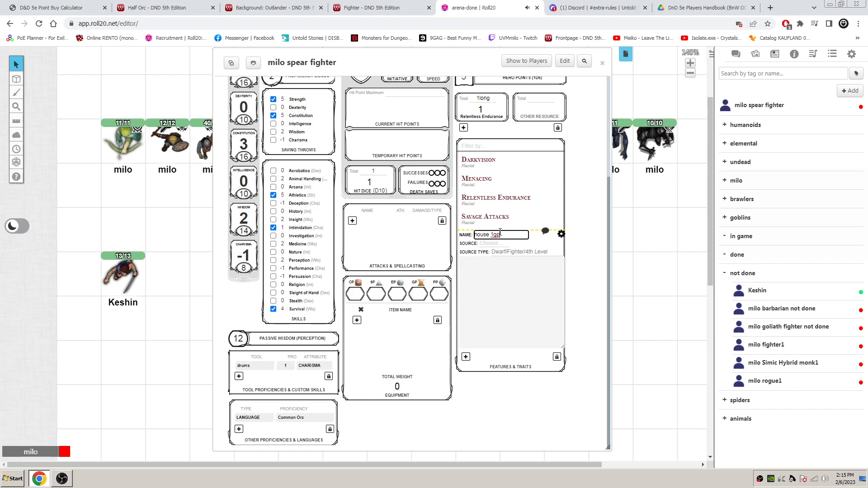
{"action": "type", "text": " modest"}
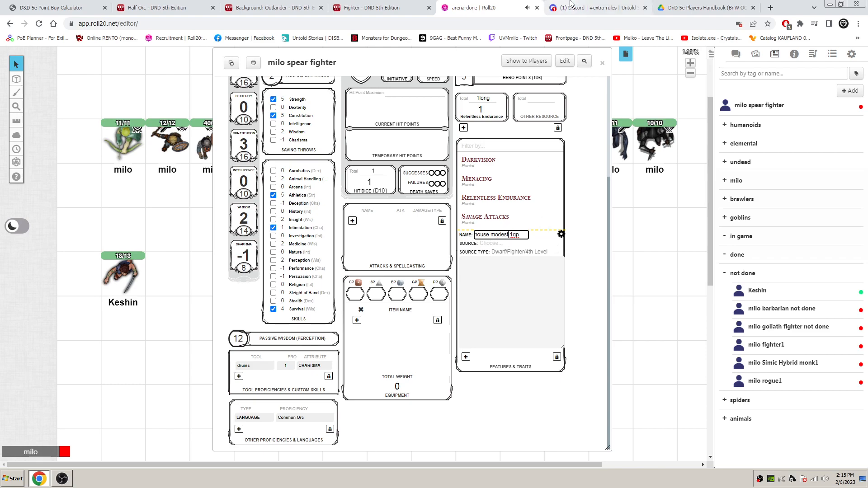
- Examine the Modest life style expense and its item value limit in the Discord extra-rules channel
{"action": "left_click", "coordinate": [592, 8]}
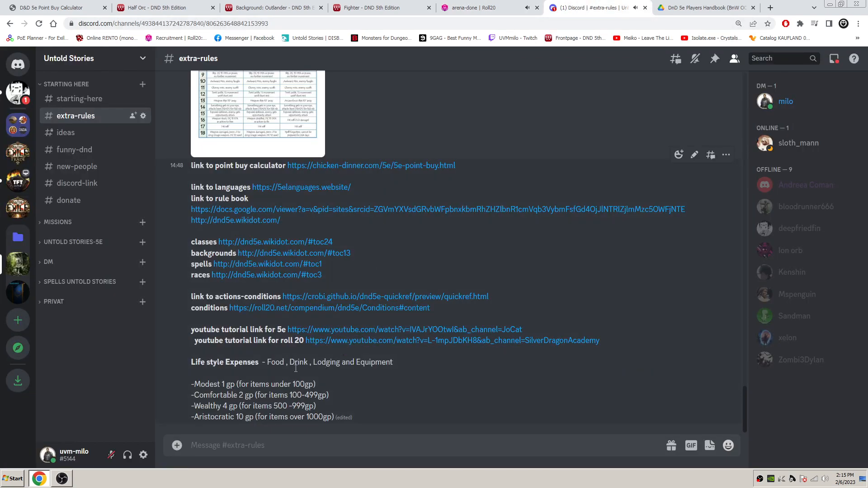
{"action": "left_click_drag", "start_coordinate": [318, 386], "coordinate": [249, 390]}
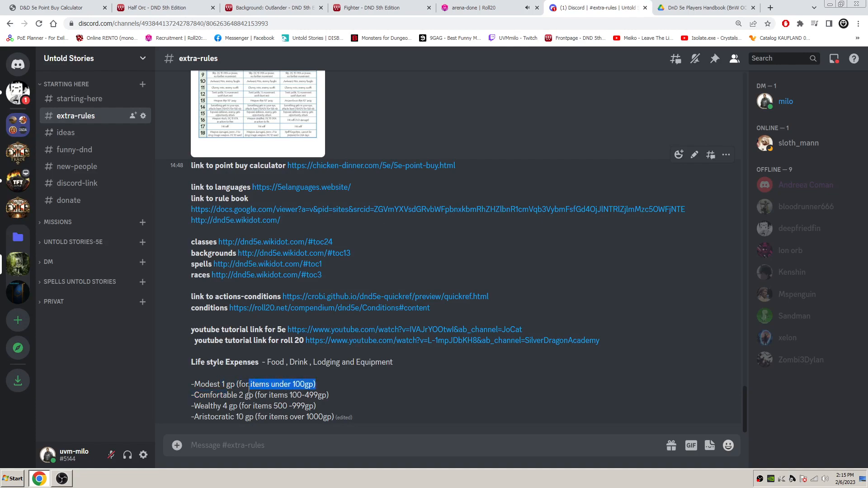
{"action": "left_click", "coordinate": [240, 384]}
{"action": "left_click_drag", "start_coordinate": [193, 384], "coordinate": [316, 385]}
{"action": "left_click", "coordinate": [334, 391]}
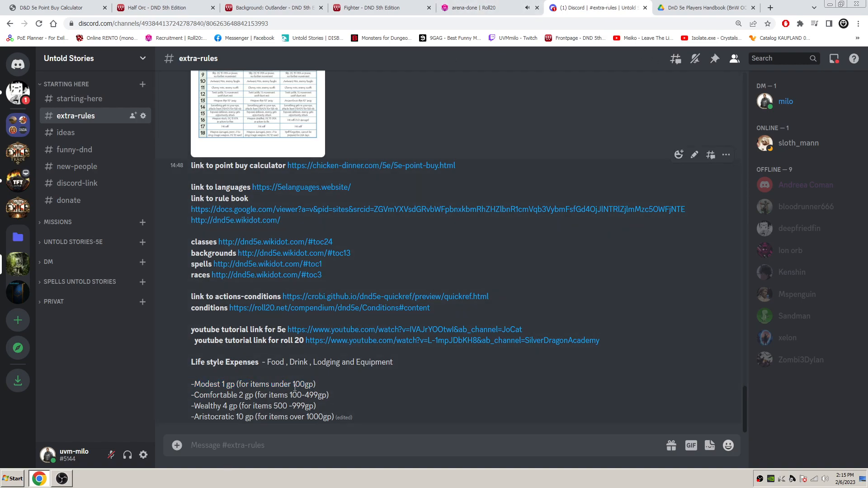
{"action": "left_click_drag", "start_coordinate": [293, 385], "coordinate": [316, 388]}
{"action": "left_click", "coordinate": [275, 408]}
- Complete the new feature's name as "house modest 1gp/day" on the Roll20 sheet and enter "1 staff" in its description
{"action": "left_click", "coordinate": [477, 8]}
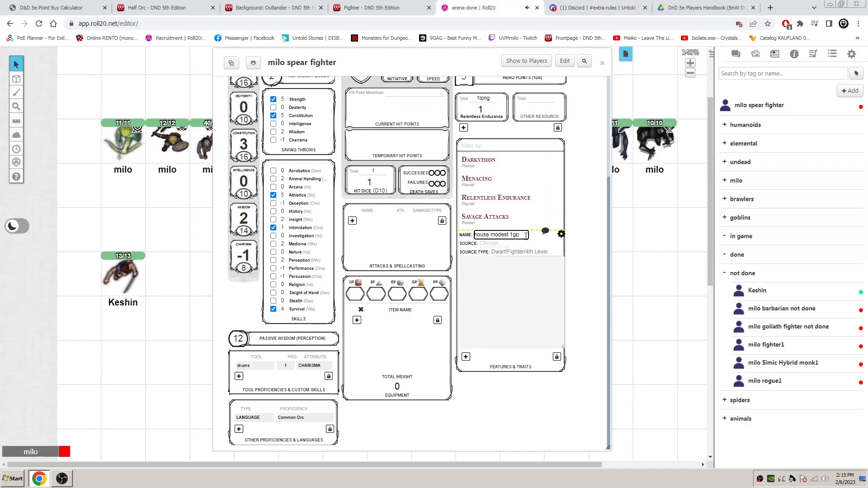
{"action": "type", "text": "day"}
{"action": "left_click", "coordinate": [506, 270]}
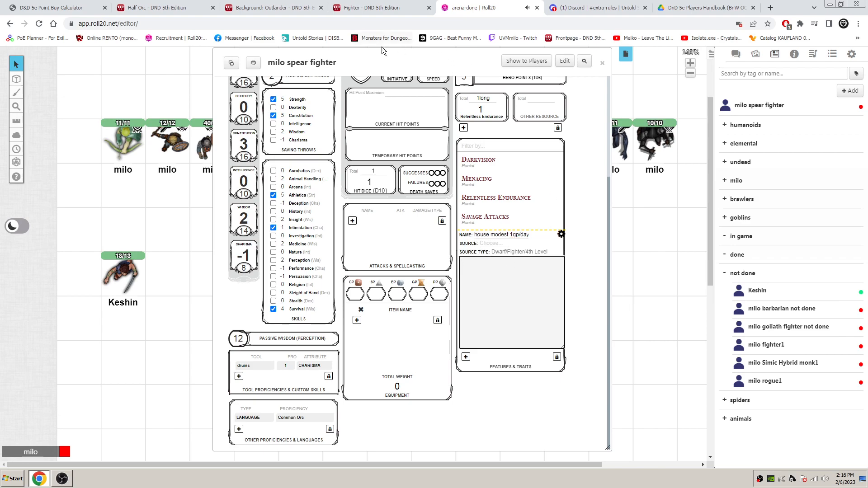
{"action": "type", "text": "1 staff"}
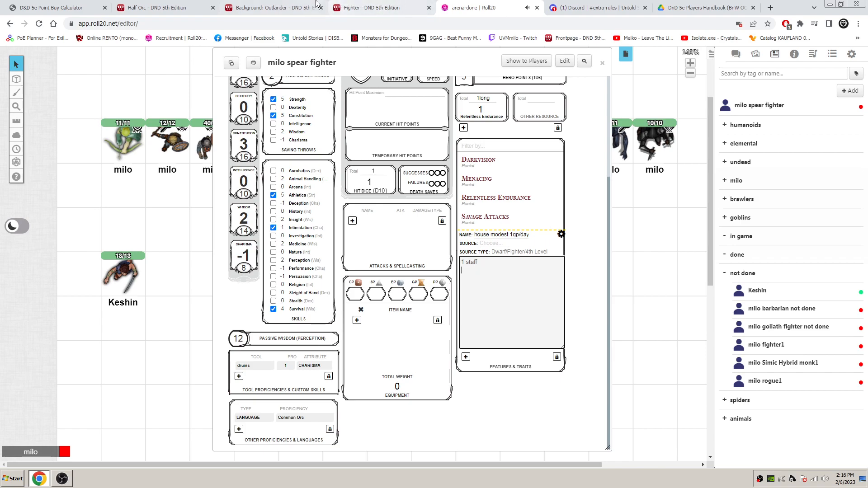
- Copy "hunting trap" from the Outlander equipment, add it as "1 hunting trap" below the staff, and finish editing the house feature
{"action": "left_click", "coordinate": [271, 8]}
{"action": "mouse_move", "coordinate": [200, 199]}
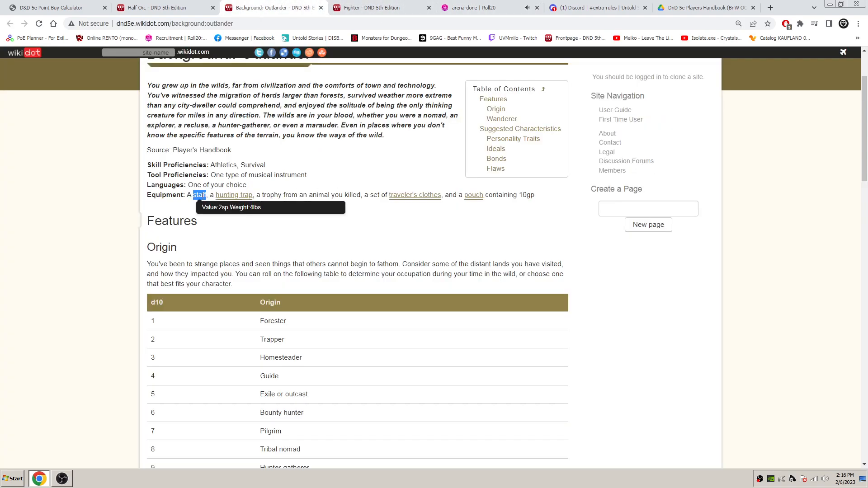
{"action": "left_click", "coordinate": [202, 201]}
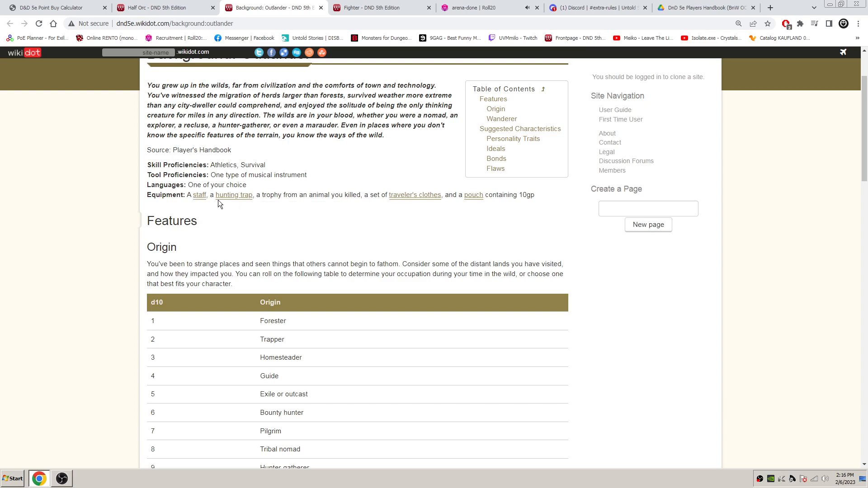
{"action": "left_click_drag", "start_coordinate": [216, 197], "coordinate": [233, 199]}
{"action": "left_click", "coordinate": [589, 5]}
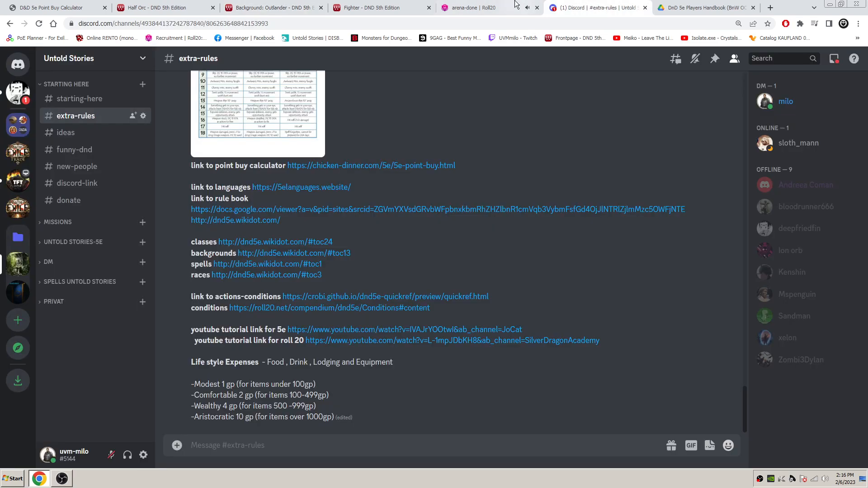
{"action": "left_click", "coordinate": [515, 8]}
{"action": "type", "text": "1"}
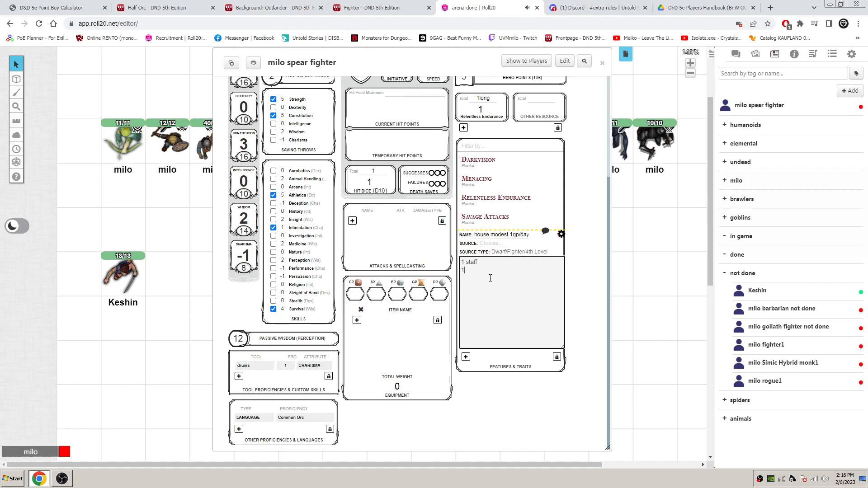
{"action": "type", "text": "hunting trapValue:5gp Weight:25lbs"}
{"action": "left_click_drag", "start_coordinate": [494, 271], "coordinate": [562, 276]}
{"action": "key", "text": "BackSpace"}
{"action": "type", "text": "p"}
{"action": "left_click", "coordinate": [562, 234]}
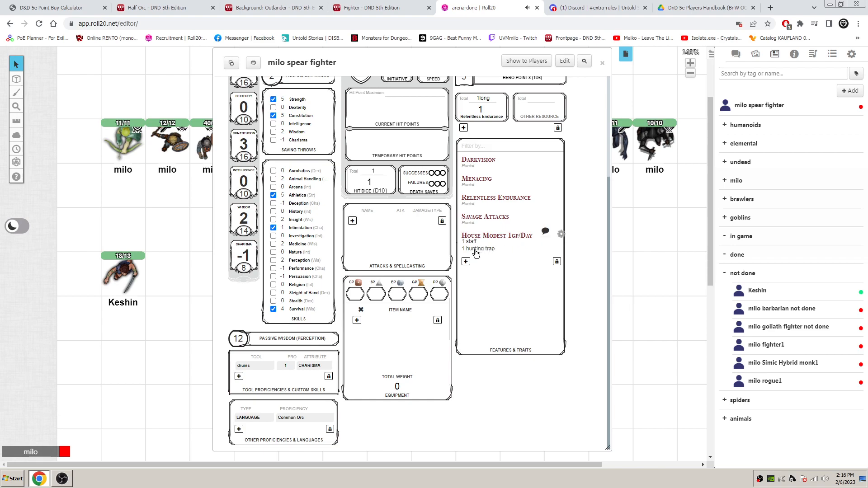
- Add another feature named "backpack lb 0" below the house entry, leaving its description empty, and finish editing it
{"action": "left_click", "coordinate": [466, 262]}
{"action": "left_click", "coordinate": [494, 264]}
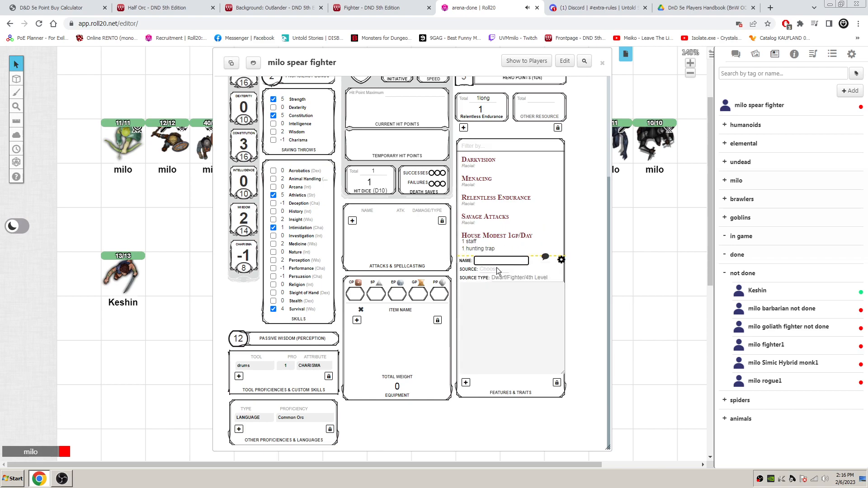
{"action": "type", "text": "backpack"}
{"action": "left_click", "coordinate": [489, 290]}
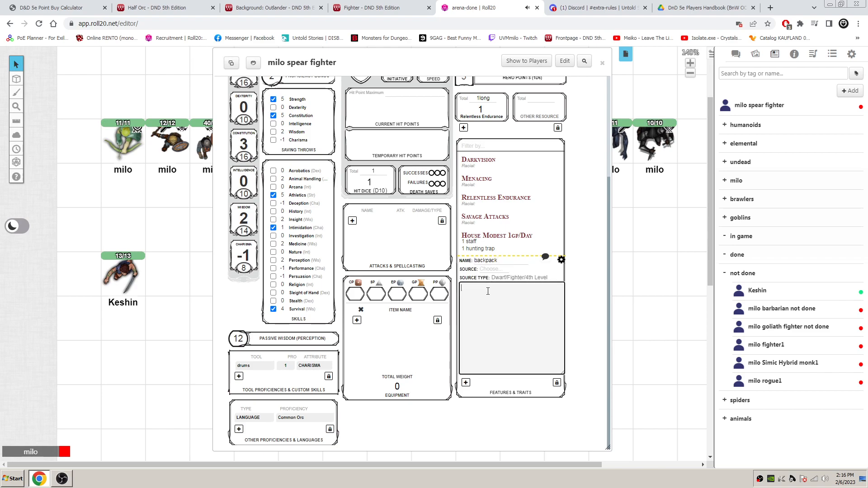
{"action": "left_click", "coordinate": [518, 261]}
{"action": "type", "text": "lb 0"}
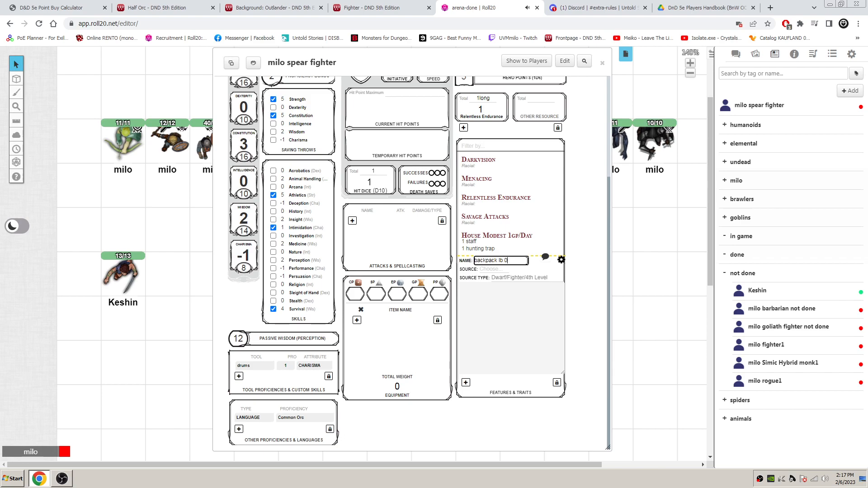
{"action": "left_click", "coordinate": [561, 261]}
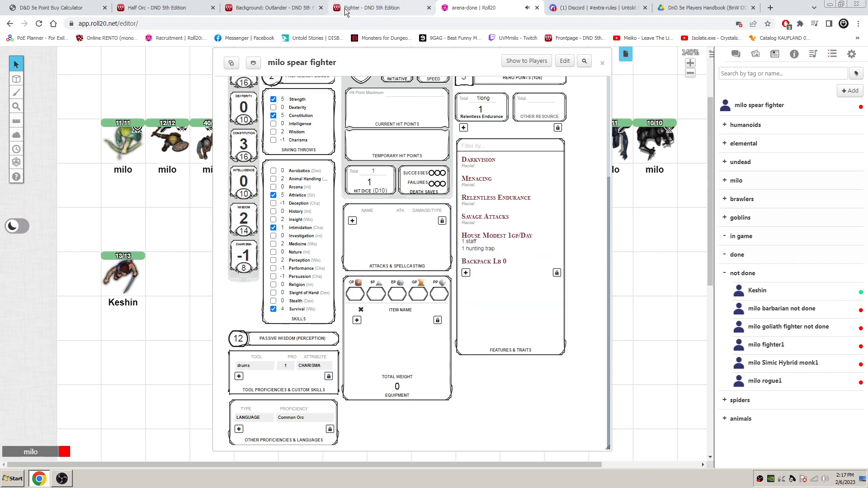
- Copy "trophy" from the Outlander equipment and add it to the house feature's description as one trophy, noted as claws of bear
{"action": "left_click", "coordinate": [271, 7]}
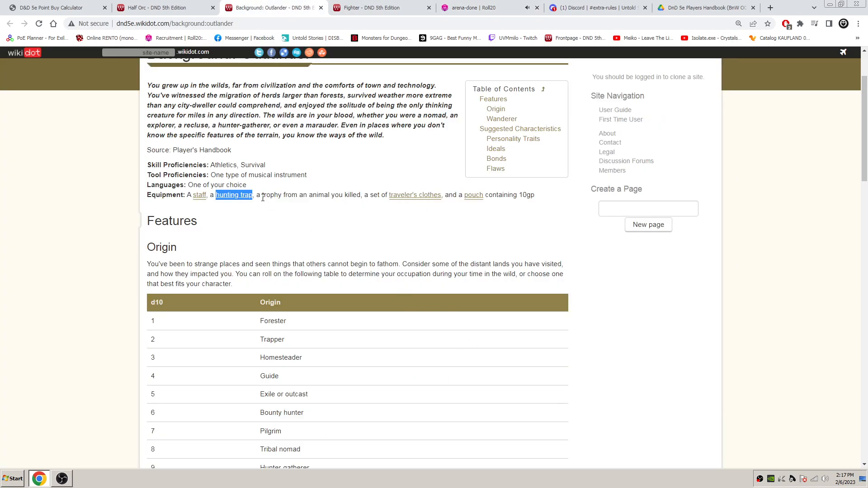
{"action": "left_click_drag", "start_coordinate": [262, 195], "coordinate": [282, 198]}
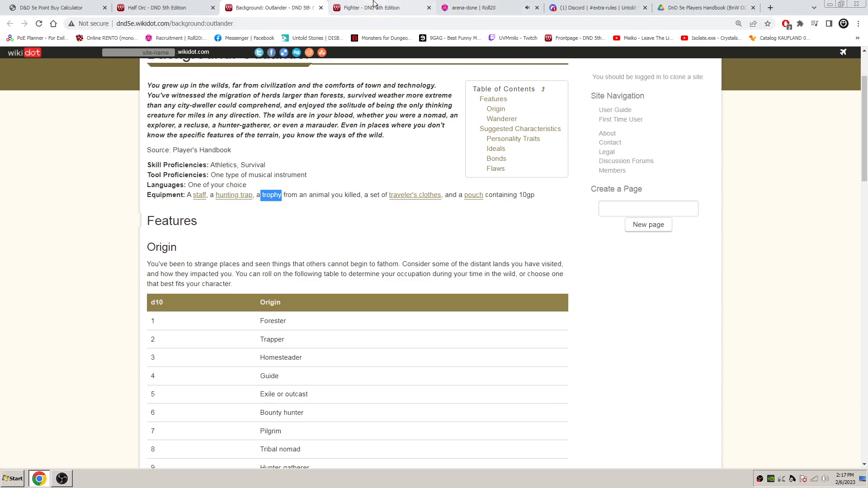
{"action": "left_click", "coordinate": [477, 8]}
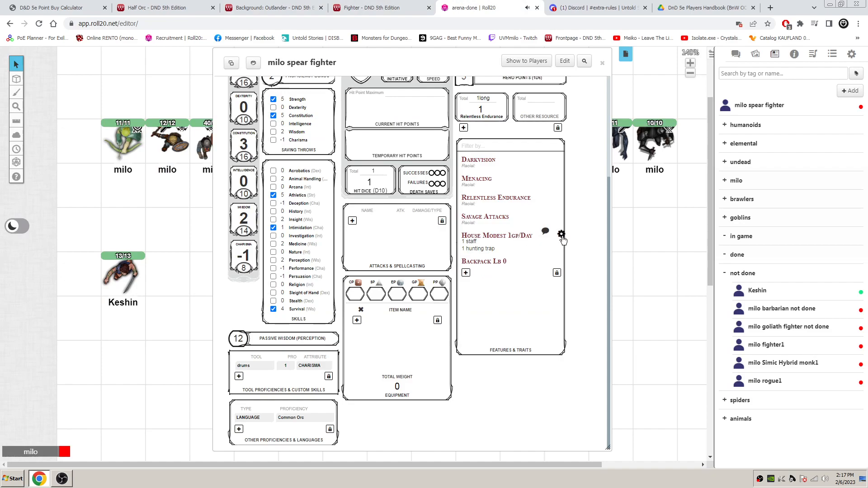
{"action": "left_click", "coordinate": [561, 234]}
{"action": "left_click", "coordinate": [524, 277]}
{"action": "type", "text": "1  trophy ("}
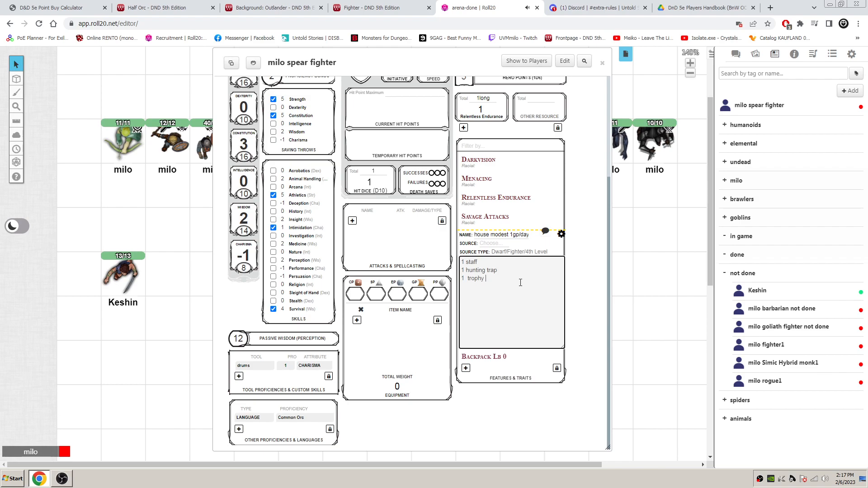
{"action": "type", "text": "claws of bear"}
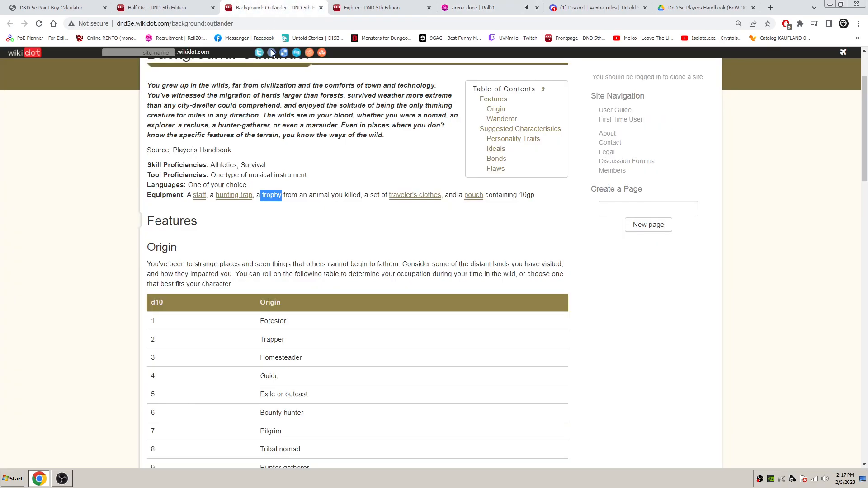
- Copy "traveler's clothes" from the Outlander equipment, finish editing the house feature, and add the clothes to the Roll20 equipment list with weight 4
{"action": "left_click", "coordinate": [274, 8]}
{"action": "left_click_drag", "start_coordinate": [388, 195], "coordinate": [429, 207]}
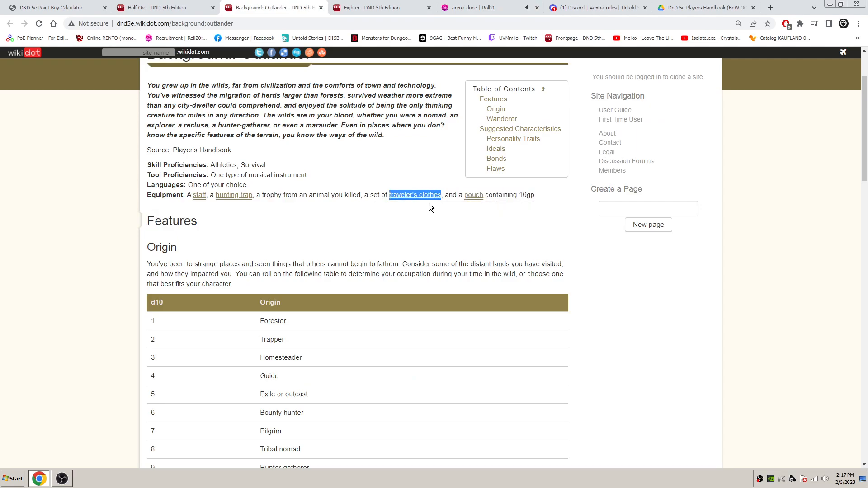
{"action": "left_click", "coordinate": [470, 8]}
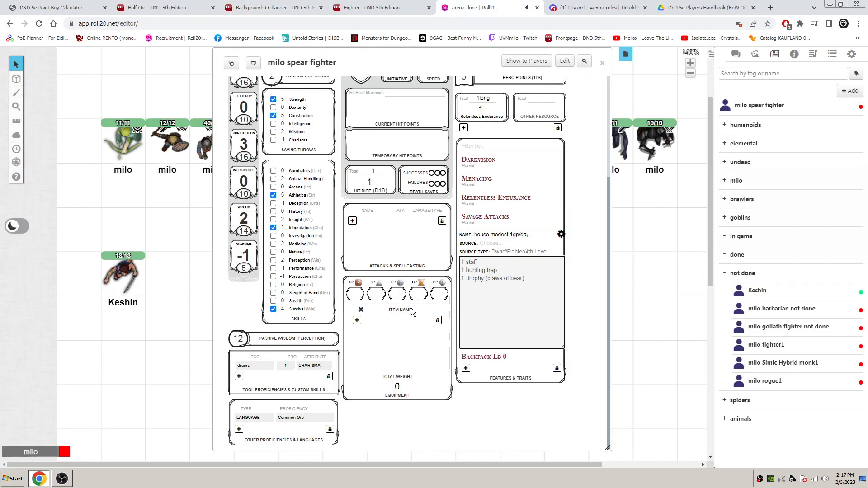
{"action": "left_click", "coordinate": [561, 234]}
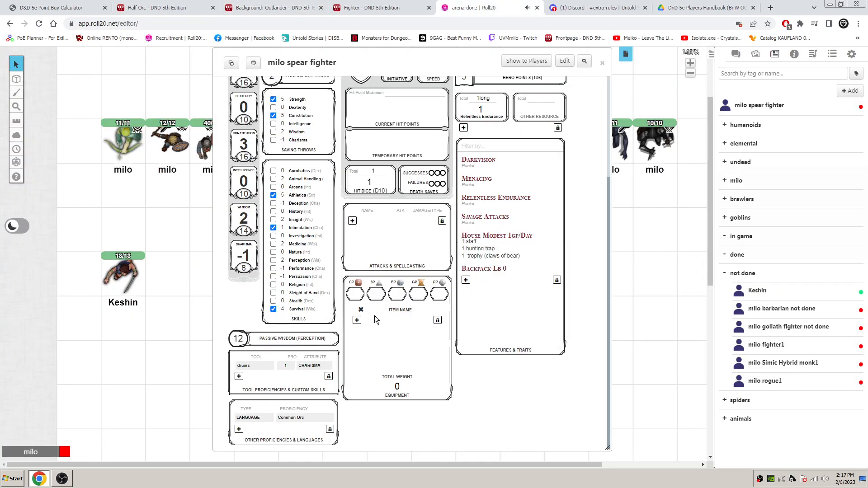
{"action": "left_click", "coordinate": [356, 321]}
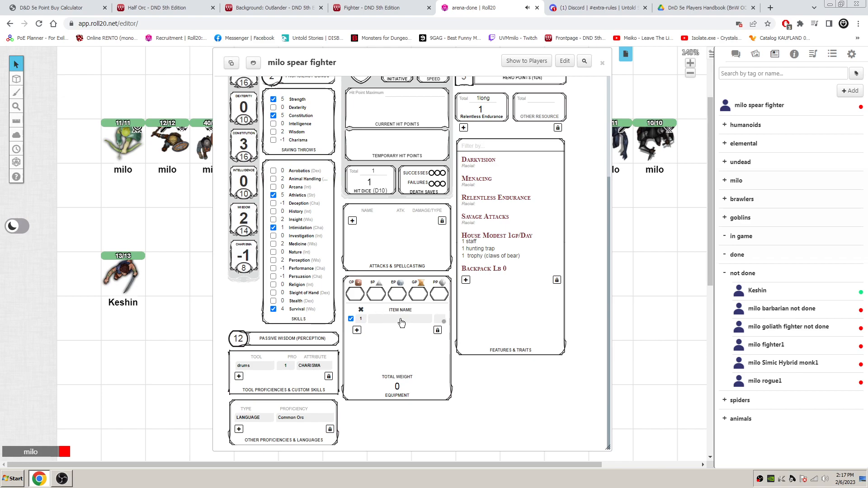
{"action": "type", "text": "traveler's clothes"}
{"action": "key", "text": "Tab"}
{"action": "left_click", "coordinate": [459, 313]}
- Copy "pouch" from the Outlander equipment and add "1 pouch (gold)" below the trophy in the house feature's description, finishing the edit
{"action": "left_click", "coordinate": [279, 6]}
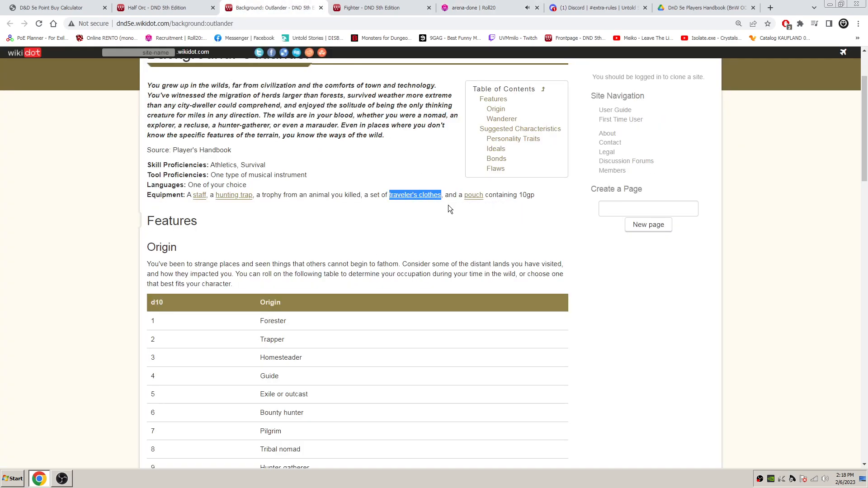
{"action": "left_click_drag", "start_coordinate": [464, 195], "coordinate": [485, 196]}
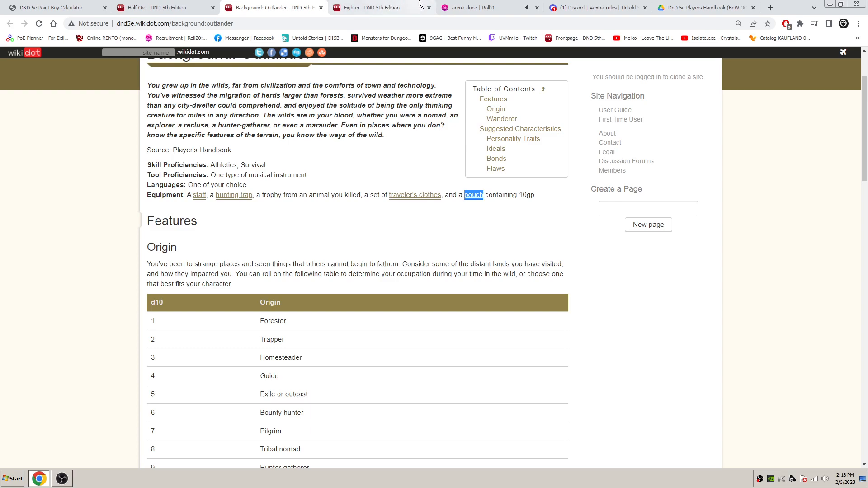
{"action": "left_click", "coordinate": [472, 8]}
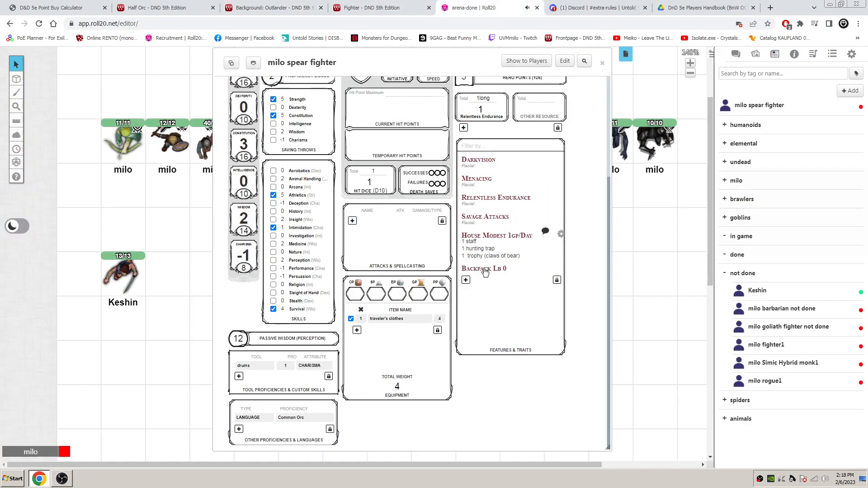
{"action": "left_click", "coordinate": [561, 234]}
{"action": "left_click", "coordinate": [524, 279]}
{"action": "type", "text": "1 pouch"}
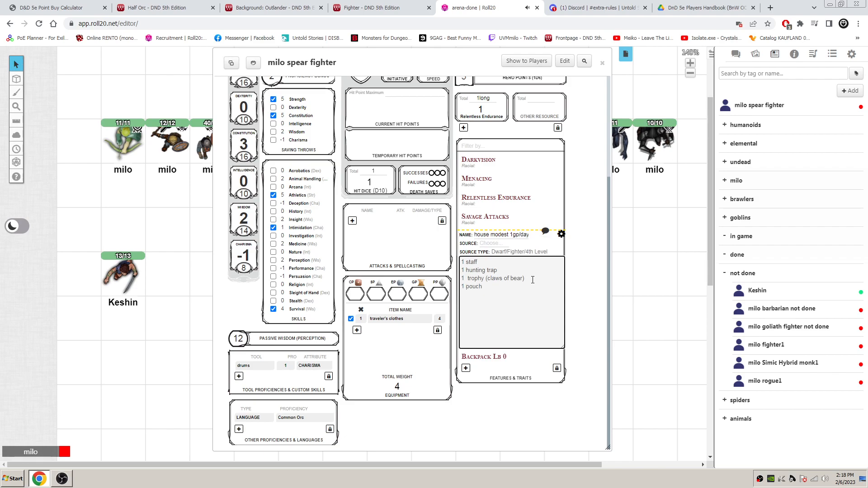
{"action": "type", "text": " ()"}
{"action": "key", "text": "Left"}
{"action": "type", "text": "gold"}
{"action": "left_click", "coordinate": [562, 233]}
- Replace the pouch's note in the house feature so the line reads "1 pouch 10gp", and finish editing the feature
{"action": "left_click", "coordinate": [425, 296]}
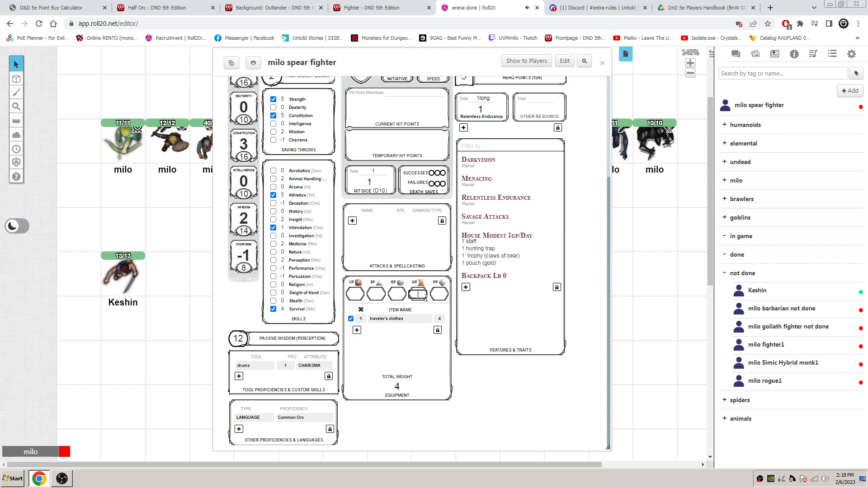
{"action": "left_click", "coordinate": [560, 234]}
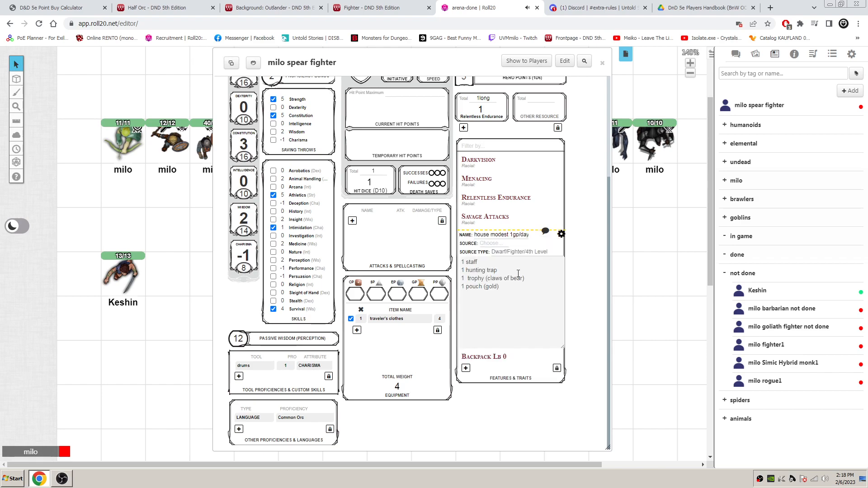
{"action": "left_click", "coordinate": [497, 288]}
{"action": "type", "text": "10"}
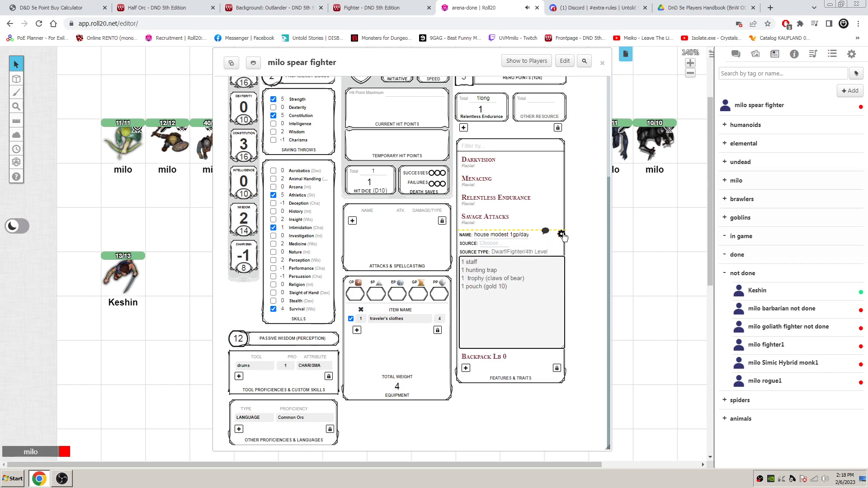
{"action": "double_click", "coordinate": [493, 288]}
{"action": "key", "text": "BackSpace"}
{"action": "type", "text": "gp"}
{"action": "left_click", "coordinate": [561, 234]}
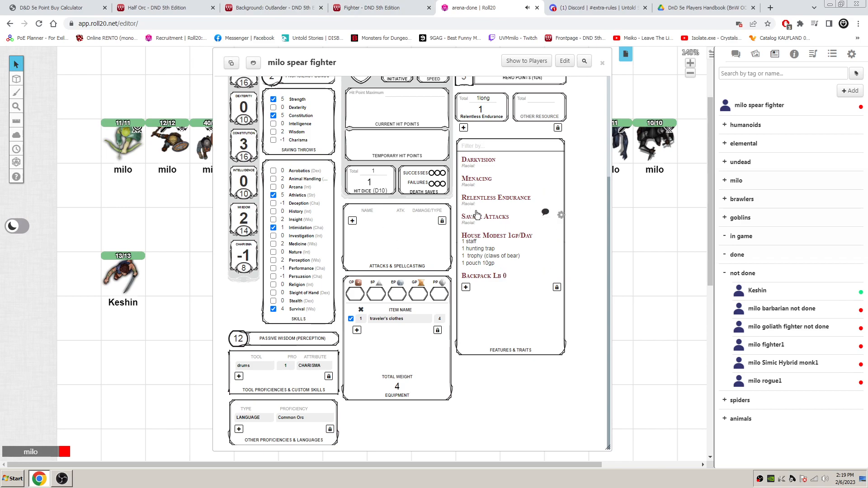
- Recheck the pouch's contents in the Outlander equipment and enter 10 gold pieces in the Roll20 sheet's currency
{"action": "scroll", "coordinate": [464, 234], "scroll_direction": "up", "scroll_amount": 3}
{"action": "scroll", "coordinate": [464, 234], "scroll_direction": "down", "scroll_amount": 3}
{"action": "left_click", "coordinate": [276, 3]}
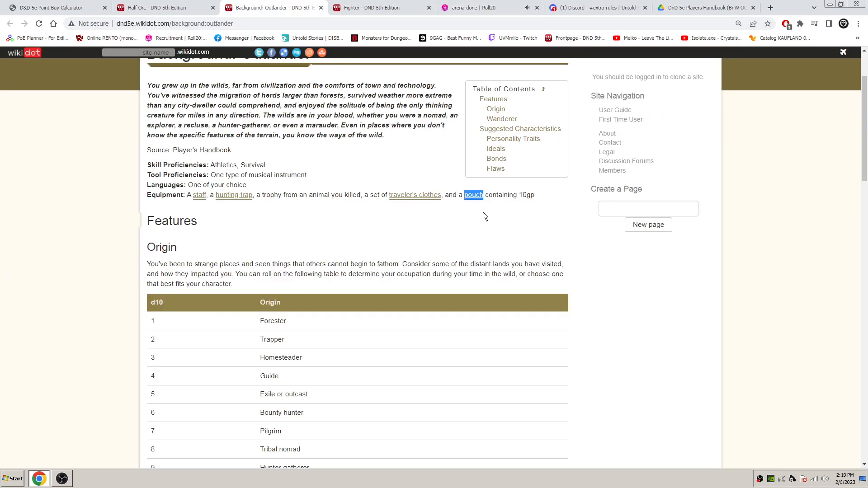
{"action": "left_click", "coordinate": [472, 229]}
{"action": "mouse_move", "coordinate": [476, 197]}
{"action": "left_click", "coordinate": [482, 8]}
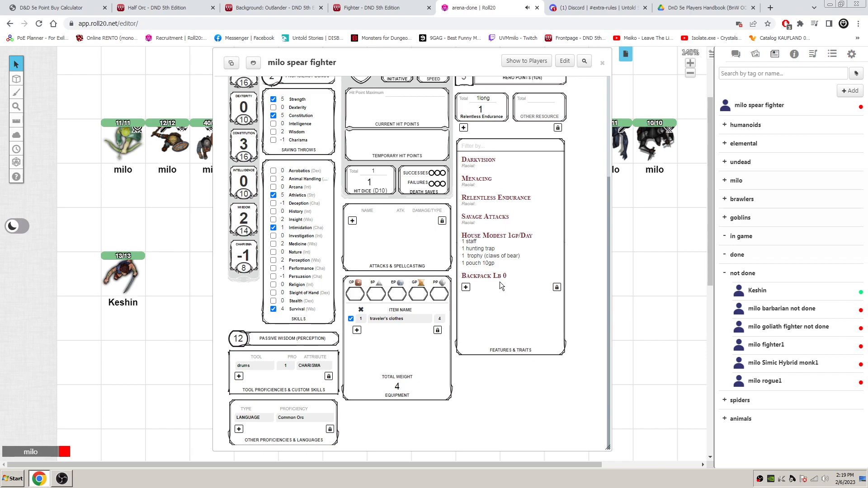
{"action": "left_click", "coordinate": [419, 292]}
{"action": "type", "text": "10"}
{"action": "left_click", "coordinate": [493, 310]}
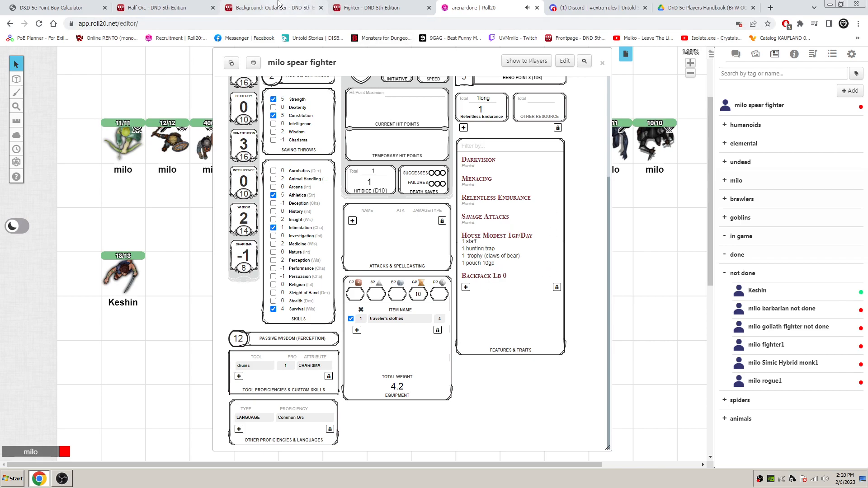
- Copy the "Origin" heading from the Outlander page and add it on the Roll20 sheet as a new feature with source Background
{"action": "left_click", "coordinate": [312, 9]}
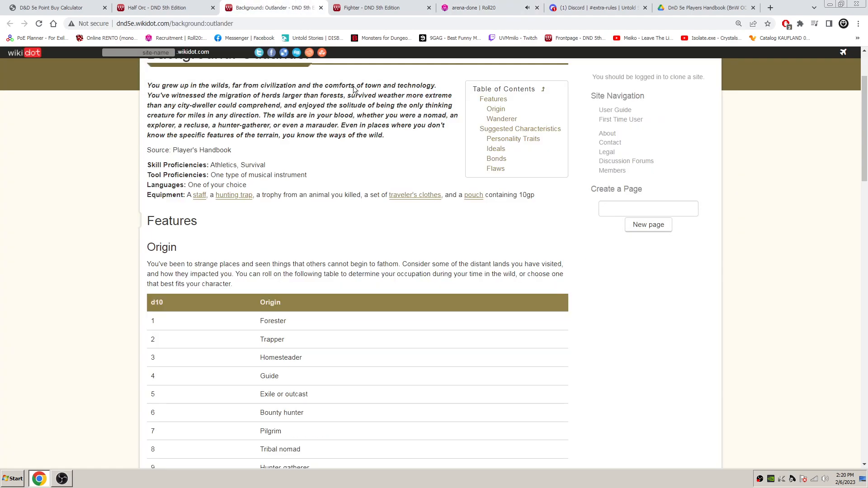
{"action": "scroll", "coordinate": [309, 214], "scroll_direction": "down", "scroll_amount": 1}
{"action": "scroll", "coordinate": [310, 218], "scroll_direction": "down", "scroll_amount": 3}
{"action": "double_click", "coordinate": [168, 158]}
{"action": "key", "text": "ctrl+c"}
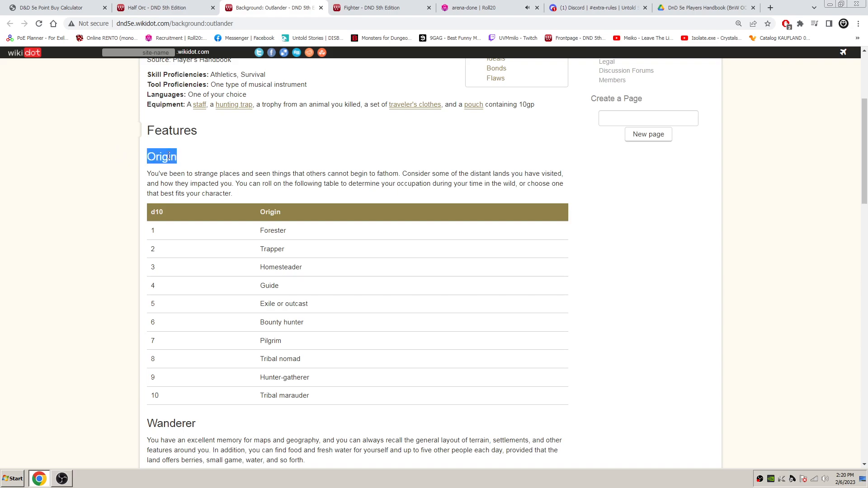
{"action": "left_click", "coordinate": [370, 7]}
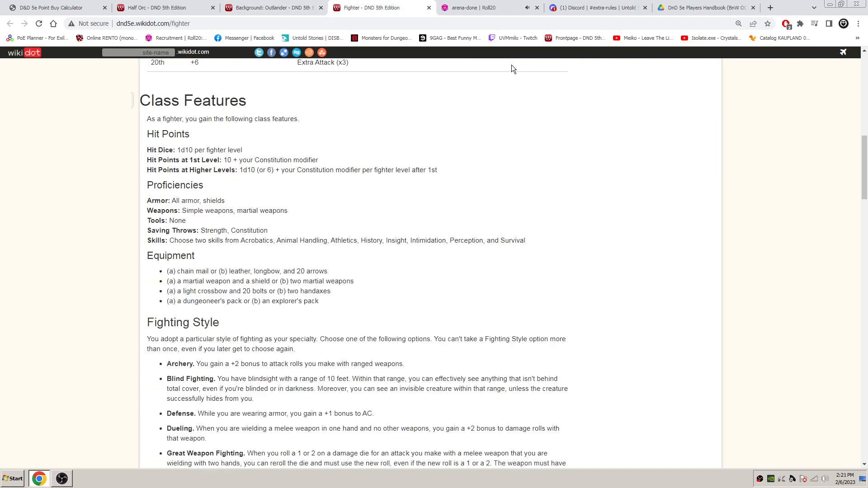
{"action": "left_click", "coordinate": [489, 7]}
{"action": "left_click", "coordinate": [470, 288]}
{"action": "key", "text": "ctrl+v"}
{"action": "left_click", "coordinate": [494, 295]}
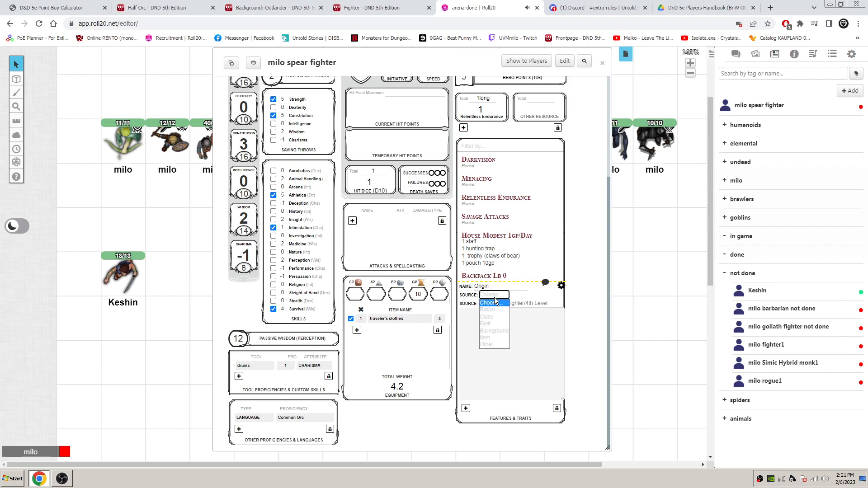
{"action": "left_click", "coordinate": [499, 324]}
- Copy "Trapper" from the Outlander origin table into the Origin feature's description and finish editing it
{"action": "left_click", "coordinate": [271, 7]}
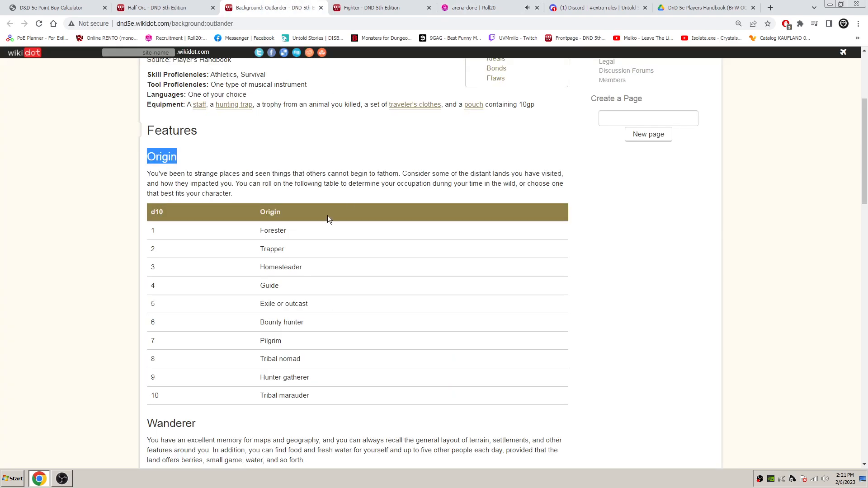
{"action": "left_click_drag", "start_coordinate": [290, 251], "coordinate": [260, 251]}
{"action": "key", "text": "ctrl+c"}
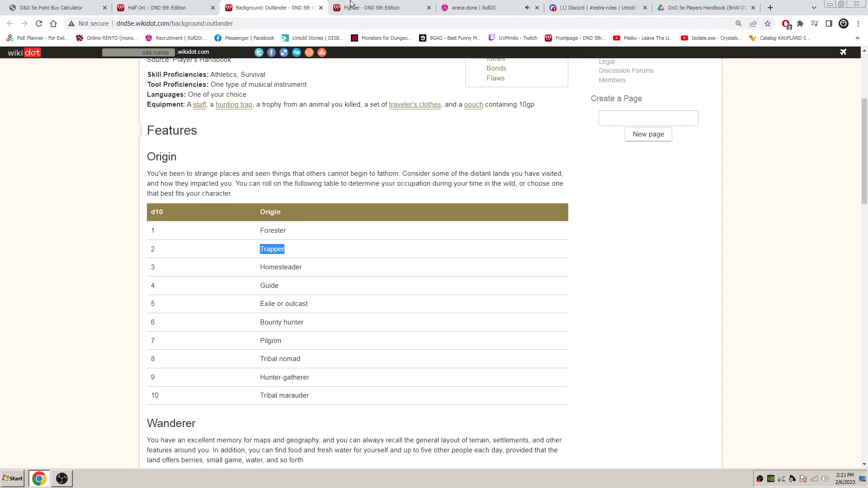
{"action": "left_click", "coordinate": [474, 7]}
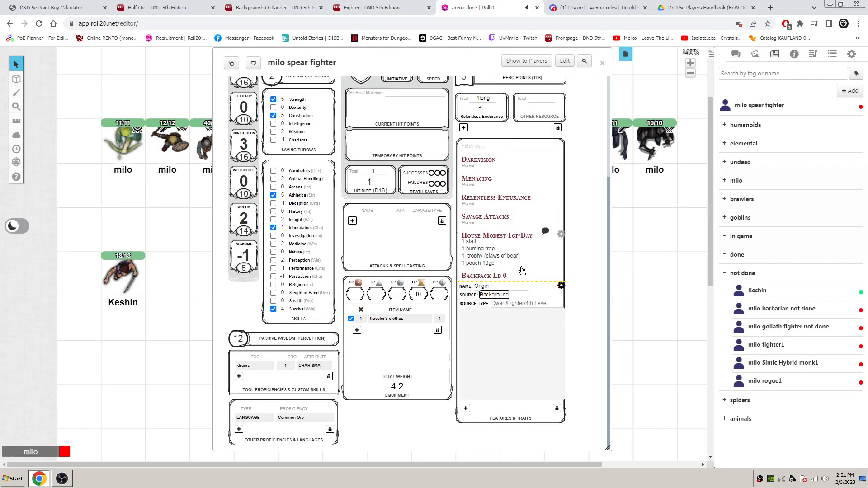
{"action": "left_click", "coordinate": [495, 326]}
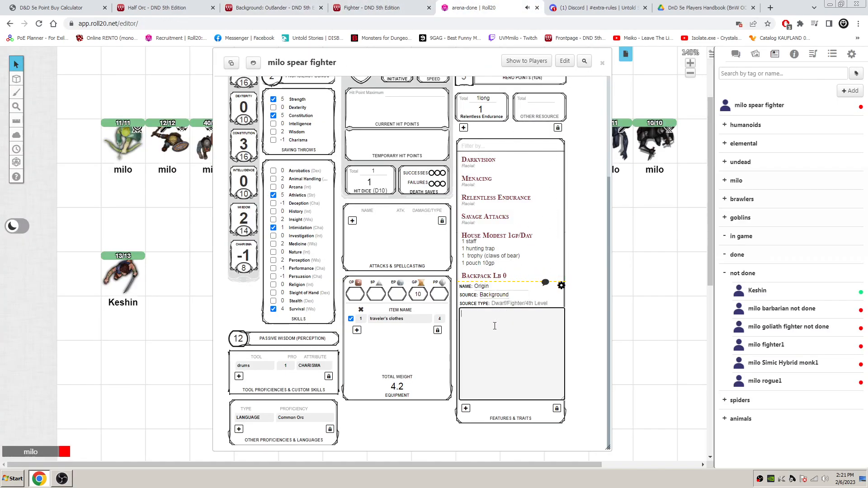
{"action": "key", "text": "ctrl+v"}
{"action": "left_click", "coordinate": [561, 287]}
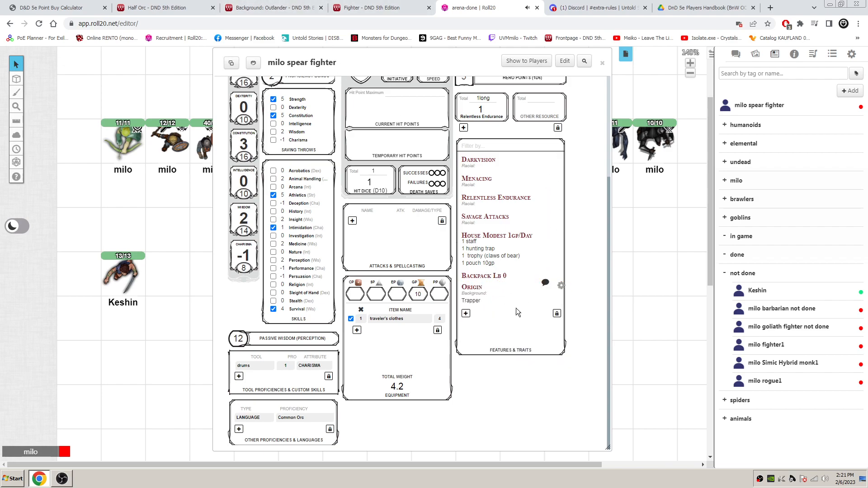
- Move "Trapper" out of the Origin feature's description into its name as "Origin-Trapper", and finish editing it
{"action": "left_click", "coordinate": [484, 288]}
{"action": "left_click", "coordinate": [561, 286]}
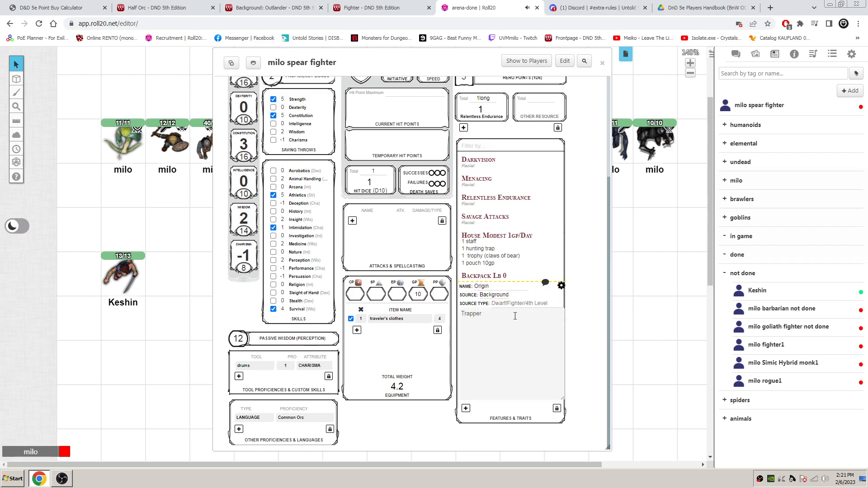
{"action": "left_click", "coordinate": [498, 286]}
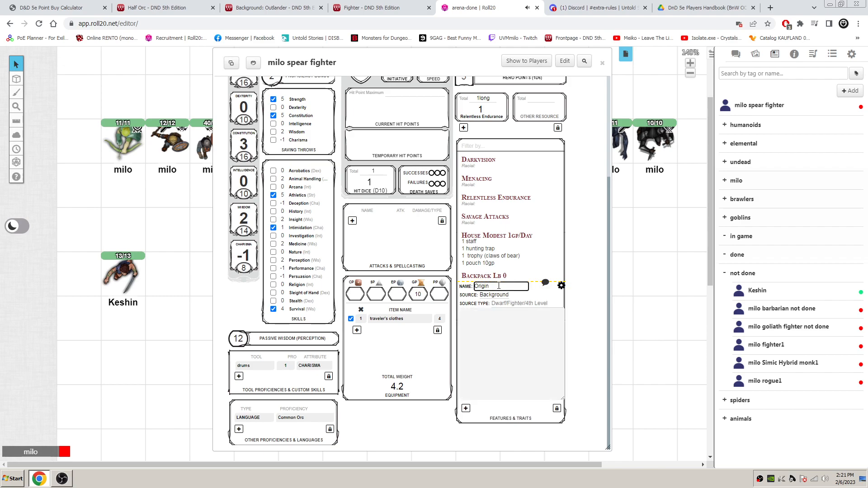
{"action": "type", "text": "-Trapper"}
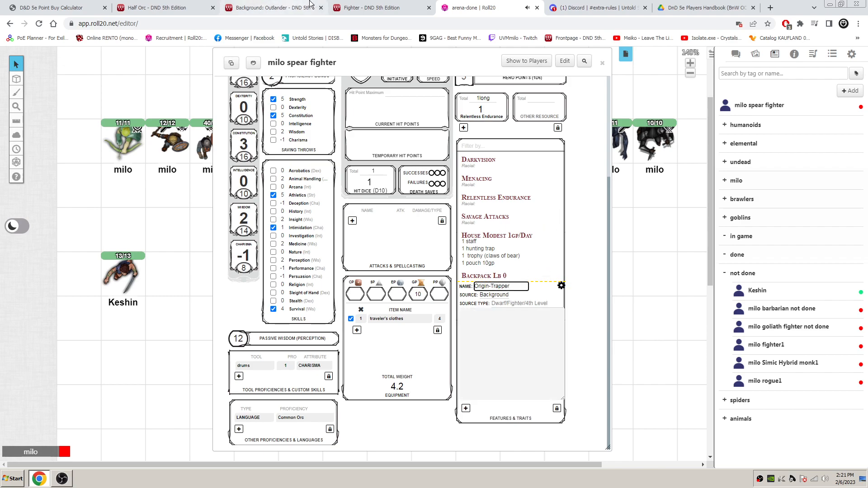
{"action": "left_click", "coordinate": [561, 286]}
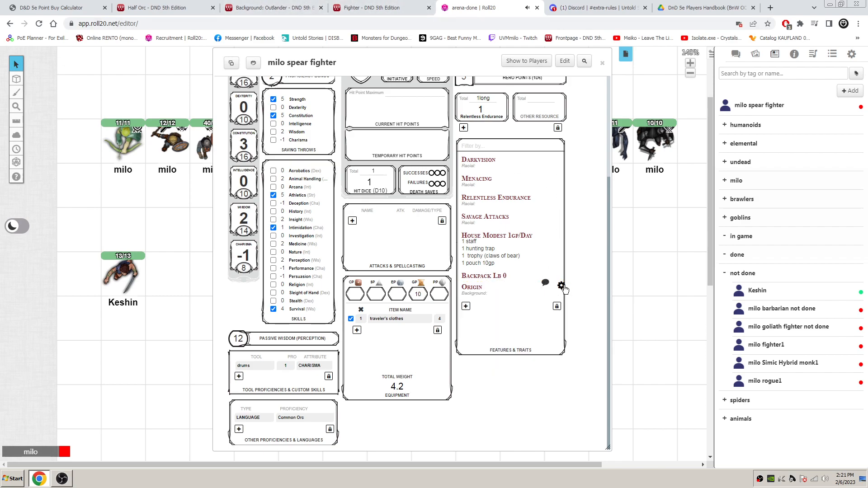
- Unlock the features list, move Origin-Trapper to the first place above Darkvision, and lock the list again
{"action": "left_click", "coordinate": [556, 306]}
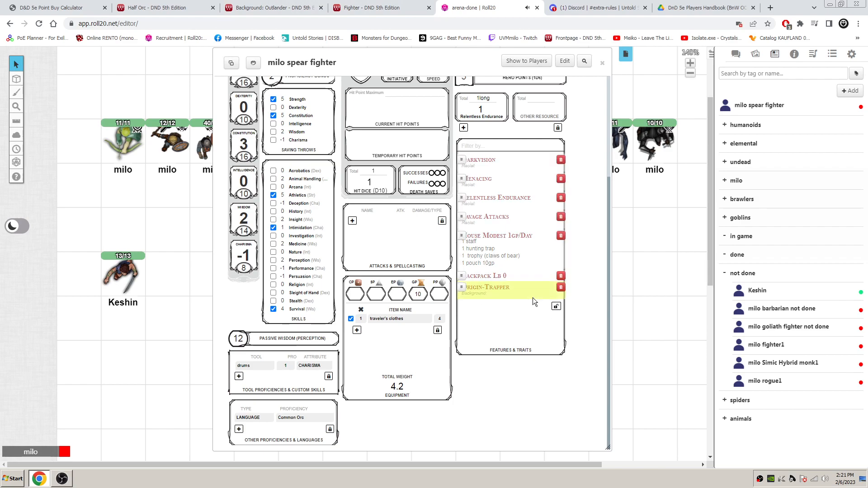
{"action": "left_click_drag", "start_coordinate": [462, 287], "coordinate": [469, 155]}
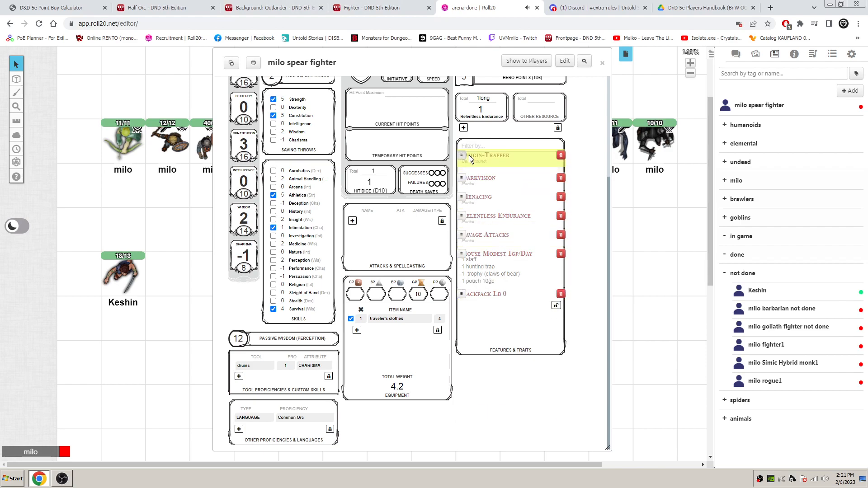
{"action": "left_click", "coordinate": [556, 306]}
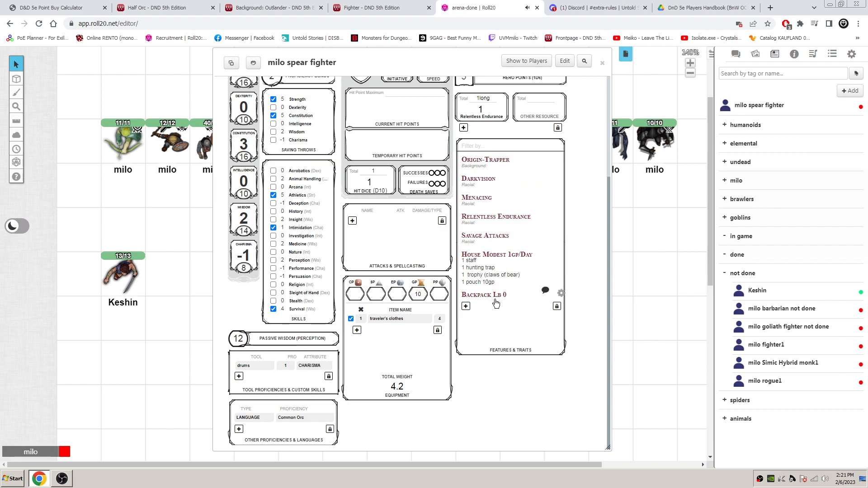
- Expand the descriptions of Darkvision, Menacing, Relentless Endurance and Savage Attacks to review the racial traits
{"action": "left_click", "coordinate": [496, 181]}
{"action": "left_click", "coordinate": [494, 250]}
{"action": "left_click", "coordinate": [507, 283]}
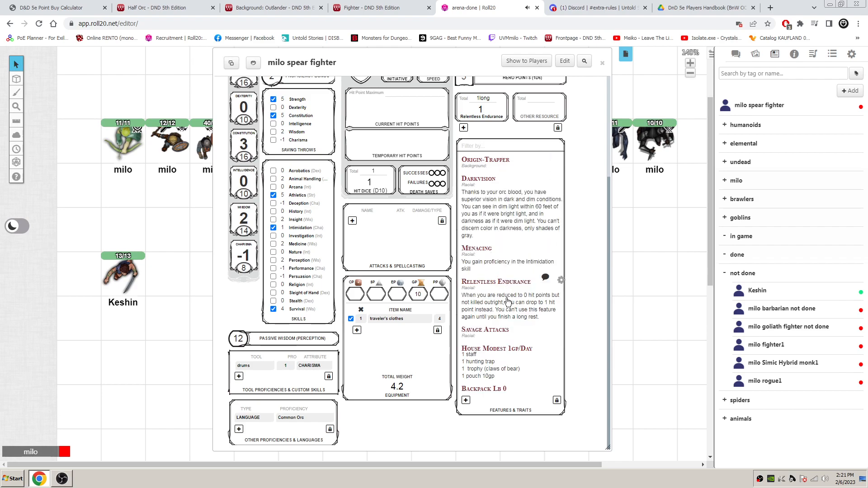
{"action": "left_click", "coordinate": [496, 330]}
{"action": "scroll", "coordinate": [495, 332], "scroll_direction": "down", "scroll_amount": 1}
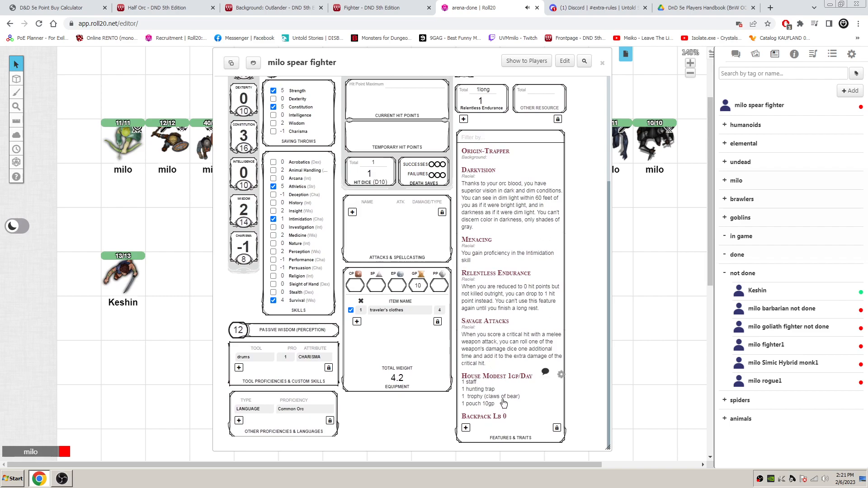
- Collapse the descriptions of Savage Attacks, Relentless Endurance, Menacing and Darkvision in the features list
{"action": "left_click", "coordinate": [499, 324]}
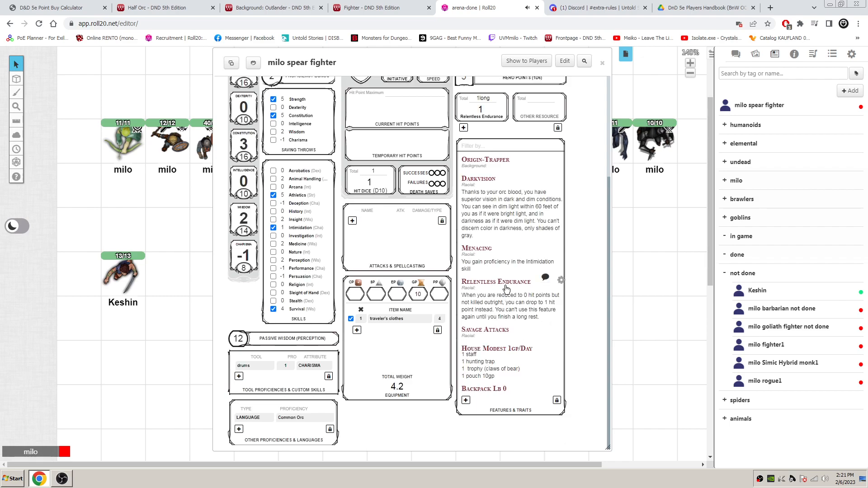
{"action": "left_click", "coordinate": [505, 288]}
{"action": "left_click", "coordinate": [479, 252]}
{"action": "left_click", "coordinate": [492, 182]}
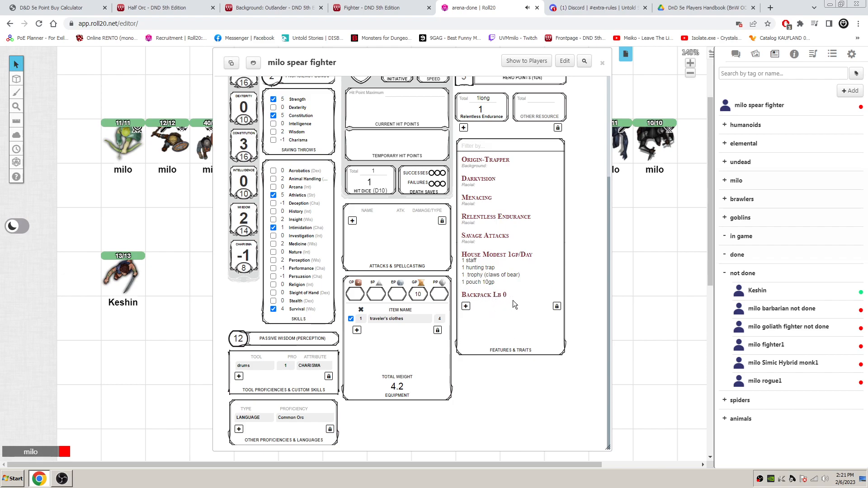
- Enter the placeholder text "fdsfsdfsd" as the description of the Backpack Lb 0 feature and finish editing it
{"action": "left_click", "coordinate": [561, 295]}
{"action": "type", "text": "fdsfdsfd"}
{"action": "left_click", "coordinate": [561, 293]}
- Copy the Wanderer heading and paragraph from the Outlander background page into the description of a new feature
{"action": "left_click", "coordinate": [298, 7]}
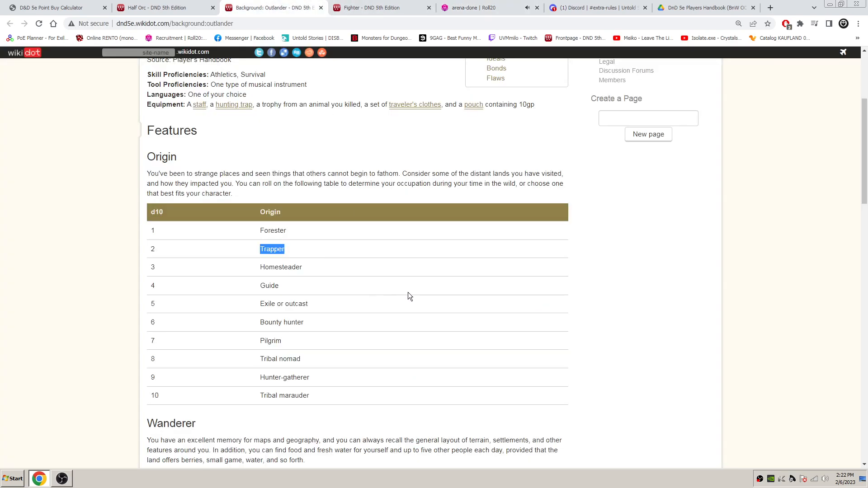
{"action": "scroll", "coordinate": [406, 293], "scroll_direction": "down", "scroll_amount": 4}
{"action": "left_click_drag", "start_coordinate": [147, 238], "coordinate": [278, 270]}
{"action": "key", "text": "ctrl+c"}
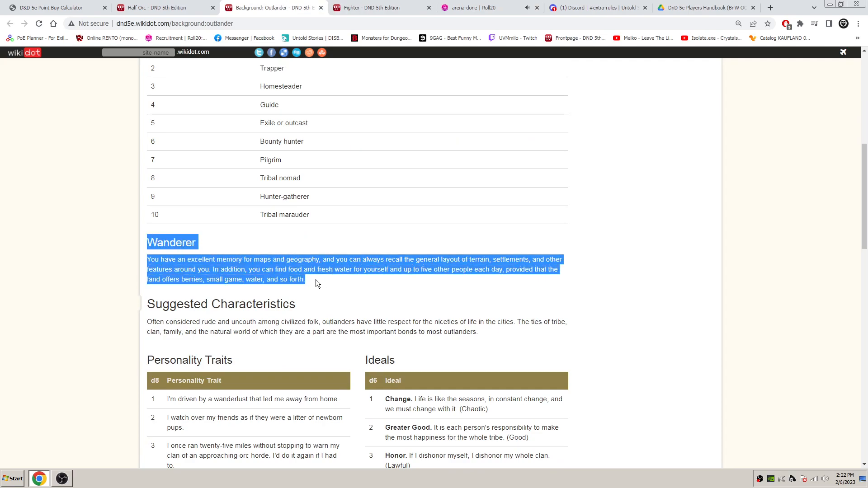
{"action": "left_click", "coordinate": [470, 7]}
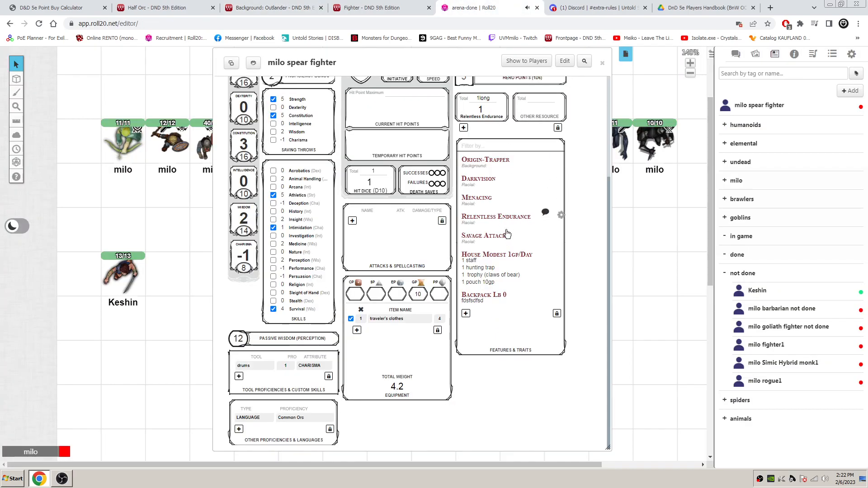
{"action": "left_click", "coordinate": [465, 314]}
{"action": "key", "text": "ctrl+v"}
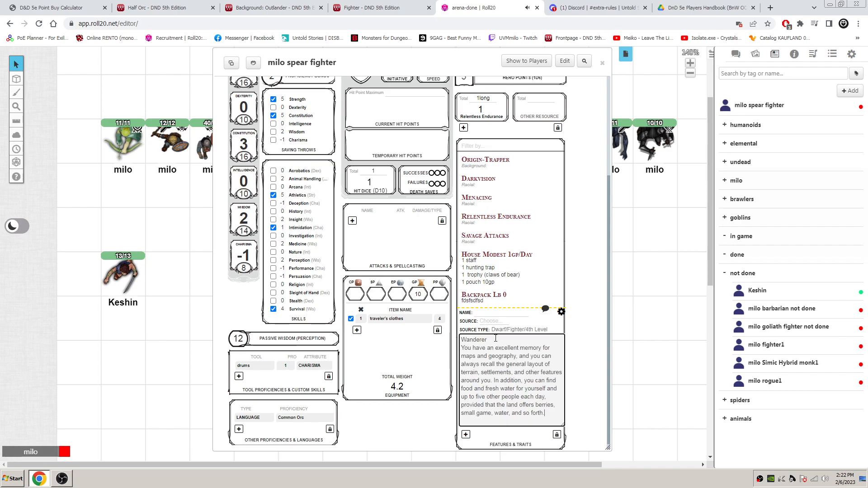
- Move the "Wanderer" heading out of the new feature's description into its name, and finish editing
{"action": "key", "text": "shift+Home"}
{"action": "key", "text": "ctrl+c"}
{"action": "key", "text": "BackSpace"}
{"action": "key", "text": "Delete"}
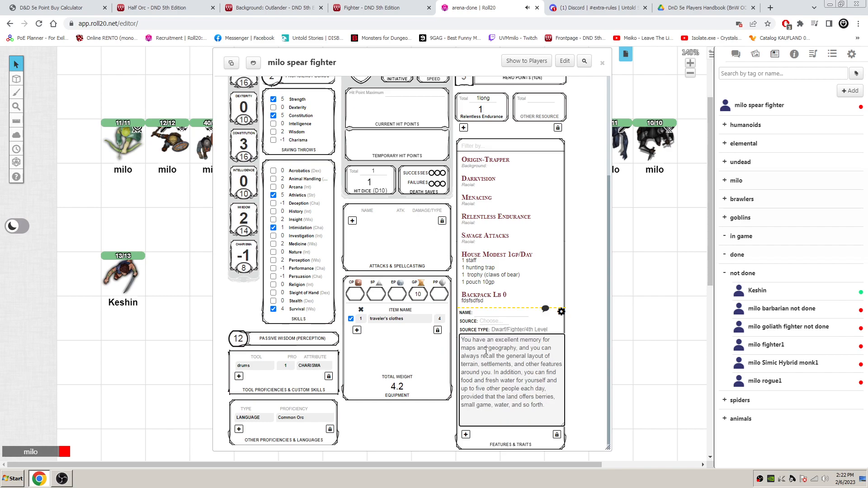
{"action": "left_click", "coordinate": [502, 311]}
{"action": "key", "text": "ctrl+v"}
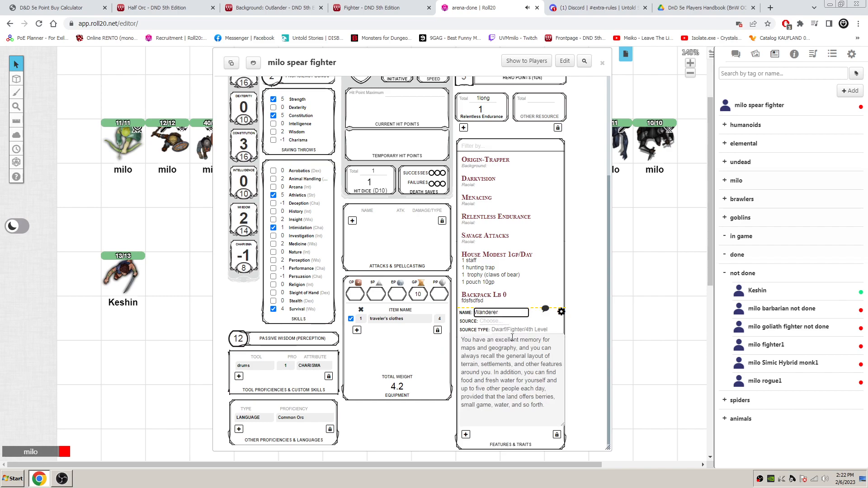
{"action": "left_click", "coordinate": [561, 311]}
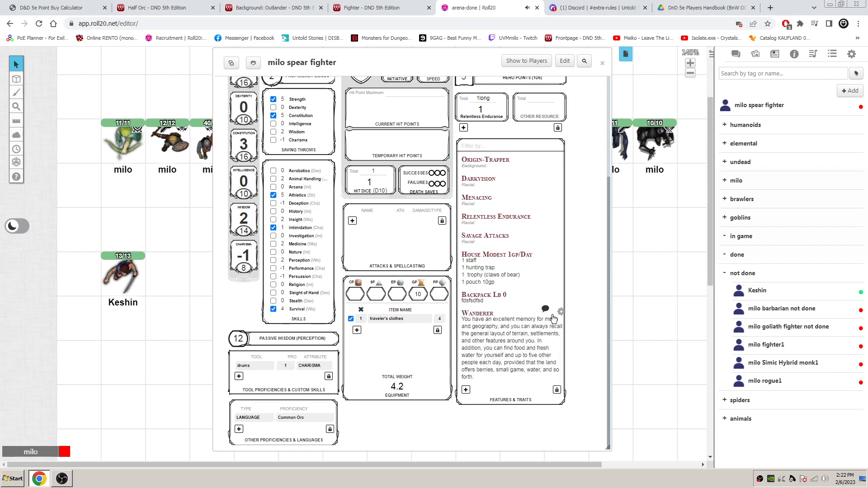
- Set the Wanderer feature's source to Background, finish editing it and collapse its description
{"action": "left_click", "coordinate": [560, 312]}
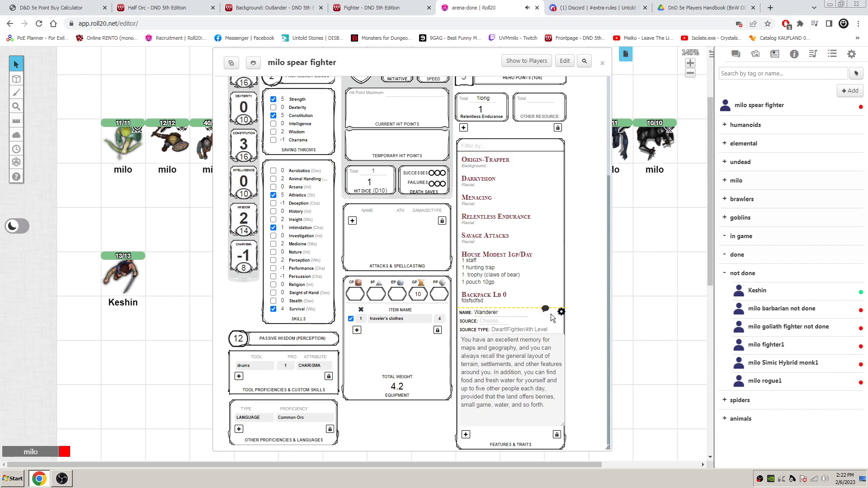
{"action": "left_click", "coordinate": [486, 321]}
{"action": "left_click", "coordinate": [497, 354]}
{"action": "left_click", "coordinate": [561, 312]}
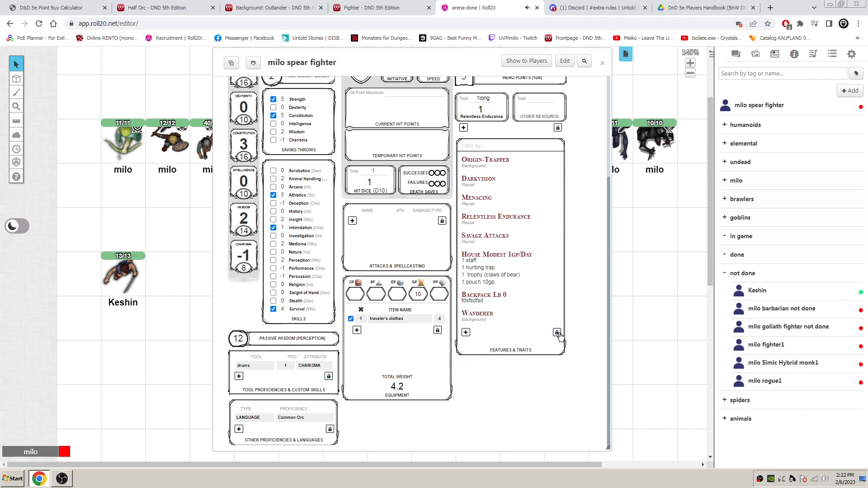
- Unlock the features list, move Wanderer to the first place above Origin-Trapper, and lock the list again
{"action": "left_click", "coordinate": [556, 332]}
{"action": "left_click_drag", "start_coordinate": [461, 313], "coordinate": [462, 161]}
{"action": "left_click", "coordinate": [556, 332]}
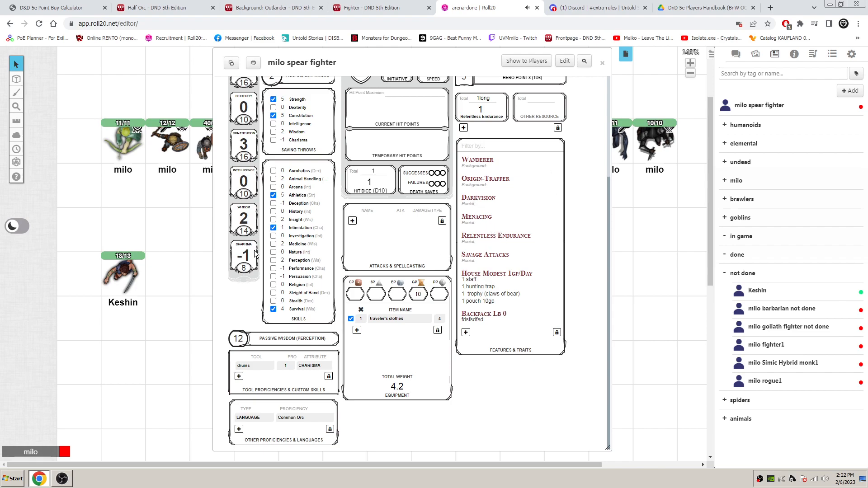
- Review the Outlander background page, including its proficiencies, origins, personality traits, ideals, bonds and flaws, and return to the start of the character sheet
{"action": "scroll", "coordinate": [291, 296], "scroll_direction": "up", "scroll_amount": 1}
{"action": "scroll", "coordinate": [292, 296], "scroll_direction": "up", "scroll_amount": 1}
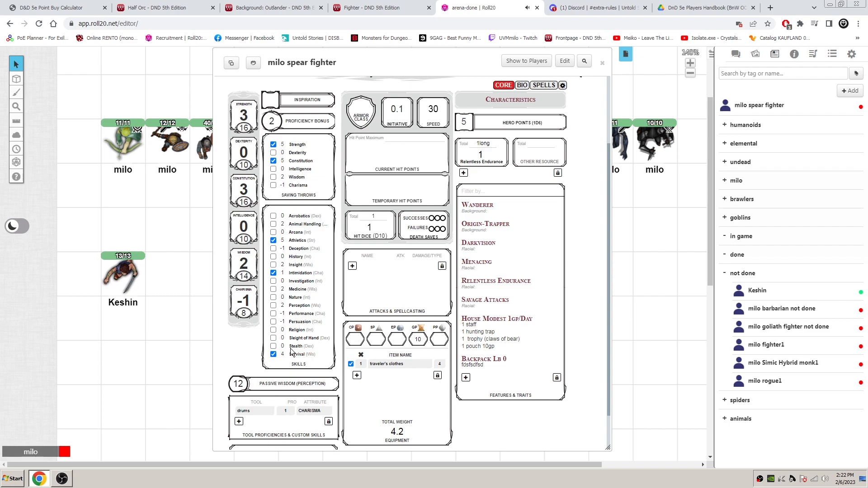
{"action": "left_click", "coordinate": [304, 5]}
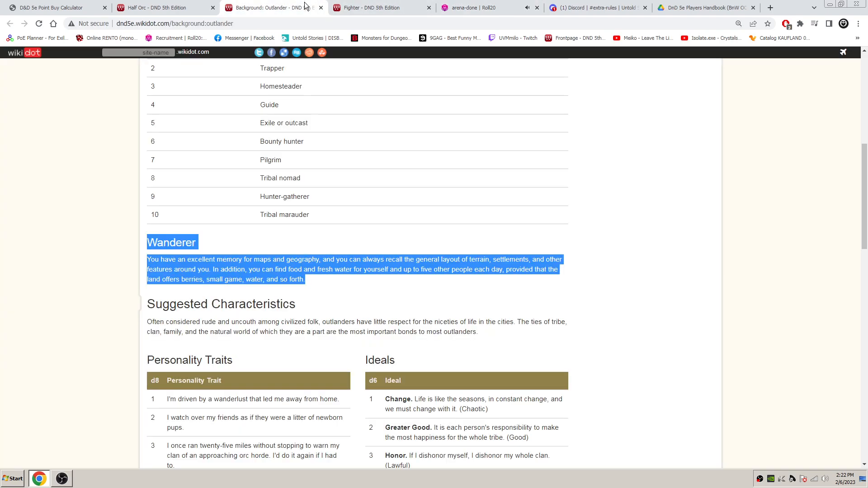
{"action": "scroll", "coordinate": [369, 181], "scroll_direction": "down", "scroll_amount": 1}
{"action": "scroll", "coordinate": [462, 208], "scroll_direction": "down", "scroll_amount": 3}
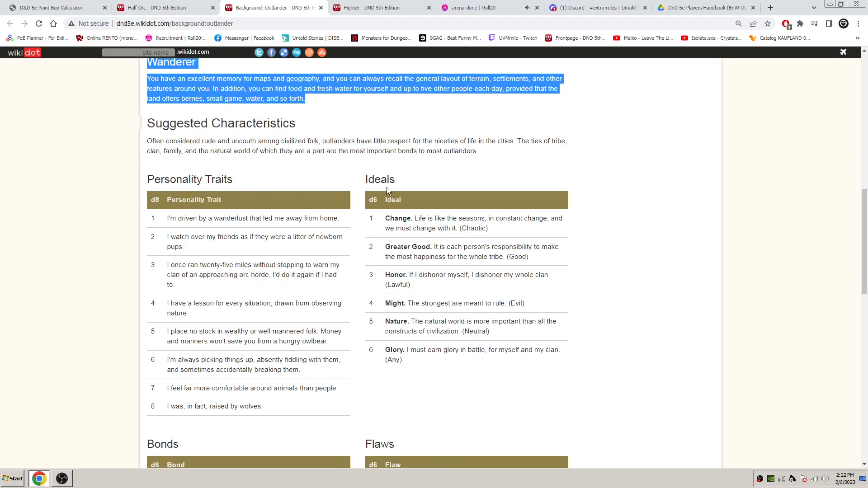
{"action": "scroll", "coordinate": [372, 190], "scroll_direction": "down", "scroll_amount": 2}
{"action": "scroll", "coordinate": [435, 320], "scroll_direction": "up", "scroll_amount": 3}
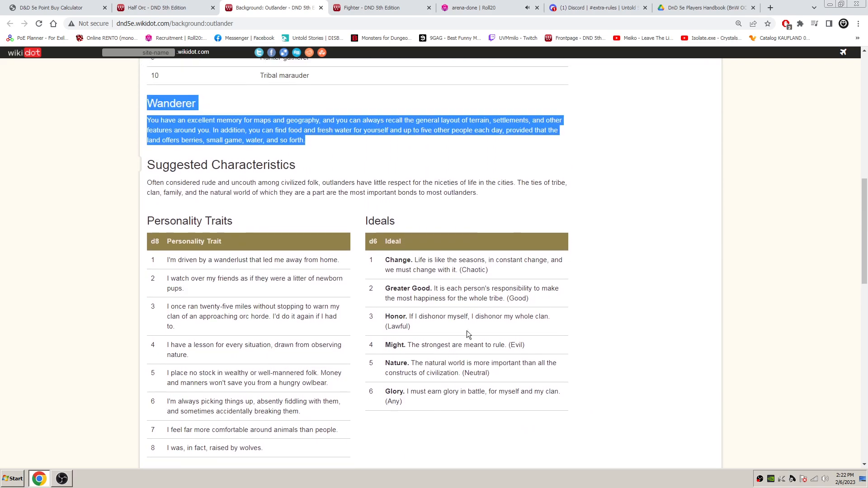
{"action": "left_click", "coordinate": [628, 289]}
{"action": "scroll", "coordinate": [629, 292], "scroll_direction": "up", "scroll_amount": 10}
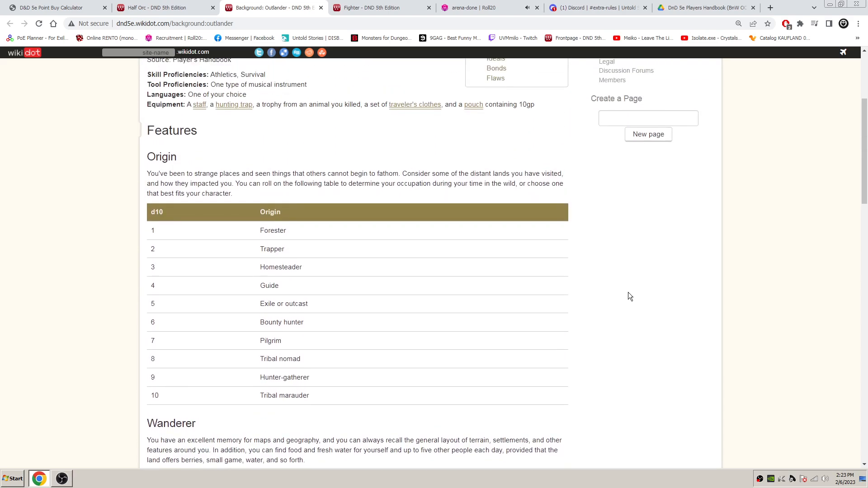
{"action": "scroll", "coordinate": [628, 294], "scroll_direction": "down", "scroll_amount": 2}
{"action": "scroll", "coordinate": [606, 299], "scroll_direction": "up", "scroll_amount": 3}
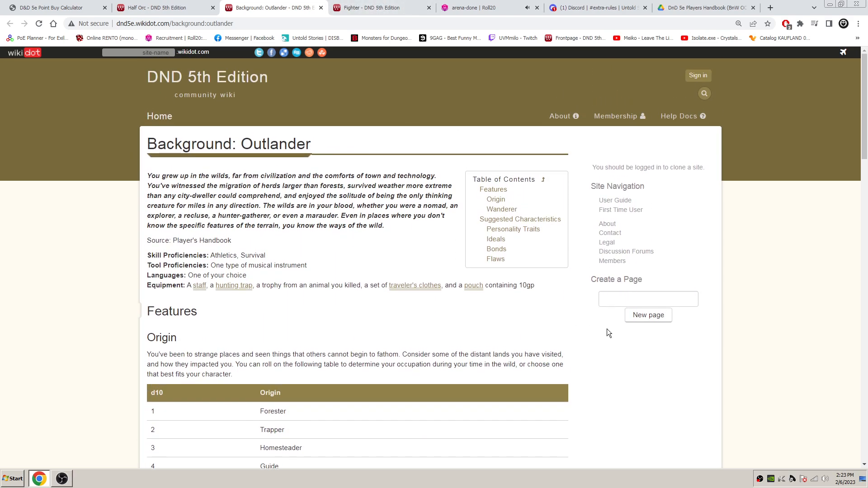
{"action": "scroll", "coordinate": [607, 321], "scroll_direction": "down", "scroll_amount": 4}
{"action": "scroll", "coordinate": [598, 313], "scroll_direction": "up", "scroll_amount": 4}
{"action": "scroll", "coordinate": [587, 335], "scroll_direction": "down", "scroll_amount": 9}
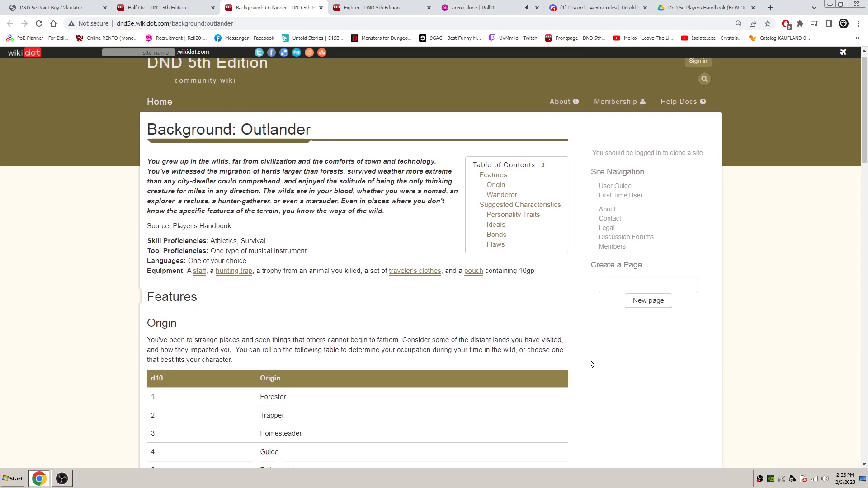
{"action": "scroll", "coordinate": [579, 294], "scroll_direction": "down", "scroll_amount": 3}
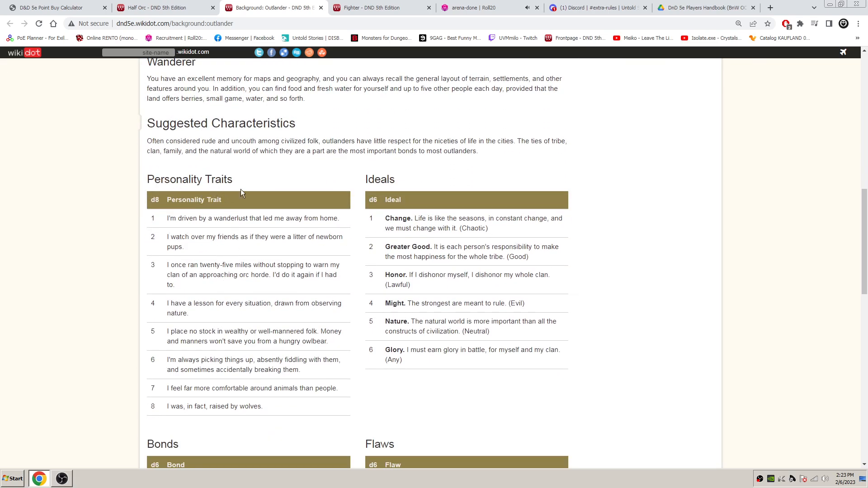
{"action": "scroll", "coordinate": [353, 173], "scroll_direction": "down", "scroll_amount": 3}
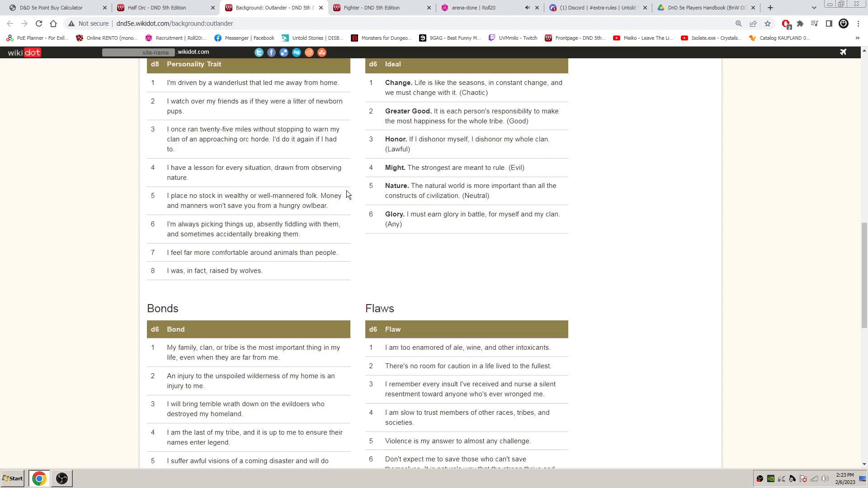
{"action": "scroll", "coordinate": [379, 243], "scroll_direction": "up", "scroll_amount": 1}
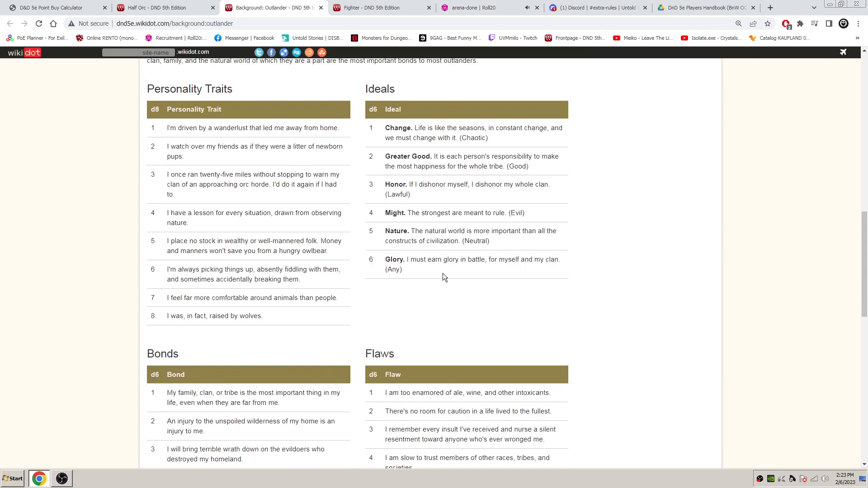
{"action": "left_click_drag", "start_coordinate": [422, 274], "coordinate": [384, 212]}
{"action": "left_click", "coordinate": [432, 283]}
{"action": "left_click", "coordinate": [472, 8]}
{"action": "scroll", "coordinate": [581, 271], "scroll_direction": "up", "scroll_amount": 1}
{"action": "scroll", "coordinate": [580, 267], "scroll_direction": "up", "scroll_amount": 2}
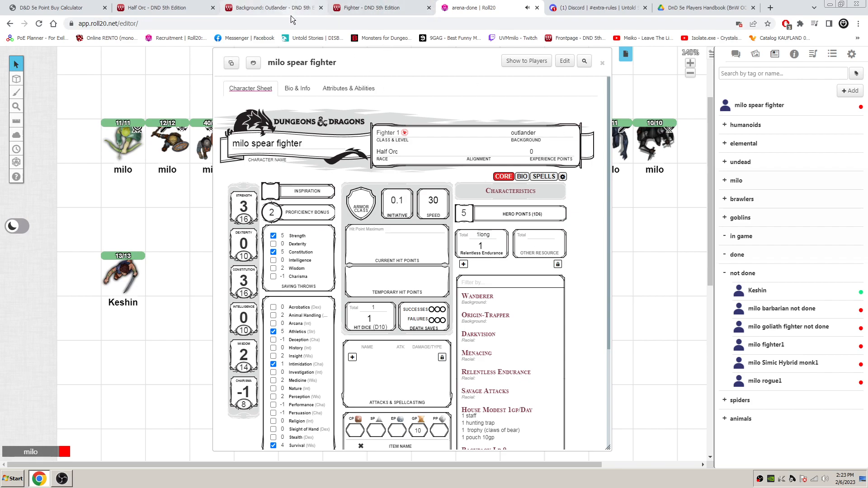
- Consult the Fighter page's hit point rules and set both the maximum and the current hit points to 13
{"action": "left_click", "coordinate": [279, 5]}
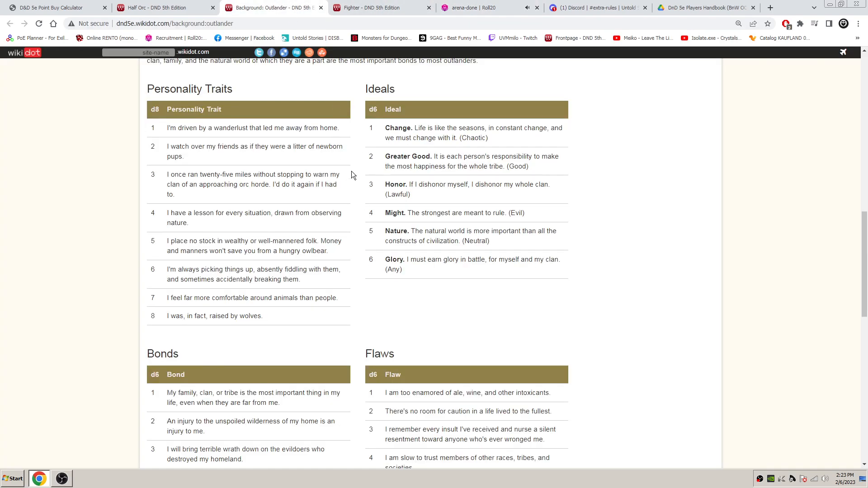
{"action": "left_click", "coordinate": [376, 5]}
{"action": "scroll", "coordinate": [431, 190], "scroll_direction": "up", "scroll_amount": 10}
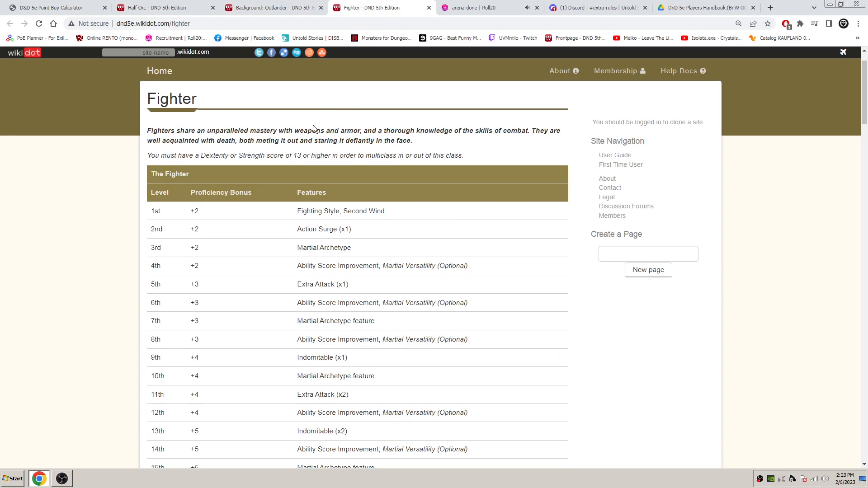
{"action": "scroll", "coordinate": [314, 130], "scroll_direction": "down", "scroll_amount": 10}
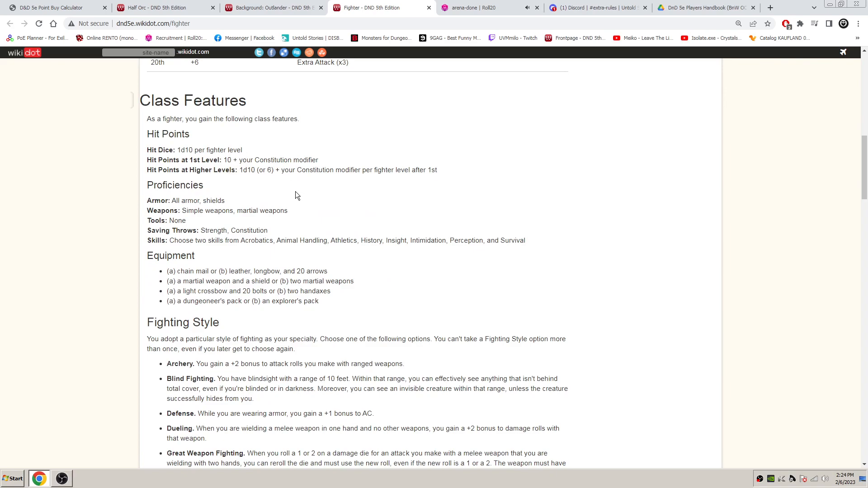
{"action": "left_click", "coordinate": [470, 7]}
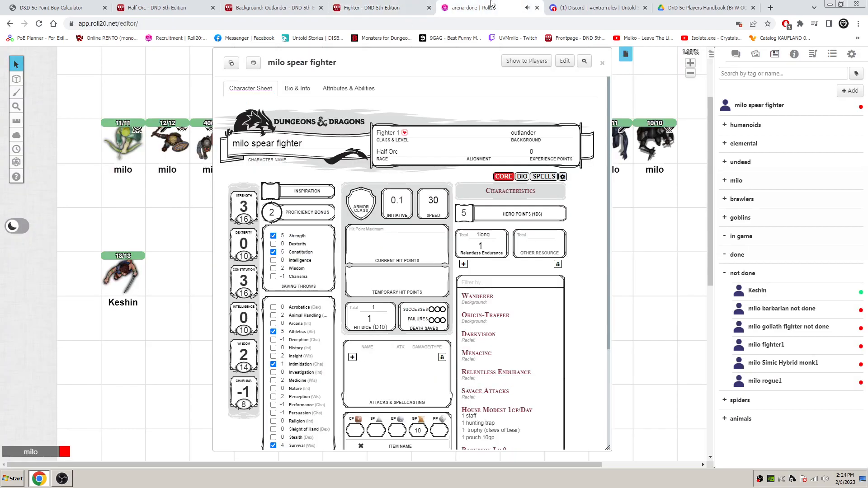
{"action": "left_click", "coordinate": [412, 231]}
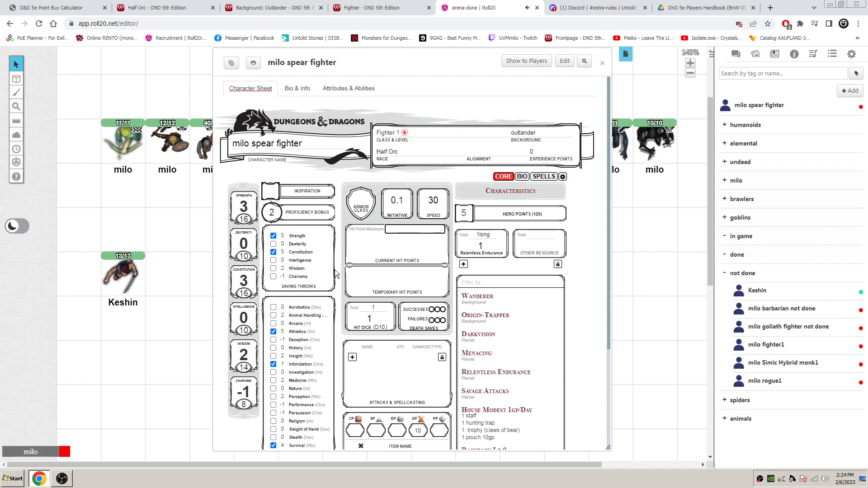
{"action": "type", "text": "13"}
{"action": "left_click", "coordinate": [398, 248]}
{"action": "type", "text": "13"}
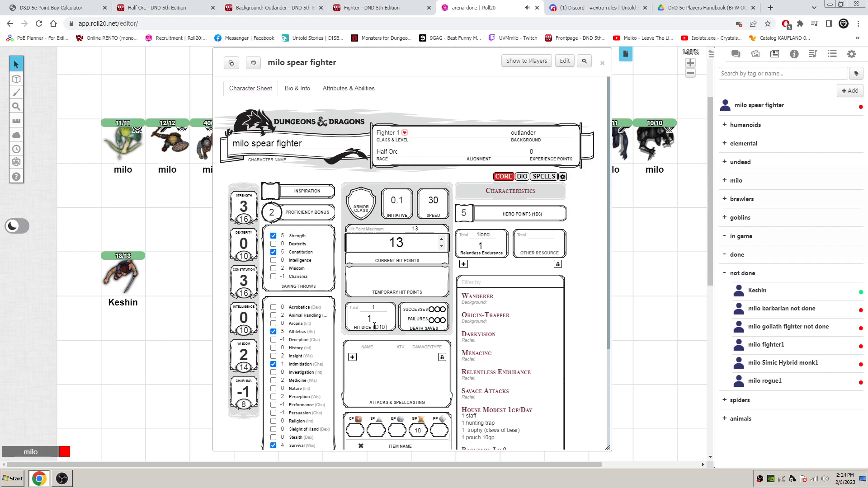
{"action": "left_click", "coordinate": [373, 319]}
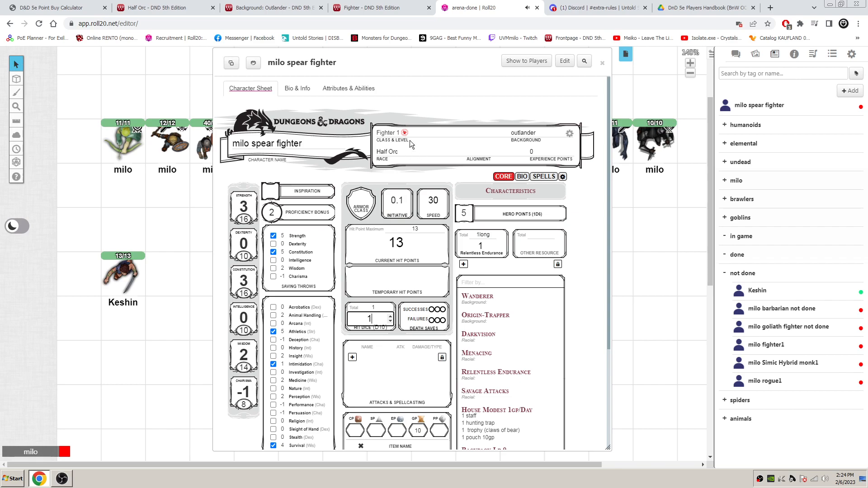
- Add an Armor entry to the other proficiencies with "All armor, shields", copied from the Fighter page
{"action": "left_click", "coordinate": [376, 10]}
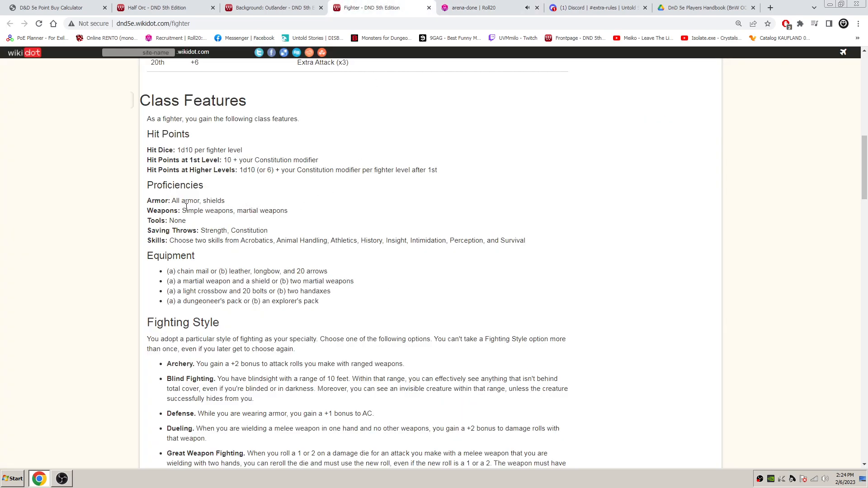
{"action": "left_click_drag", "start_coordinate": [229, 201], "coordinate": [172, 201]}
{"action": "key", "text": "ctrl+c"}
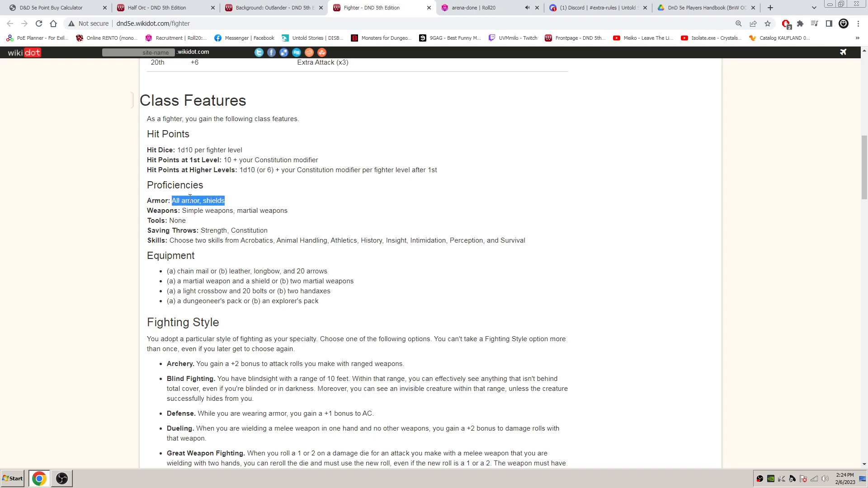
{"action": "left_click", "coordinate": [461, 6]}
{"action": "scroll", "coordinate": [251, 415], "scroll_direction": "down", "scroll_amount": 3}
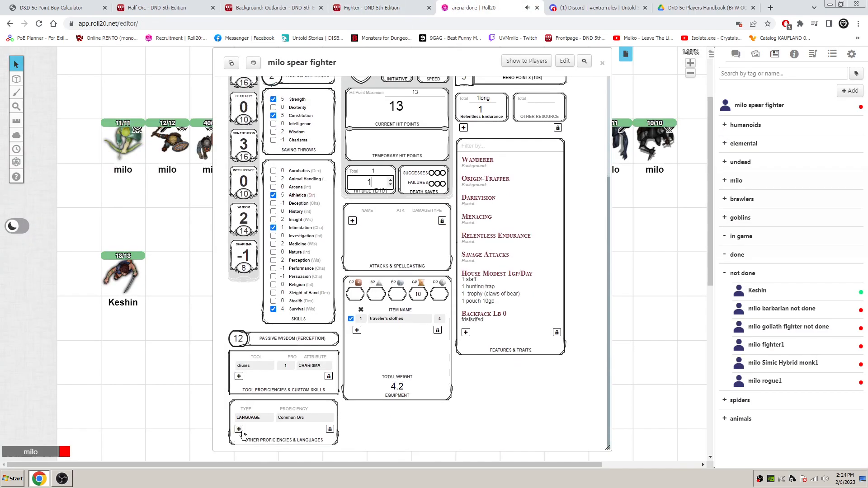
{"action": "scroll", "coordinate": [252, 414], "scroll_direction": "down", "scroll_amount": 1}
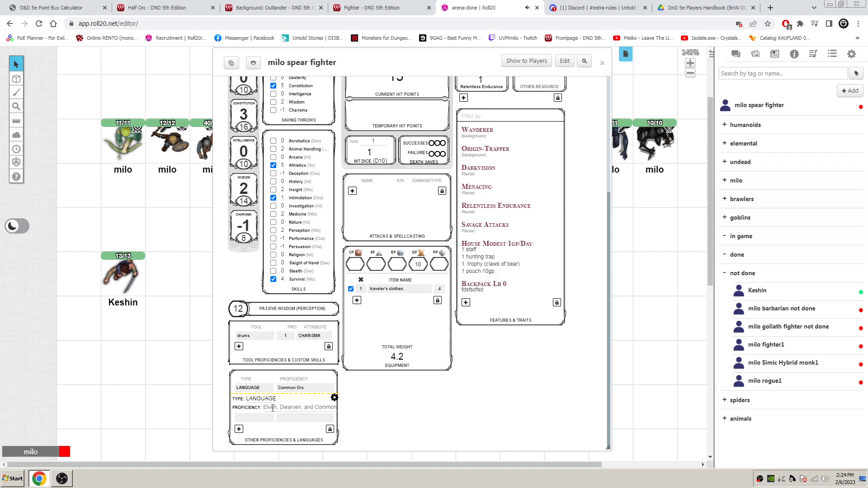
{"action": "left_click", "coordinate": [265, 399]}
{"action": "left_click", "coordinate": [270, 420]}
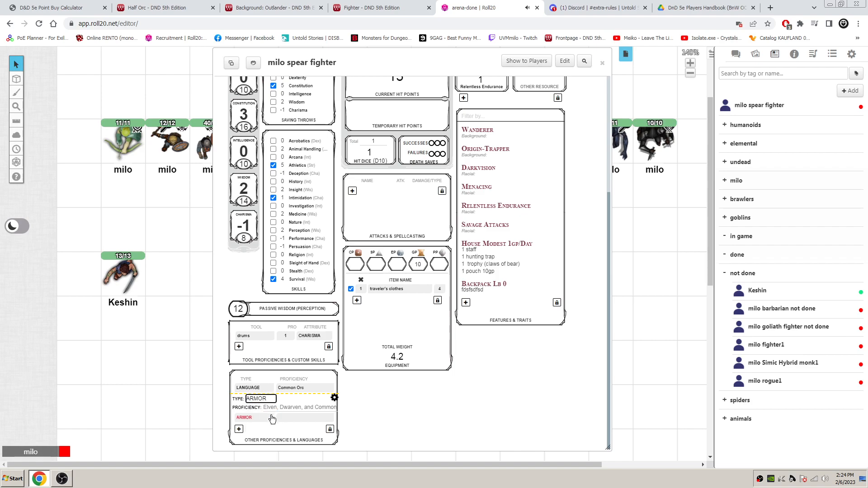
{"action": "left_click", "coordinate": [287, 408]}
{"action": "key", "text": "ctrl+v"}
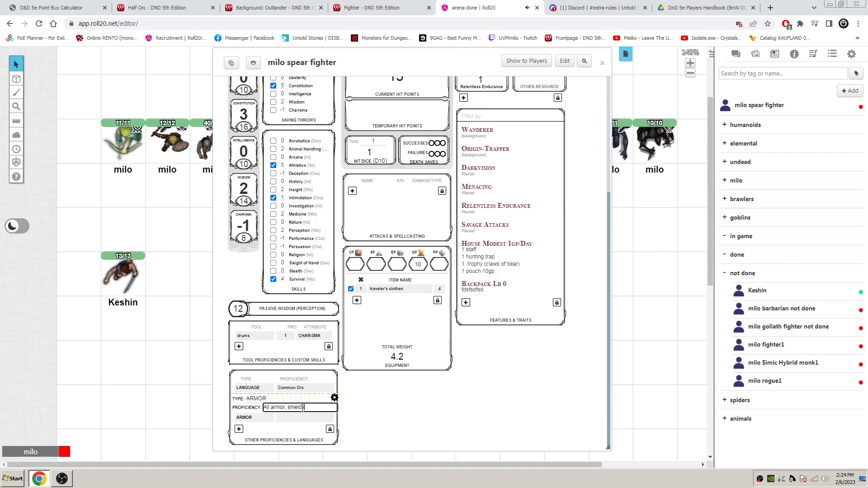
{"action": "left_click", "coordinate": [335, 399]}
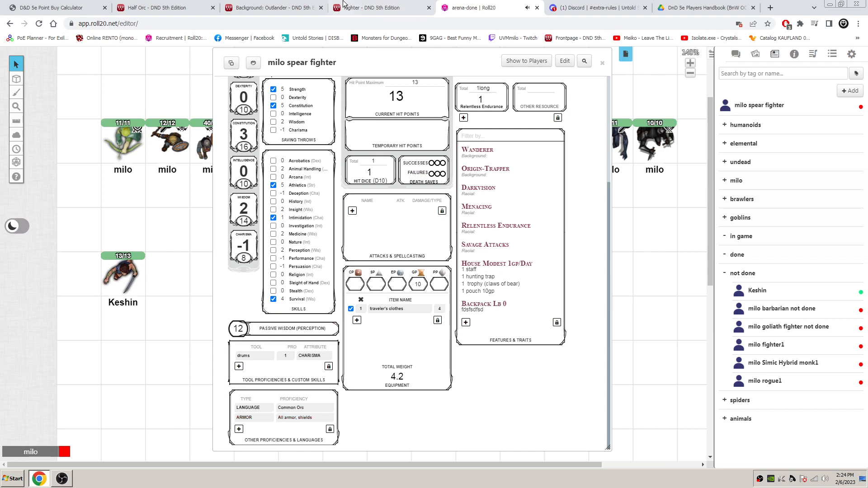
- Add a Weapon entry to the other proficiencies with "Simple weapons, martial weapons", copied from the Fighter page
{"action": "left_click", "coordinate": [355, 8]}
{"action": "left_click_drag", "start_coordinate": [292, 213], "coordinate": [204, 214]}
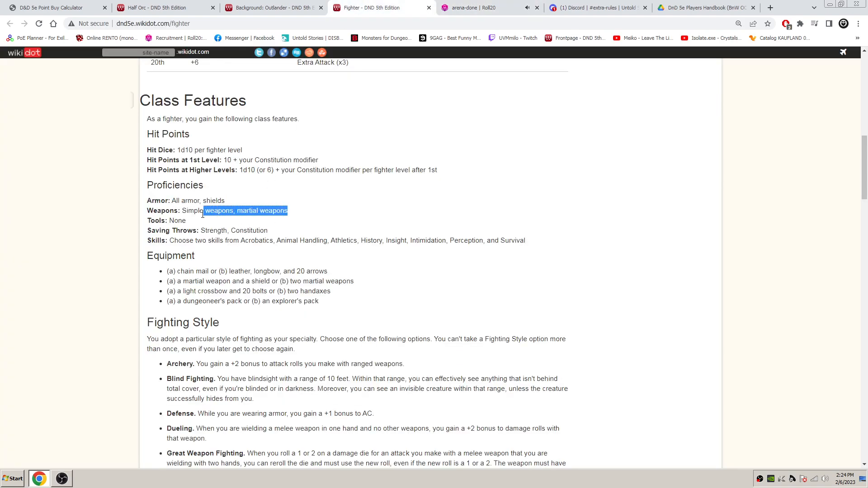
{"action": "left_click", "coordinate": [471, 8]}
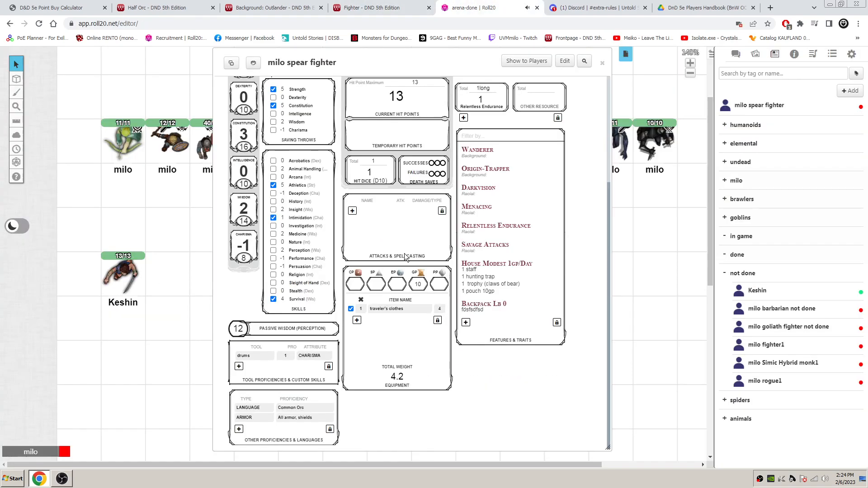
{"action": "left_click", "coordinate": [239, 429]}
{"action": "left_click", "coordinate": [261, 429]}
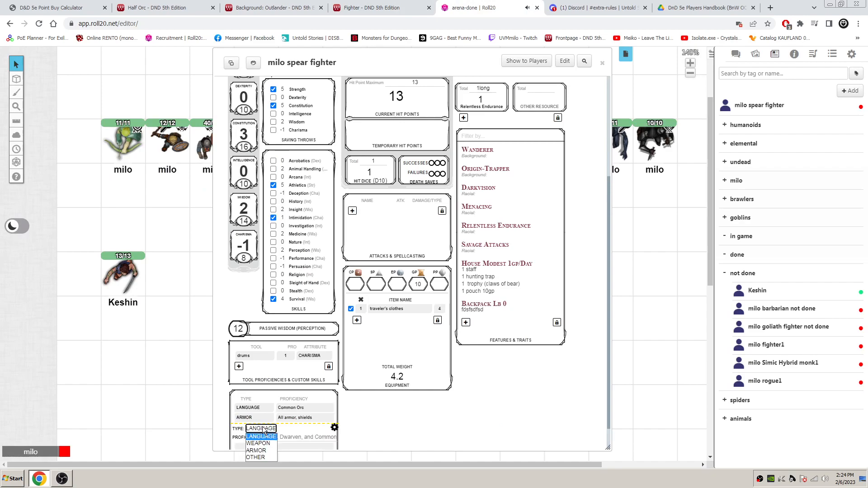
{"action": "left_click", "coordinate": [266, 443]}
{"action": "scroll", "coordinate": [266, 445], "scroll_direction": "down", "scroll_amount": 1}
{"action": "left_click", "coordinate": [291, 408]}
{"action": "type", "text": "Simple weapons, martial weapons"}
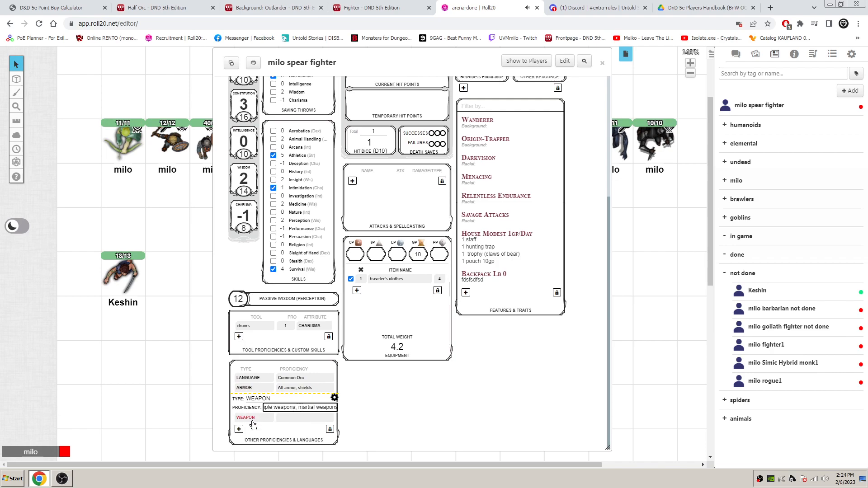
- Shorten the weapon proficiency text to "Simple , martial" and finish editing the entry
{"action": "double_click", "coordinate": [283, 410]}
{"action": "key", "text": "BackSpace"}
{"action": "double_click", "coordinate": [309, 409]}
{"action": "key", "text": "BackSpace"}
{"action": "left_click", "coordinate": [335, 400]}
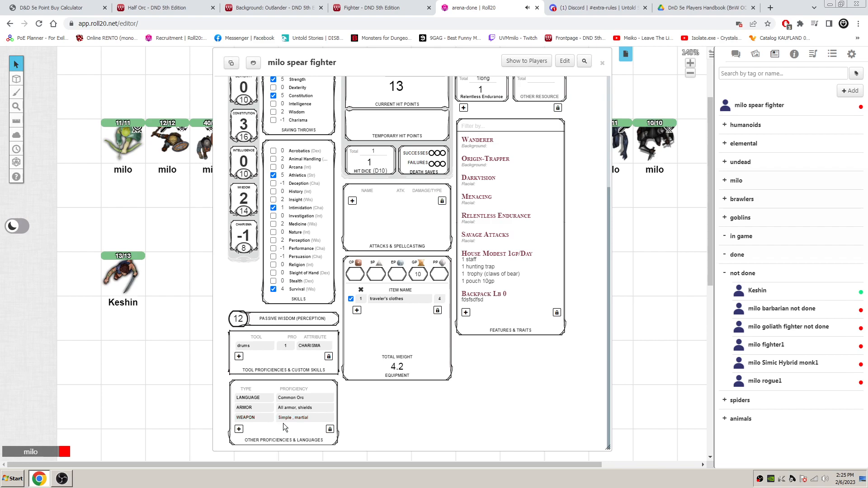
- Check the Fighter page's saving throws, switch the character's class to Cleric to compare saving throw proficiencies, and set it back to Fighter
{"action": "left_click", "coordinate": [373, 8]}
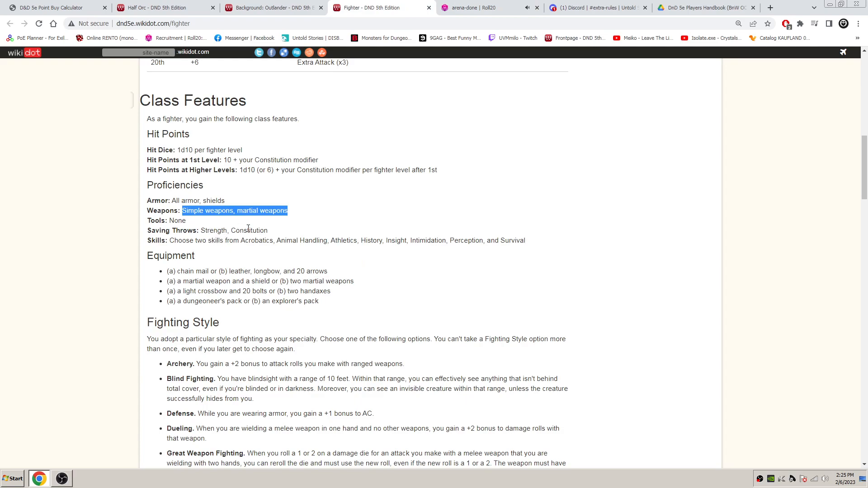
{"action": "left_click", "coordinate": [490, 8]}
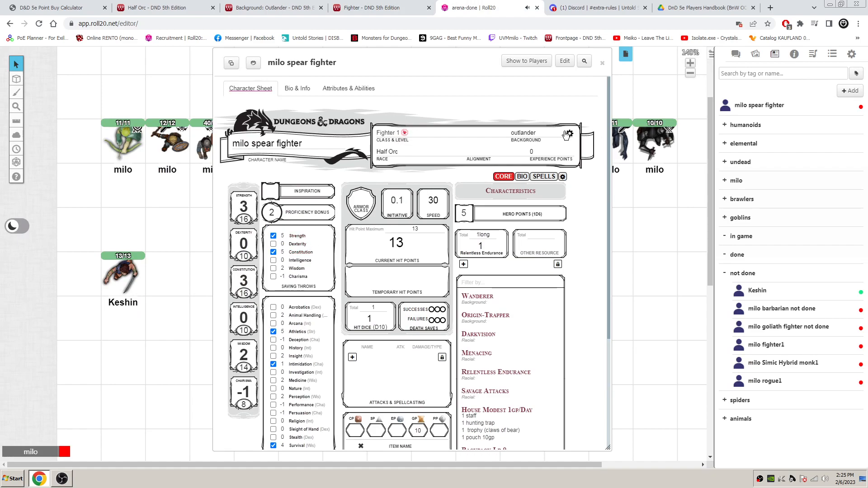
{"action": "left_click", "coordinate": [568, 134]}
{"action": "left_click", "coordinate": [408, 136]}
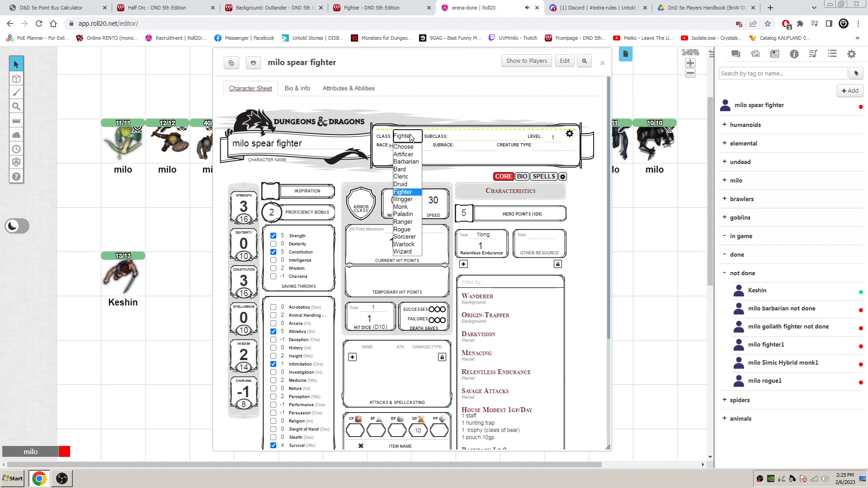
{"action": "key", "text": "Up"}
{"action": "key", "text": "Up"}
{"action": "key", "text": "Return"}
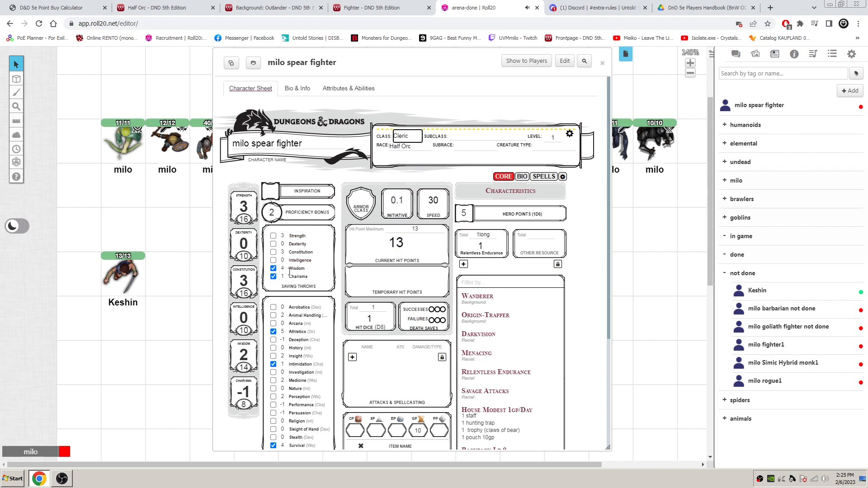
{"action": "left_click", "coordinate": [410, 132]}
{"action": "left_click", "coordinate": [407, 199]}
- Consult the Fighter page's skill choices and mark the character proficient in Perception and Insight
{"action": "left_click", "coordinate": [375, 7]}
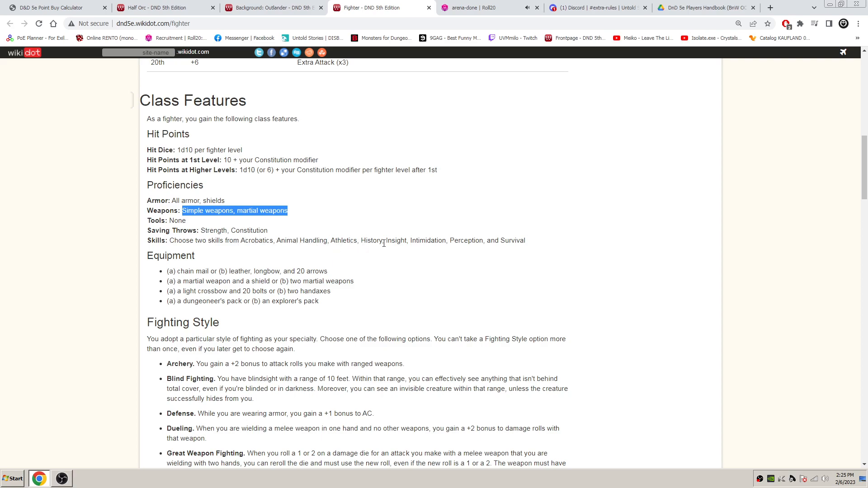
{"action": "left_click", "coordinate": [470, 8]}
{"action": "scroll", "coordinate": [288, 294], "scroll_direction": "down", "scroll_amount": 5}
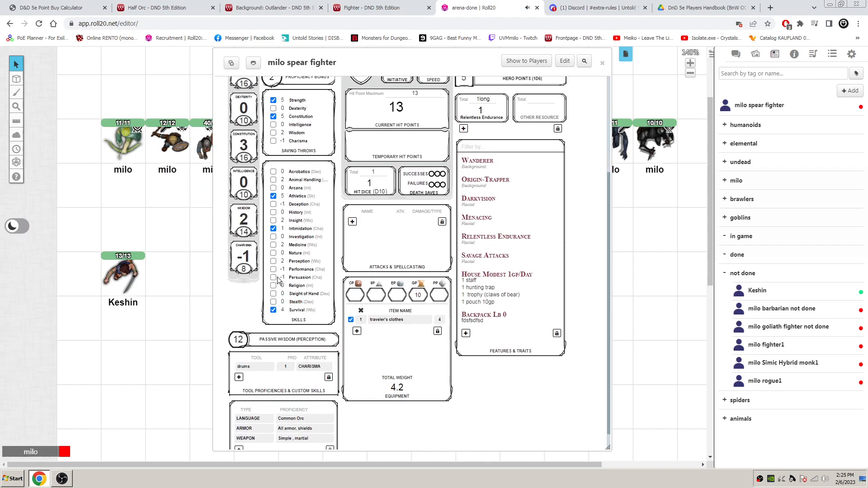
{"action": "left_click", "coordinate": [274, 262]}
{"action": "left_click", "coordinate": [370, 7]}
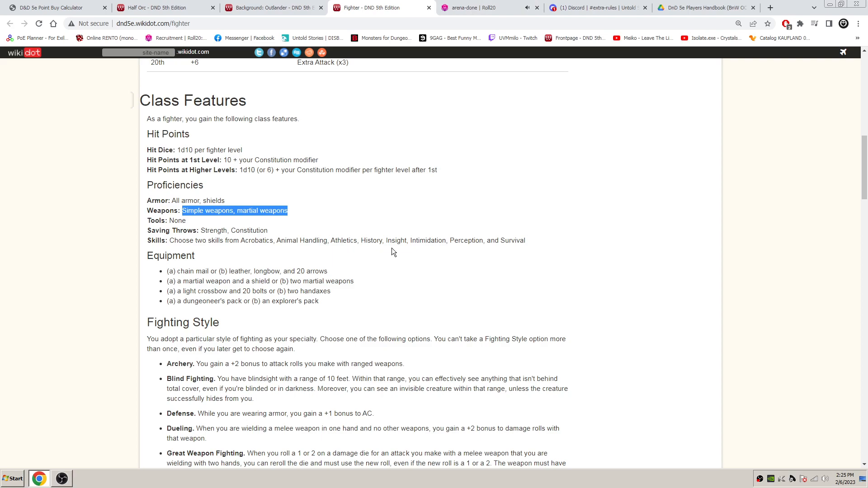
{"action": "left_click", "coordinate": [474, 6]}
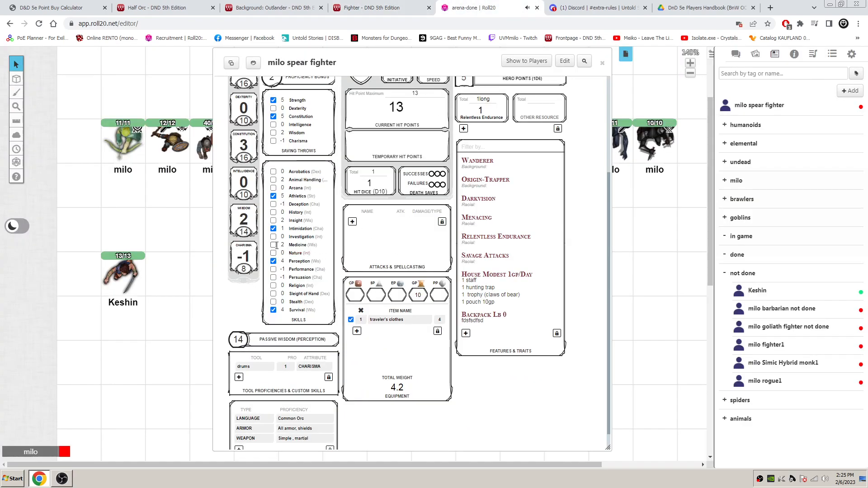
{"action": "left_click", "coordinate": [273, 220]}
{"action": "left_click", "coordinate": [375, 8]}
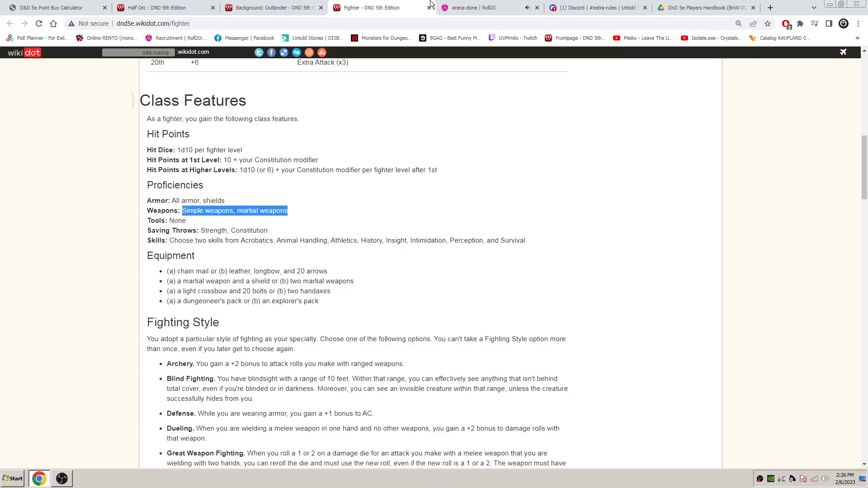
{"action": "left_click", "coordinate": [470, 8]}
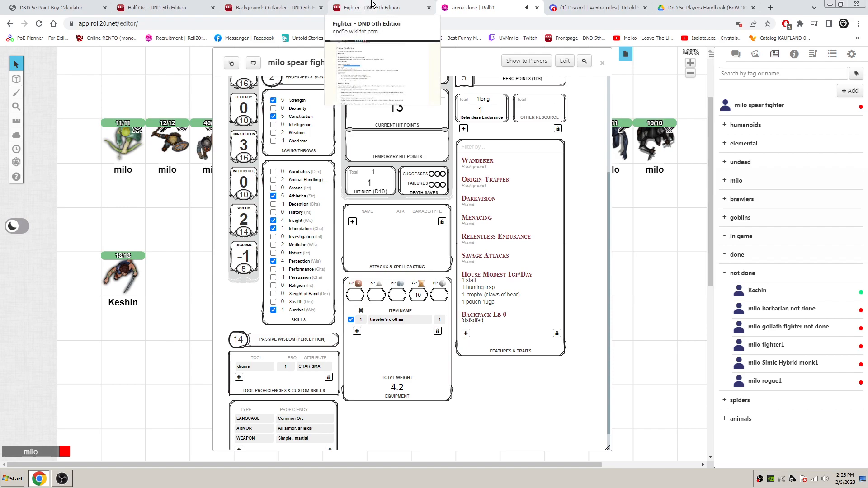
{"action": "scroll", "coordinate": [471, 275], "scroll_direction": "up", "scroll_amount": 1}
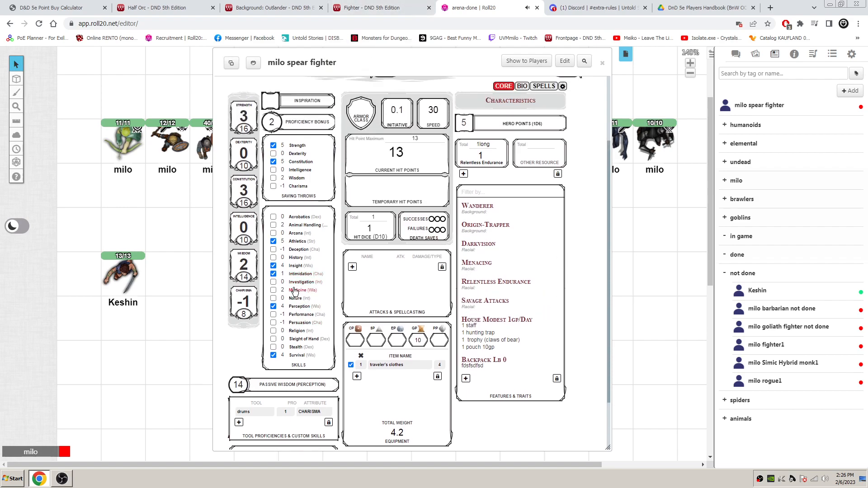
- Consult the Fighter page's starting equipment and add a separator row without an item name below traveler's clothes in the equipment list
{"action": "left_click", "coordinate": [371, 7]}
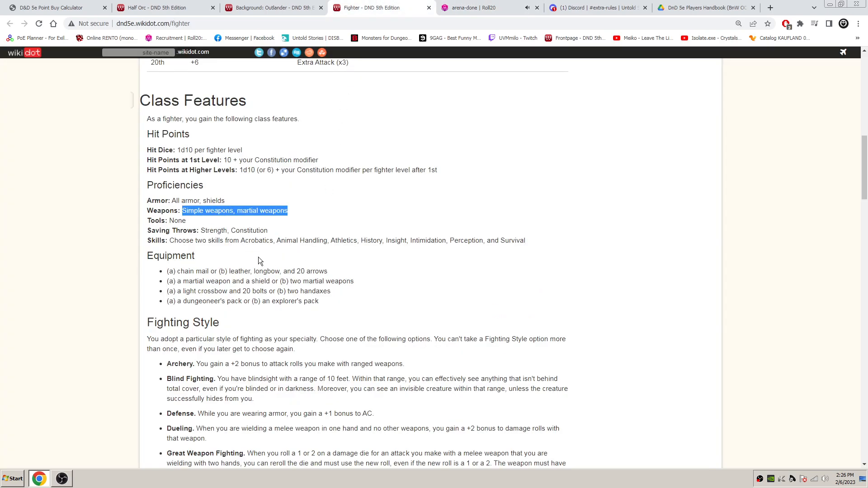
{"action": "scroll", "coordinate": [265, 256], "scroll_direction": "down", "scroll_amount": 1}
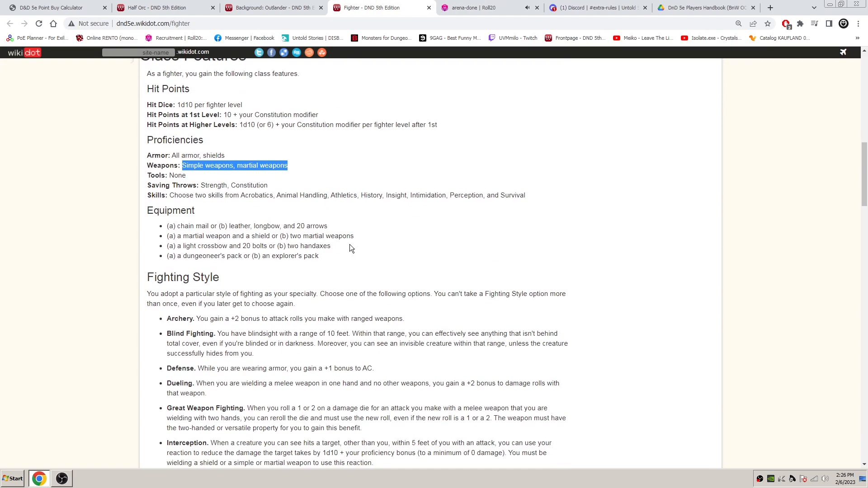
{"action": "scroll", "coordinate": [349, 245], "scroll_direction": "down", "scroll_amount": 1}
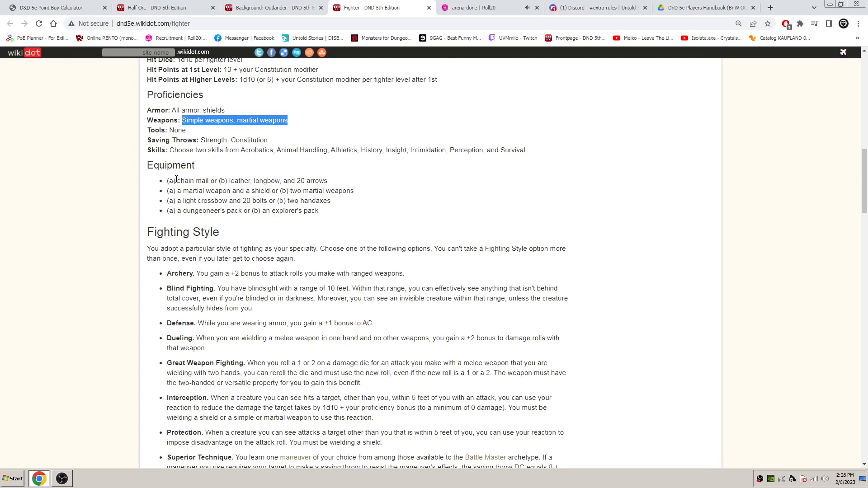
{"action": "left_click_drag", "start_coordinate": [176, 181], "coordinate": [211, 180]}
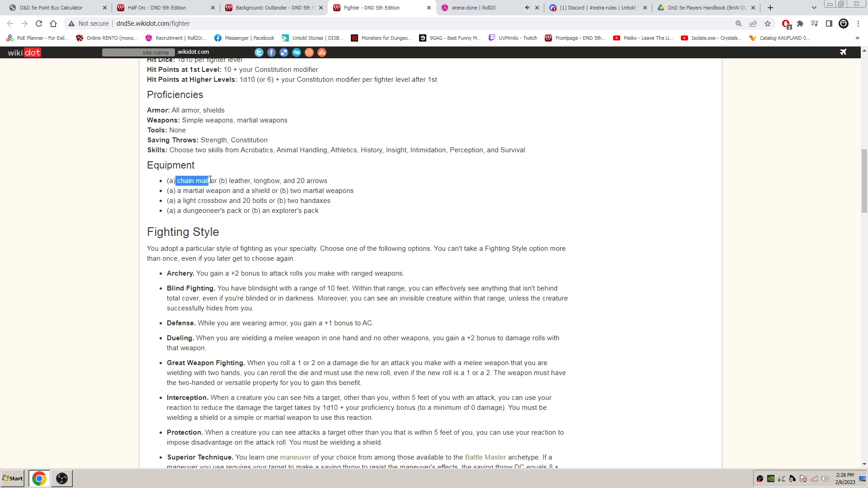
{"action": "left_click", "coordinate": [447, 8]}
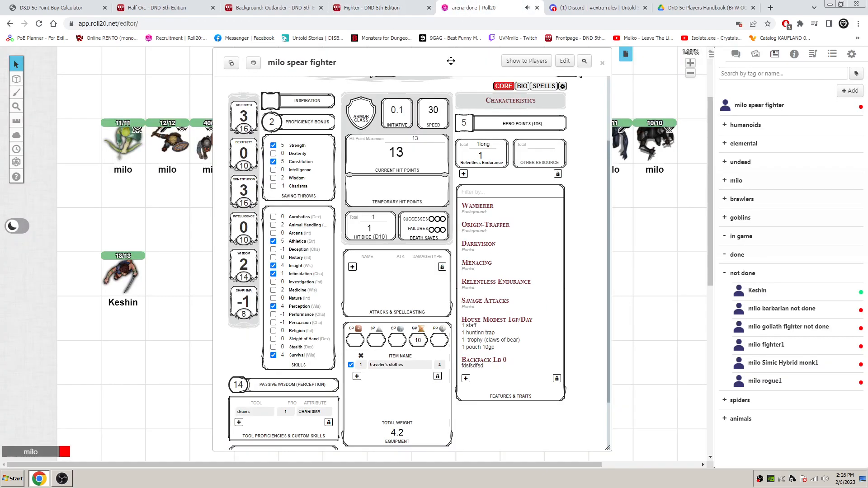
{"action": "scroll", "coordinate": [437, 300], "scroll_direction": "down", "scroll_amount": 3}
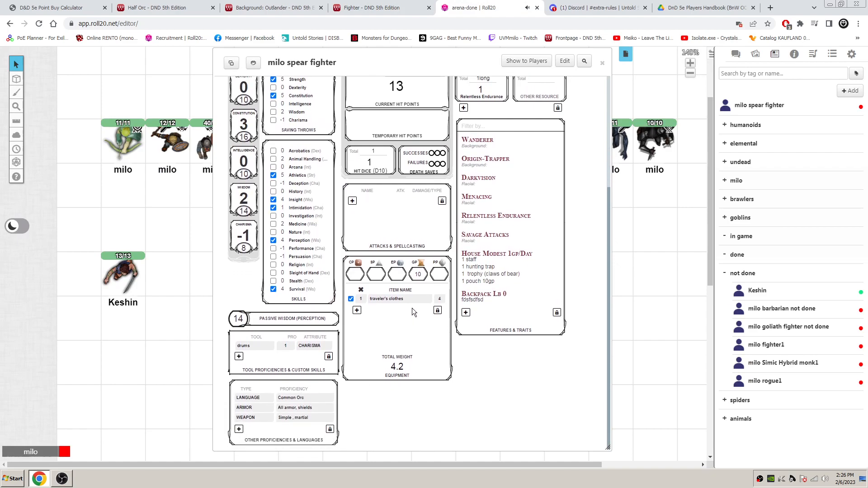
{"action": "left_click", "coordinate": [356, 310]}
{"action": "left_click", "coordinate": [380, 311]}
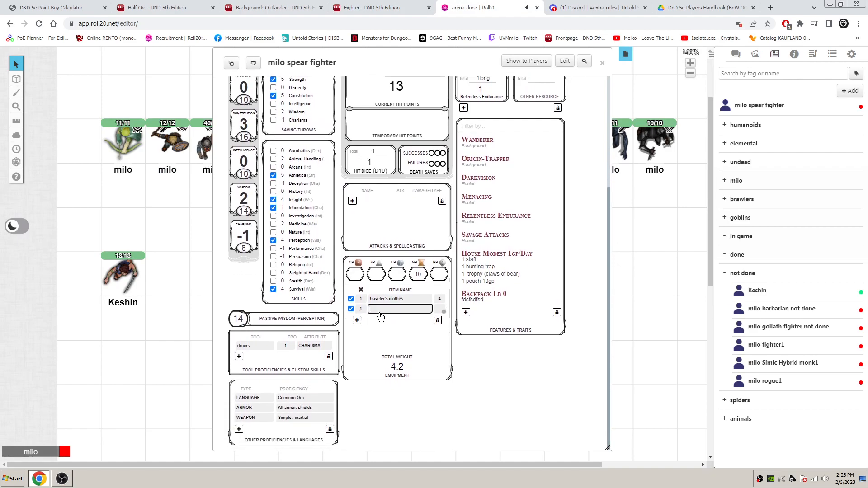
{"action": "key", "text": "Return"}
- Add chain mail to the equipment list with a weight of 55
{"action": "left_click", "coordinate": [359, 321]}
{"action": "left_click", "coordinate": [378, 321]}
{"action": "type", "text": "chain mail"}
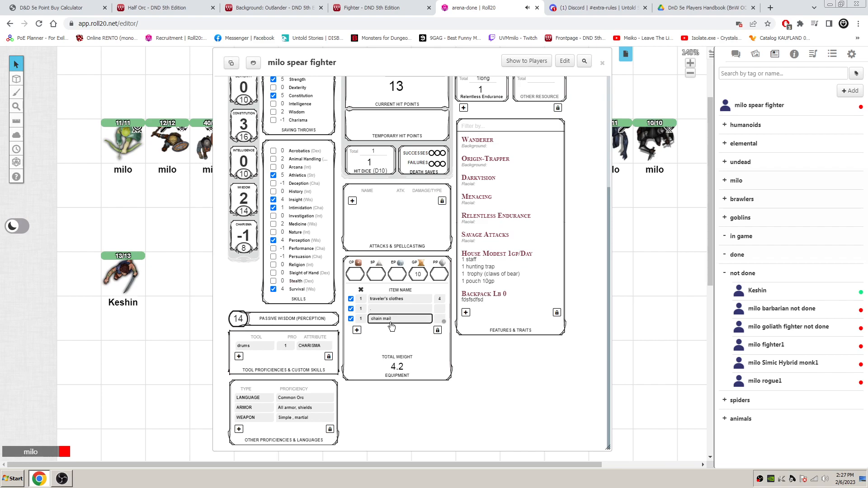
{"action": "key", "text": "Tab"}
{"action": "type", "text": "55"}
{"action": "left_click", "coordinate": [424, 335]}
- Add the shield from the Fighter's starting equipment to the equipment list with a weight of 6
{"action": "left_click", "coordinate": [382, 6]}
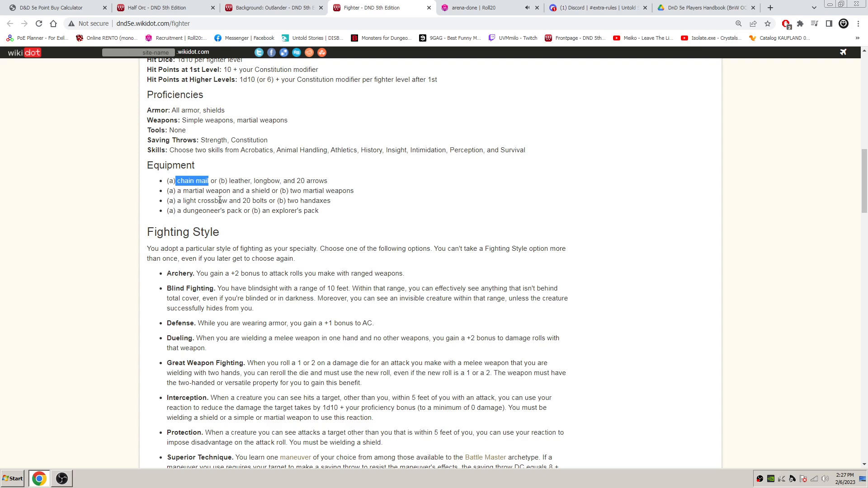
{"action": "double_click", "coordinate": [258, 192]}
{"action": "key", "text": "ctrl+c"}
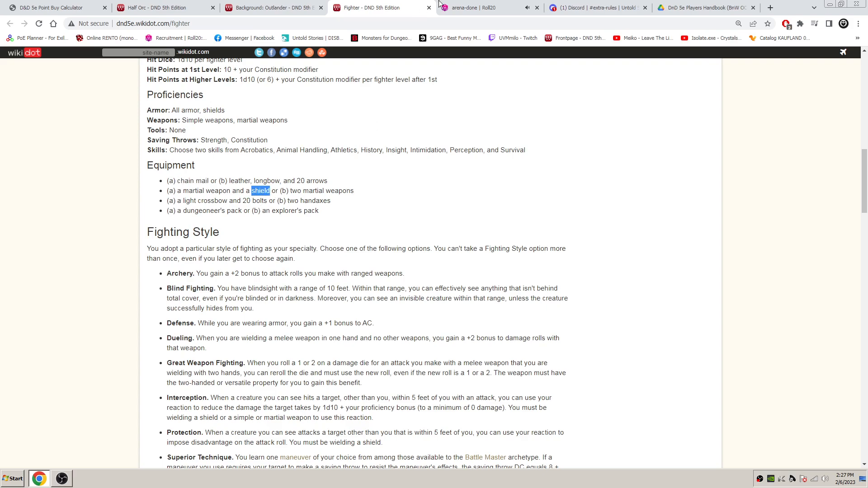
{"action": "left_click", "coordinate": [508, 6]}
{"action": "left_click", "coordinate": [357, 330]}
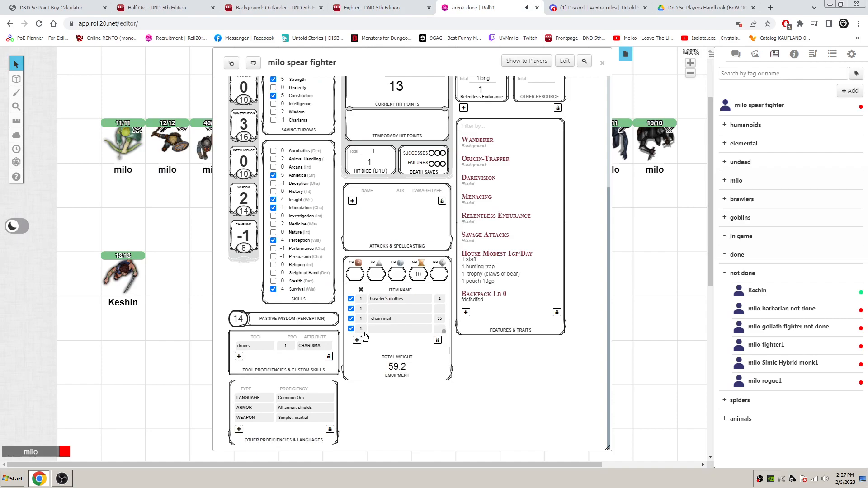
{"action": "left_click", "coordinate": [389, 334]}
{"action": "key", "text": "ctrl+v"}
{"action": "key", "text": "Tab"}
{"action": "left_click", "coordinate": [391, 324]}
- Set the character's armor class to 16+2 for the chain mail and shield
{"action": "scroll", "coordinate": [392, 338], "scroll_direction": "up", "scroll_amount": 3}
{"action": "scroll", "coordinate": [390, 336], "scroll_direction": "up", "scroll_amount": 1}
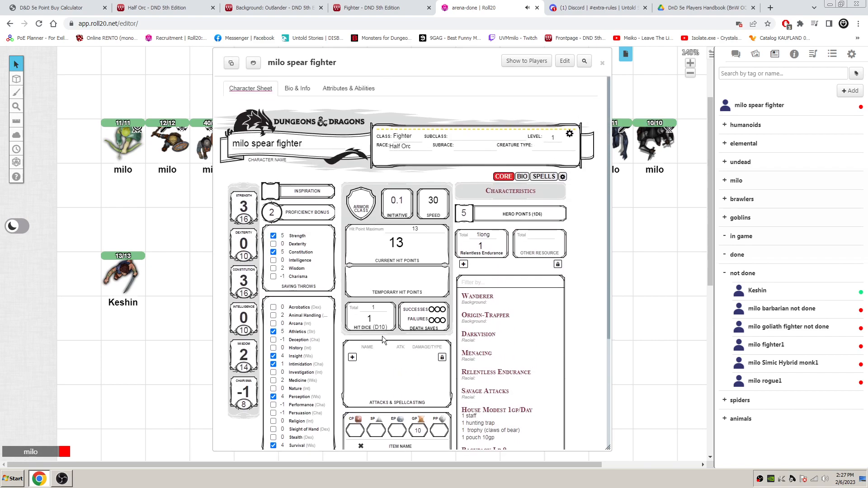
{"action": "left_click", "coordinate": [367, 200]}
{"action": "type", "text": "16+2"}
- Recheck the Fighter's martial weapon option and look up the trident's row in the Player's Handbook weapons table
{"action": "left_click", "coordinate": [384, 11]}
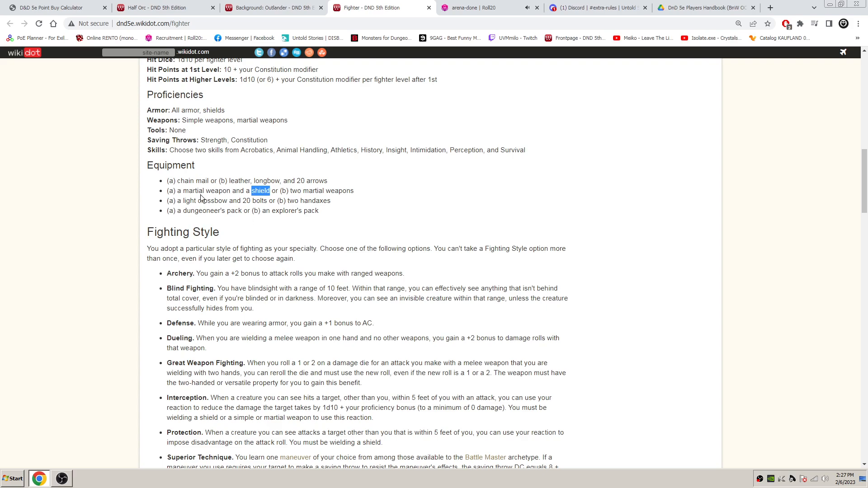
{"action": "left_click", "coordinate": [502, 7]}
{"action": "scroll", "coordinate": [420, 289], "scroll_direction": "down", "scroll_amount": 3}
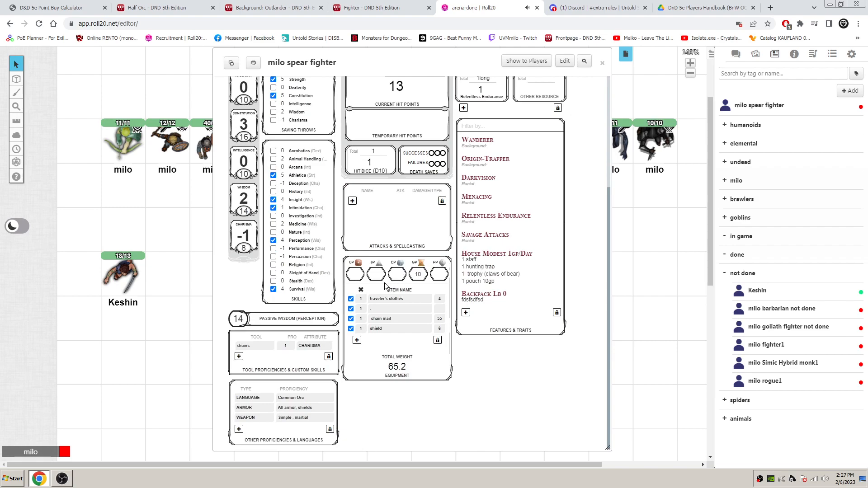
{"action": "left_click", "coordinate": [718, 9]}
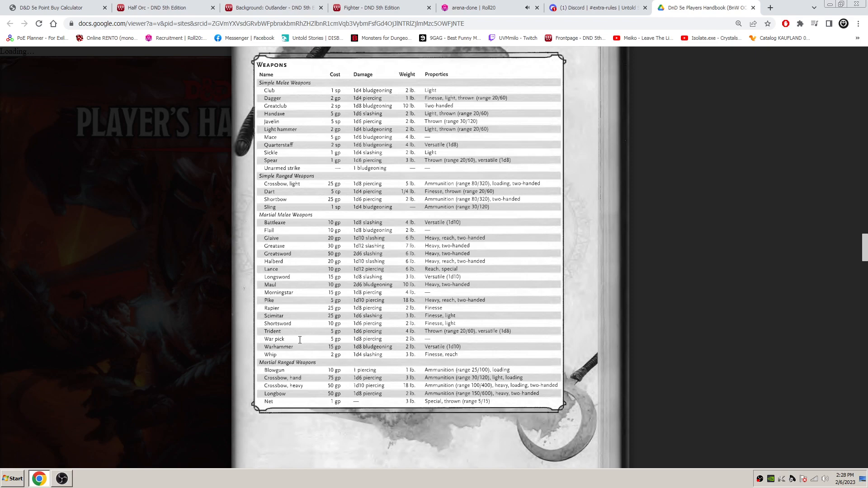
{"action": "left_click_drag", "start_coordinate": [265, 331], "coordinate": [515, 337]}
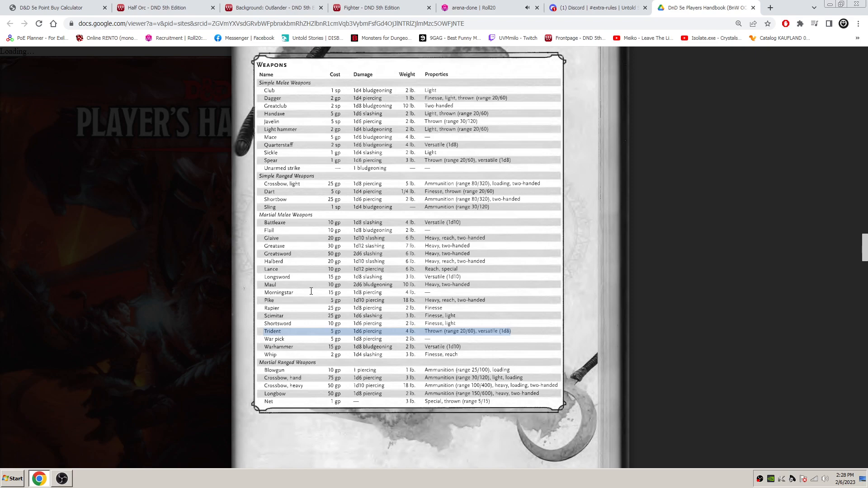
- Return to the Fighter page and highlight the martial weapon option in its starting equipment
{"action": "left_click", "coordinate": [477, 7]}
{"action": "left_click", "coordinate": [369, 5]}
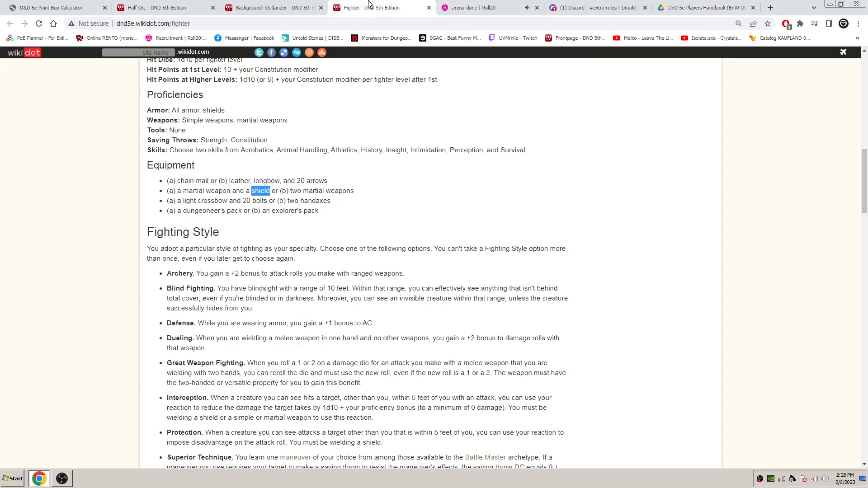
{"action": "left_click", "coordinate": [187, 192]}
{"action": "left_click_drag", "start_coordinate": [230, 191], "coordinate": [183, 192]}
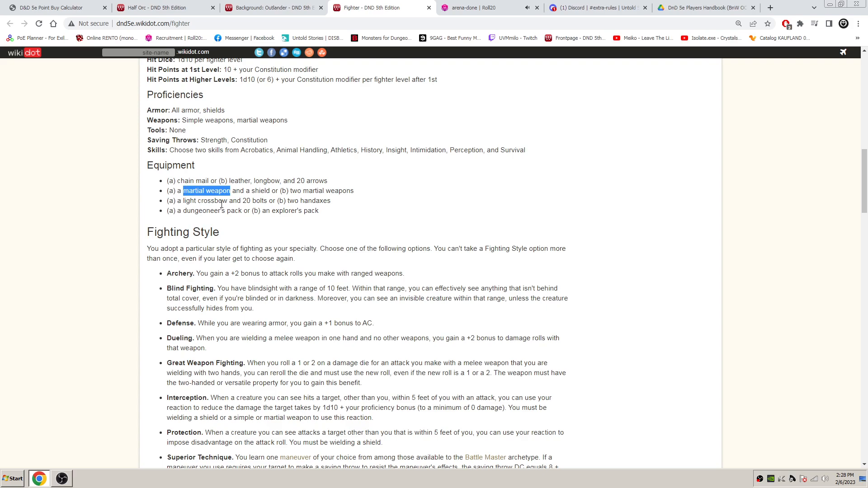
{"action": "left_click", "coordinate": [230, 190]}
{"action": "left_click_drag", "start_coordinate": [230, 189], "coordinate": [183, 190]}
{"action": "left_click", "coordinate": [230, 190]}
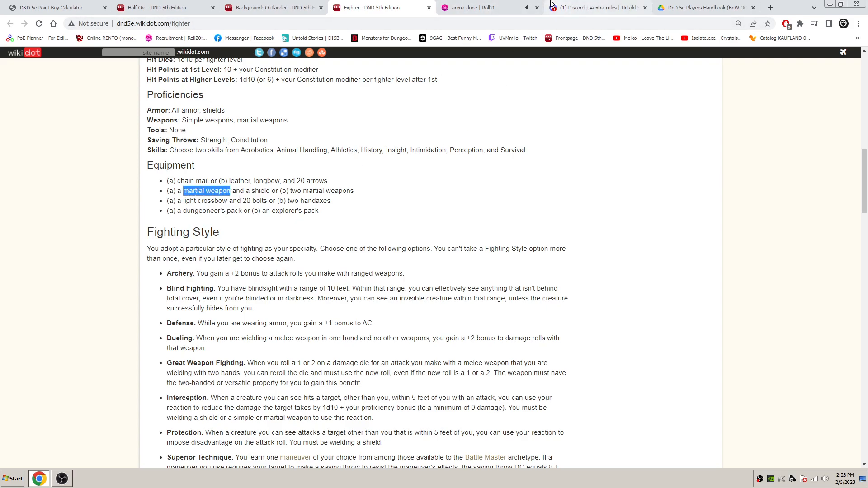
- Look up the hand crossbow's cost in the Player's Handbook weapons table
{"action": "mouse_move", "coordinate": [491, 5]}
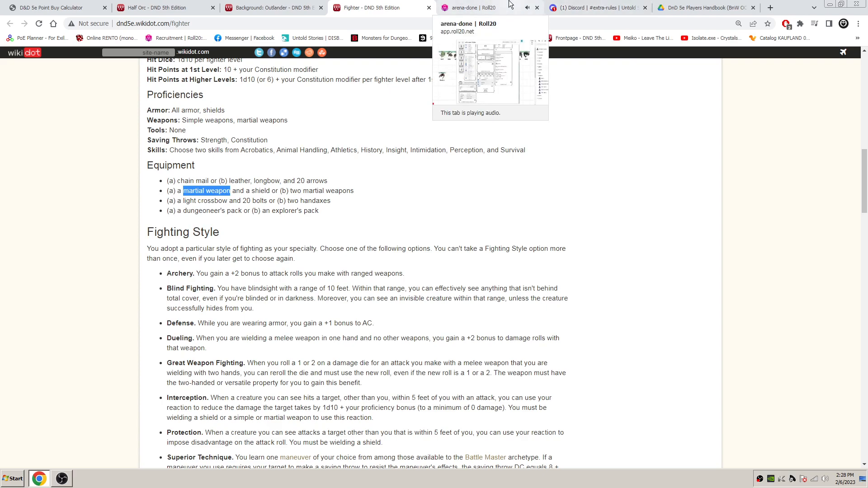
{"action": "left_click", "coordinate": [493, 2]}
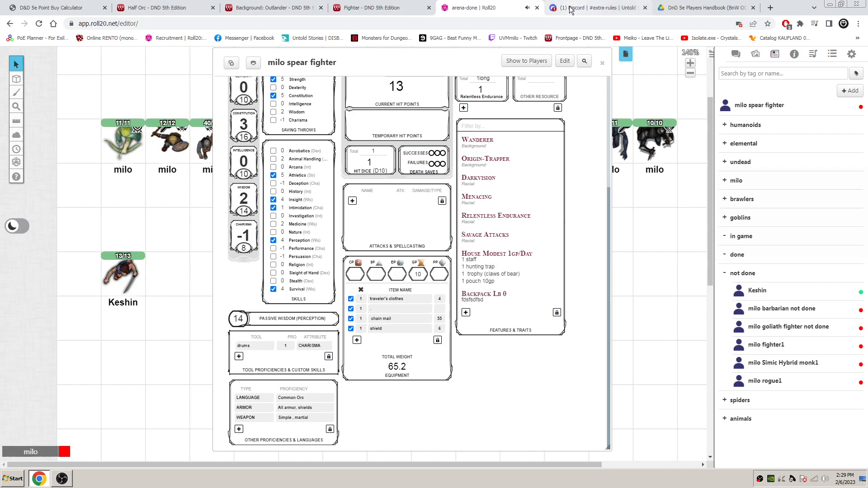
{"action": "left_click", "coordinate": [700, 8]}
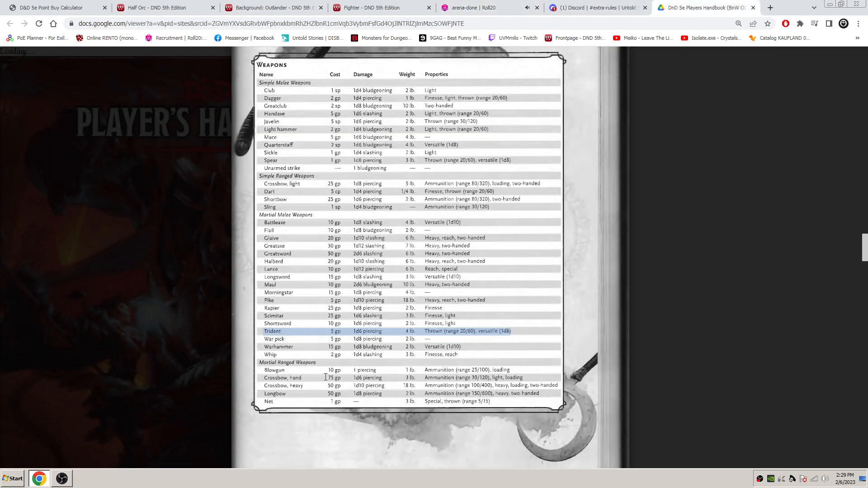
{"action": "mouse_move", "coordinate": [342, 378]}
{"action": "left_mouse_down"}
{"action": "mouse_move", "coordinate": [298, 383]}
{"action": "mouse_move", "coordinate": [343, 379]}
{"action": "left_mouse_up"}
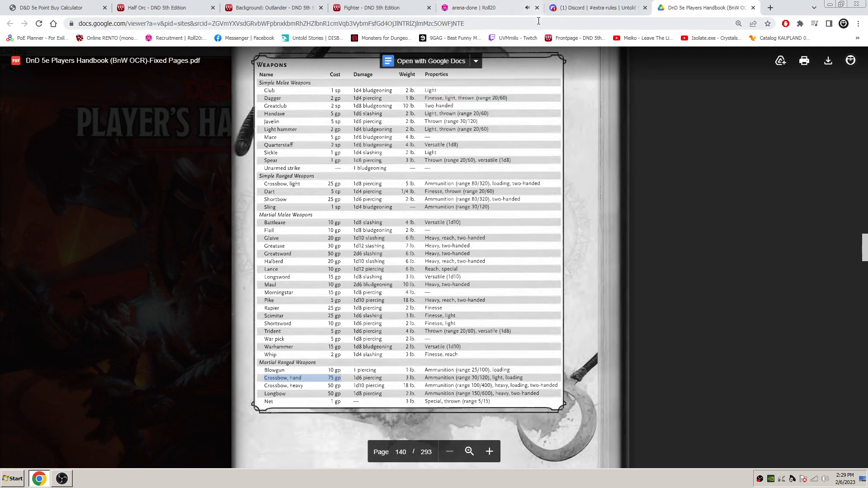
- On the Roll20 character sheet, set the silver pieces to 5 and clear the gold pieces
{"action": "left_click", "coordinate": [473, 8]}
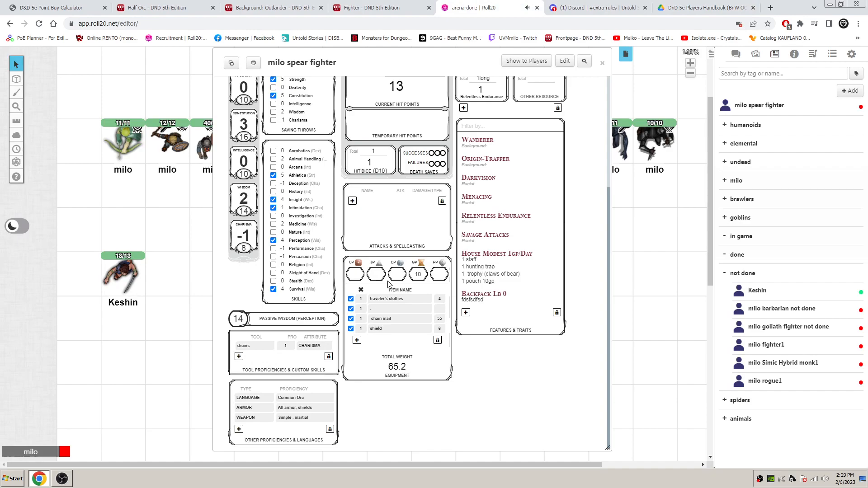
{"action": "double_click", "coordinate": [425, 275]}
{"action": "left_click", "coordinate": [379, 274]}
{"action": "type", "text": "5"}
{"action": "key", "text": "Tab"}
{"action": "key", "text": "Tab"}
{"action": "left_click", "coordinate": [424, 274]}
{"action": "key", "text": "BackSpace"}
{"action": "key", "text": "BackSpace"}
- Change the pouch entry in the House Modest 1gp/day feature to 47gp
{"action": "left_click", "coordinate": [561, 253]}
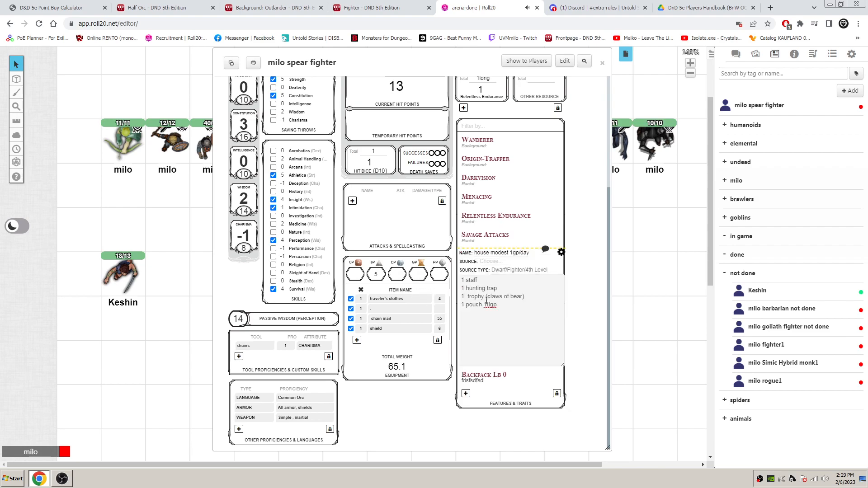
{"action": "left_click_drag", "start_coordinate": [490, 306], "coordinate": [482, 306]}
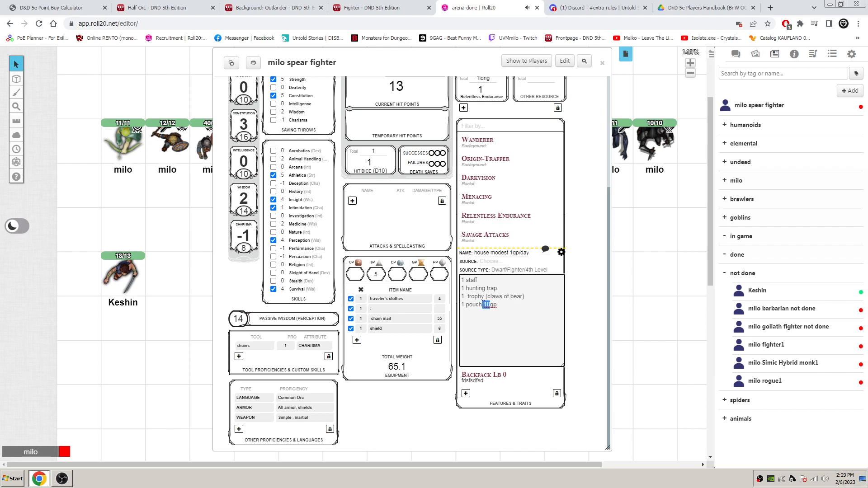
{"action": "key", "text": "BackSpace"}
{"action": "type", "text": "47"}
{"action": "left_click", "coordinate": [561, 252]}
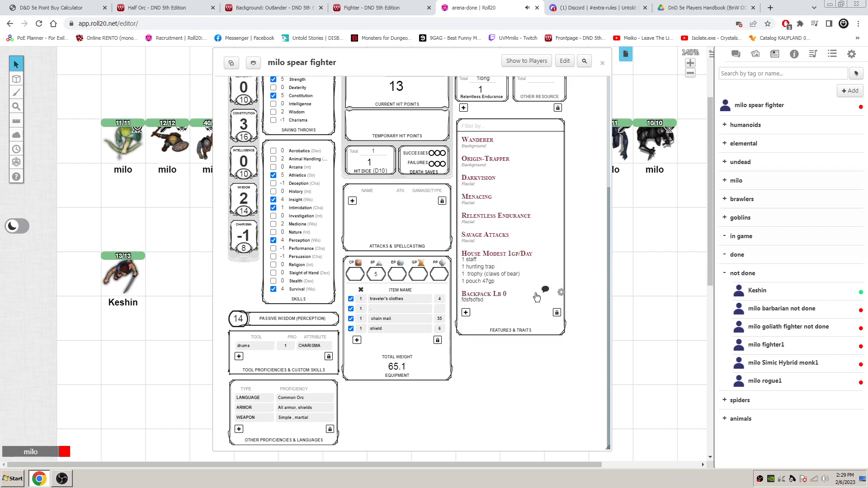
- Look up the spear and javelin rows in the Player's Handbook weapons table
{"action": "left_click", "coordinate": [708, 6]}
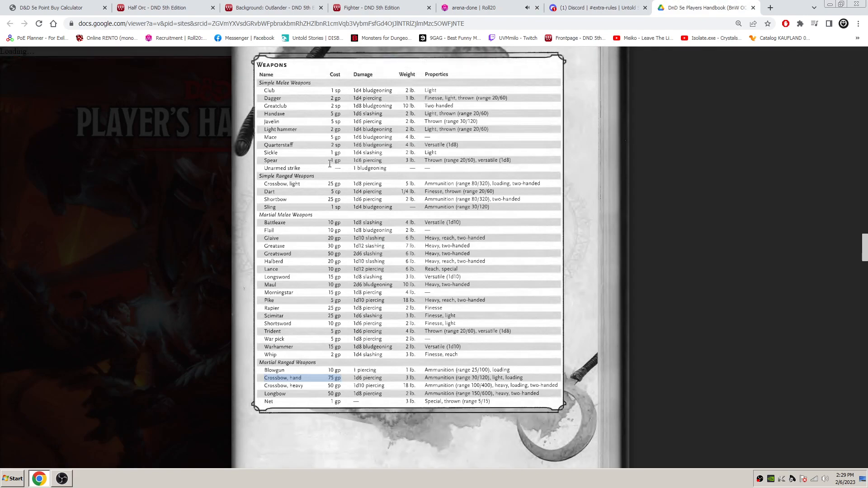
{"action": "left_click_drag", "start_coordinate": [264, 161], "coordinate": [505, 164]}
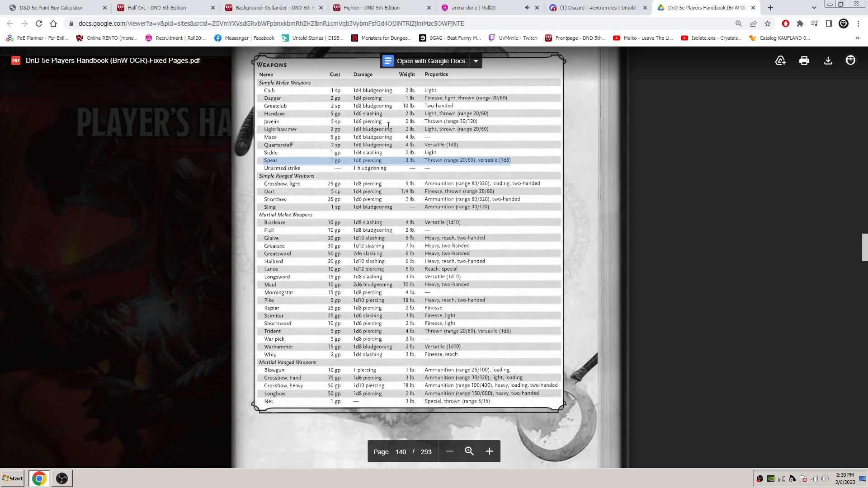
{"action": "left_click_drag", "start_coordinate": [479, 121], "coordinate": [280, 121]}
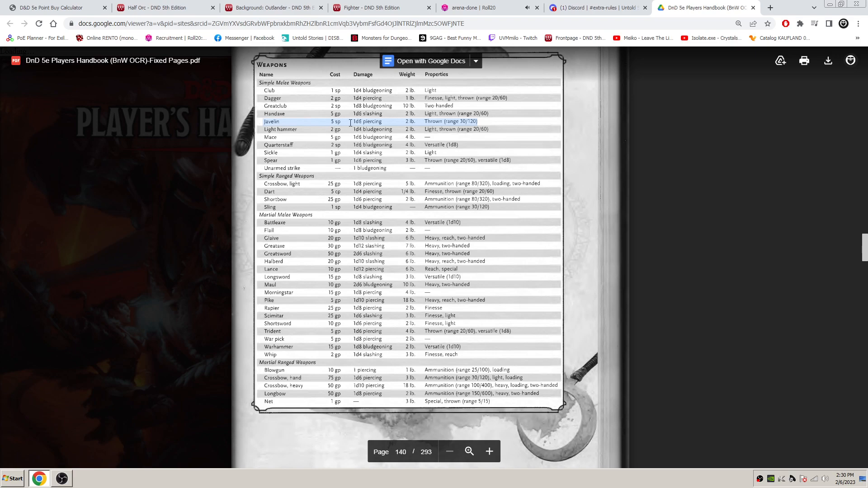
- Find the javelin quiver's price and weight in the Discord shop channel and recheck the javelin's row in the handbook
{"action": "left_click", "coordinate": [594, 8]}
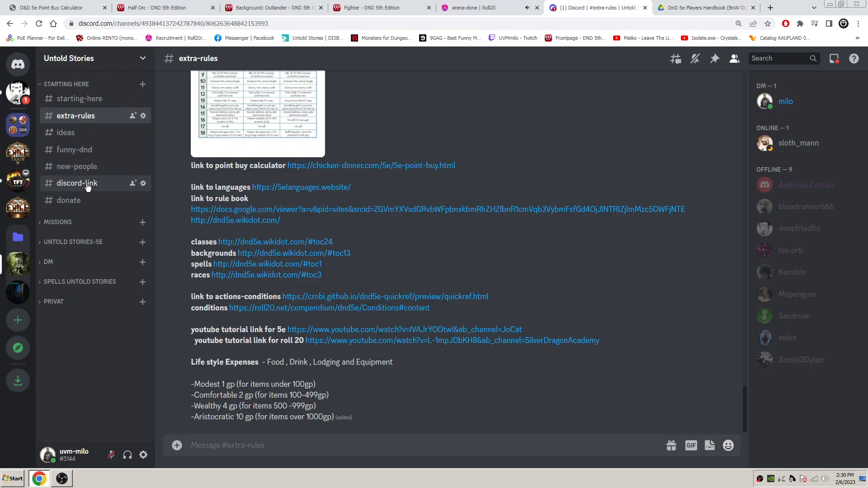
{"action": "left_click", "coordinate": [73, 242]}
{"action": "left_click", "coordinate": [100, 291]}
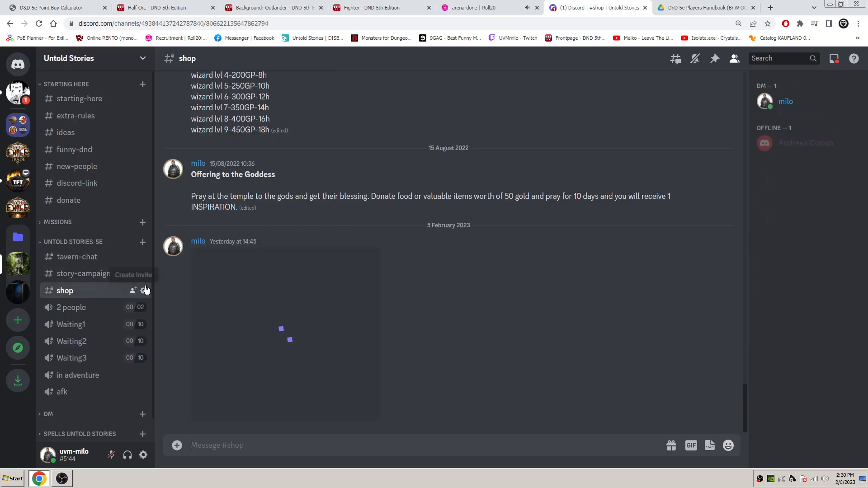
{"action": "scroll", "coordinate": [375, 302], "scroll_direction": "up", "scroll_amount": 10}
{"action": "scroll", "coordinate": [377, 303], "scroll_direction": "up", "scroll_amount": 15}
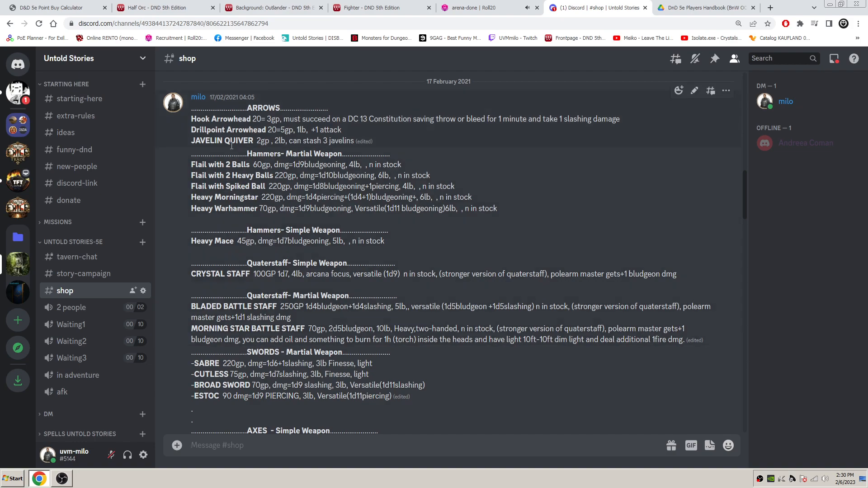
{"action": "left_click_drag", "start_coordinate": [196, 140], "coordinate": [251, 144]}
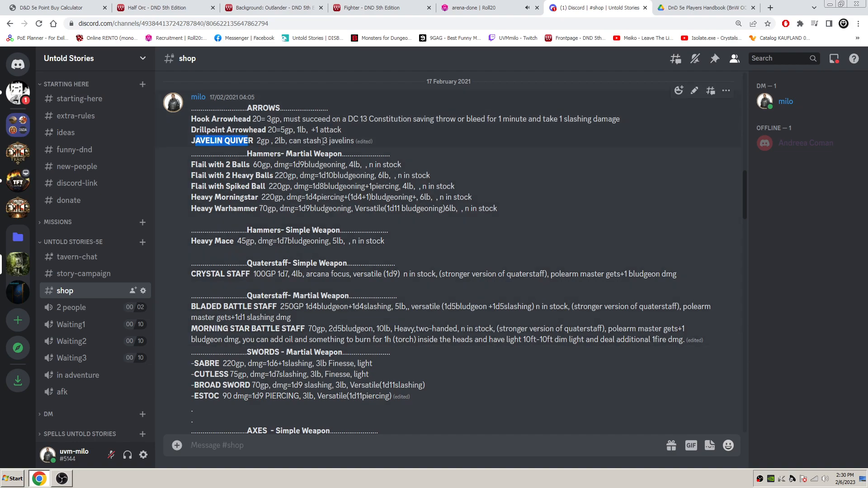
{"action": "left_click_drag", "start_coordinate": [355, 140], "coordinate": [191, 140]}
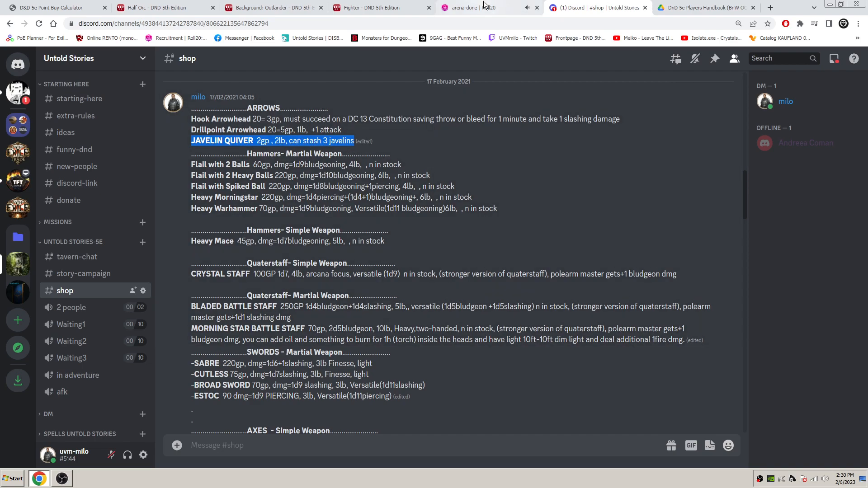
{"action": "left_click", "coordinate": [684, 8]}
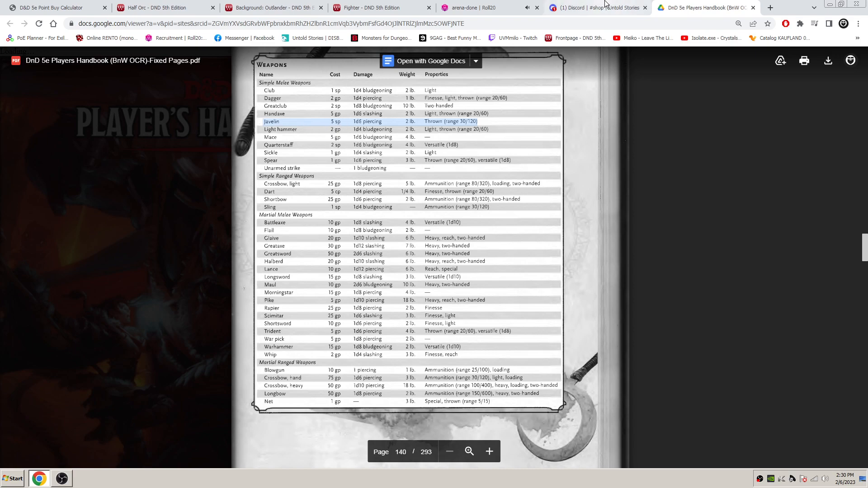
{"action": "mouse_move", "coordinate": [606, 5]}
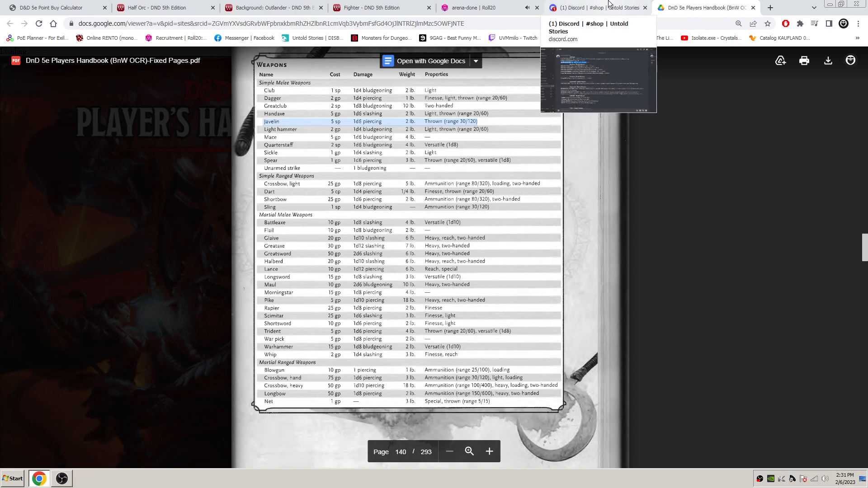
{"action": "left_click", "coordinate": [607, 6]}
- In the Roll20 sheet's House Modest 1gp/day feature, set the pouch entry to 43gp
{"action": "left_click", "coordinate": [474, 3]}
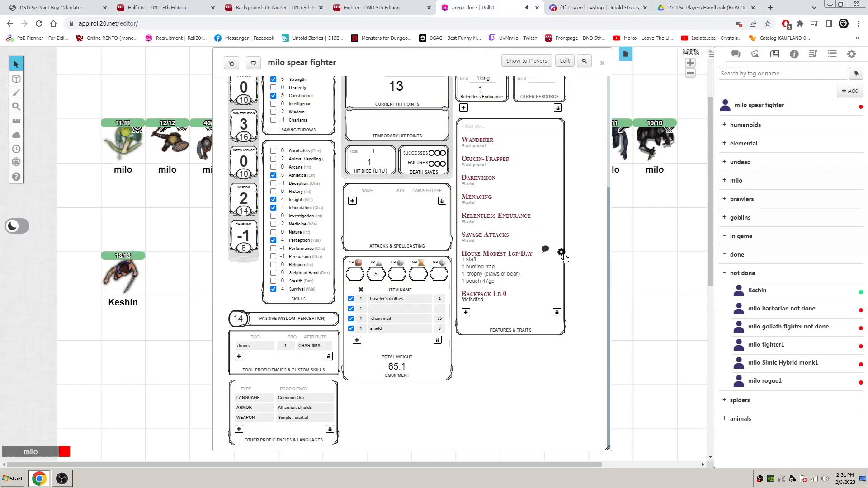
{"action": "left_click", "coordinate": [560, 252]}
{"action": "left_click", "coordinate": [490, 307]}
{"action": "key", "text": "BackSpace"}
{"action": "type", "text": "3"}
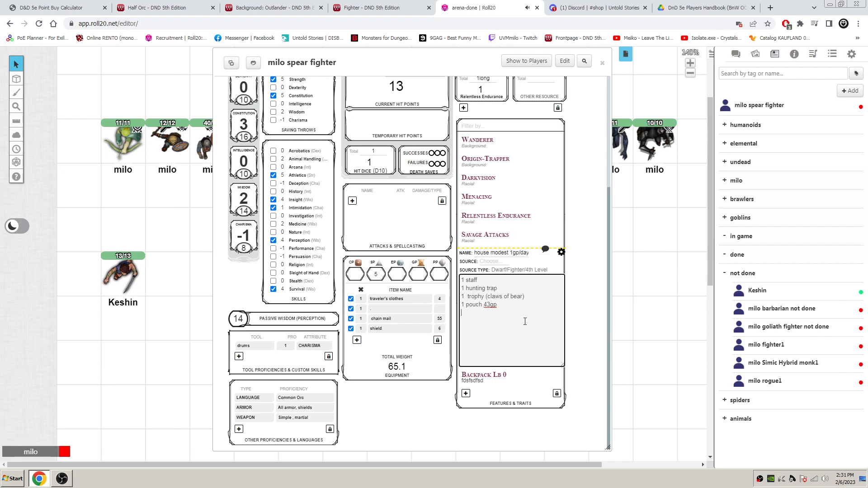
- Add "3 javelins" and "1 javelin quiver" as new lines below the pouch entry and close the feature's editor
{"action": "type", "text": "4 javelins"}
{"action": "key", "text": "Return"}
{"action": "left_click_drag", "start_coordinate": [464, 314], "coordinate": [461, 314]}
{"action": "type", "text": "3"}
{"action": "left_click", "coordinate": [506, 317]}
{"action": "type", "text": "1 javelin quiver"}
{"action": "left_click", "coordinate": [561, 252]}
{"action": "left_click", "coordinate": [561, 252]}
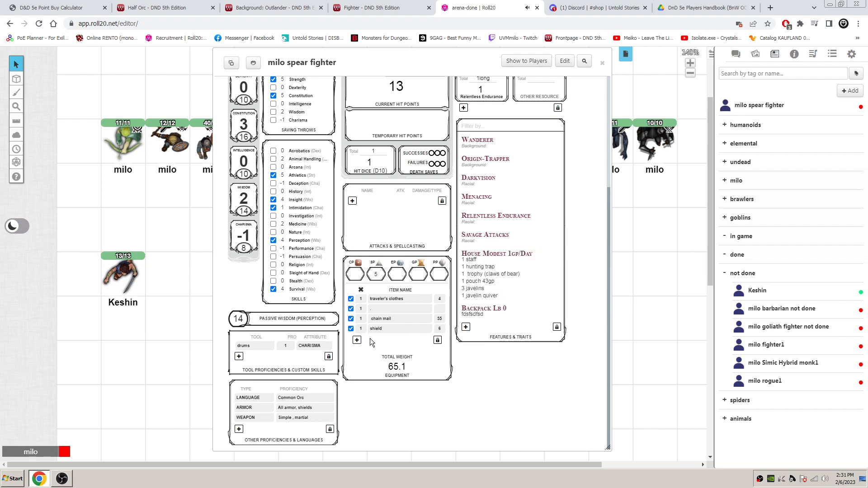
- Add a javelin to the equipment list with the handbook weight of 2
{"action": "left_click", "coordinate": [357, 340]}
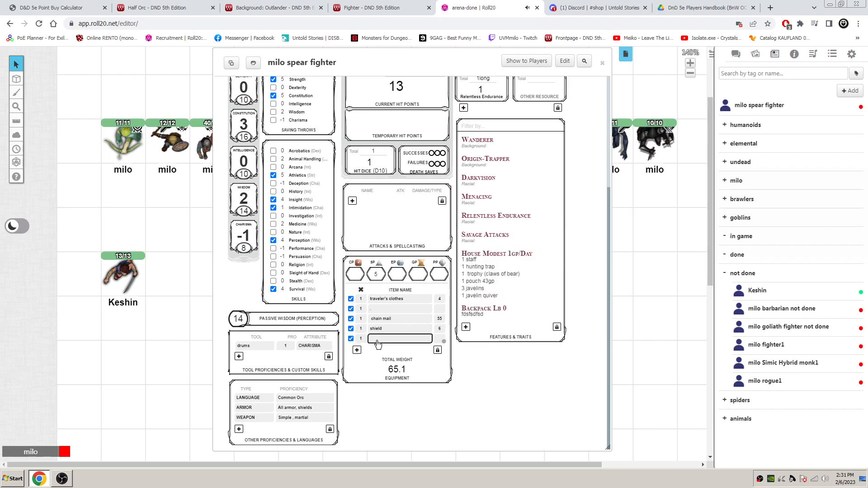
{"action": "type", "text": "javelin"}
{"action": "left_click", "coordinate": [438, 340]}
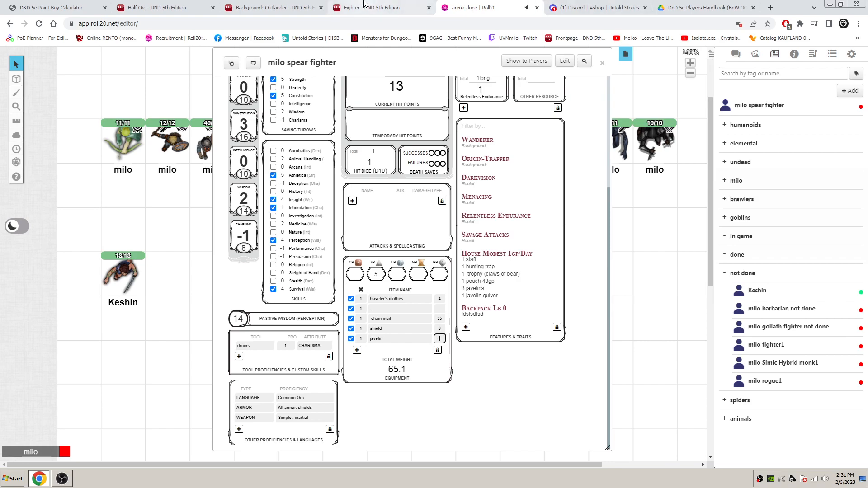
{"action": "left_click", "coordinate": [392, 6]}
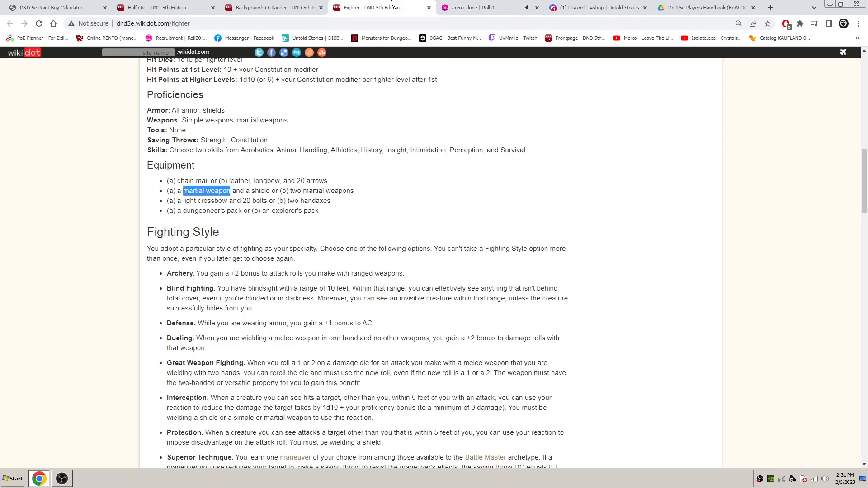
{"action": "left_click", "coordinate": [694, 5]}
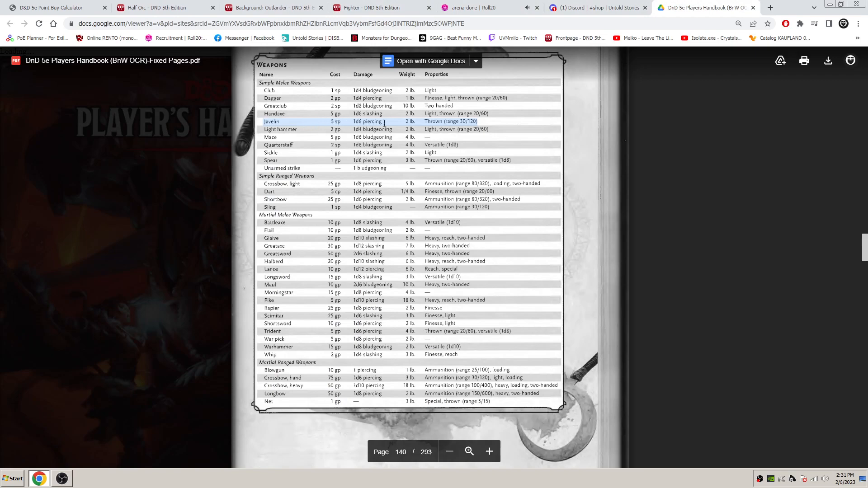
{"action": "left_click", "coordinate": [475, 8]}
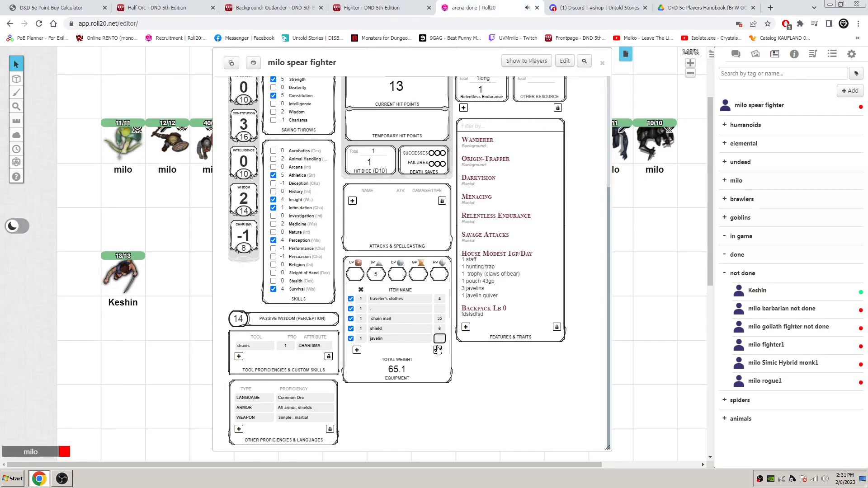
{"action": "type", "text": "2"}
{"action": "key", "text": "Return"}
- Review the Fighter's light crossbow or two handaxes option and look up the light crossbow's cost in the handbook
{"action": "left_click", "coordinate": [372, 8]}
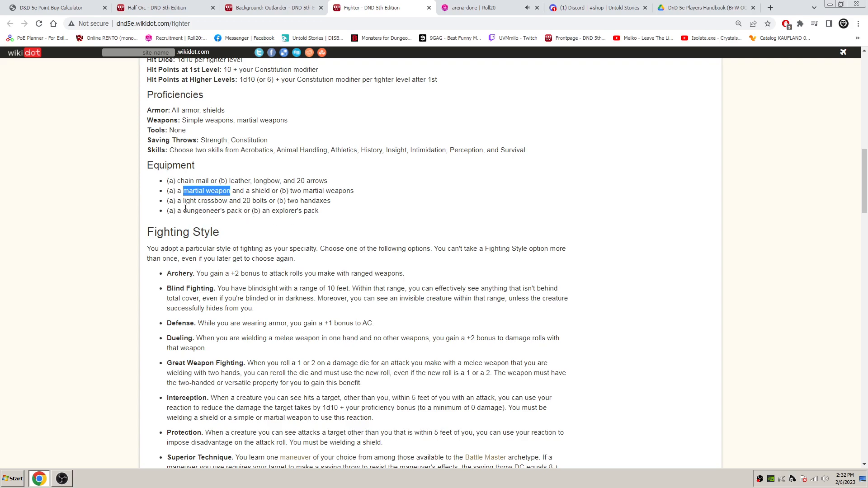
{"action": "left_click_drag", "start_coordinate": [183, 201], "coordinate": [230, 202]}
{"action": "left_click_drag", "start_coordinate": [343, 202], "coordinate": [285, 200]}
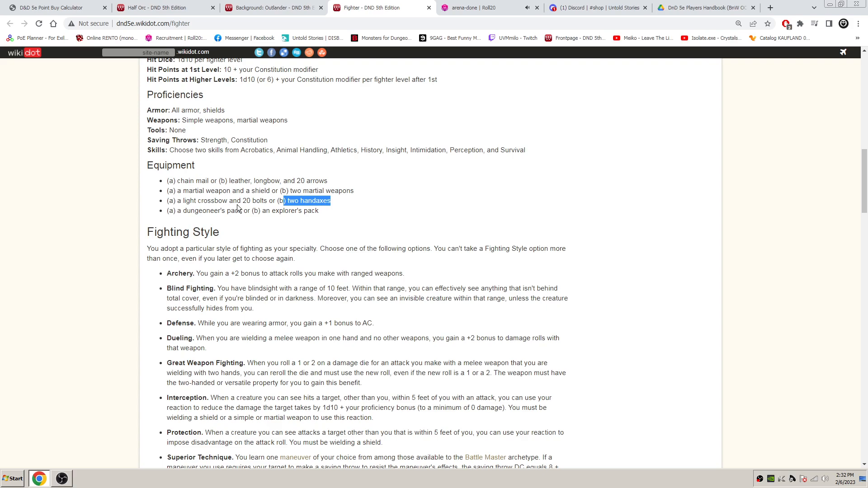
{"action": "left_click", "coordinate": [262, 201]}
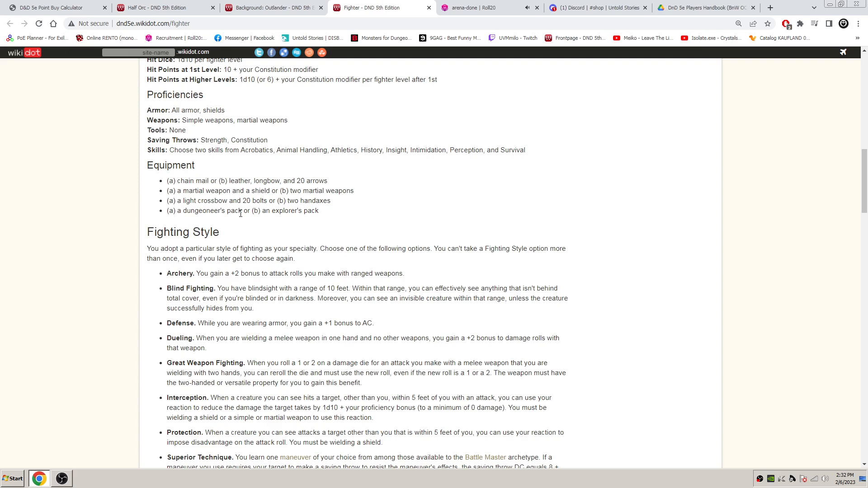
{"action": "left_click", "coordinate": [685, 4]}
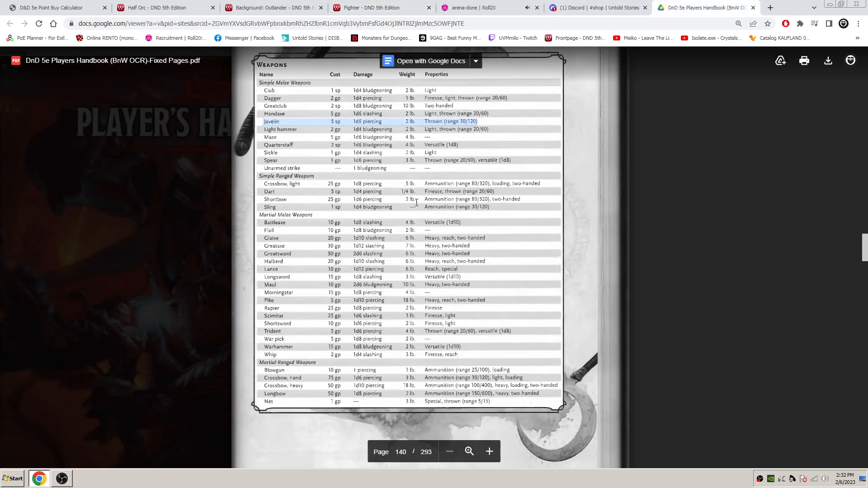
{"action": "double_click", "coordinate": [332, 184]}
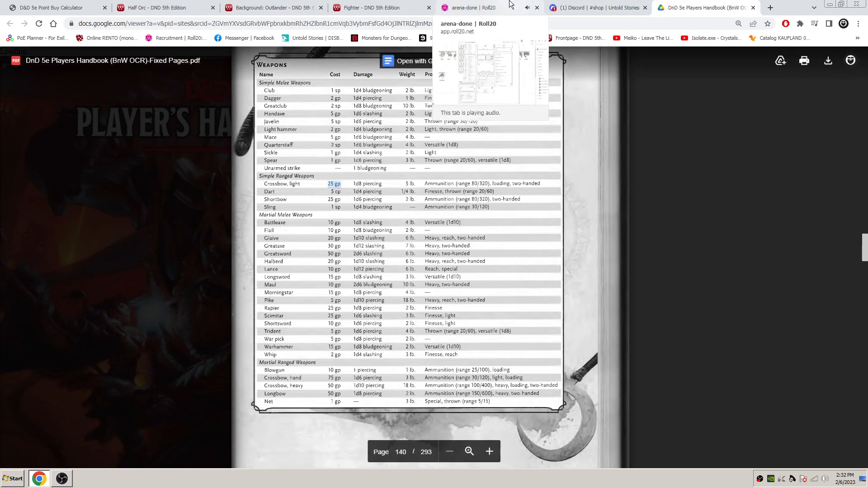
{"action": "left_click", "coordinate": [474, 7]}
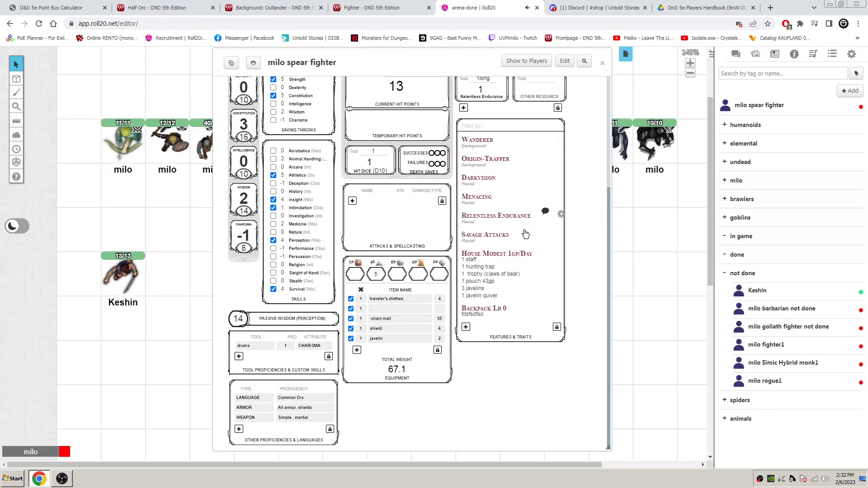
- Set the pouch entry in the House Modest 1gp/day feature to 56gp and close the feature's editor
{"action": "left_click", "coordinate": [561, 252]}
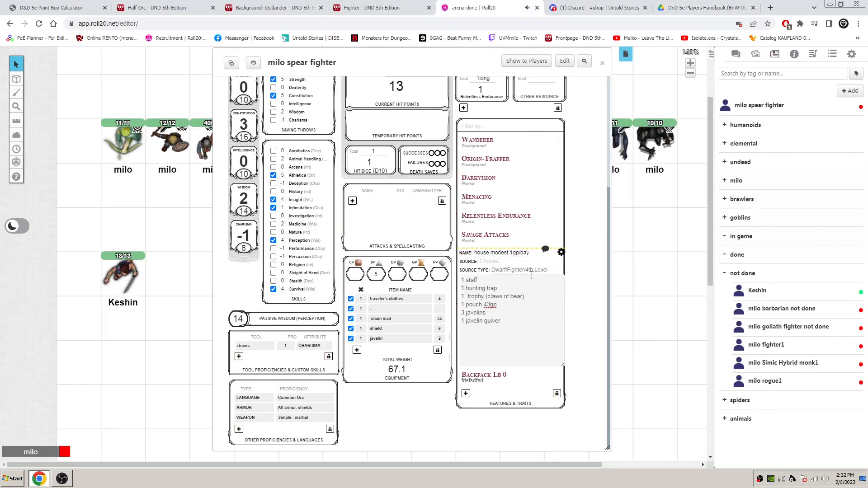
{"action": "left_click", "coordinate": [491, 305]}
{"action": "left_click_drag", "start_coordinate": [491, 306], "coordinate": [485, 307]}
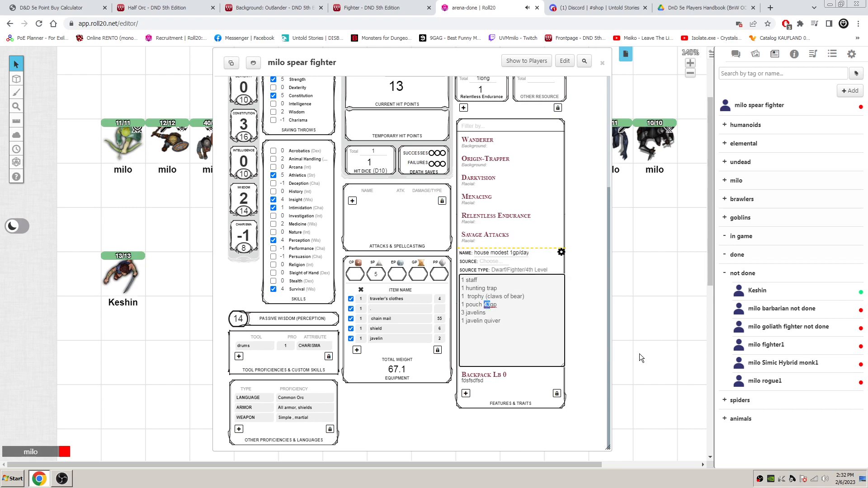
{"action": "type", "text": "56"}
{"action": "left_click", "coordinate": [562, 253]}
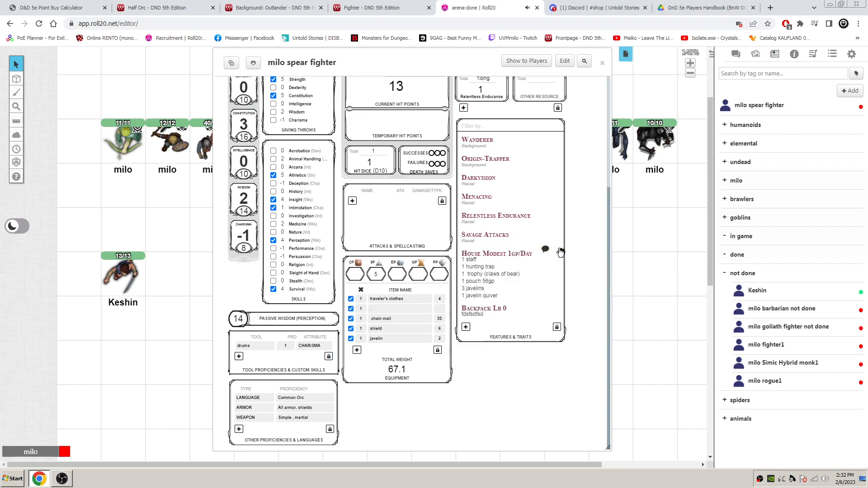
- Review the Fighter's starting equipment options for the light crossbow or two handaxes and the explorer's pack
{"action": "left_click", "coordinate": [703, 6]}
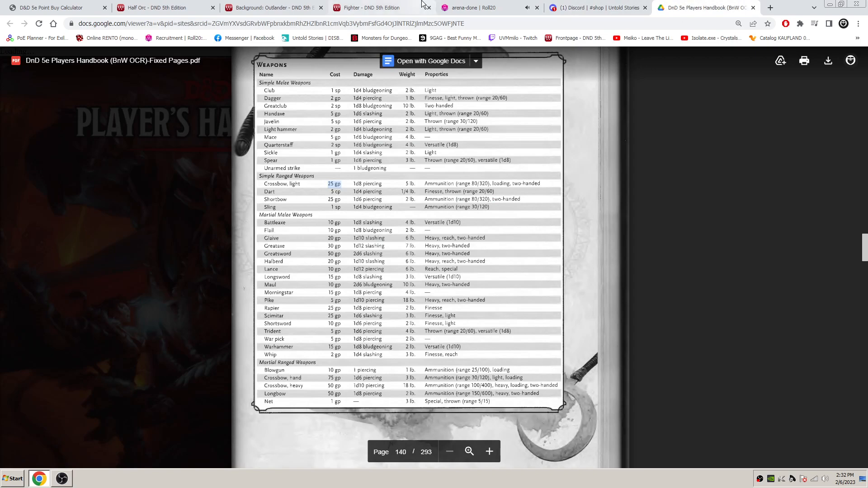
{"action": "left_click", "coordinate": [375, 8]}
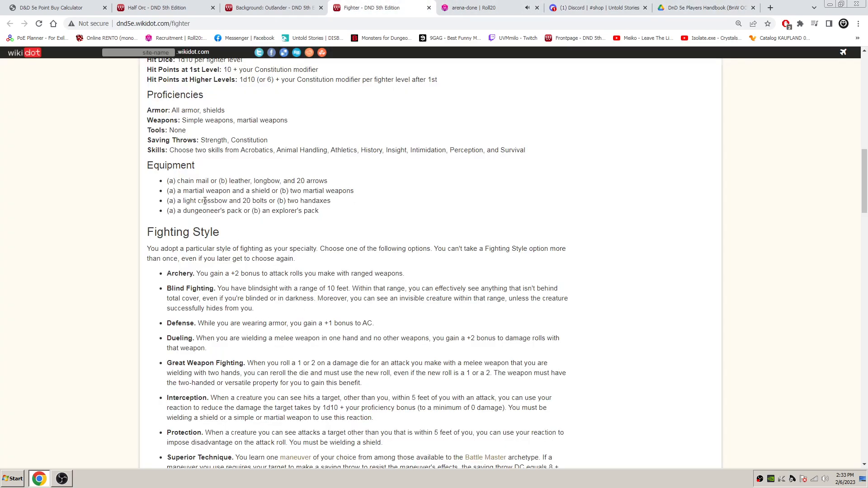
{"action": "left_click_drag", "start_coordinate": [180, 202], "coordinate": [340, 201]}
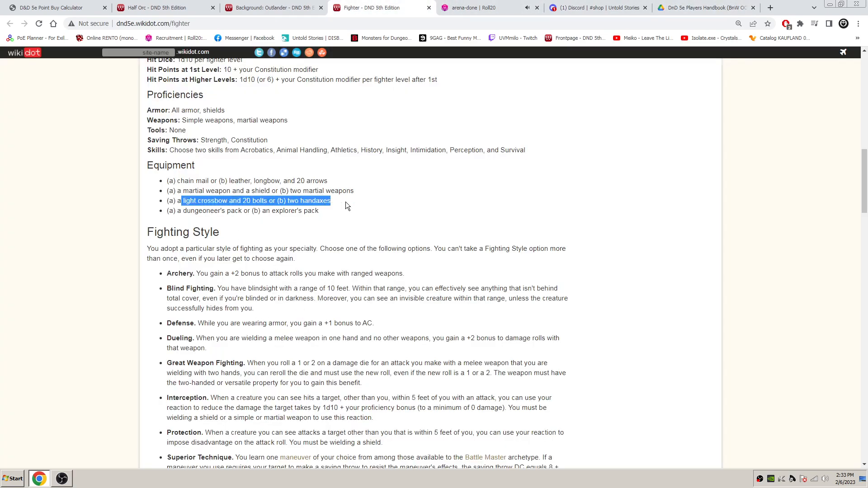
{"action": "left_click", "coordinate": [248, 219]}
{"action": "left_click_drag", "start_coordinate": [184, 202], "coordinate": [332, 205]}
{"action": "left_click", "coordinate": [335, 204]}
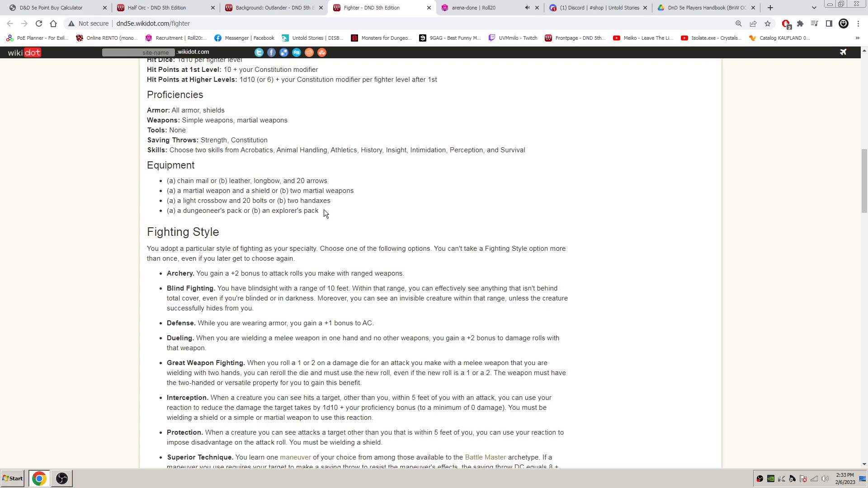
{"action": "left_click_drag", "start_coordinate": [322, 210], "coordinate": [272, 211]}
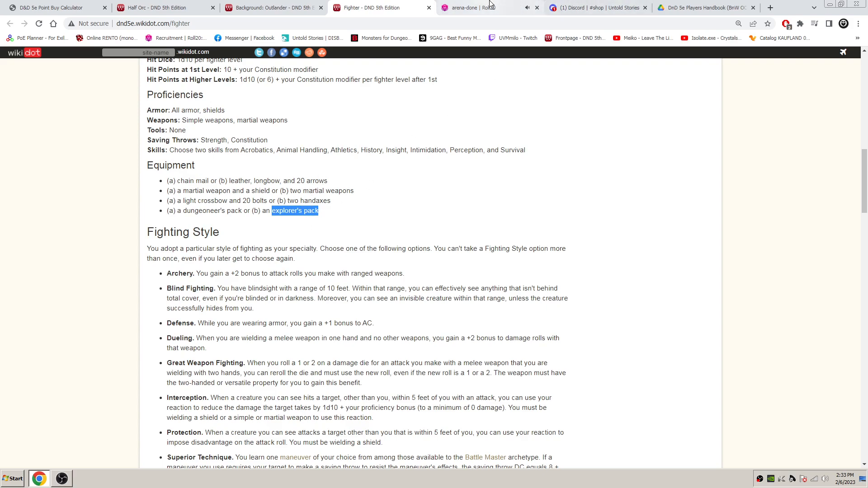
- Add a separator row named "." below the javelin in the Roll20 sheet's equipment list
{"action": "left_click", "coordinate": [474, 8]}
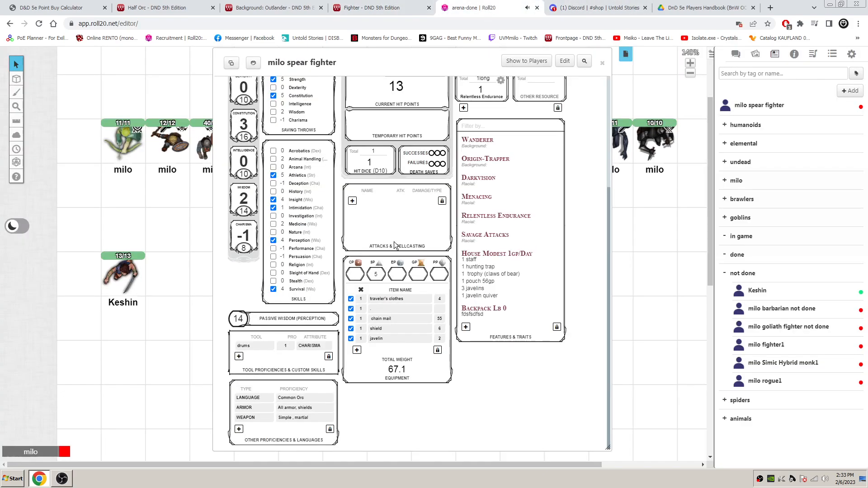
{"action": "left_click", "coordinate": [356, 349]}
{"action": "left_click", "coordinate": [375, 350]}
{"action": "type", "text": "."}
{"action": "key", "text": "Return"}
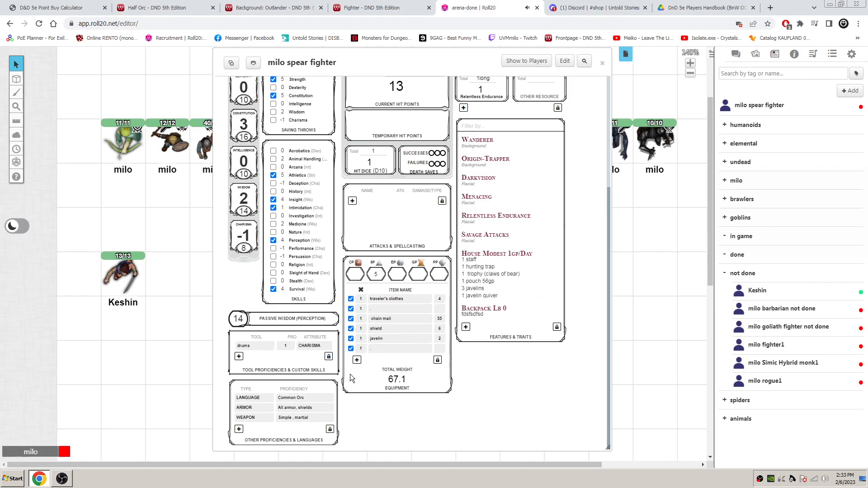
- Add a backpack with a weight of 35 to the equipment list
{"action": "left_click", "coordinate": [357, 362]}
{"action": "left_click", "coordinate": [379, 359]}
{"action": "type", "text": "bAC"}
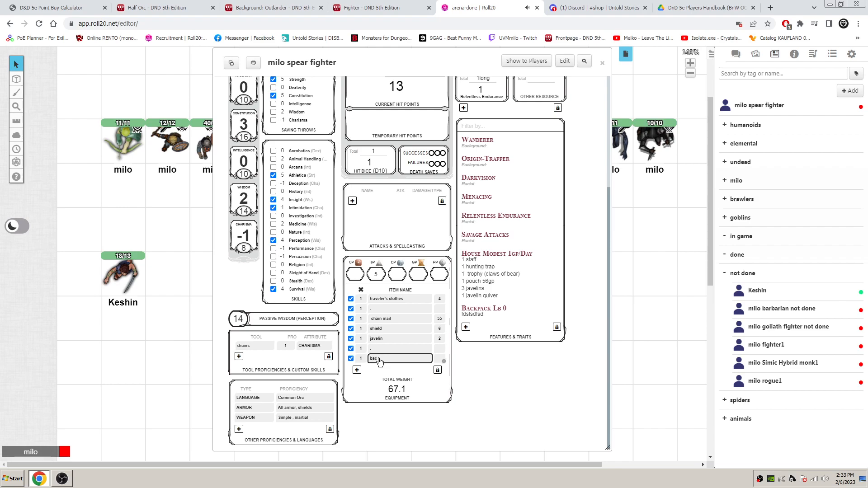
{"action": "type", "text": "kpack"}
{"action": "key", "text": "Tab"}
{"action": "type", "text": "35"}
{"action": "key", "text": "Tab"}
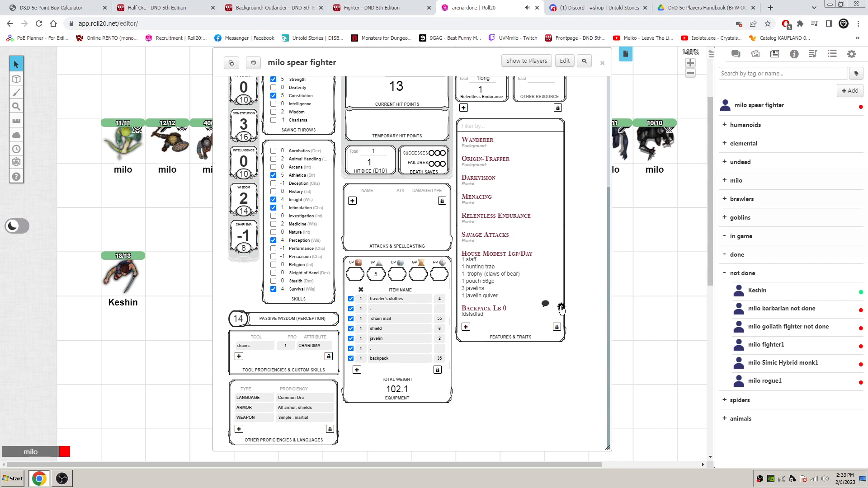
- Replace the placeholder text in the Backpack feature with the lines "1 water skin 5lb" and "1 tinderbox 1lb"
{"action": "left_click", "coordinate": [561, 308]}
{"action": "left_click_drag", "start_coordinate": [484, 335], "coordinate": [453, 338]}
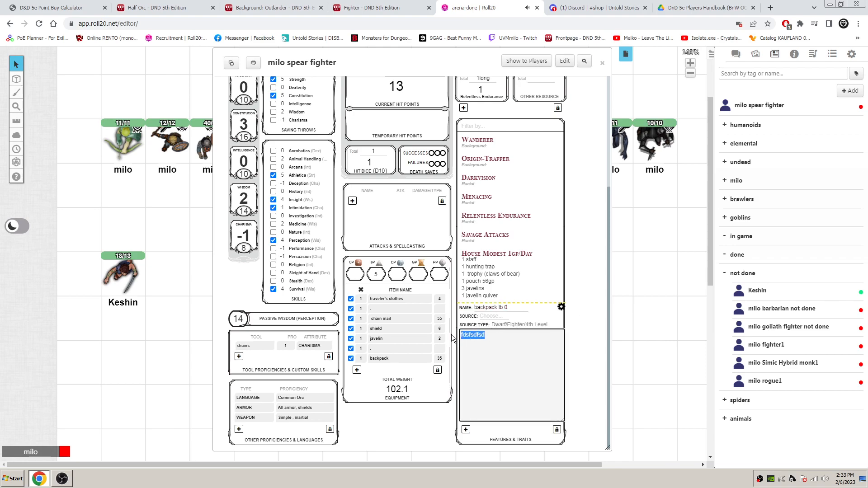
{"action": "type", "text": "1 "}
{"action": "type", "text": "water sk"}
{"action": "type", "text": "in"}
{"action": "type", "text": " 5lb "}
{"action": "type", "text": "1 tinderbox"}
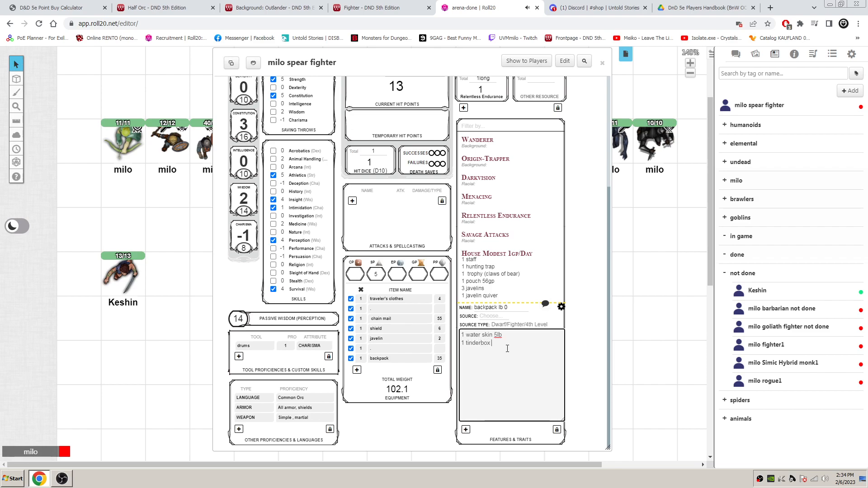
{"action": "type", "text": " 1lb"}
- Add the lines "1 ration 2lb" and "1 torch 1lb", rename the feature "backpack lb 9" and close its editor
{"action": "key", "text": "Return"}
{"action": "type", "text": "1 ration 2lb 1"}
{"action": "type", "text": "orch 1lb"}
{"action": "double_click", "coordinate": [504, 308]}
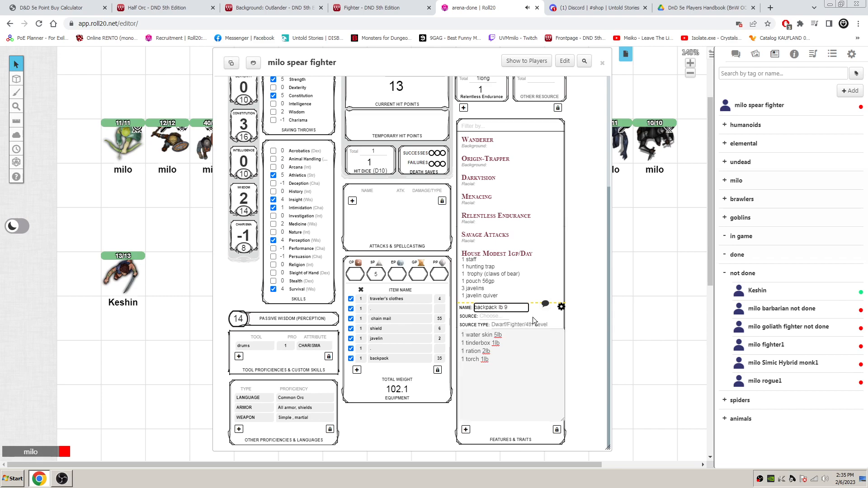
{"action": "left_click", "coordinate": [562, 308]}
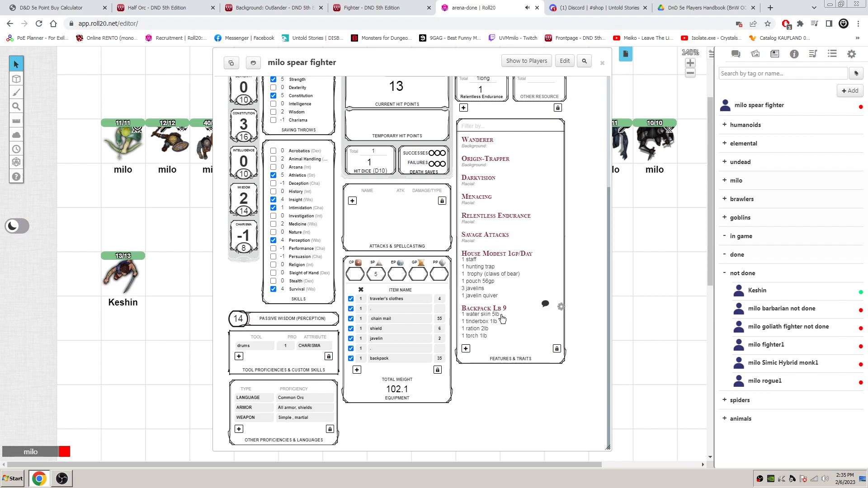
- Add an empty equipment row below the backpack and bring up the handbook's Adventuring Gear table
{"action": "left_click", "coordinate": [356, 370]}
{"action": "left_click", "coordinate": [387, 373]}
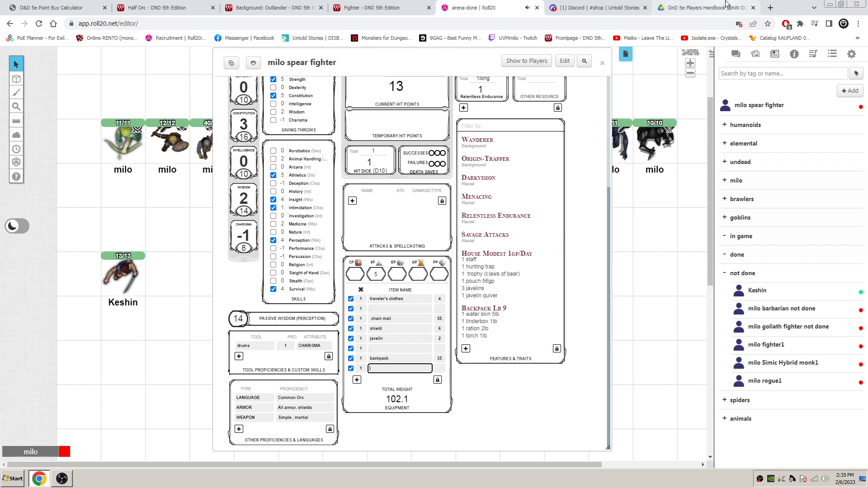
{"action": "left_click", "coordinate": [696, 8]}
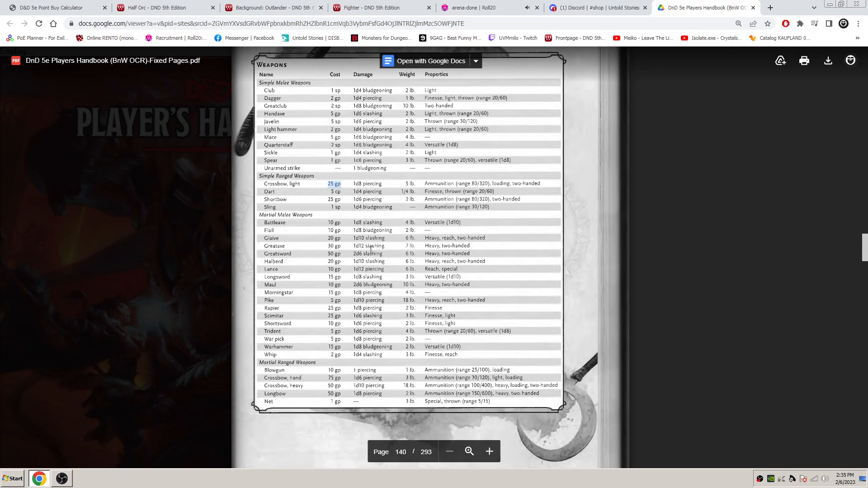
{"action": "scroll", "coordinate": [366, 249], "scroll_direction": "down", "scroll_amount": 10}
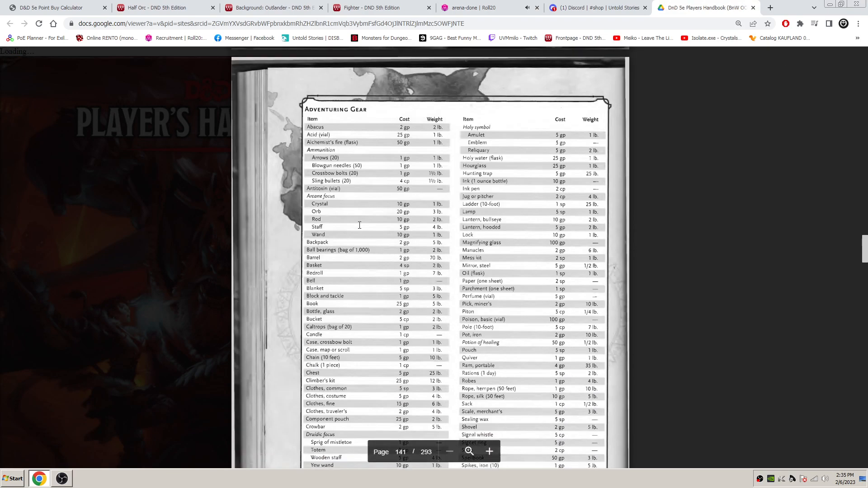
- Compare the cost and weight of the bedroll and the blanket in the Adventuring Gear table
{"action": "left_click_drag", "start_coordinate": [306, 273], "coordinate": [421, 275]}
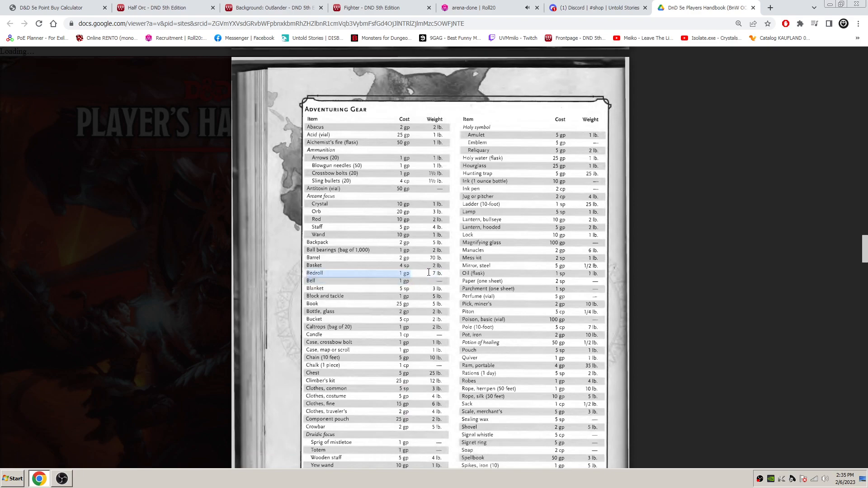
{"action": "left_click_drag", "start_coordinate": [446, 274], "coordinate": [393, 273]}
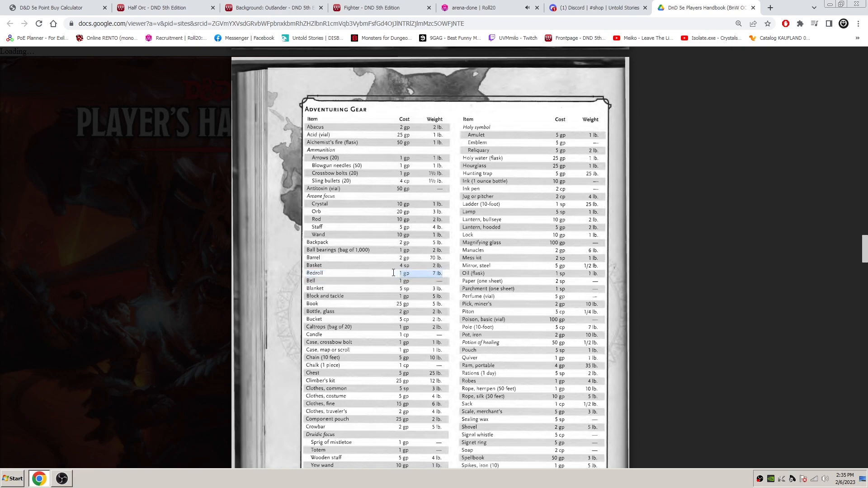
{"action": "left_click_drag", "start_coordinate": [306, 288], "coordinate": [448, 291]}
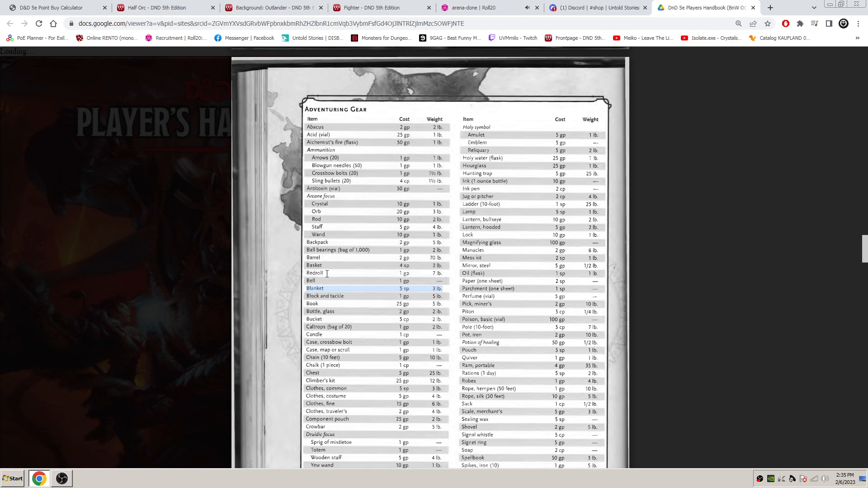
{"action": "left_click_drag", "start_coordinate": [315, 274], "coordinate": [409, 274]}
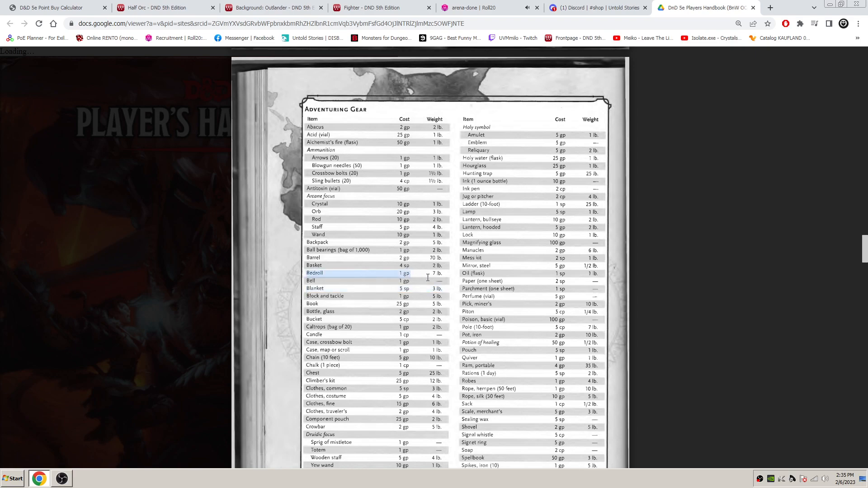
{"action": "left_click", "coordinate": [351, 293]}
{"action": "left_click_drag", "start_coordinate": [309, 290], "coordinate": [444, 289]}
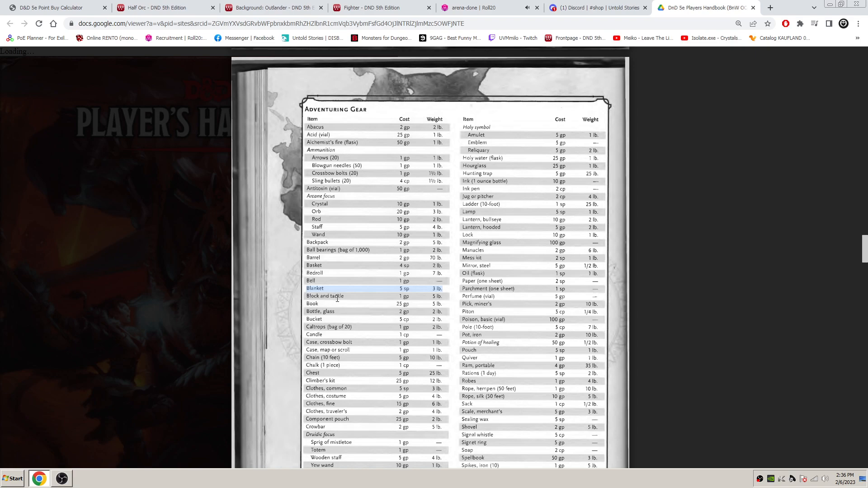
{"action": "left_click", "coordinate": [327, 275]}
{"action": "double_click", "coordinate": [311, 276]}
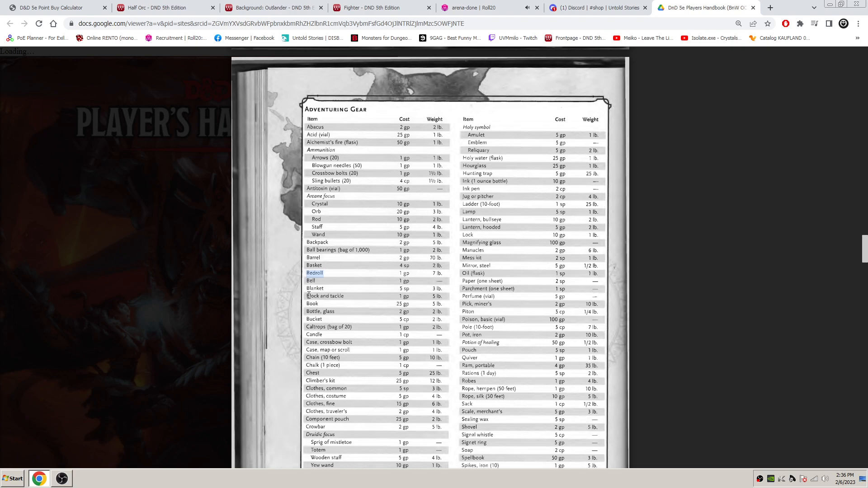
{"action": "left_click", "coordinate": [333, 276]}
{"action": "double_click", "coordinate": [312, 272]}
{"action": "left_click_drag", "start_coordinate": [446, 277], "coordinate": [311, 274]}
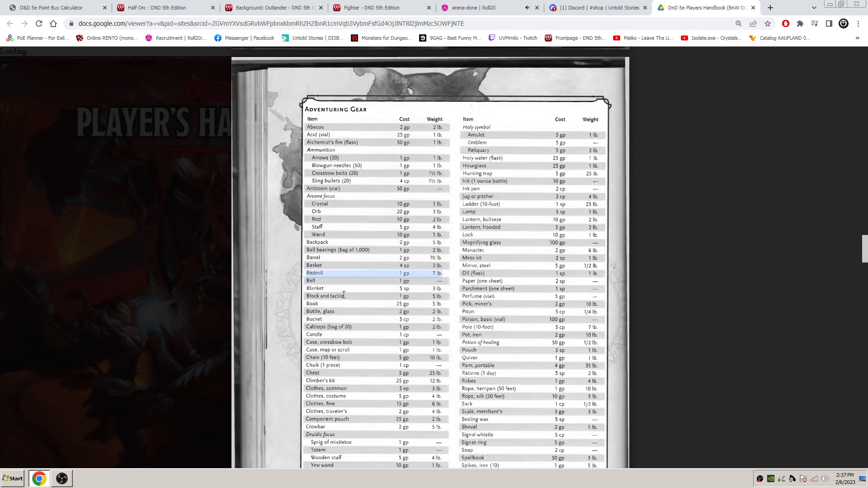
{"action": "left_click", "coordinate": [342, 286]}
{"action": "left_click_drag", "start_coordinate": [306, 273], "coordinate": [445, 277]}
{"action": "double_click", "coordinate": [313, 289]}
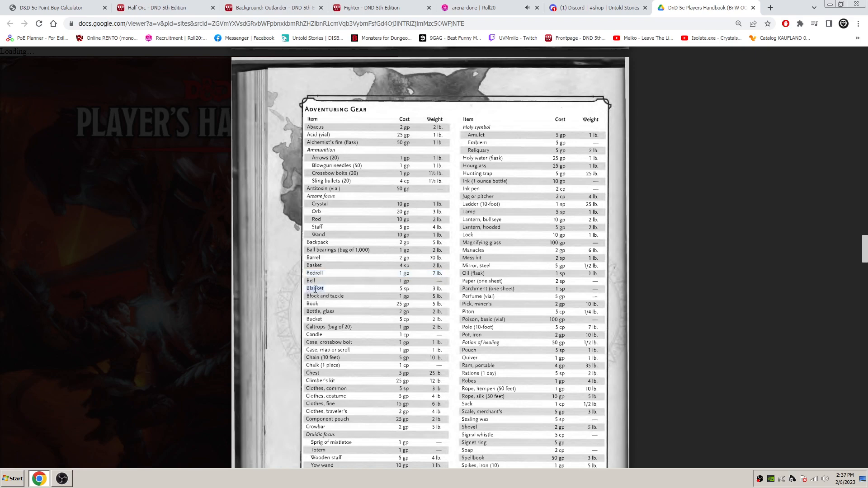
{"action": "left_click_drag", "start_coordinate": [404, 291], "coordinate": [444, 287]}
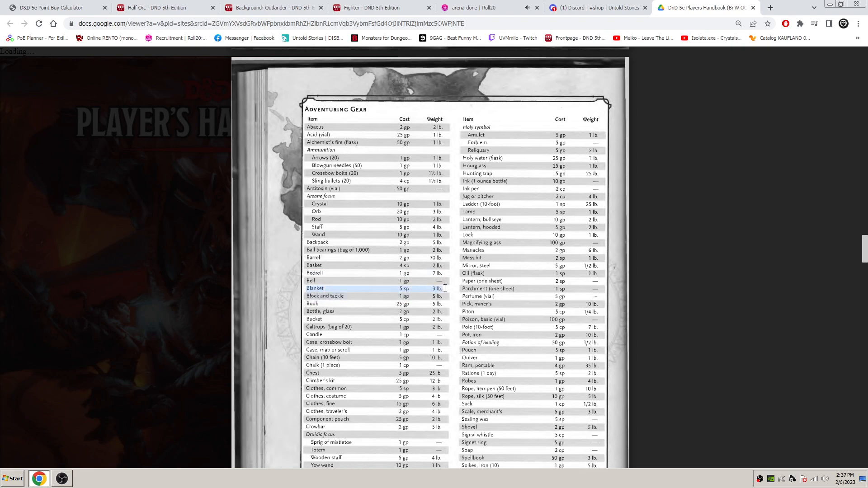
{"action": "left_click", "coordinate": [446, 288]}
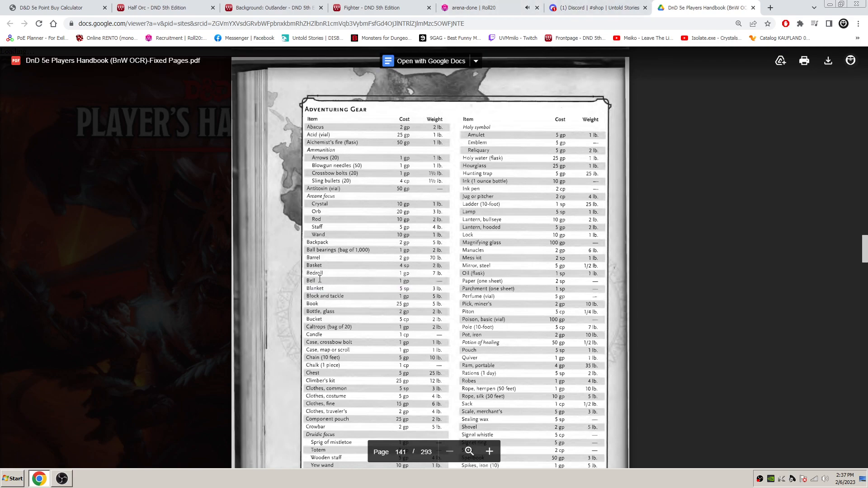
- Name the empty equipment row on the Roll20 sheet "blanket" and set its weight to 3
{"action": "left_click", "coordinate": [497, 8]}
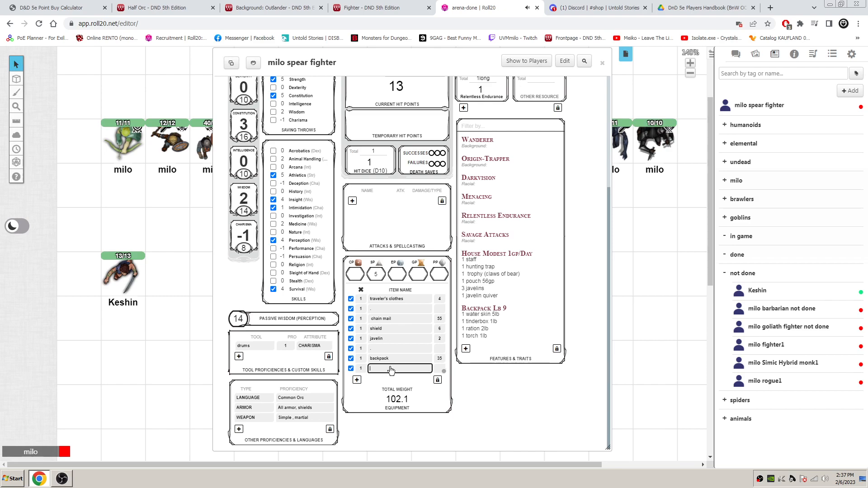
{"action": "type", "text": "lac"}
{"action": "right_click", "coordinate": [380, 369]}
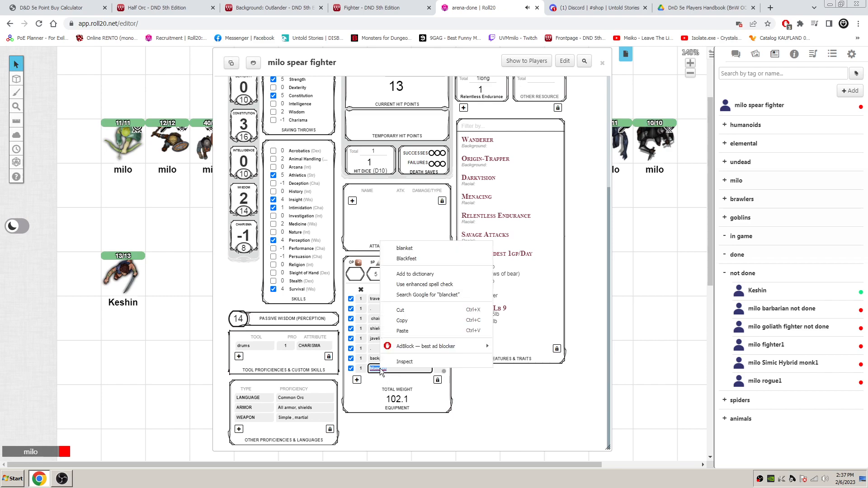
{"action": "left_click", "coordinate": [432, 248]}
{"action": "left_click", "coordinate": [440, 369]}
{"action": "type", "text": "3"}
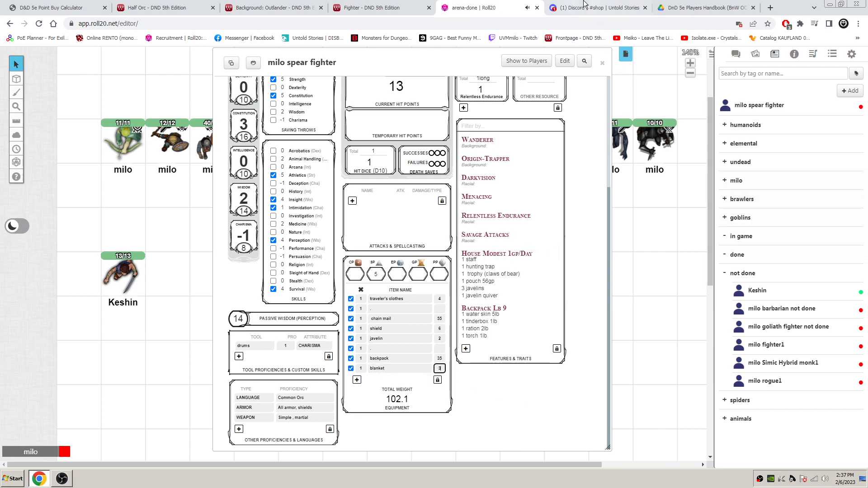
- Check the Fighter page's explorer's pack entry and add an equipment row "50 ft hempen rope" with weight 10 on the Roll20 sheet
{"action": "left_click", "coordinate": [358, 381]}
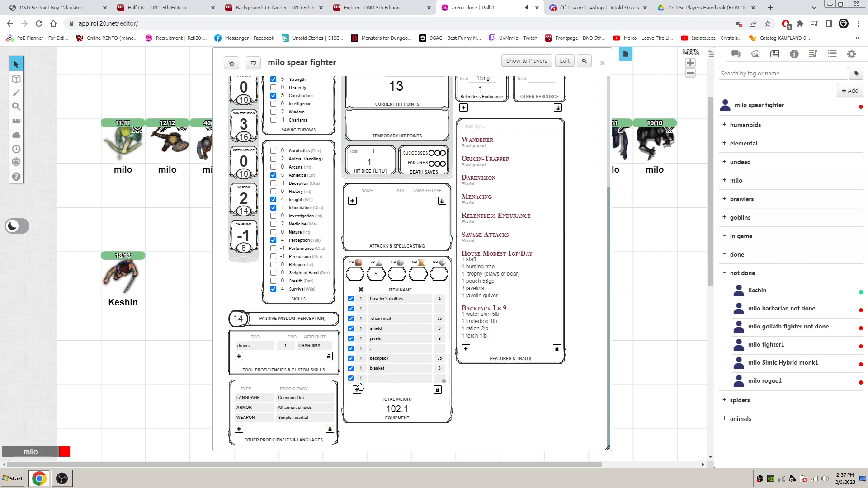
{"action": "left_click", "coordinate": [378, 380]}
{"action": "left_click", "coordinate": [372, 8]}
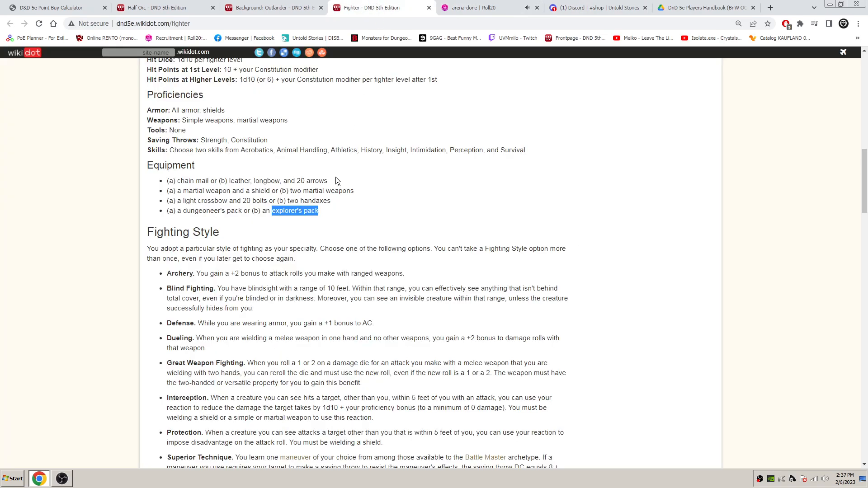
{"action": "left_click", "coordinate": [470, 8]}
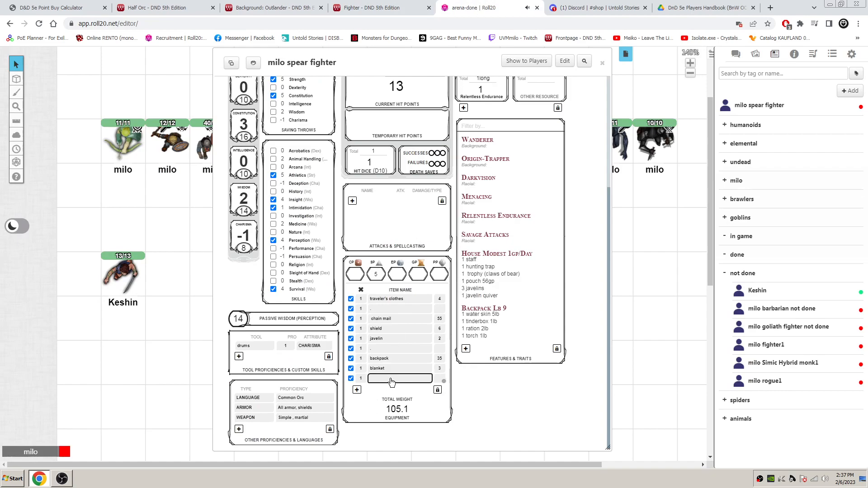
{"action": "type", "text": "50 ft hempen rope"}
{"action": "key", "text": "Tab"}
{"action": "type", "text": "10"}
{"action": "left_click", "coordinate": [427, 387]}
- Move the javelin quiver out of the "house modest 1gp/day" feature into a new equipment row named "javelin quiver"
{"action": "left_click", "coordinate": [560, 252]}
{"action": "left_click_drag", "start_coordinate": [510, 320], "coordinate": [473, 316]}
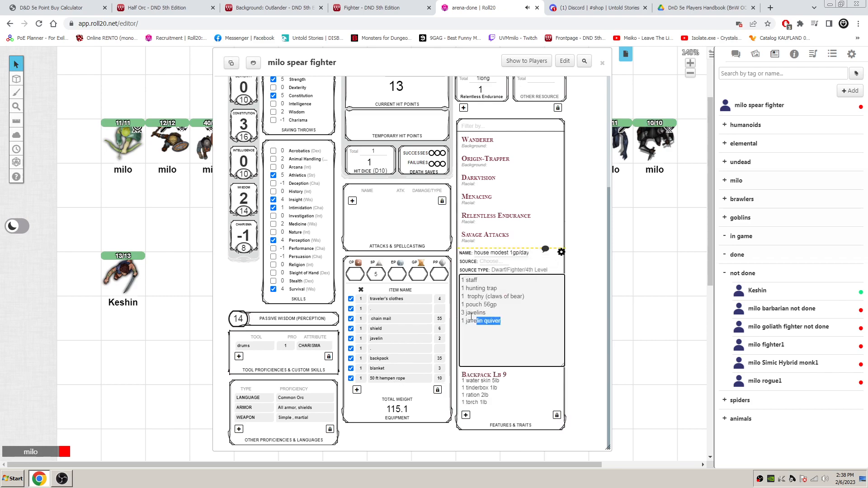
{"action": "key", "text": "BackSpace"}
{"action": "left_click", "coordinate": [561, 253]}
{"action": "left_click", "coordinate": [357, 390]}
{"action": "left_click", "coordinate": [380, 389]}
{"action": "type", "text": "1 javelin quiver"}
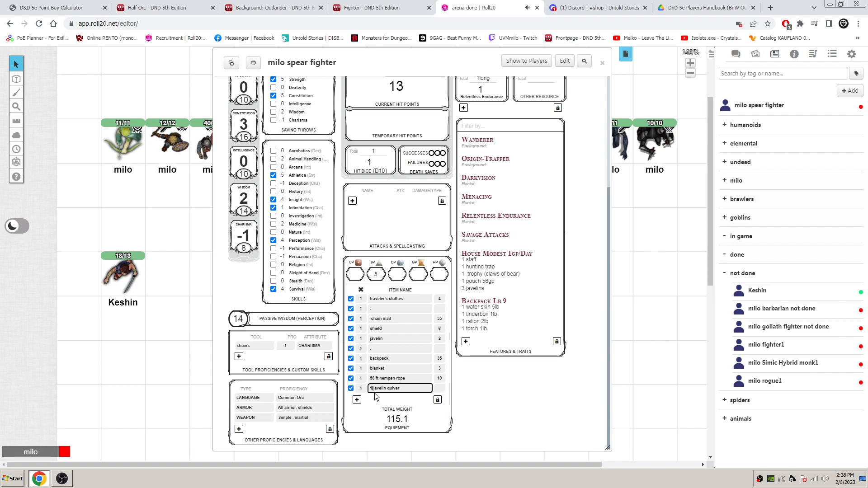
- Set the javelin quiver's weight to 2 and check it against the Discord shop channel's listing
{"action": "left_click", "coordinate": [441, 391]}
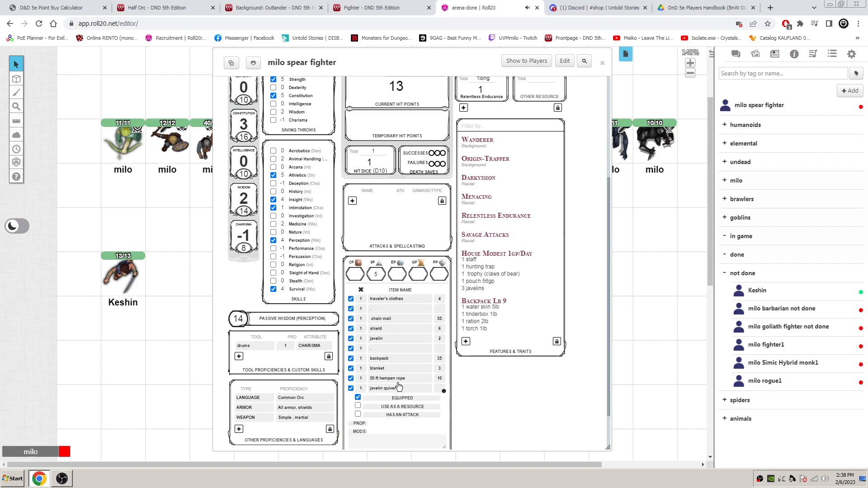
{"action": "left_click", "coordinate": [443, 392]}
{"action": "left_click", "coordinate": [439, 392]}
{"action": "left_click", "coordinate": [444, 391]}
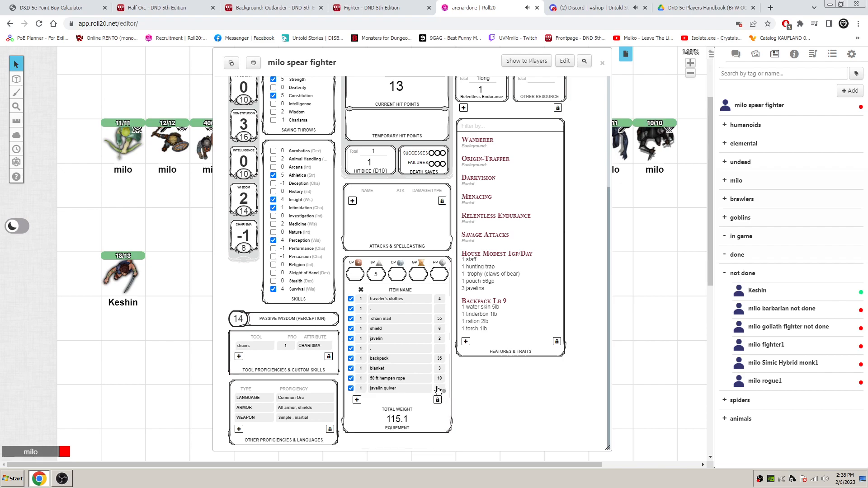
{"action": "type", "text": "2"}
{"action": "left_click", "coordinate": [580, 5]}
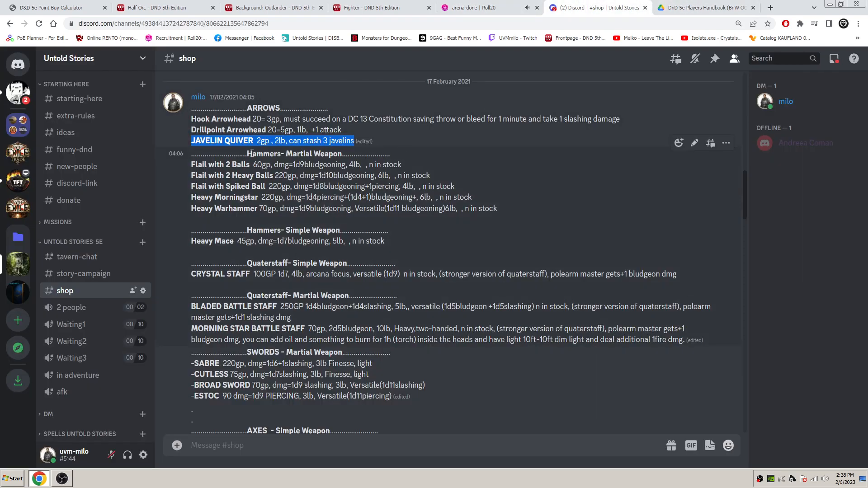
{"action": "left_click", "coordinate": [474, 7]}
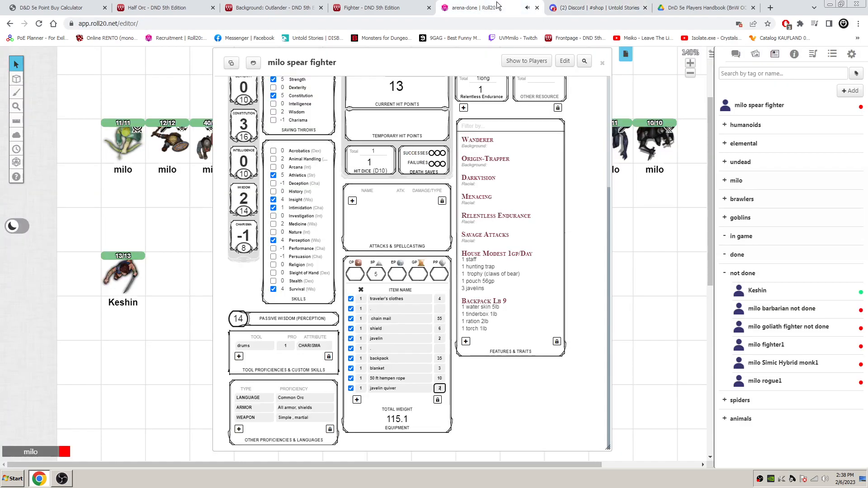
{"action": "left_click", "coordinate": [433, 389]}
- Set the javelin quiver's weight to 8 and remove the "3 javelins" line from the "house modest 1gp/day" feature, closing its editor
{"action": "left_click", "coordinate": [561, 252]}
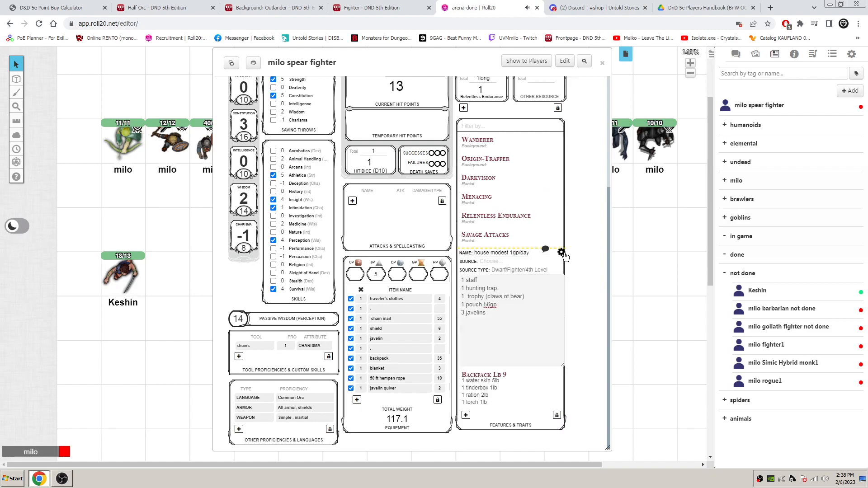
{"action": "left_click_drag", "start_coordinate": [466, 334], "coordinate": [453, 313]}
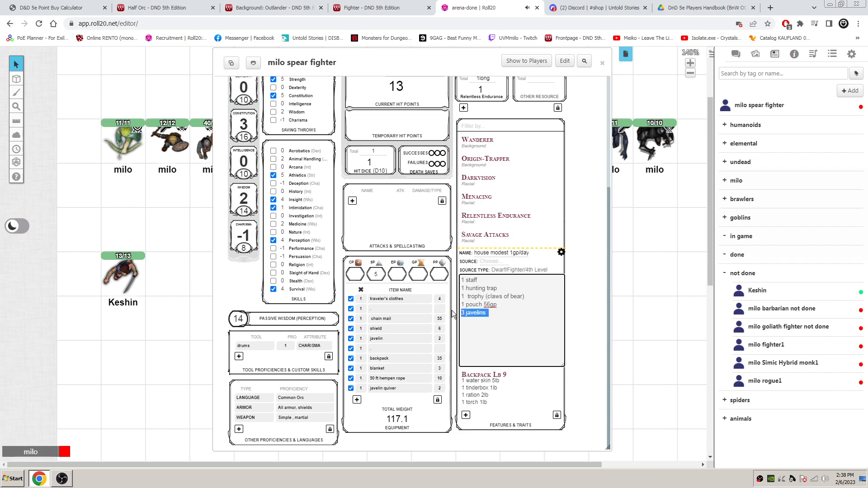
{"action": "left_click", "coordinate": [442, 389]}
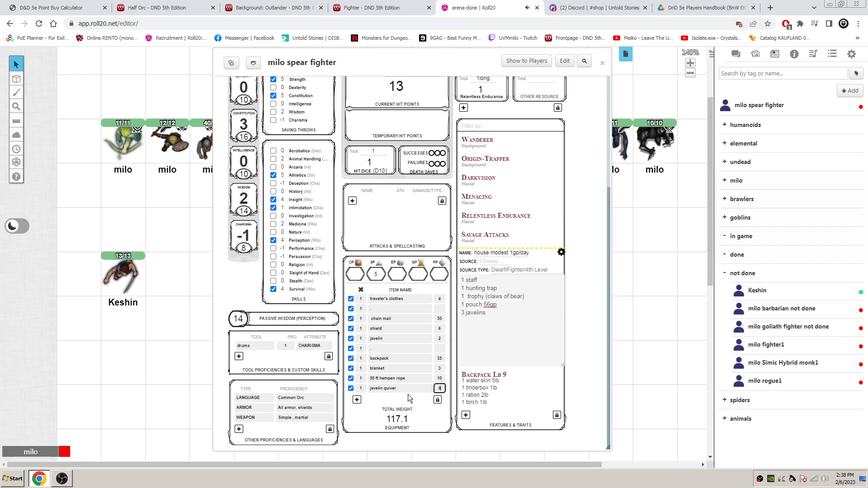
{"action": "left_click", "coordinate": [408, 395]}
{"action": "left_click_drag", "start_coordinate": [488, 312], "coordinate": [462, 312]}
{"action": "key", "text": "ctrl+c"}
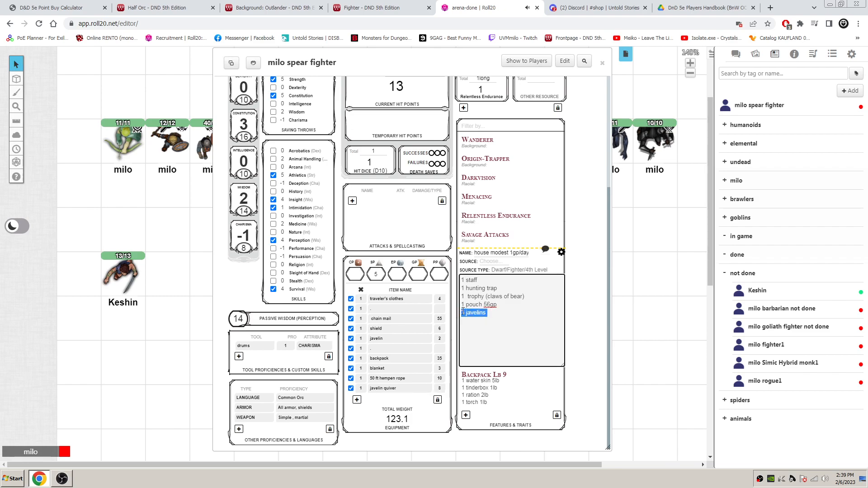
{"action": "key", "text": "BackSpace"}
{"action": "left_click", "coordinate": [561, 251]}
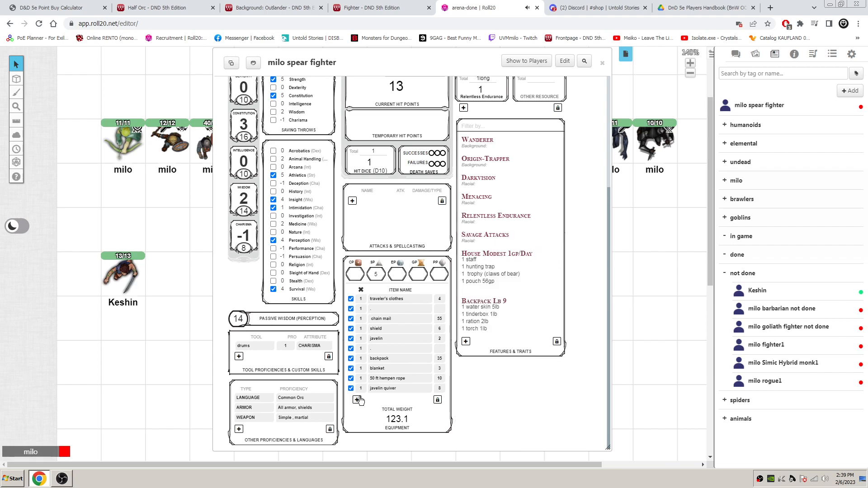
- Add an equipment row below the javelin quiver and paste "3 javelins" as its name
{"action": "left_click", "coordinate": [357, 399]}
{"action": "left_click", "coordinate": [380, 399]}
{"action": "key", "text": "ctrl+v"}
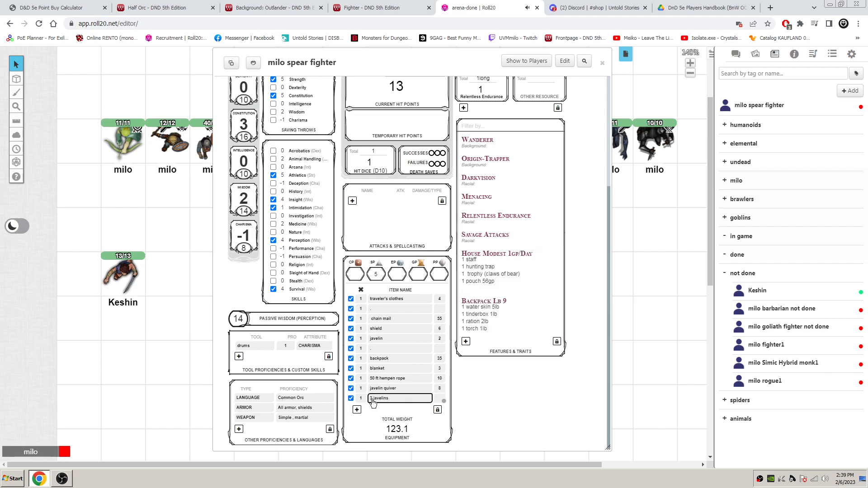
{"action": "left_click_drag", "start_coordinate": [375, 403], "coordinate": [361, 402]}
- Set the weights of both the javelin quiver row and the "3 javelins" row to 2
{"action": "left_click", "coordinate": [438, 389]}
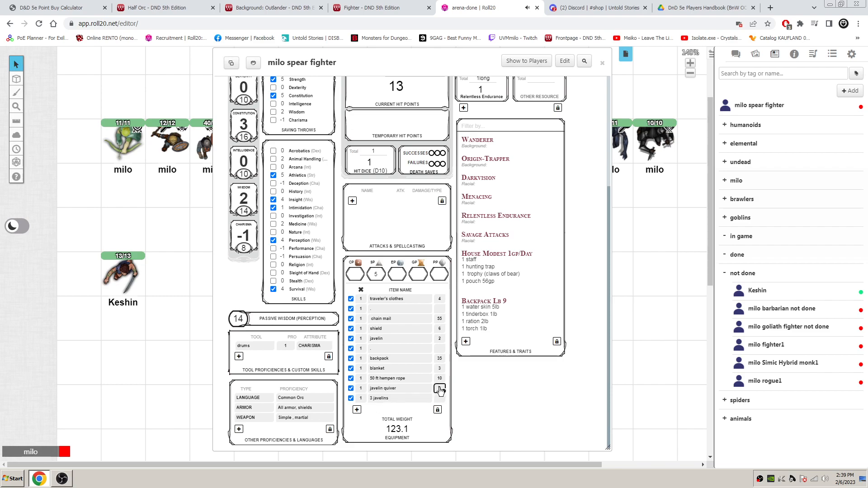
{"action": "left_click_drag", "start_coordinate": [443, 389], "coordinate": [436, 399]}
{"action": "left_click", "coordinate": [420, 413]}
{"action": "left_click", "coordinate": [438, 400]}
{"action": "type", "text": "2"}
- Rename the "3 javelins" equipment row "javelin" and set its quantity to 3
{"action": "left_click_drag", "start_coordinate": [374, 399], "coordinate": [369, 399]}
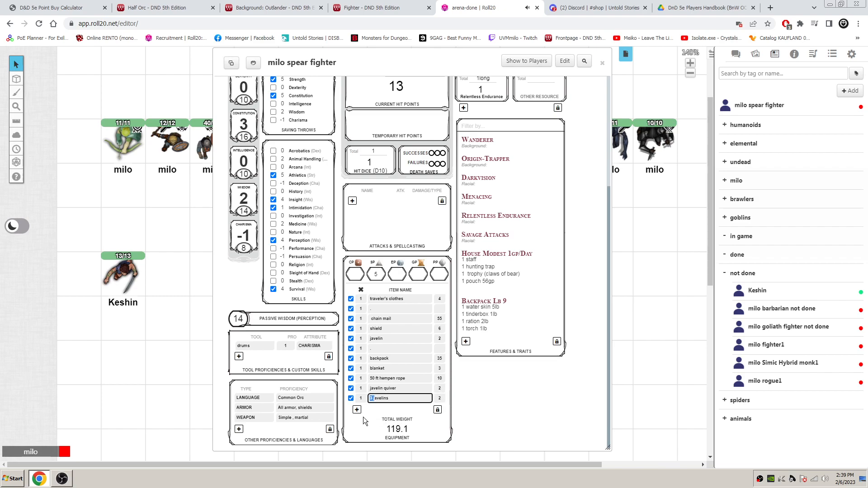
{"action": "key", "text": "BackSpace"}
{"action": "left_click", "coordinate": [393, 398]}
{"action": "key", "text": "BackSpace"}
{"action": "key", "text": "BackSpace"}
{"action": "left_click", "coordinate": [361, 398]}
{"action": "left_click", "coordinate": [394, 400]}
{"action": "type", "text": "j"}
{"action": "key", "text": "Return"}
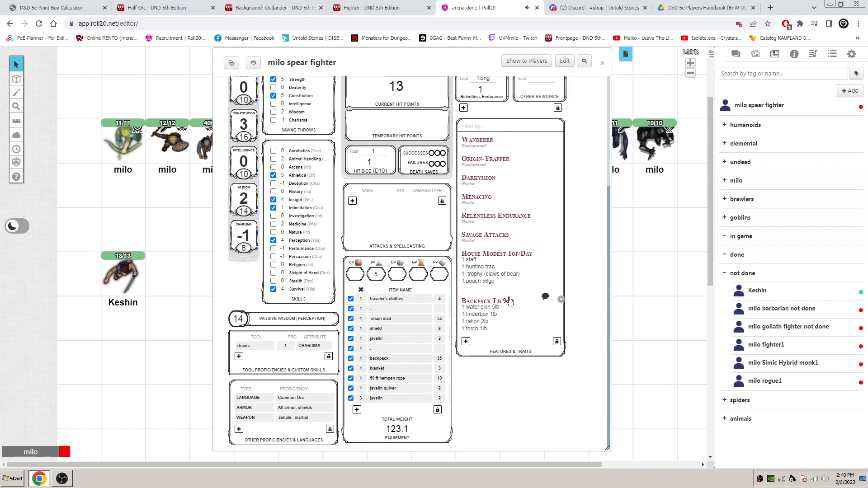
- Add the line "1 messkit 1lb" to the backpack feature's description
{"action": "left_click", "coordinate": [561, 299]}
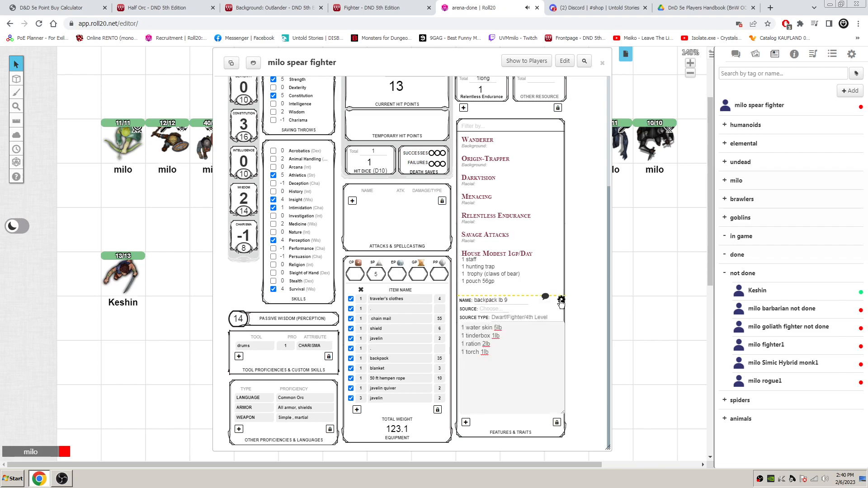
{"action": "left_click", "coordinate": [503, 357]}
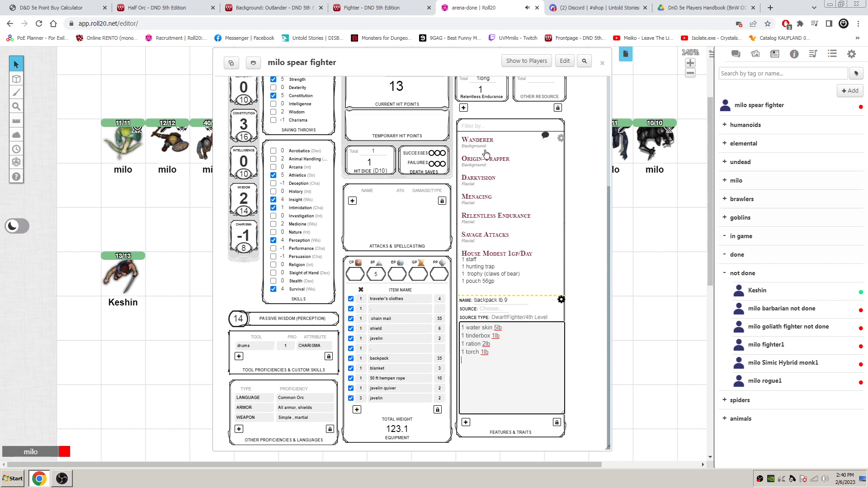
{"action": "key", "text": "Return"}
{"action": "type", "text": "1 messkit 1lb"}
{"action": "right_click", "coordinate": [478, 362]}
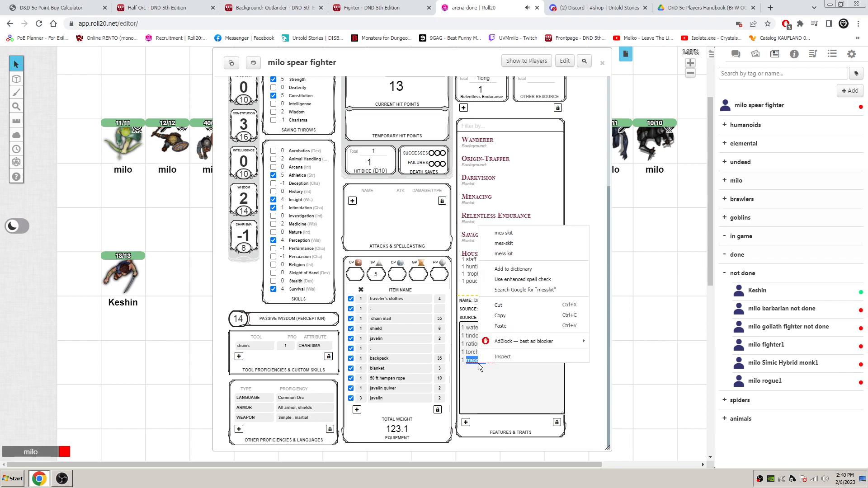
{"action": "left_click", "coordinate": [484, 390]}
- Rename the backpack feature "backpack lb 10" and close its editor
{"action": "left_click", "coordinate": [514, 300]}
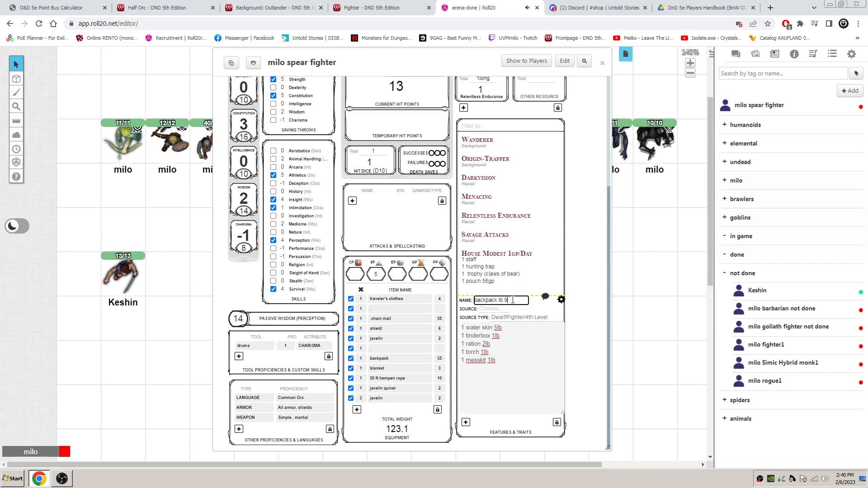
{"action": "type", "text": "0"}
{"action": "key", "text": "Return"}
{"action": "left_click", "coordinate": [561, 299]}
- Add the lines "9 torch" and "9 ration" to the "house modest 1gp/day" feature and close its editor
{"action": "left_click", "coordinate": [561, 251]}
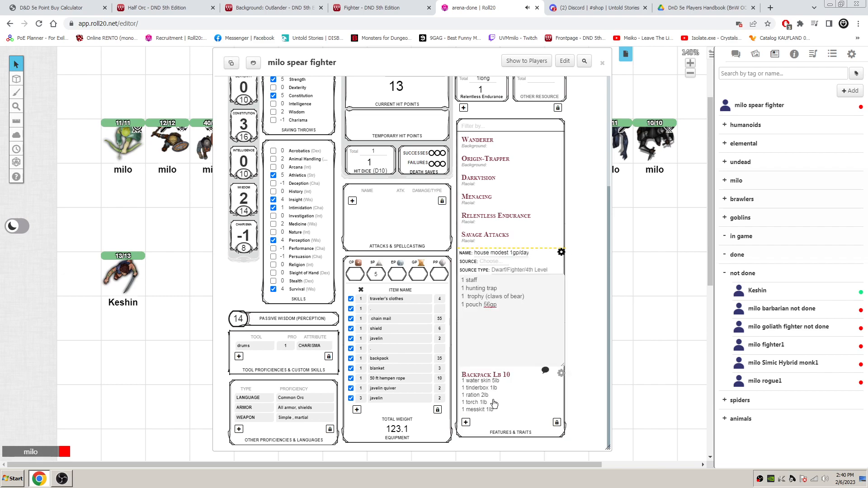
{"action": "left_click", "coordinate": [376, 7]}
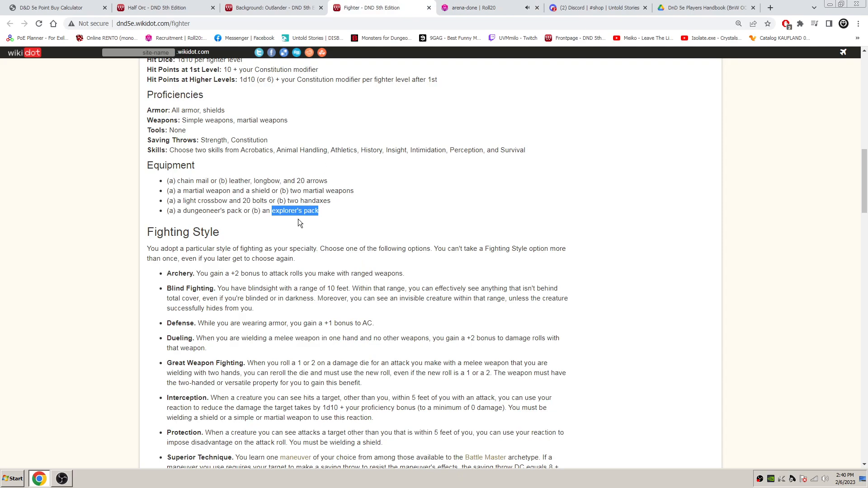
{"action": "left_click", "coordinate": [488, 8]}
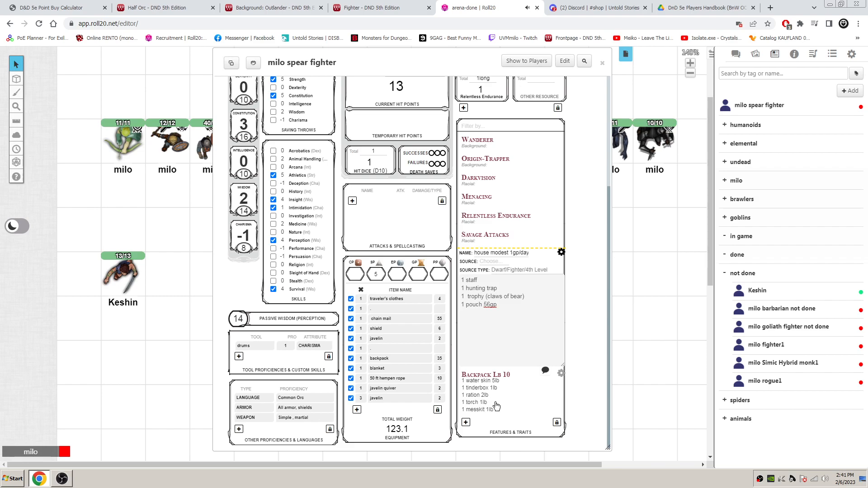
{"action": "left_click", "coordinate": [505, 314]}
{"action": "left_click", "coordinate": [480, 311]}
{"action": "type", "text": "9 torch"}
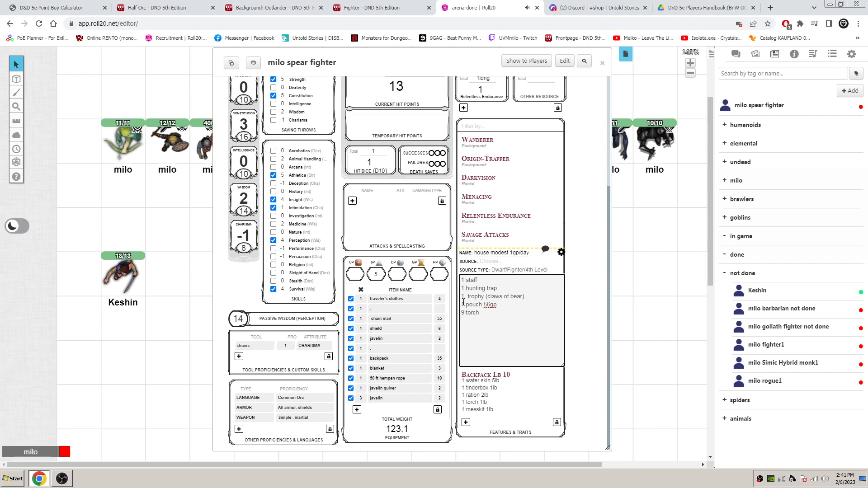
{"action": "key", "text": "Return"}
{"action": "type", "text": "9 ration"}
{"action": "left_click", "coordinate": [561, 252]}
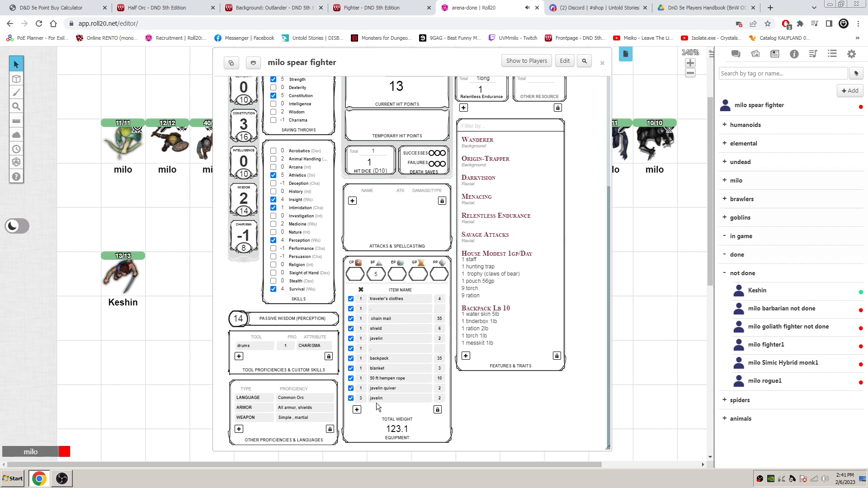
- Copy the "Fighting Style" heading from the Fighter page into the name of a new Roll20 feature with source Class
{"action": "left_click", "coordinate": [377, 6]}
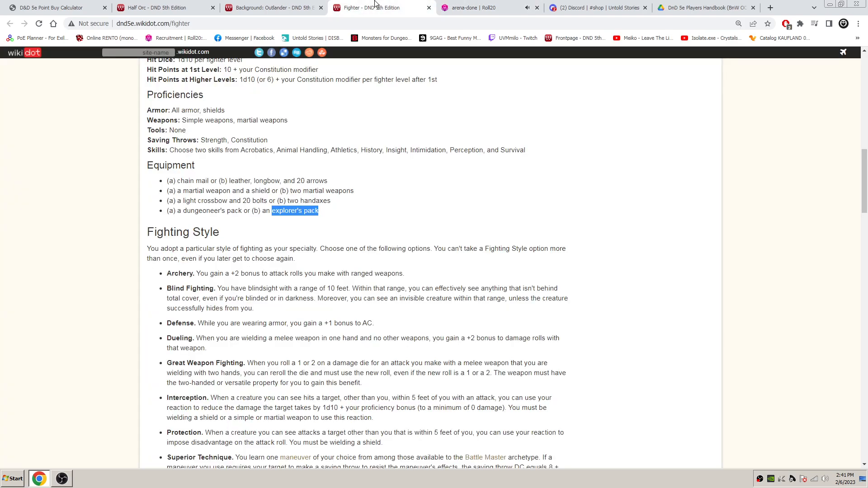
{"action": "left_click_drag", "start_coordinate": [223, 235], "coordinate": [153, 223]}
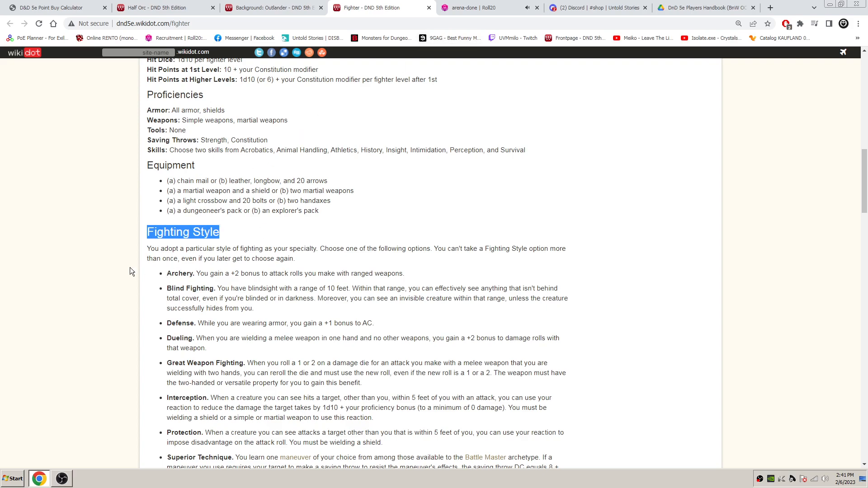
{"action": "left_click", "coordinate": [473, 7]}
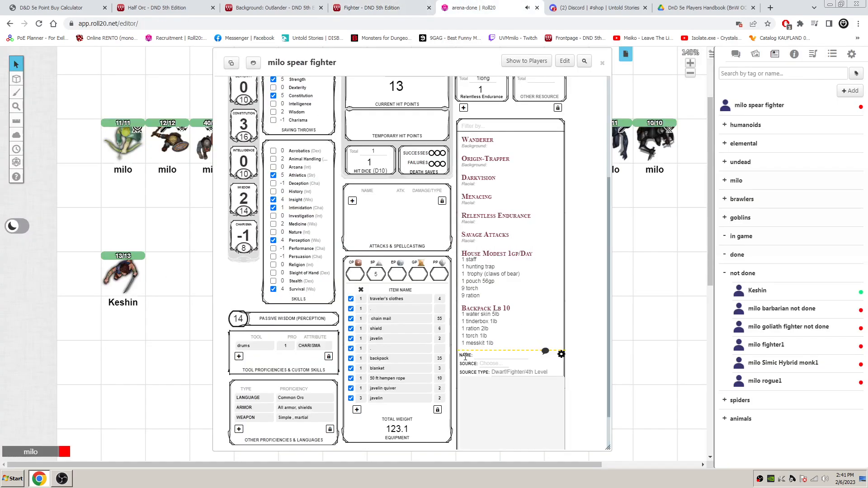
{"action": "scroll", "coordinate": [479, 344], "scroll_direction": "down", "scroll_amount": 1}
{"action": "left_click", "coordinate": [497, 312]}
{"action": "left_click", "coordinate": [494, 336]}
{"action": "left_click", "coordinate": [498, 306]}
{"action": "type", "text": "Fighting Style"}
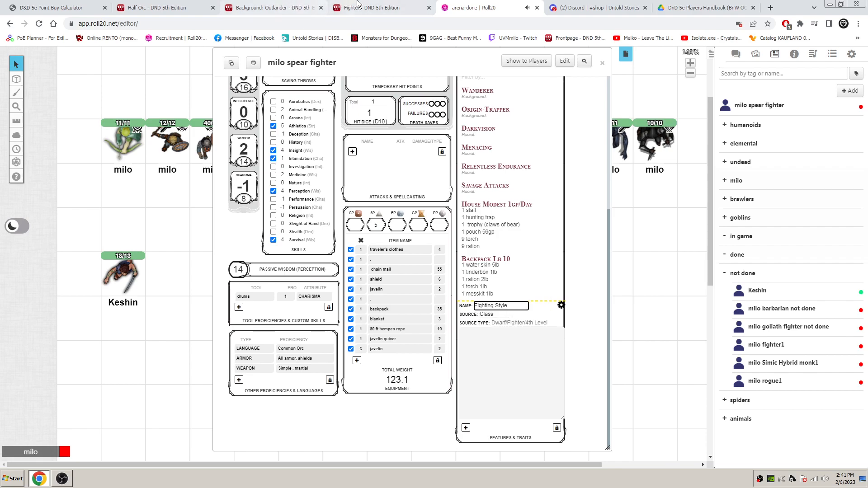
- Review the fighting styles on the Fighter page and append "-Defense" to the Roll20 Fighting Style feature's name
{"action": "left_click", "coordinate": [355, 5]}
{"action": "scroll", "coordinate": [379, 247], "scroll_direction": "down", "scroll_amount": 1}
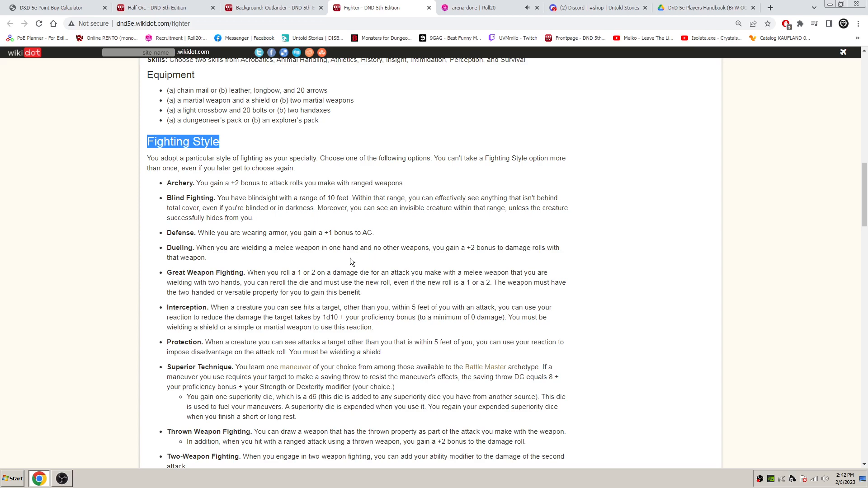
{"action": "scroll", "coordinate": [350, 257], "scroll_direction": "down", "scroll_amount": 1}
{"action": "scroll", "coordinate": [339, 298], "scroll_direction": "down", "scroll_amount": 3}
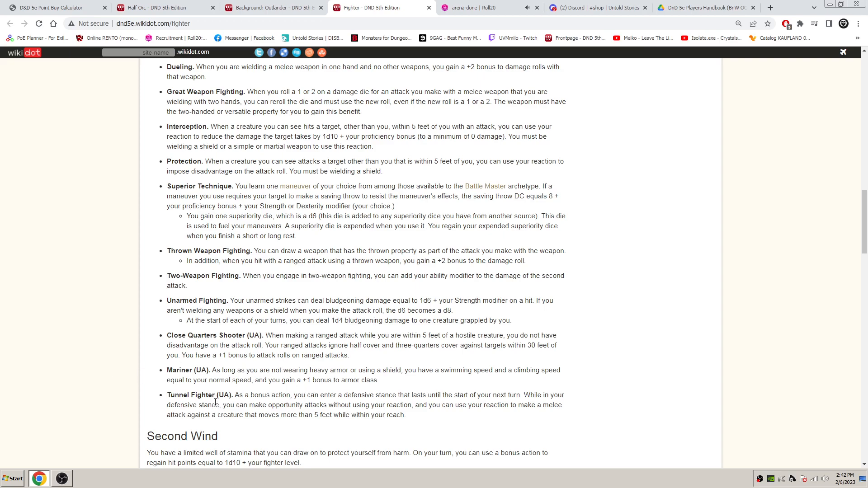
{"action": "scroll", "coordinate": [283, 407], "scroll_direction": "down", "scroll_amount": 1}
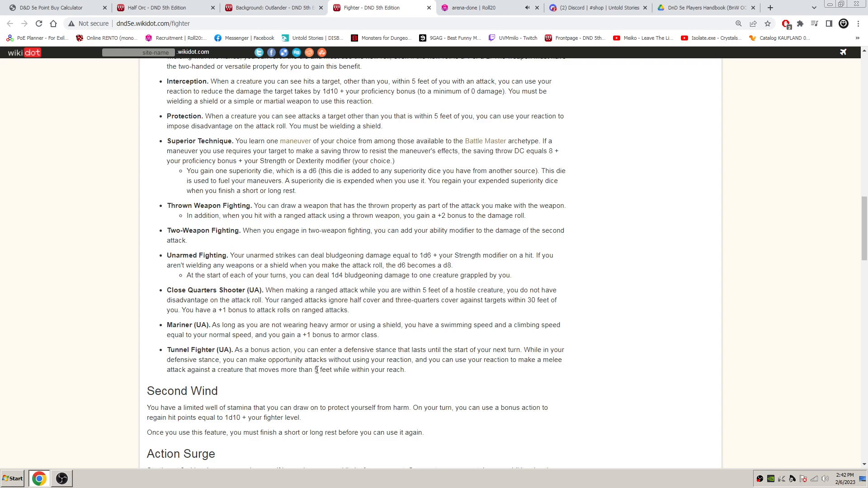
{"action": "scroll", "coordinate": [389, 375], "scroll_direction": "up", "scroll_amount": 1}
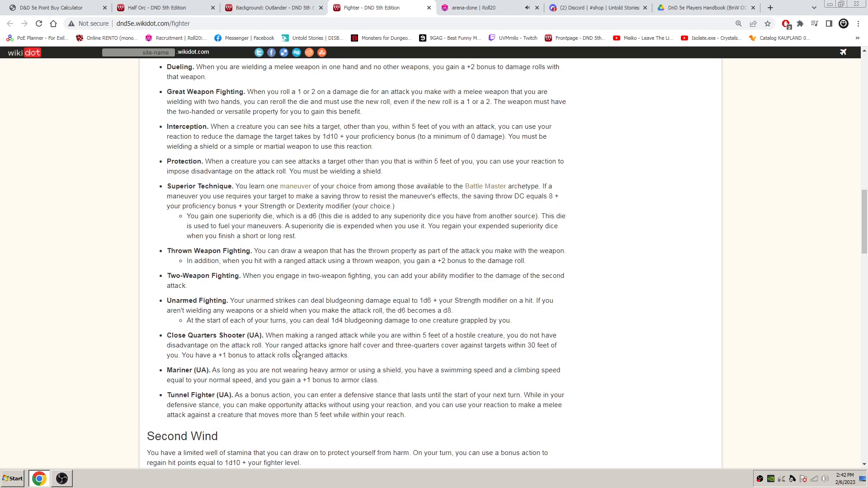
{"action": "scroll", "coordinate": [267, 334], "scroll_direction": "up", "scroll_amount": 2}
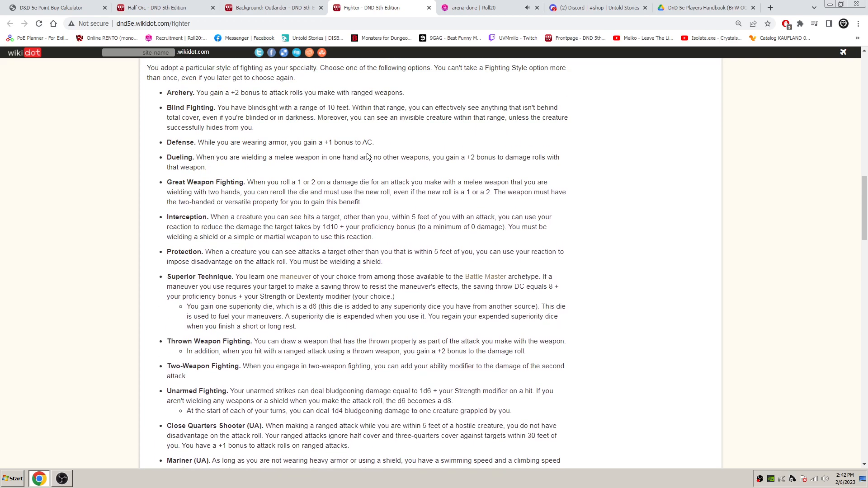
{"action": "left_click_drag", "start_coordinate": [401, 144], "coordinate": [199, 139]}
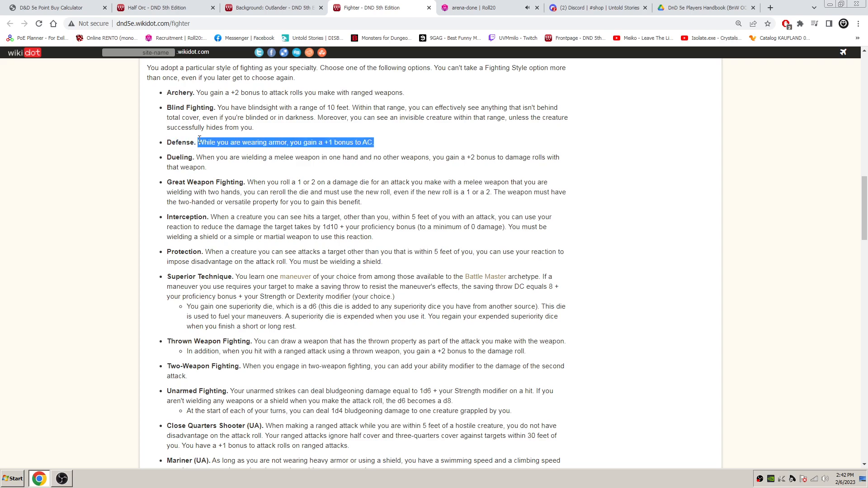
{"action": "double_click", "coordinate": [181, 143]}
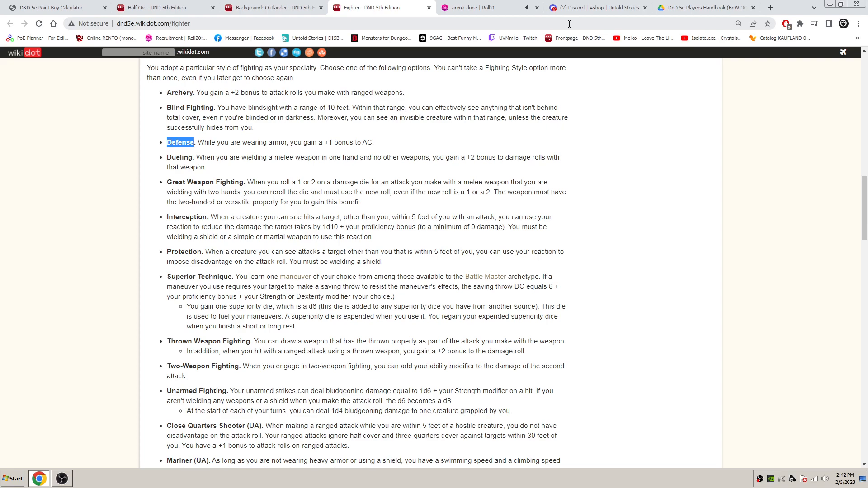
{"action": "left_click", "coordinate": [481, 4]}
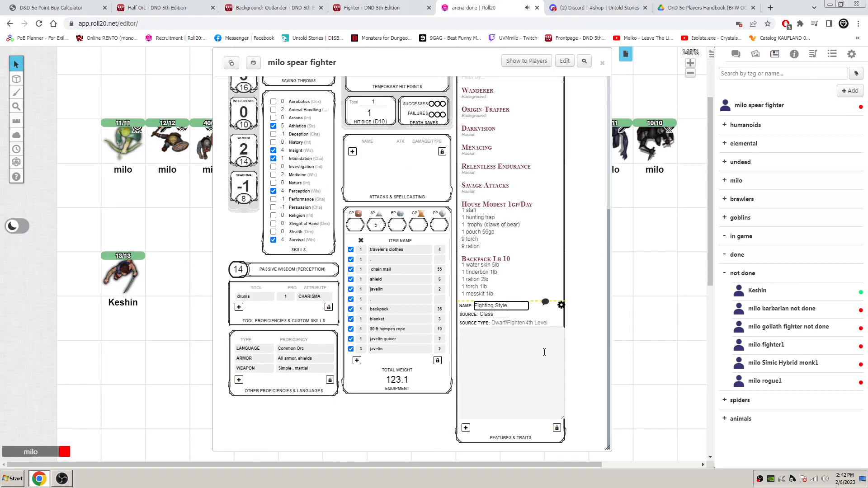
{"action": "left_click", "coordinate": [522, 306]}
{"action": "type", "text": "-Defense"}
- Copy the Defense rule text from the Fighter page into the Fighting Style-Defense feature's description and close its editor
{"action": "left_click", "coordinate": [511, 328]}
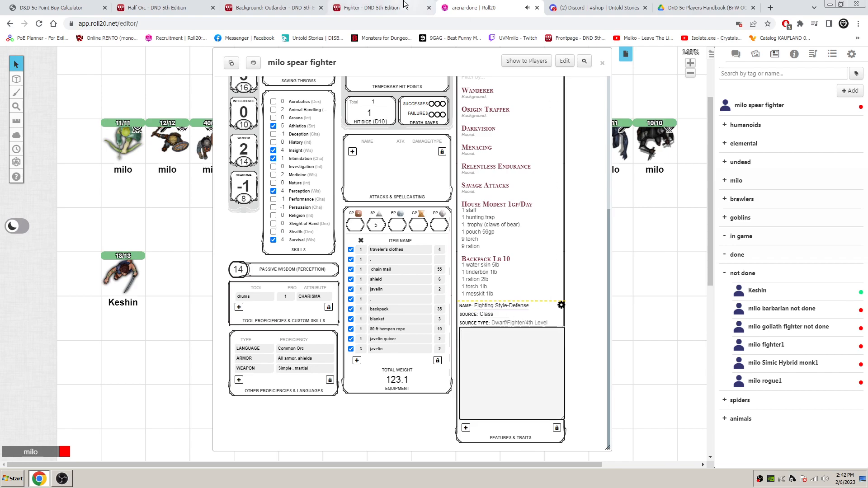
{"action": "left_click", "coordinate": [371, 8]}
{"action": "left_click_drag", "start_coordinate": [379, 143], "coordinate": [197, 143]}
{"action": "key", "text": "ctrl+c"}
{"action": "left_click", "coordinate": [472, 8]}
{"action": "left_click", "coordinate": [525, 340]}
{"action": "key", "text": "ctrl+v"}
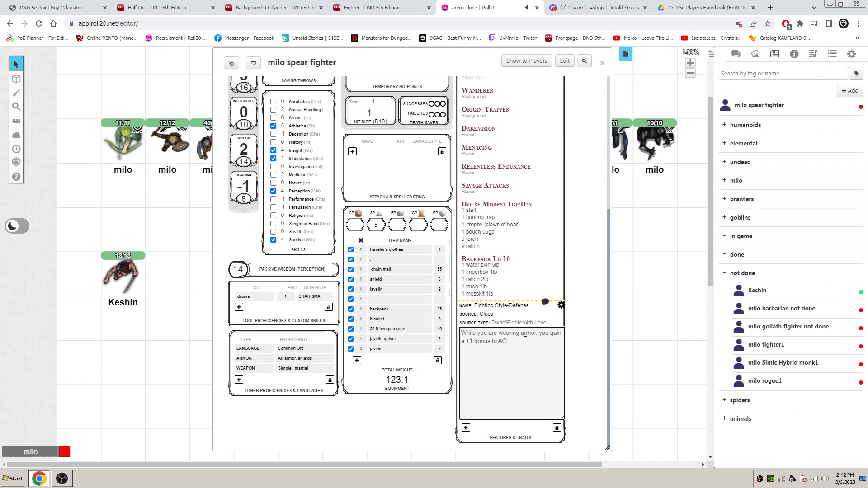
{"action": "left_click", "coordinate": [561, 305]}
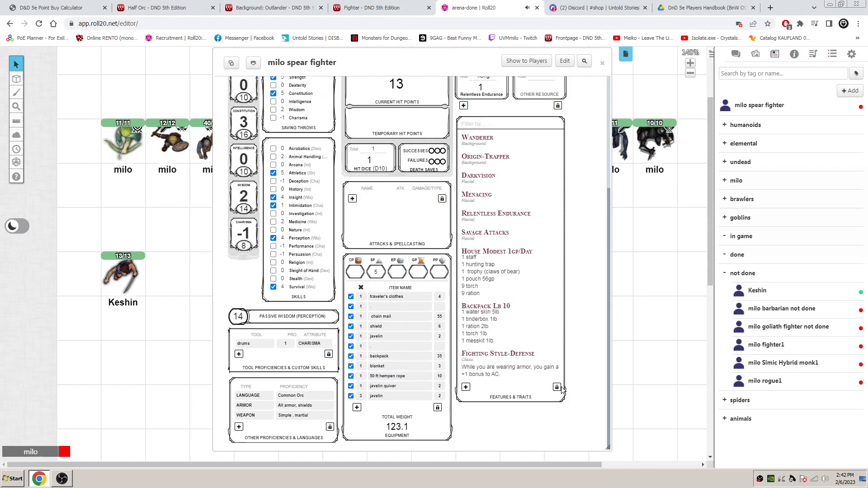
- Move the Fighting Style-Defense feature to the beginning of the features list and lock the list again
{"action": "left_click", "coordinate": [556, 387]}
{"action": "left_click_drag", "start_coordinate": [467, 354], "coordinate": [466, 138]}
{"action": "left_click", "coordinate": [556, 388]}
- Set the character's armor class to 17+2
{"action": "scroll", "coordinate": [498, 295], "scroll_direction": "up", "scroll_amount": 4}
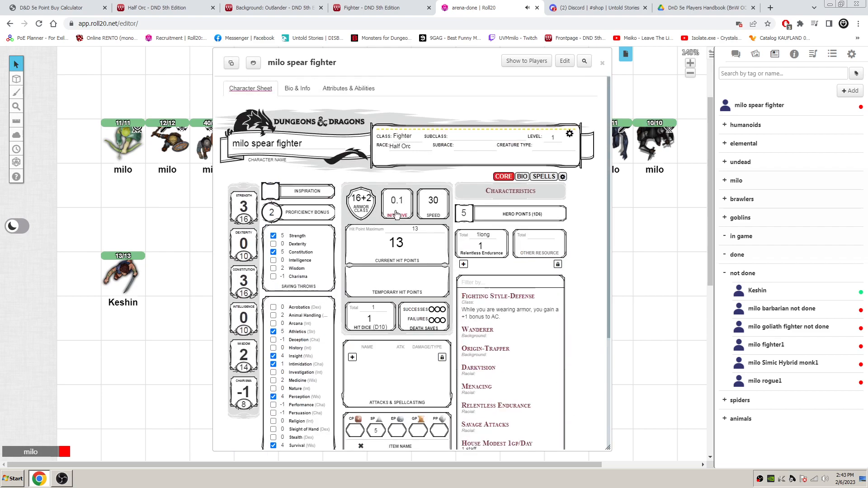
{"action": "left_click_drag", "start_coordinate": [360, 199], "coordinate": [362, 200]}
{"action": "type", "text": "7"}
{"action": "key", "text": "Return"}
- Copy the "Second Wind" heading from the Fighter page into the name of a new Roll20 feature with source Class
{"action": "left_click", "coordinate": [395, 4]}
{"action": "scroll", "coordinate": [304, 224], "scroll_direction": "down", "scroll_amount": 10}
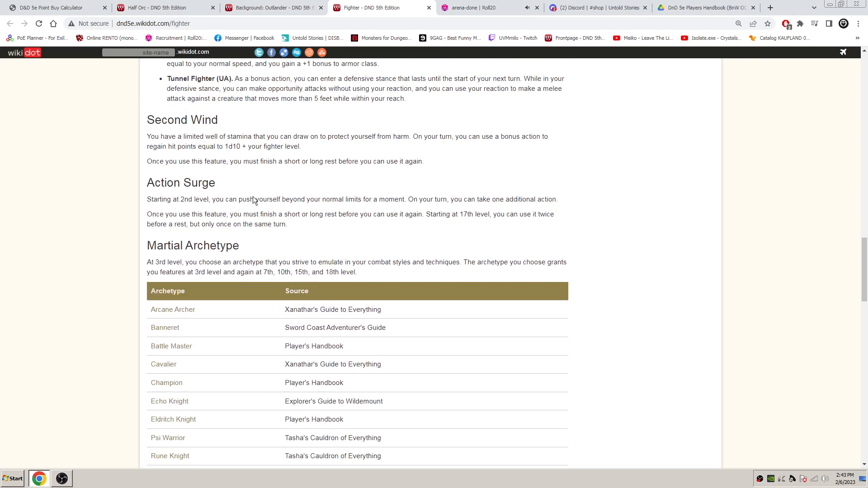
{"action": "left_click_drag", "start_coordinate": [147, 120], "coordinate": [217, 119]}
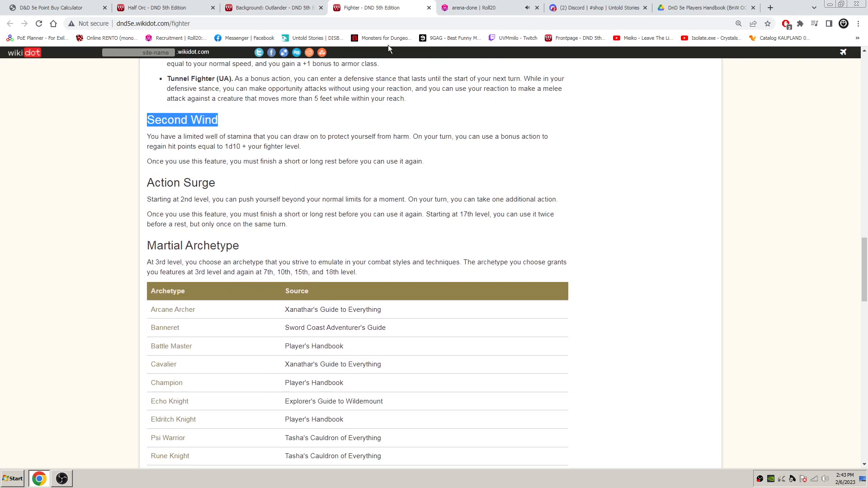
{"action": "left_click", "coordinate": [475, 8]}
{"action": "scroll", "coordinate": [470, 362], "scroll_direction": "down", "scroll_amount": 4}
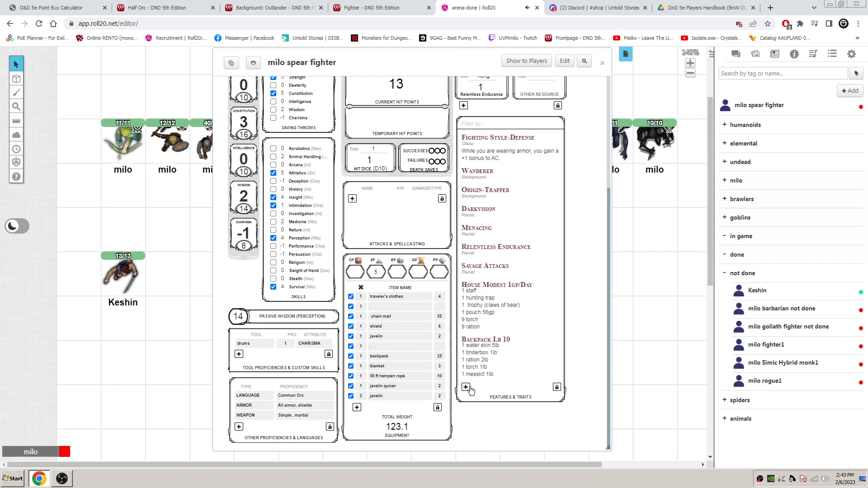
{"action": "left_click", "coordinate": [466, 388]}
{"action": "scroll", "coordinate": [470, 390], "scroll_direction": "down", "scroll_amount": 2}
{"action": "left_click", "coordinate": [497, 307]}
{"action": "type", "text": "Second Wind"}
{"action": "left_click", "coordinate": [500, 316]}
{"action": "left_click", "coordinate": [497, 335]}
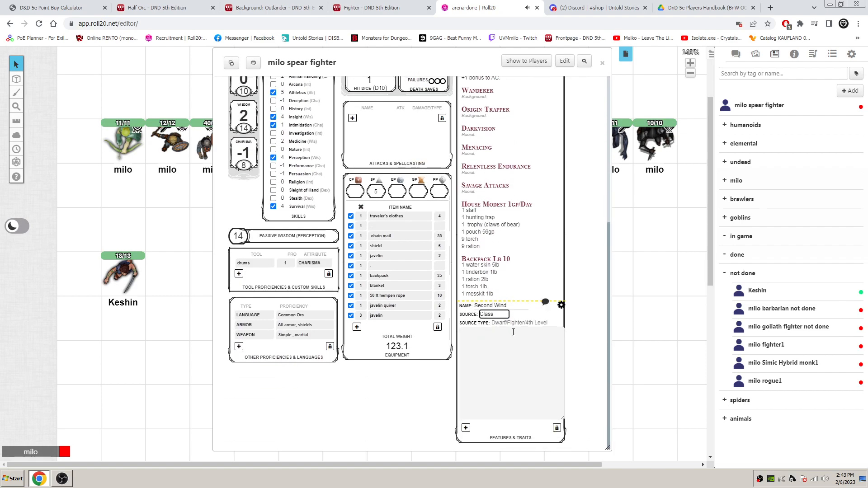
- Copy the Second Wind rule text from the Fighter page into the new feature's description and close its editor
{"action": "left_click", "coordinate": [371, 8]}
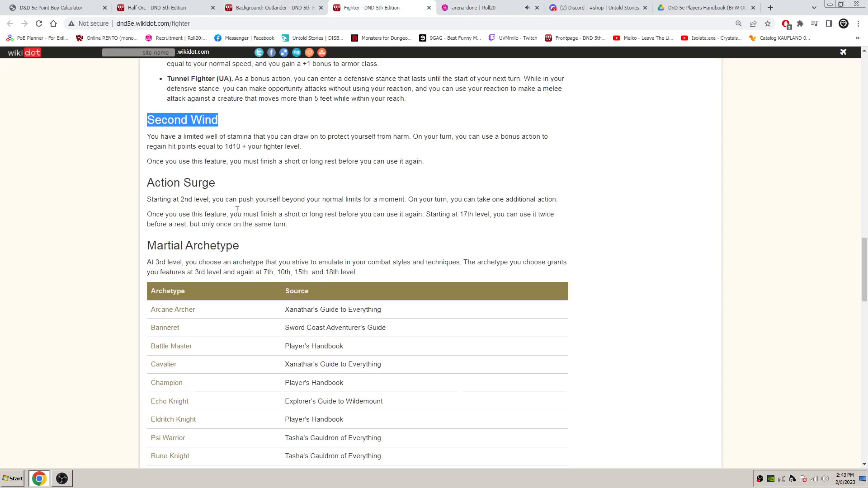
{"action": "left_click_drag", "start_coordinate": [434, 163], "coordinate": [167, 124]}
{"action": "key", "text": "ctrl+c"}
{"action": "left_click", "coordinate": [470, 7]}
{"action": "left_click", "coordinate": [505, 361]}
{"action": "key", "text": "ctrl+v"}
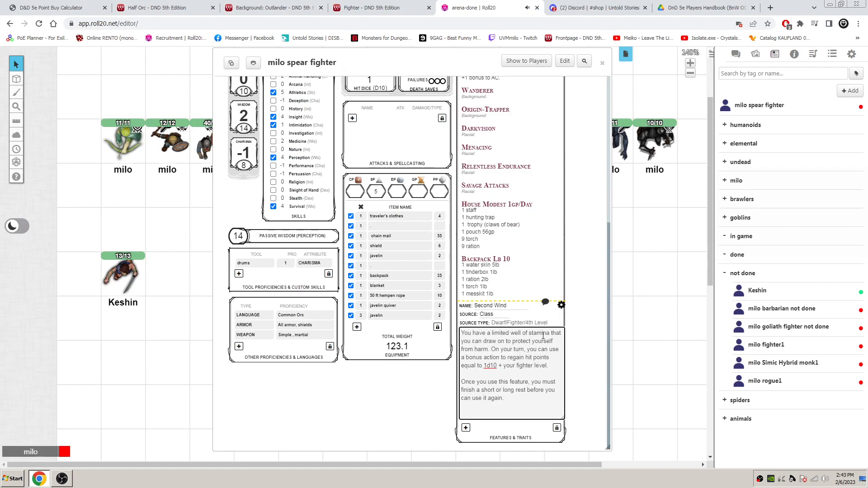
{"action": "left_click", "coordinate": [561, 305]}
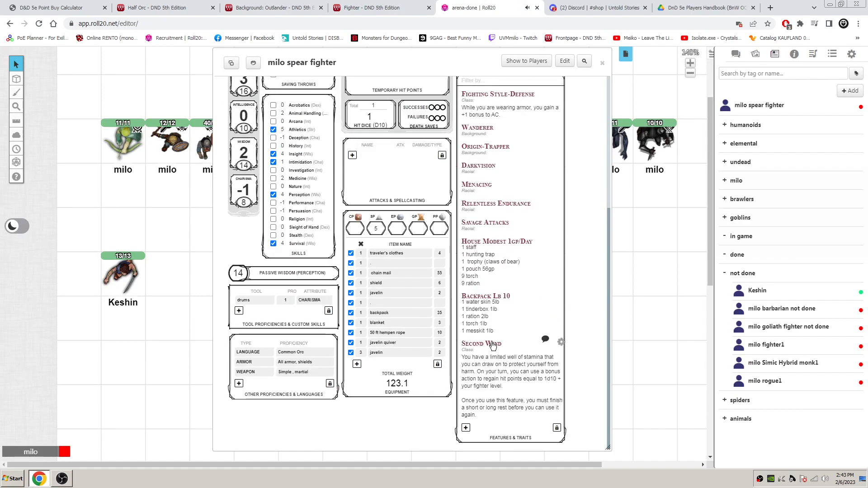
- Move the Second Wind feature above Fighting Style-Defense in the features list and lock the list again
{"action": "scroll", "coordinate": [493, 345], "scroll_direction": "up", "scroll_amount": 1}
{"action": "left_click", "coordinate": [555, 406]}
{"action": "left_click_drag", "start_coordinate": [461, 388], "coordinate": [462, 138]}
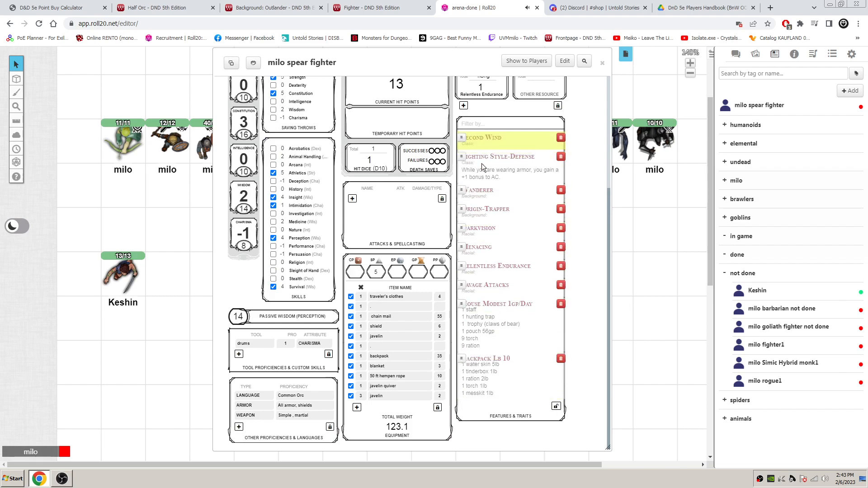
{"action": "left_click", "coordinate": [556, 406]}
- Copy the Second Wind feature's name into the label of the empty resource beside Relentless Endurance
{"action": "scroll", "coordinate": [508, 331], "scroll_direction": "up", "scroll_amount": 3}
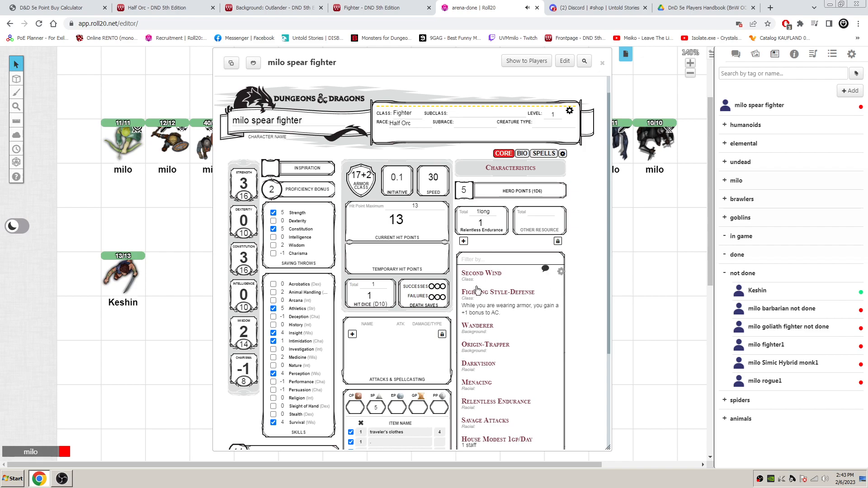
{"action": "left_click", "coordinate": [538, 222]}
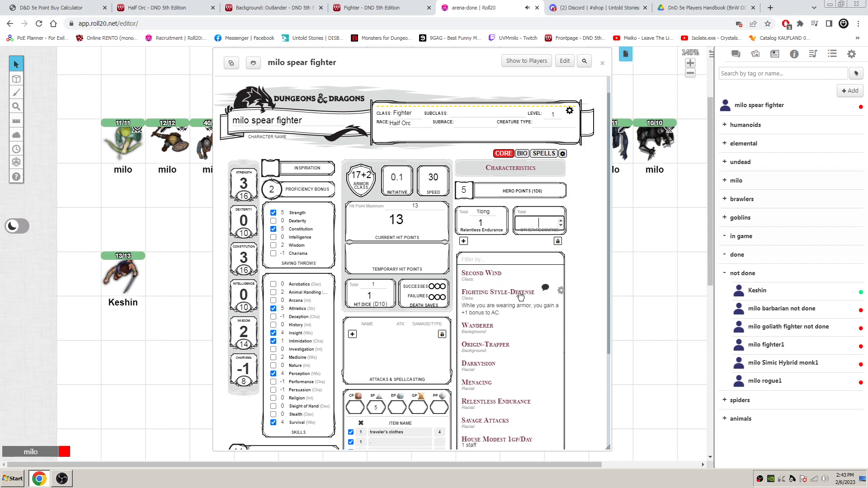
{"action": "left_click", "coordinate": [561, 272]}
{"action": "left_click_drag", "start_coordinate": [511, 272], "coordinate": [473, 272]}
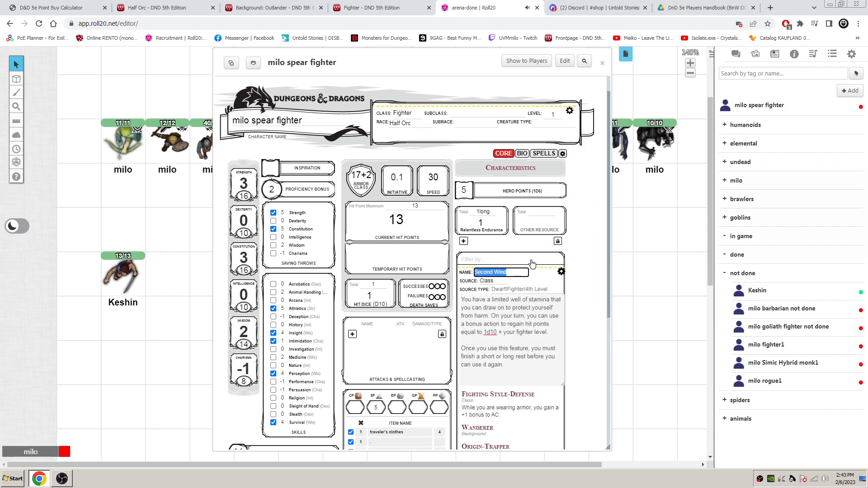
{"action": "left_click", "coordinate": [561, 271]}
{"action": "left_click", "coordinate": [532, 228]}
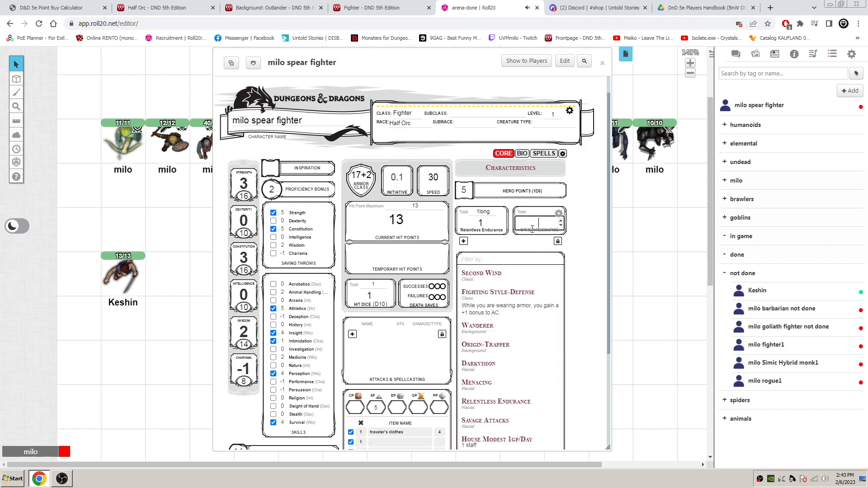
{"action": "left_click", "coordinate": [527, 230]}
{"action": "key", "text": "ctrl+v"}
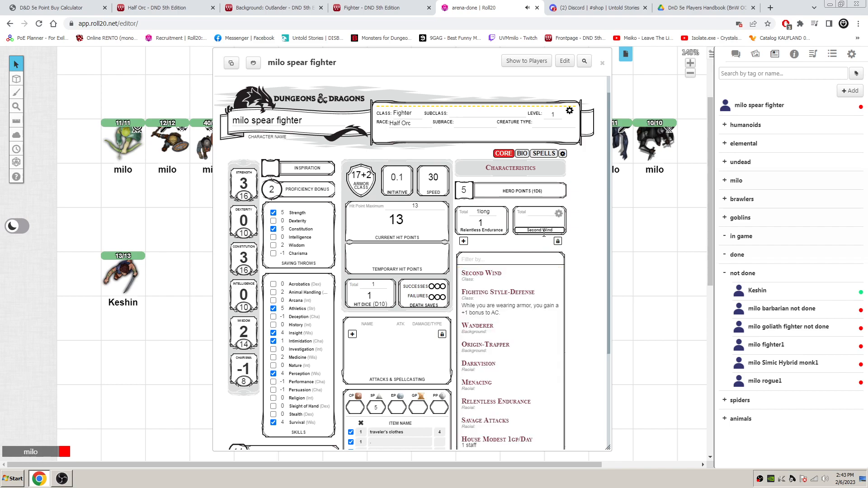
- Set the Second Wind resource's total to "1short"
{"action": "left_click", "coordinate": [544, 214]}
{"action": "type", "text": "1short"}
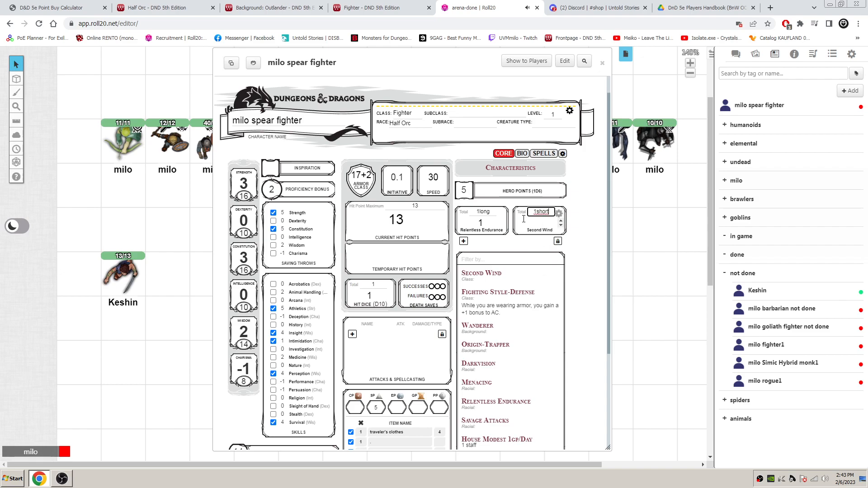
{"action": "left_click", "coordinate": [561, 216]}
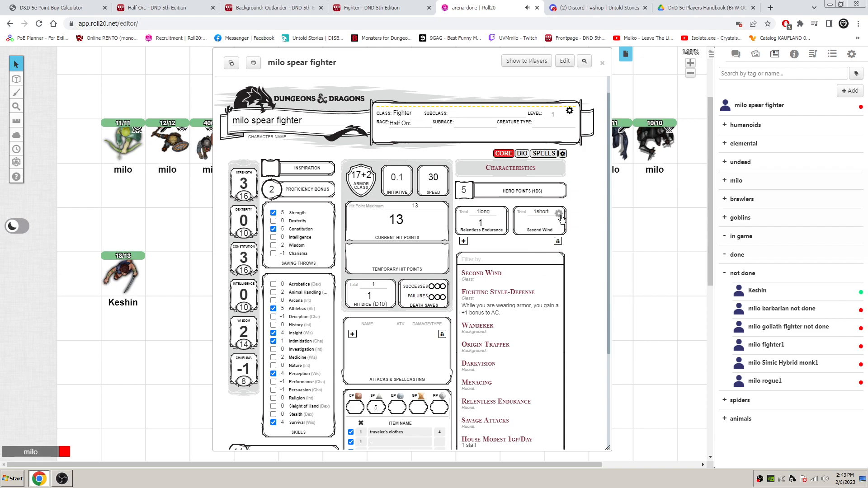
- Set the Second Wind resource's current value to 1 and collapse the Fighting Style-Defense and Second Wind descriptions
{"action": "left_click", "coordinate": [519, 278]}
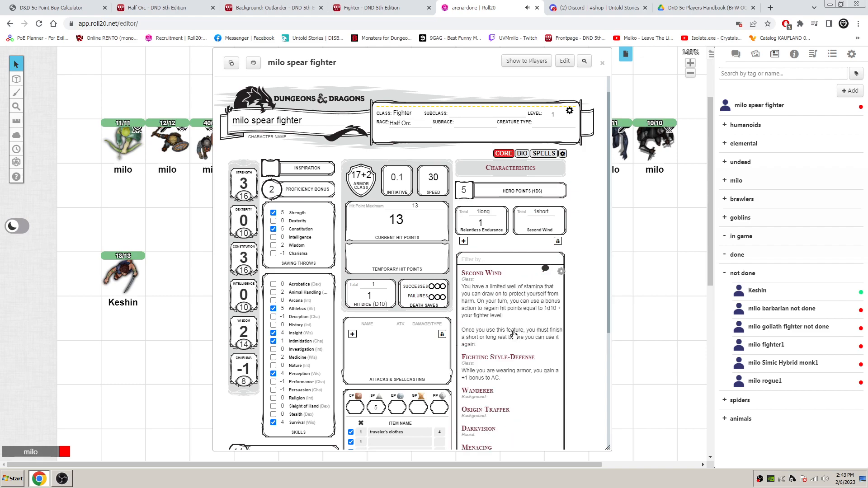
{"action": "left_click", "coordinate": [497, 360]}
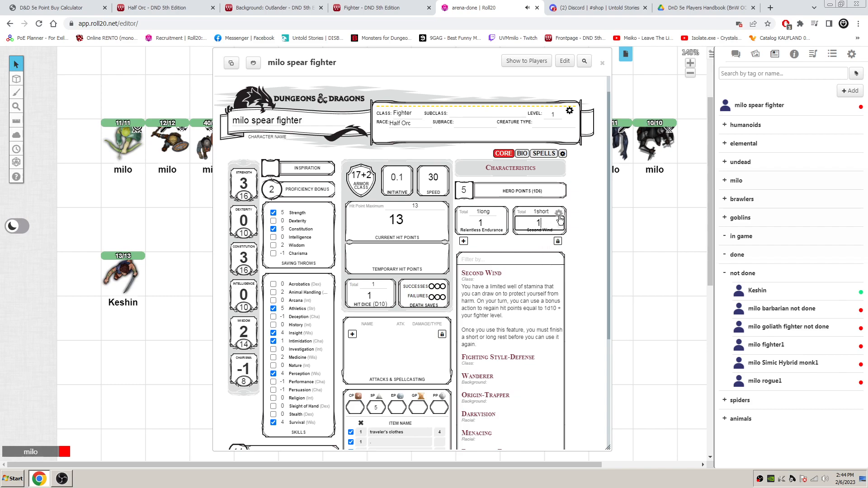
{"action": "left_click", "coordinate": [559, 214]}
{"action": "left_click", "coordinate": [559, 214]}
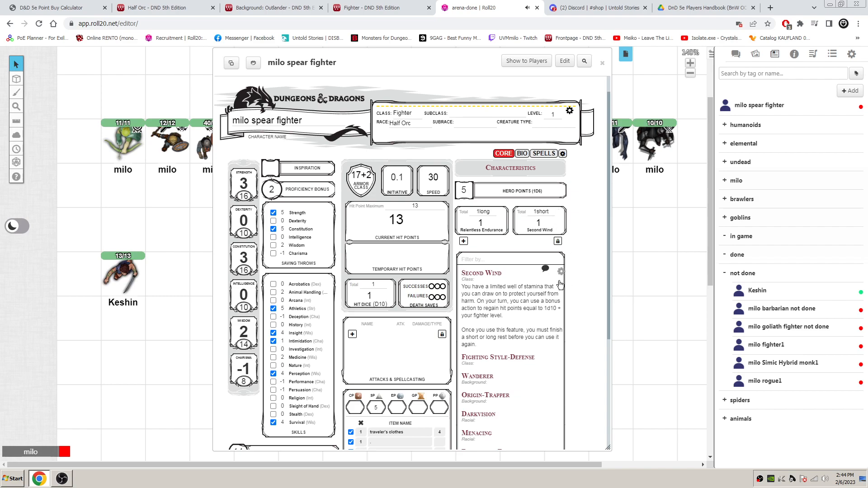
{"action": "left_click", "coordinate": [495, 277]}
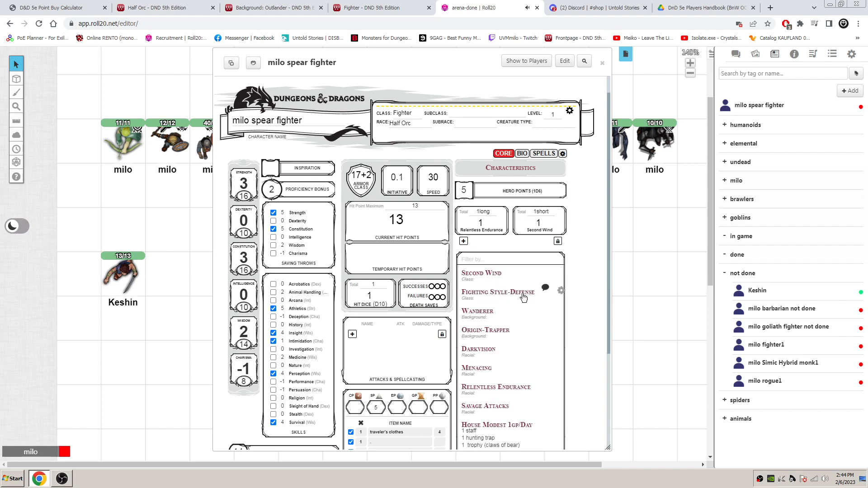
- Add a new entry to the attacks list and enter "javeli" as its name
{"action": "scroll", "coordinate": [448, 303], "scroll_direction": "down", "scroll_amount": 3}
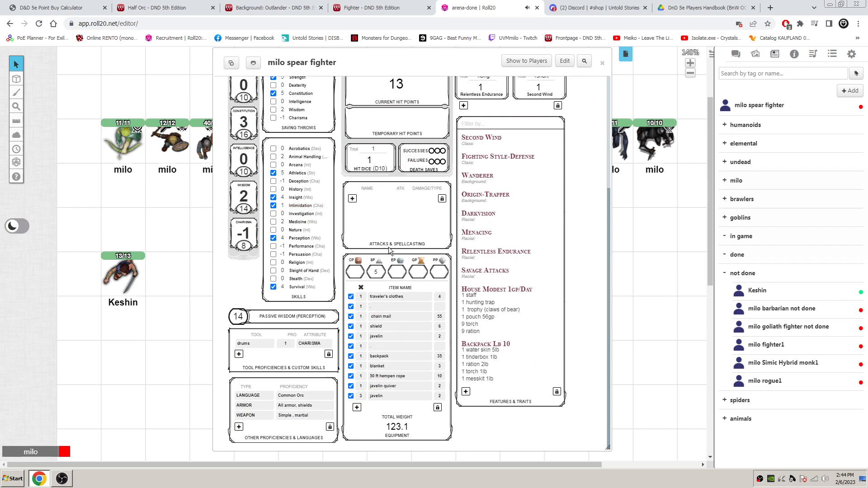
{"action": "scroll", "coordinate": [411, 213], "scroll_direction": "up", "scroll_amount": 3}
{"action": "scroll", "coordinate": [414, 261], "scroll_direction": "down", "scroll_amount": 3}
{"action": "left_click", "coordinate": [352, 199]}
{"action": "left_click", "coordinate": [388, 197]}
{"action": "type", "text": "aveli"}
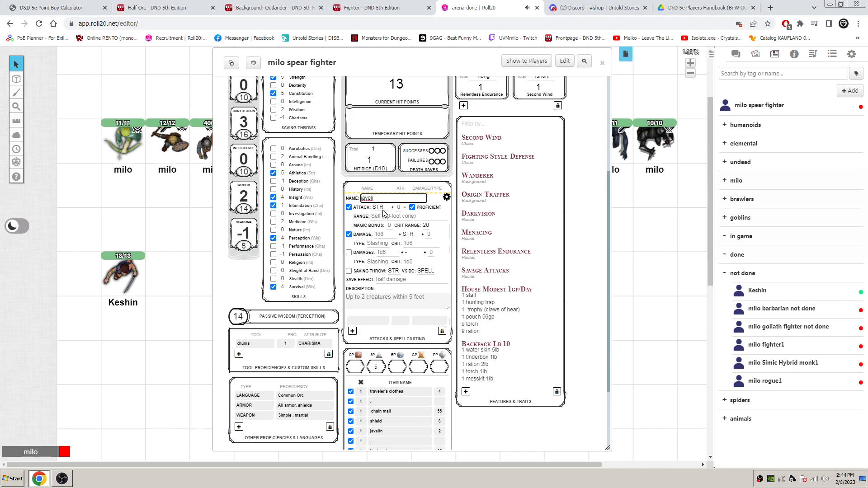
- Look up the javelin's damage and thrown range in the Weapons table of the Player's Handbook PDF
{"action": "left_click", "coordinate": [711, 4]}
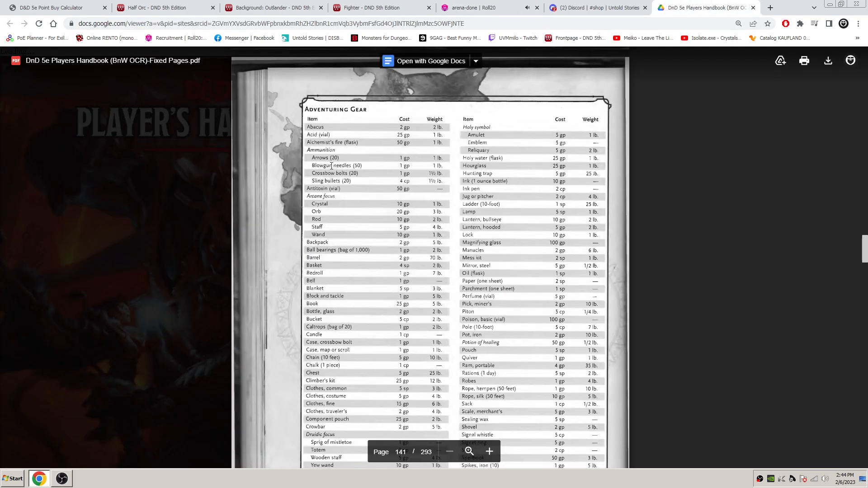
{"action": "scroll", "coordinate": [329, 156], "scroll_direction": "up", "scroll_amount": 10}
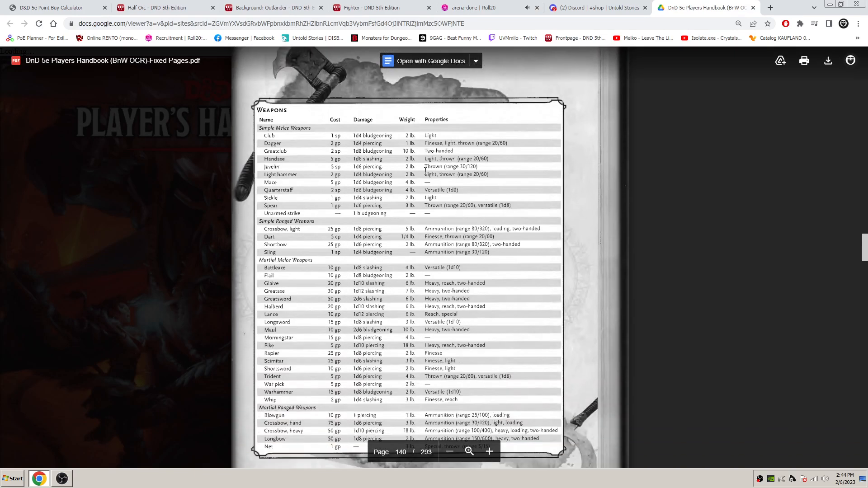
{"action": "left_click_drag", "start_coordinate": [425, 167], "coordinate": [480, 168]}
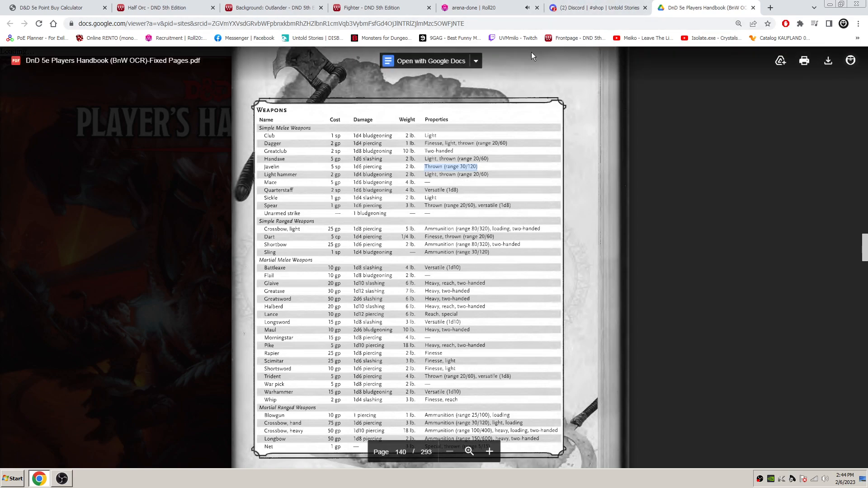
- Back in Roll20, set the new attack's damage to 1d6 and its type to piercing, and close the entry
{"action": "left_click", "coordinate": [494, 4]}
{"action": "double_click", "coordinate": [392, 235]}
{"action": "type", "text": "1d6"}
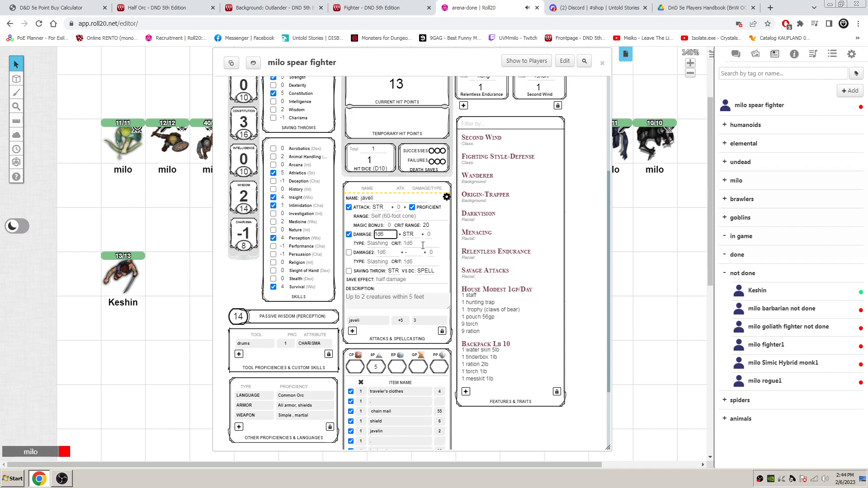
{"action": "key", "text": "Tab"}
{"action": "type", "text": "pierceing"}
{"action": "left_click", "coordinate": [447, 197]}
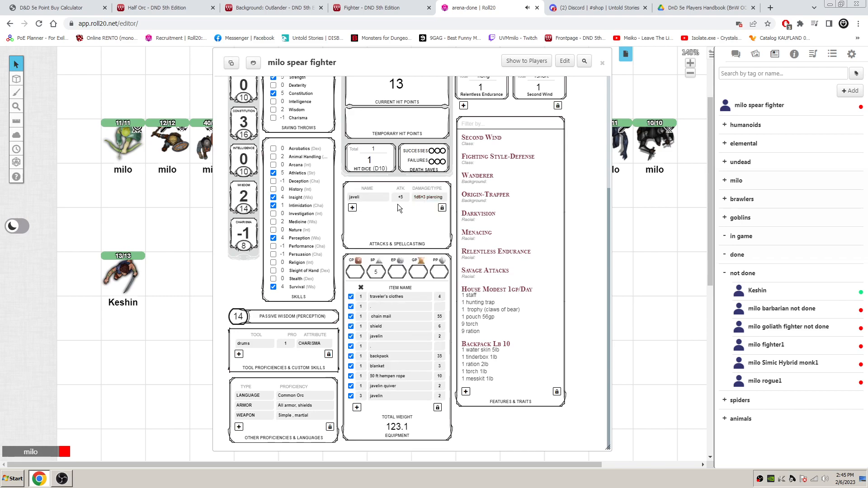
- Correct the attack's name to "javelin" and close its editing form
{"action": "left_click", "coordinate": [446, 197]}
{"action": "left_click", "coordinate": [390, 198]}
{"action": "type", "text": "n"}
{"action": "left_click", "coordinate": [446, 197]}
{"action": "scroll", "coordinate": [406, 239], "scroll_direction": "up", "scroll_amount": 3}
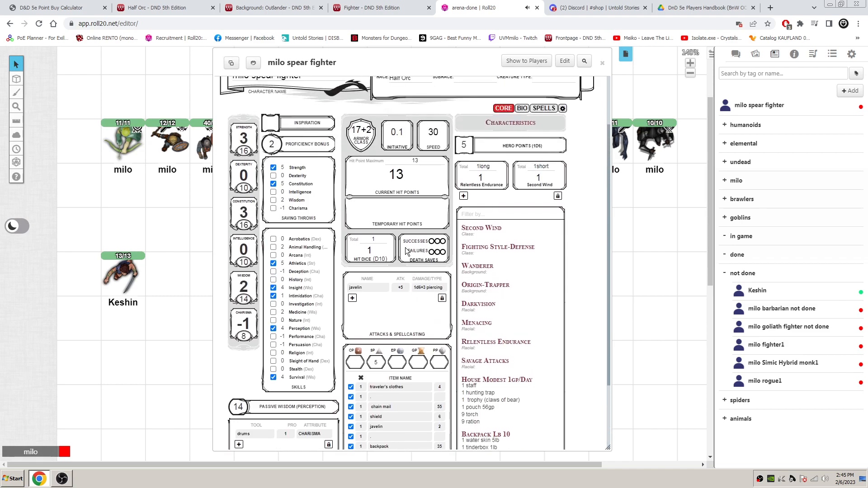
- Check the Weapons table in the Player's Handbook PDF again and return to the Roll20 character sheet
{"action": "left_click", "coordinate": [698, 8]}
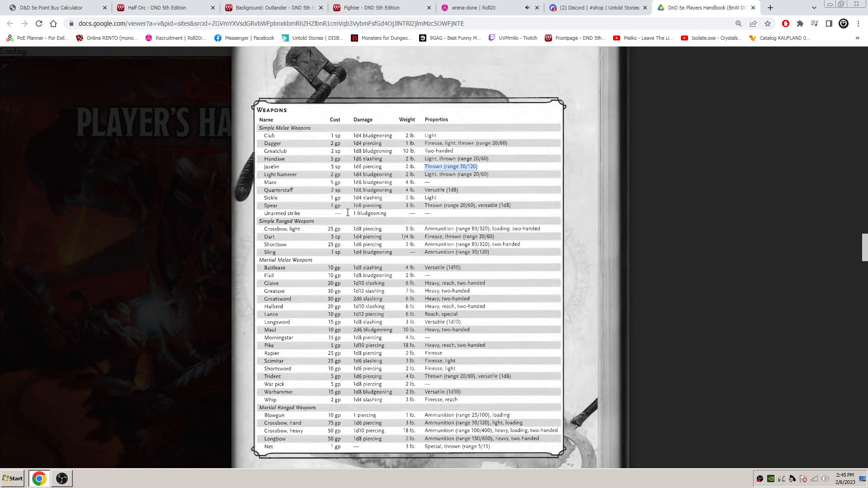
{"action": "left_click", "coordinate": [516, 7]}
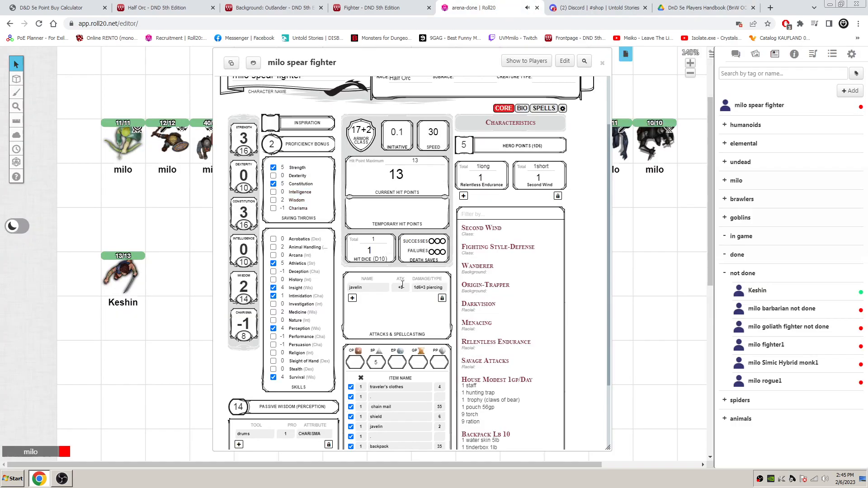
{"action": "scroll", "coordinate": [381, 299], "scroll_direction": "down", "scroll_amount": 2}
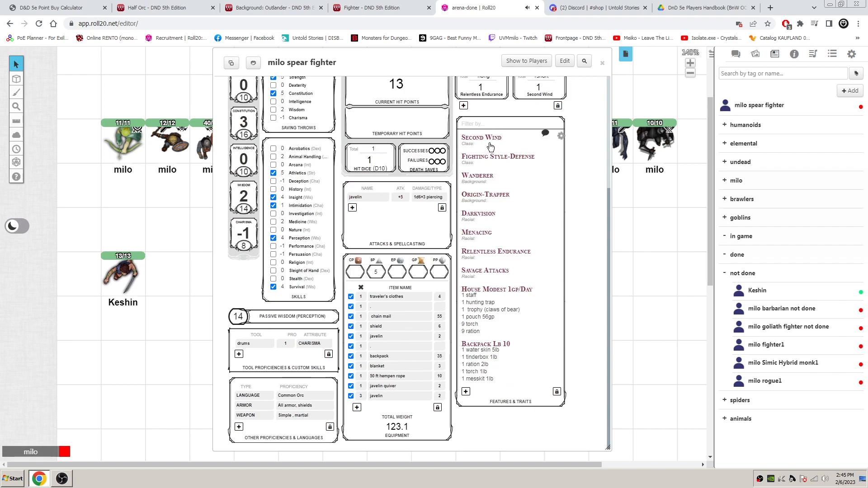
- Add an attack entry named "second wind" with its attack roll and proficiency switched off
{"action": "scroll", "coordinate": [488, 149], "scroll_direction": "up", "scroll_amount": 1}
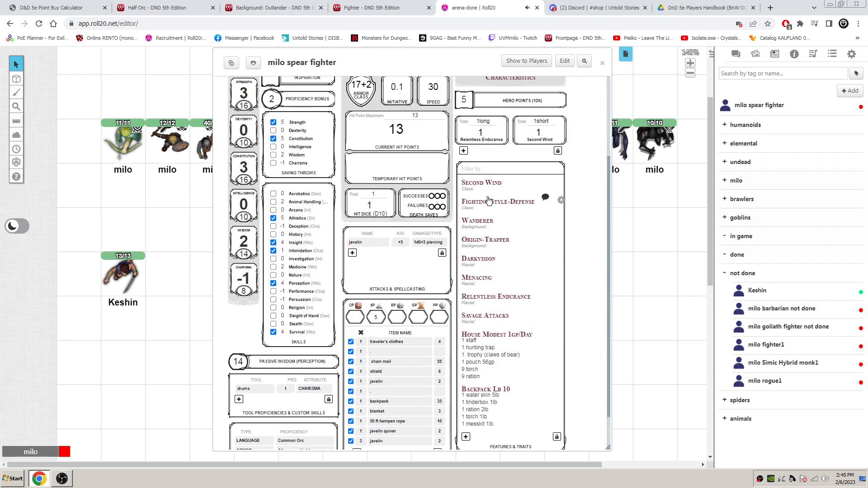
{"action": "left_click", "coordinate": [352, 253]}
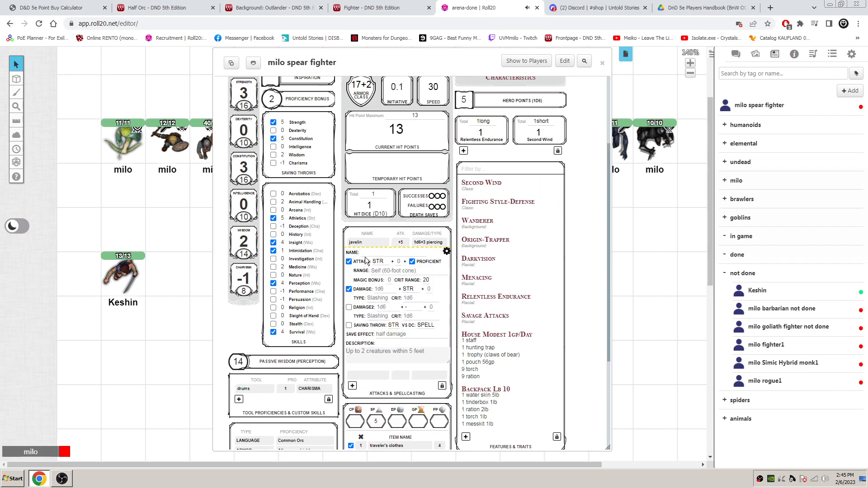
{"action": "left_click", "coordinate": [379, 251]}
{"action": "type", "text": "second winds"}
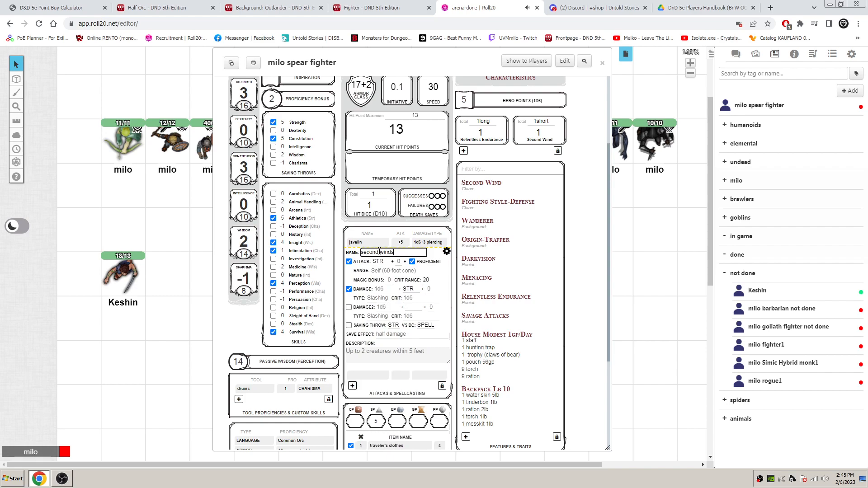
{"action": "key", "text": "BackSpace"}
{"action": "left_click", "coordinate": [349, 262]}
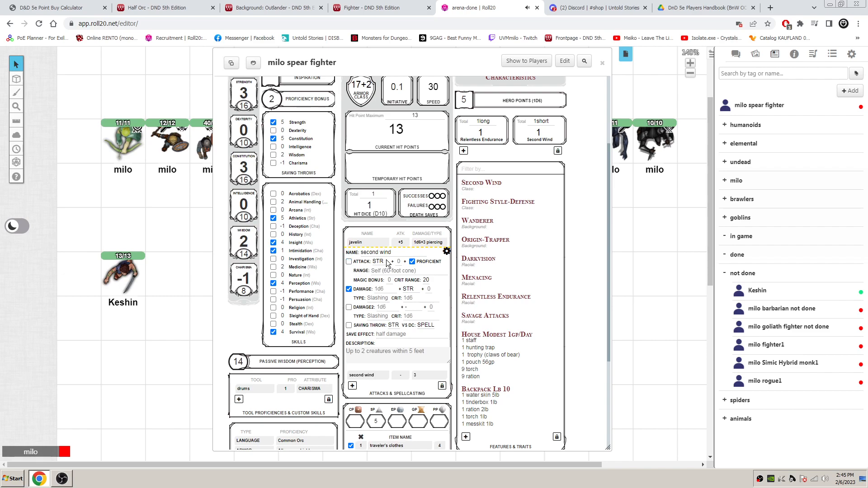
{"action": "left_click", "coordinate": [411, 261]}
- Enter "heald" as second wind's damage type and set its damage ability modifier to none
{"action": "left_click", "coordinate": [388, 289]}
{"action": "left_click", "coordinate": [378, 299]}
{"action": "type", "text": "heald"}
{"action": "left_click", "coordinate": [385, 290]}
{"action": "left_click", "coordinate": [412, 290]}
{"action": "left_click", "coordinate": [410, 296]}
{"action": "left_click", "coordinate": [431, 290]}
{"action": "left_click", "coordinate": [385, 289]}
- Consult the Second Wind feature's description, set the second wind entry's damage to 1d10 with a bonus of 1, and close it
{"action": "left_click", "coordinate": [492, 184]}
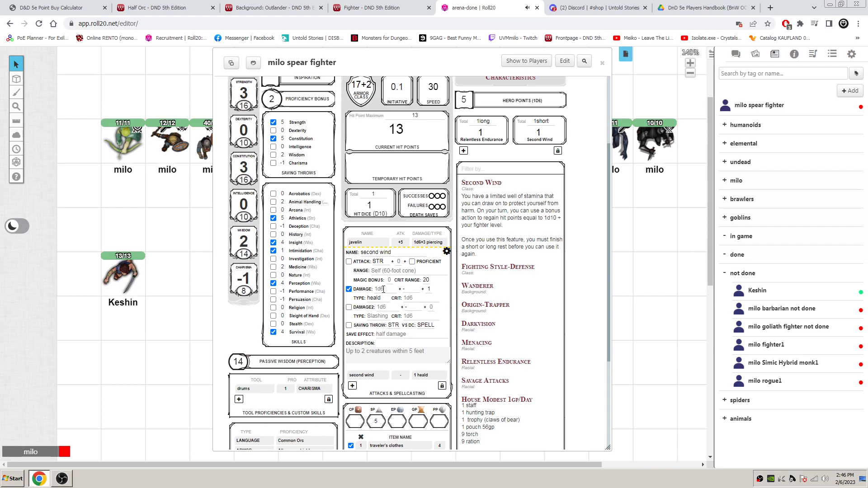
{"action": "left_click", "coordinate": [428, 289]}
{"action": "type", "text": "1"}
{"action": "left_click", "coordinate": [387, 289]}
{"action": "type", "text": "1d10"}
{"action": "left_click", "coordinate": [447, 251]}
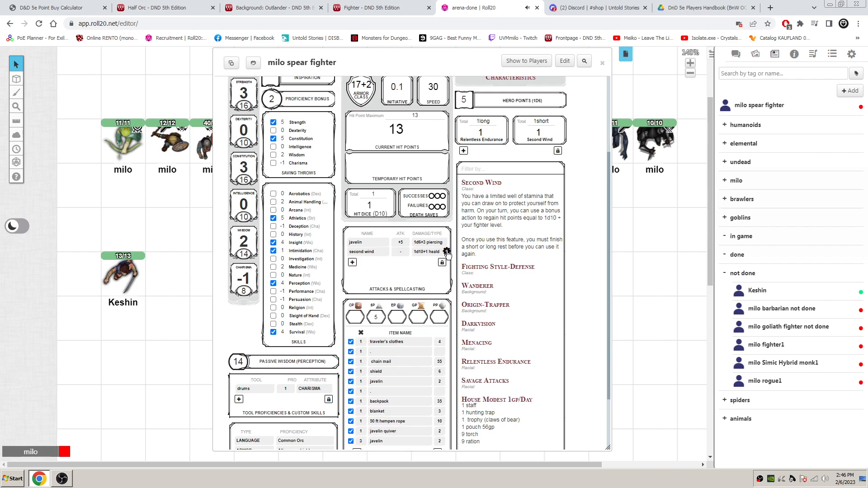
- Correct second wind's damage type to "heal", close the entry and collapse the Second Wind feature description
{"action": "left_click", "coordinate": [447, 252]}
{"action": "left_click", "coordinate": [385, 299]}
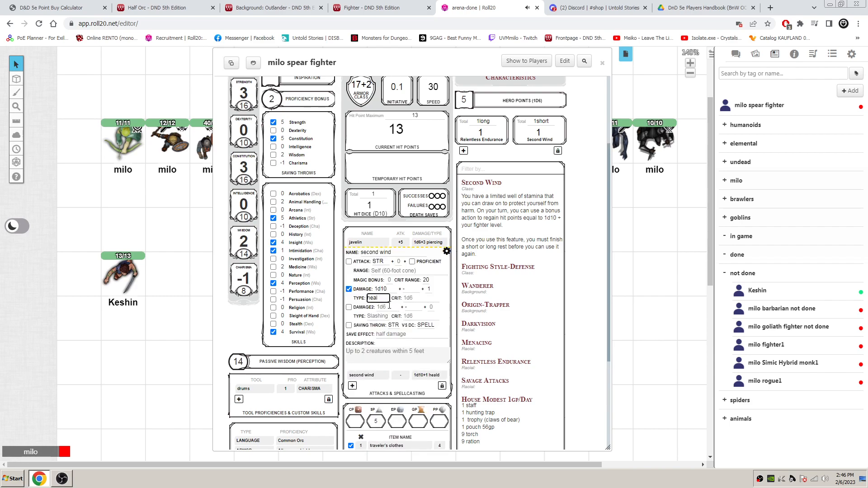
{"action": "left_click", "coordinate": [446, 252]}
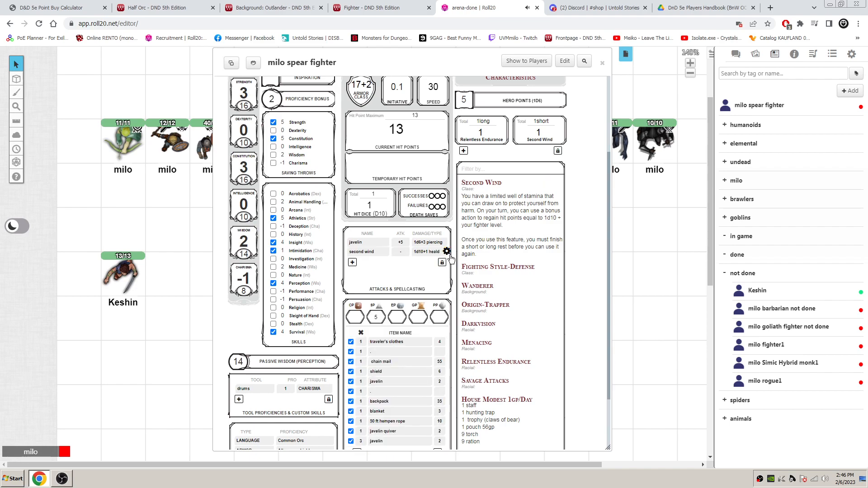
{"action": "left_click", "coordinate": [495, 185]}
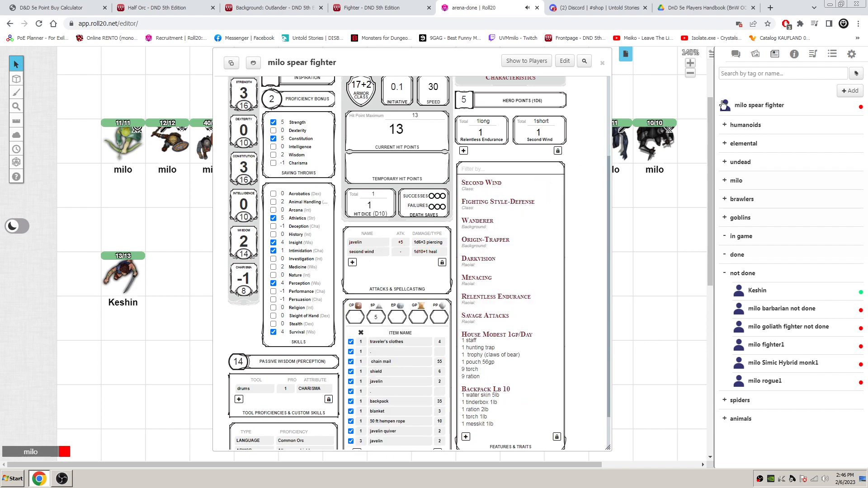
- Test-roll second wind with the chat shown, lower the Second Wind resource to 0 and restore it to 1
{"action": "left_click", "coordinate": [736, 53]}
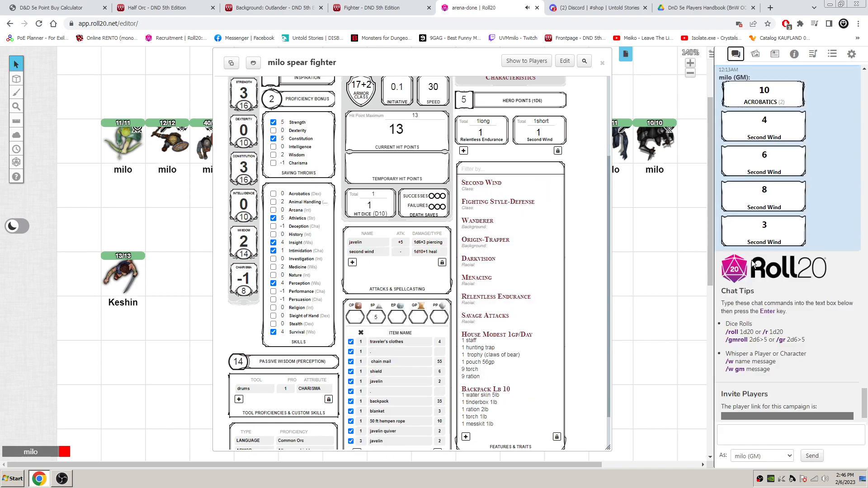
{"action": "left_click", "coordinate": [369, 253]}
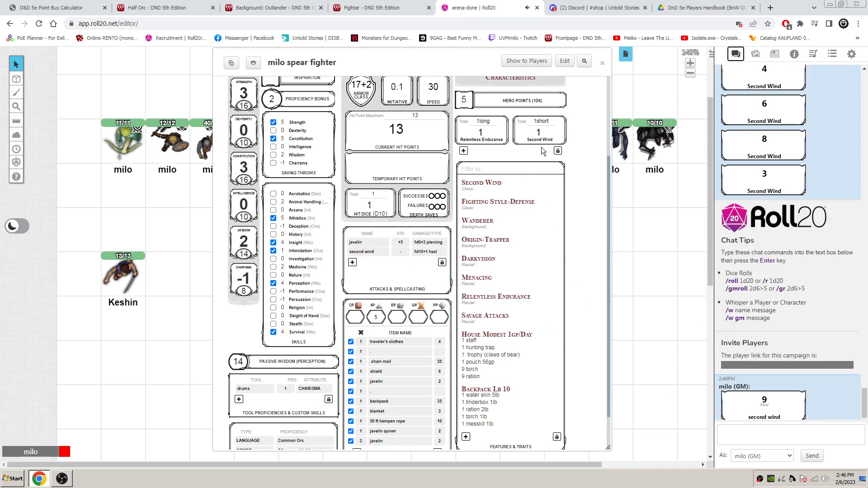
{"action": "left_click", "coordinate": [561, 135]}
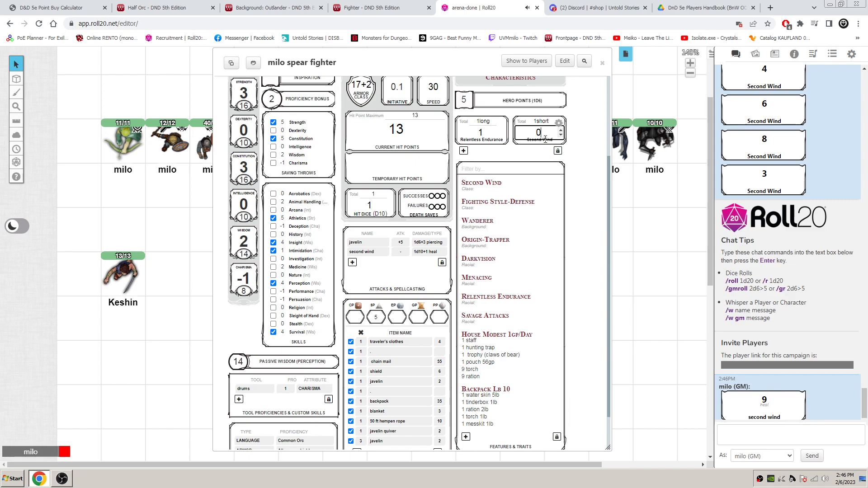
{"action": "left_click", "coordinate": [561, 130]}
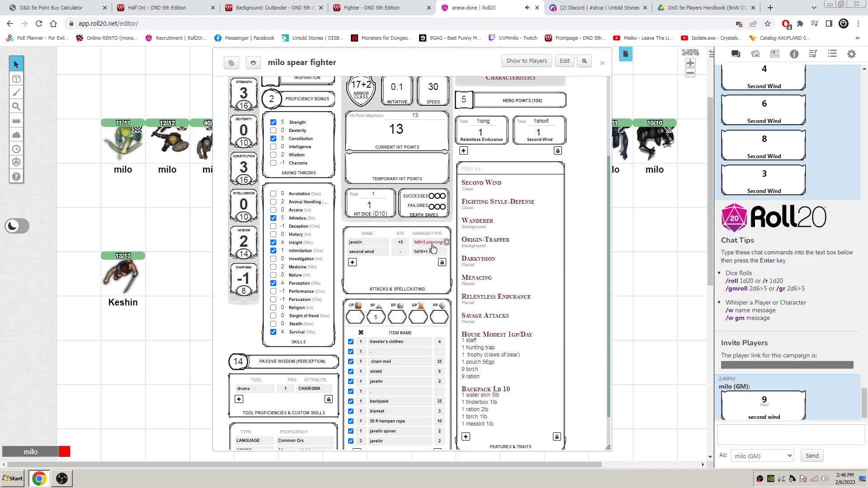
- Change the pouch's gold to 55gp in the house modest 1gp/day feature and close the feature
{"action": "scroll", "coordinate": [574, 284], "scroll_direction": "down", "scroll_amount": 1}
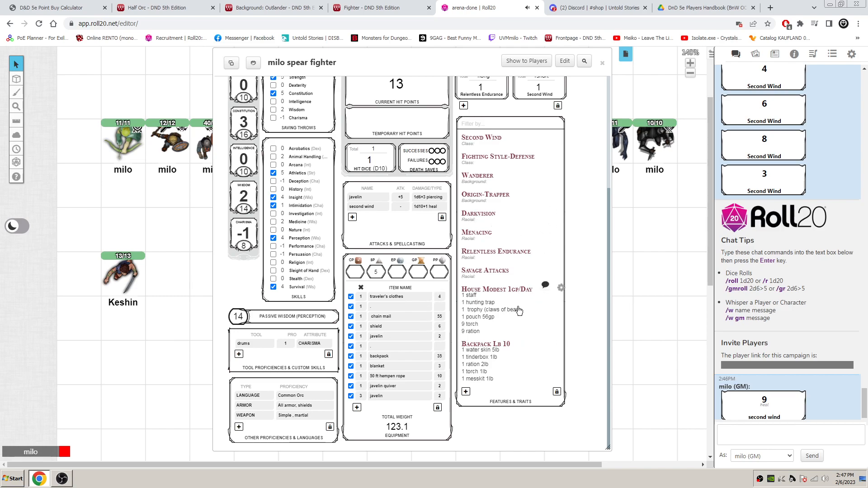
{"action": "left_click", "coordinate": [561, 288]}
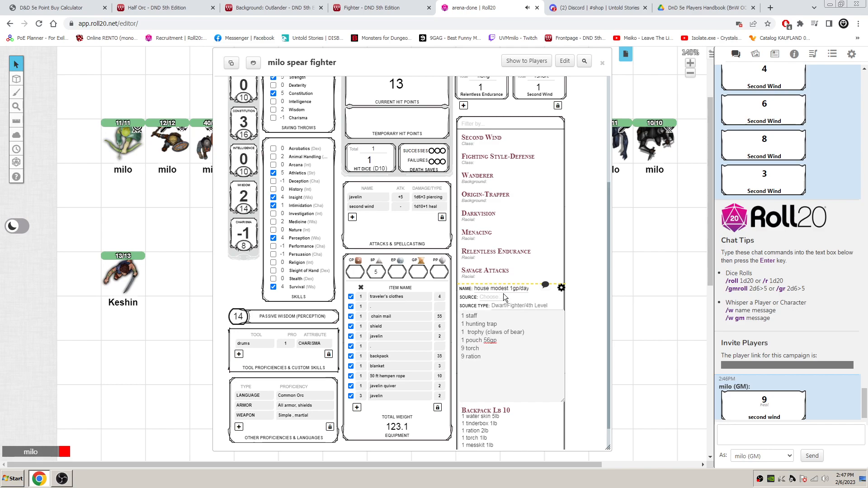
{"action": "left_click_drag", "start_coordinate": [491, 343], "coordinate": [487, 342]}
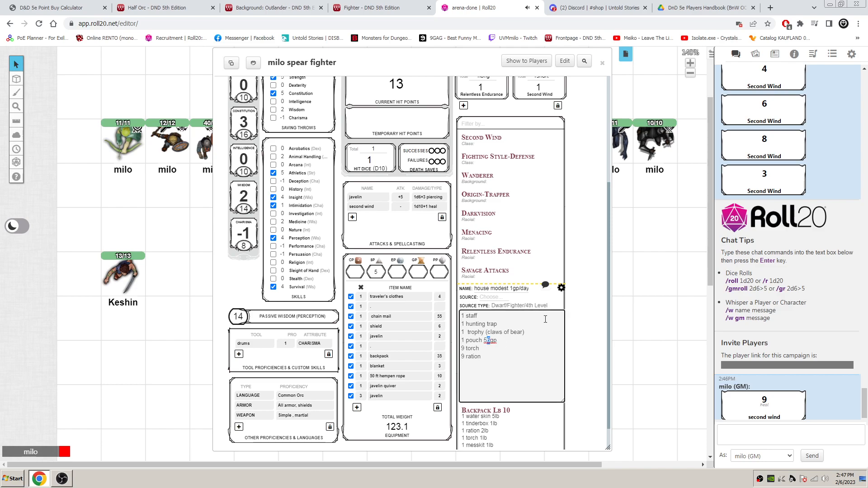
{"action": "type", "text": "5"}
{"action": "left_click", "coordinate": [561, 288]}
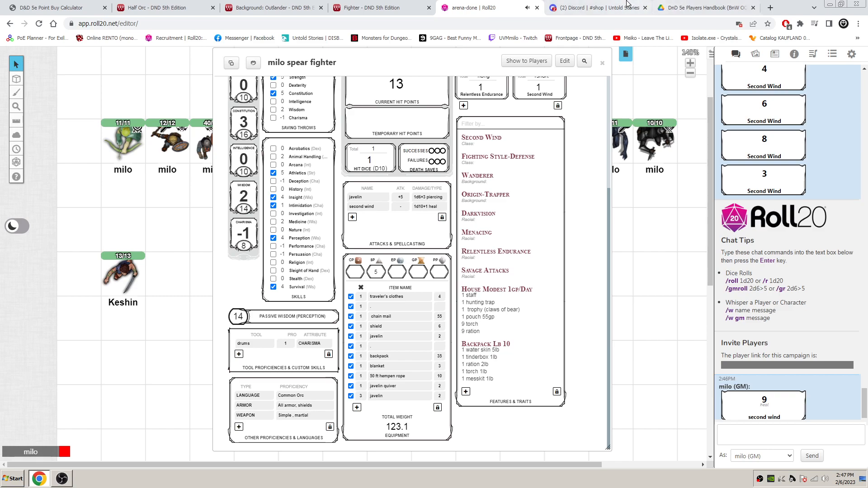
- Switch to Discord, find the potions in the shop channel and select the Small Life Potion name
{"action": "left_click", "coordinate": [605, 8]}
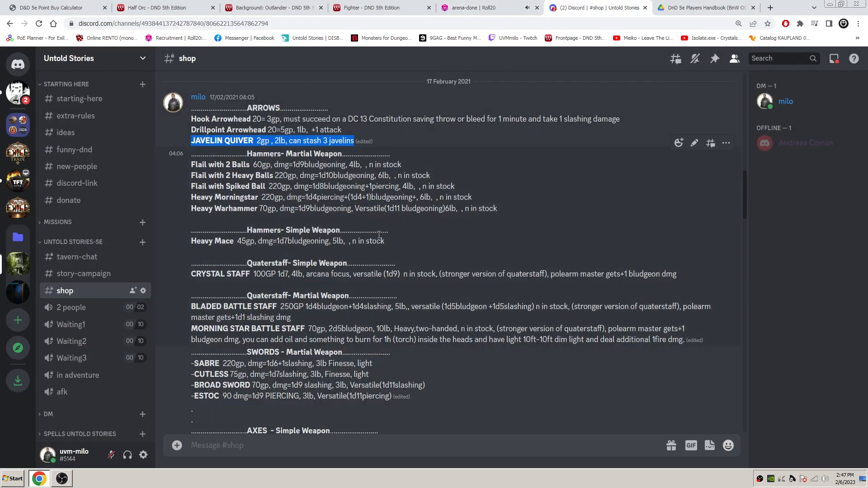
{"action": "scroll", "coordinate": [393, 245], "scroll_direction": "down", "scroll_amount": 4}
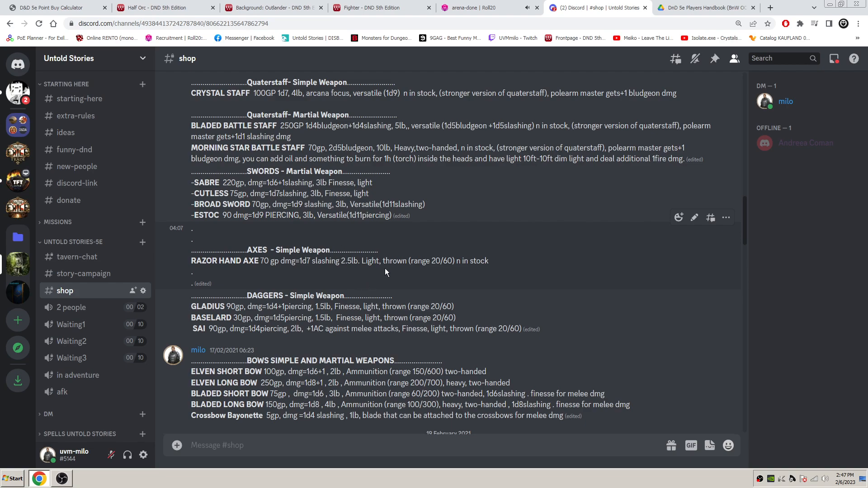
{"action": "scroll", "coordinate": [316, 260], "scroll_direction": "down", "scroll_amount": 6}
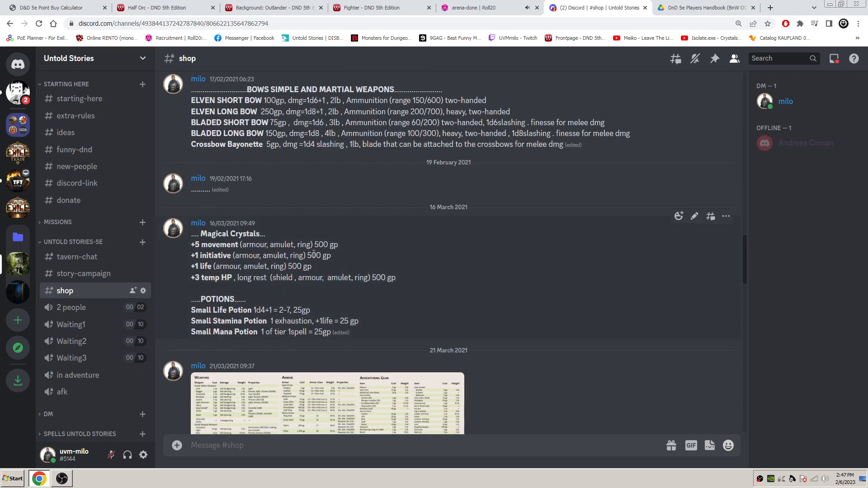
{"action": "scroll", "coordinate": [318, 260], "scroll_direction": "down", "scroll_amount": 4}
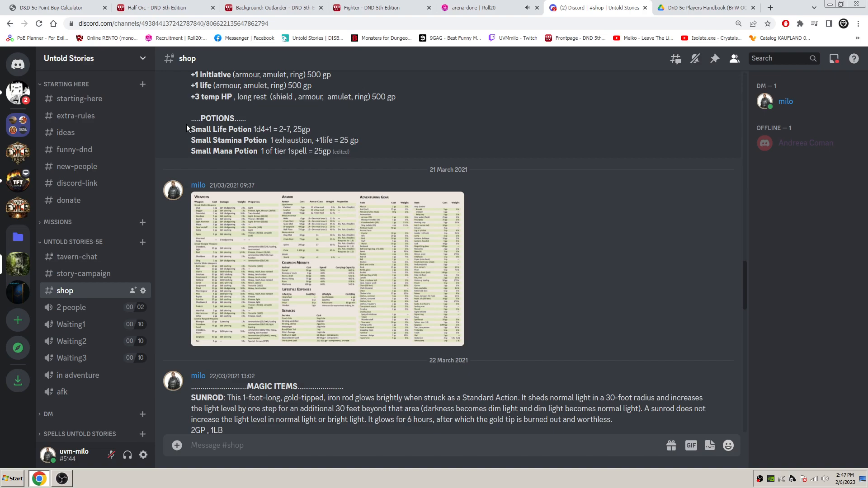
{"action": "left_click_drag", "start_coordinate": [315, 131], "coordinate": [192, 135]}
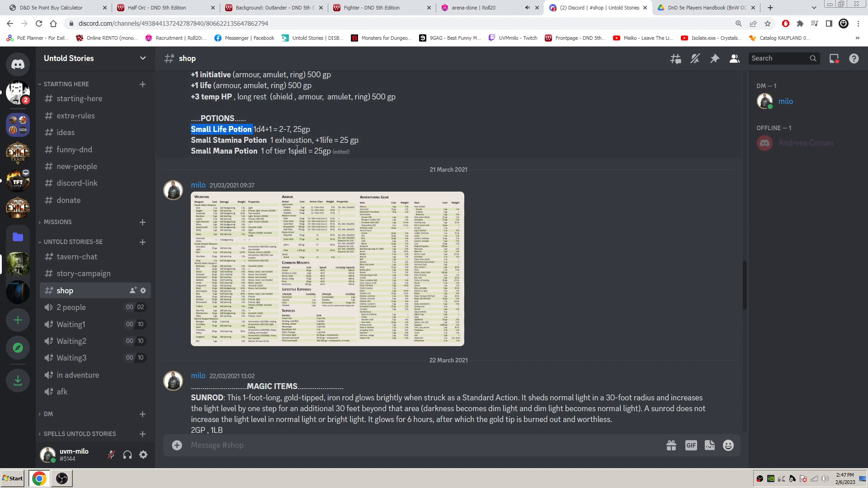
- Return to the Roll20 character sheet, set the pouch's gold to 30gp in the house modest 1gp/day feature, and close the feature
{"action": "left_click", "coordinate": [497, 6]}
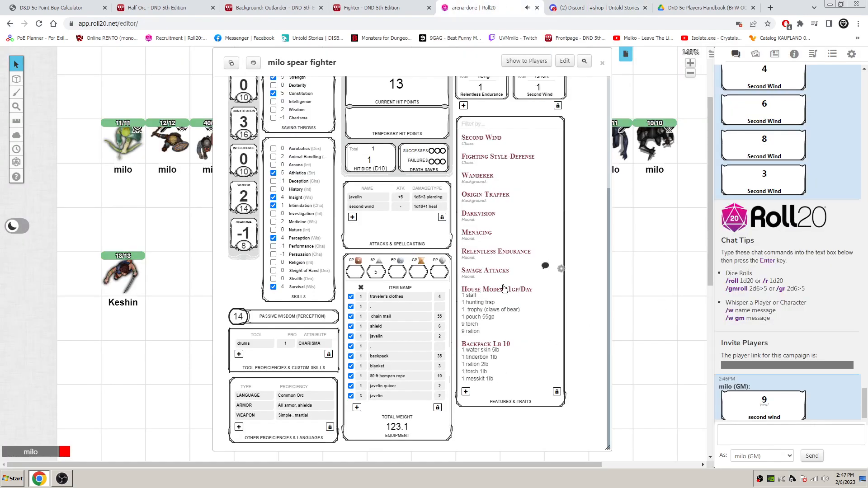
{"action": "left_click", "coordinate": [561, 288]}
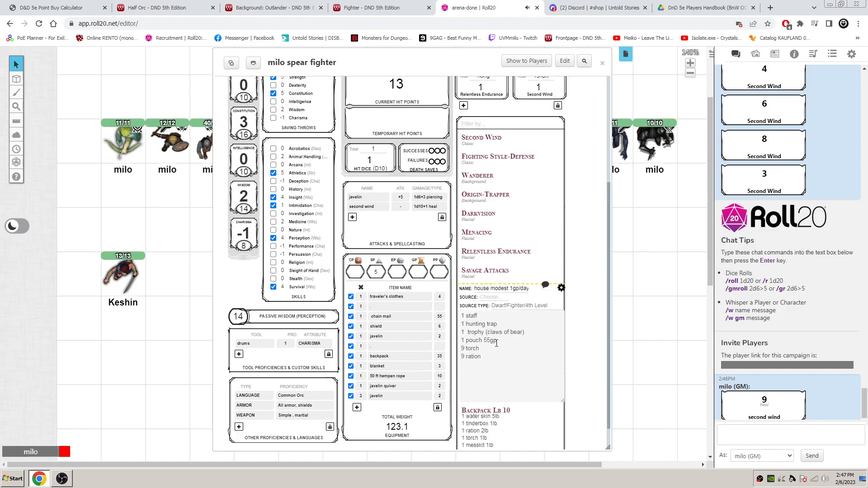
{"action": "left_click_drag", "start_coordinate": [484, 341], "coordinate": [491, 342]}
{"action": "type", "text": "30"}
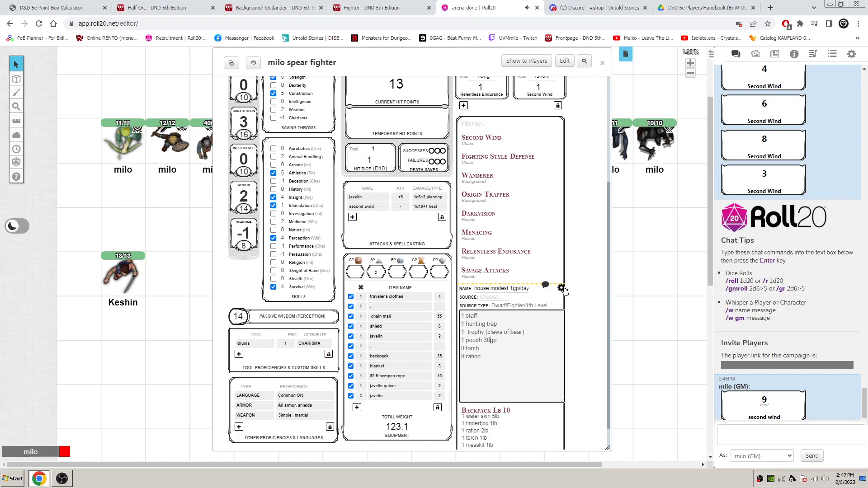
{"action": "left_click", "coordinate": [562, 289]}
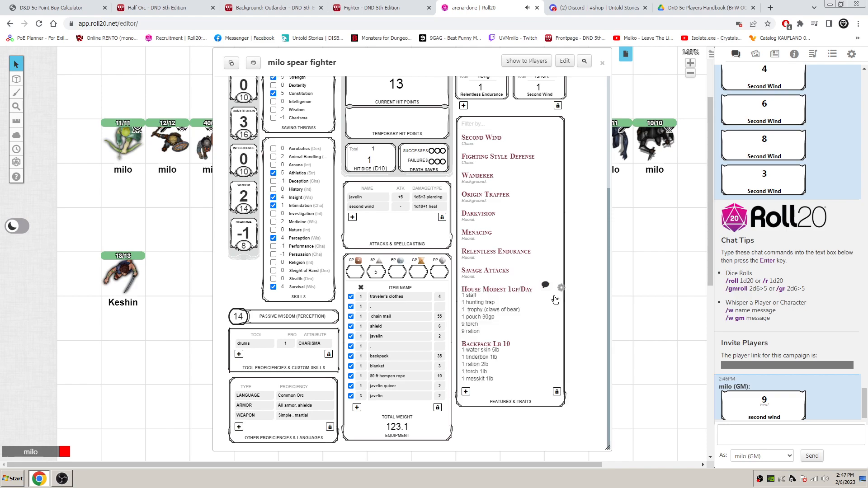
- Recheck the potion listing in the Discord shop, return to Roll20 and add a Small Life Potion weighing 0.5 to the equipment
{"action": "left_click", "coordinate": [633, 7]}
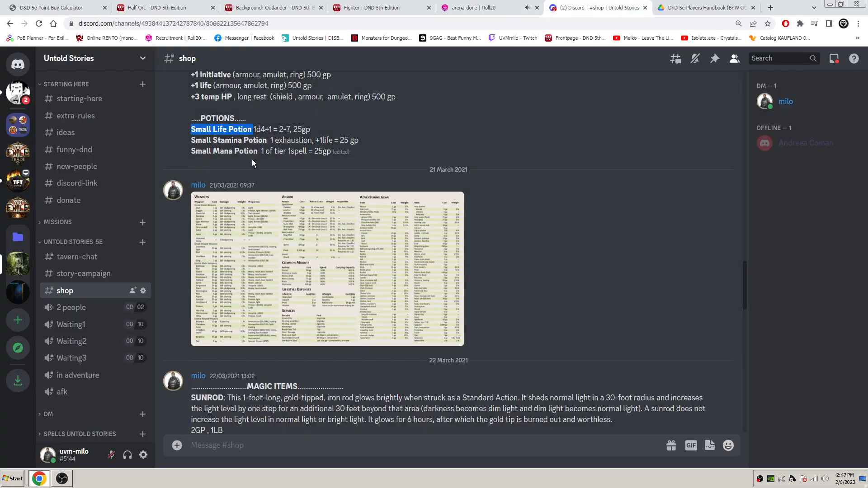
{"action": "left_click", "coordinate": [495, 8]}
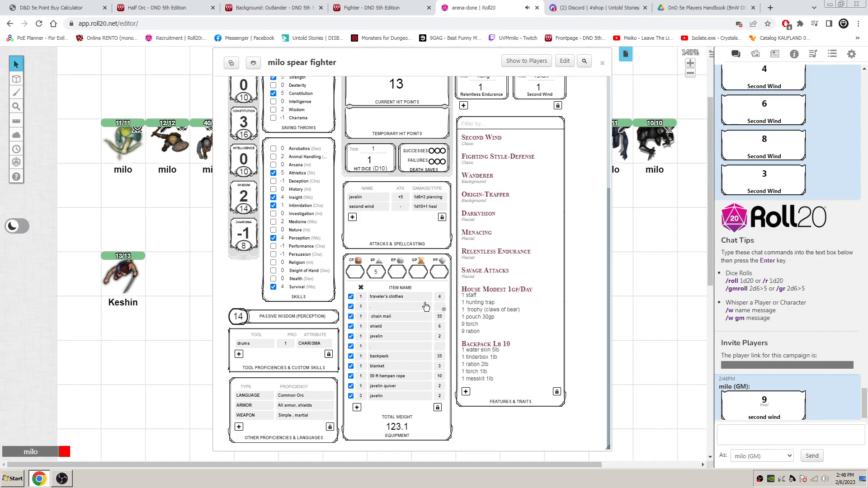
{"action": "left_click", "coordinate": [357, 408]}
{"action": "left_click", "coordinate": [385, 409]}
{"action": "type", "text": "Small Life Potion"}
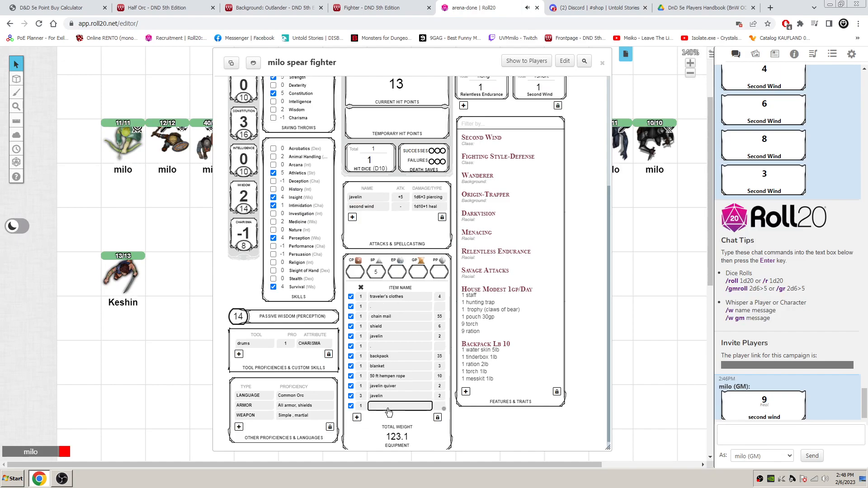
{"action": "key", "text": "Tab"}
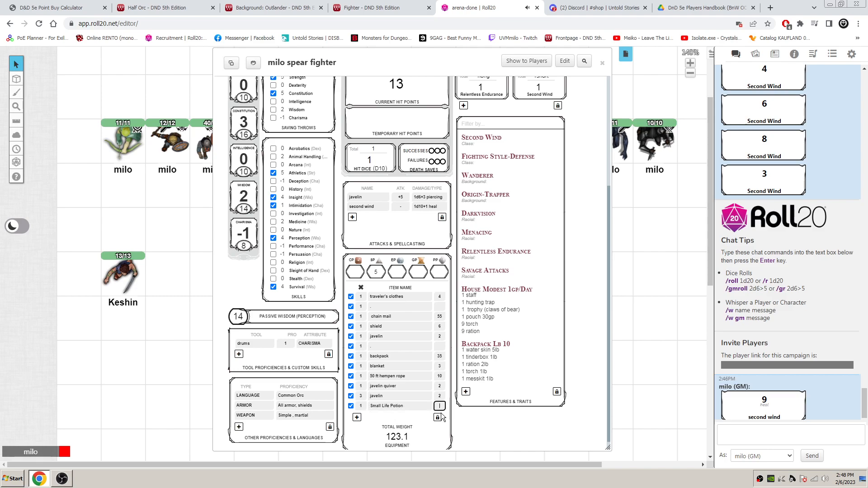
{"action": "left_click", "coordinate": [441, 413]}
- Move the Small Life Potion directly below traveler's clothes in the equipment list, lock the list and close the character sheet
{"action": "left_click", "coordinate": [437, 417]}
{"action": "left_click_drag", "start_coordinate": [353, 406], "coordinate": [362, 316]}
{"action": "left_click", "coordinate": [437, 417]}
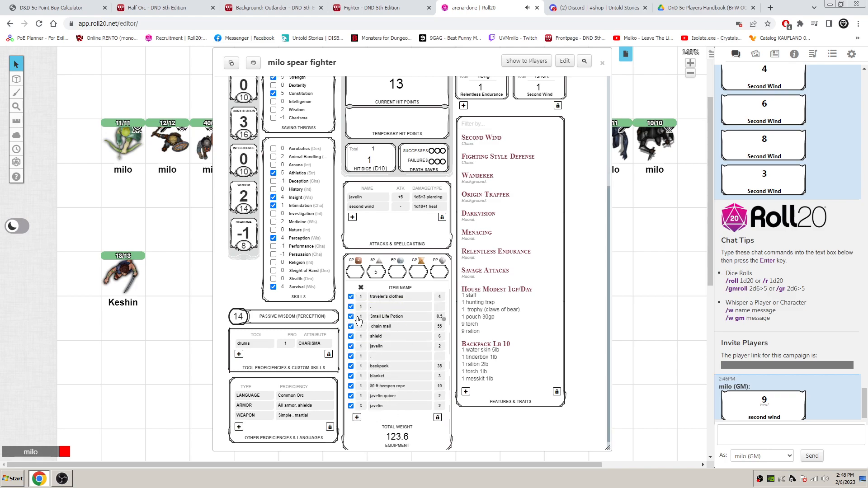
{"action": "left_click", "coordinate": [437, 417]}
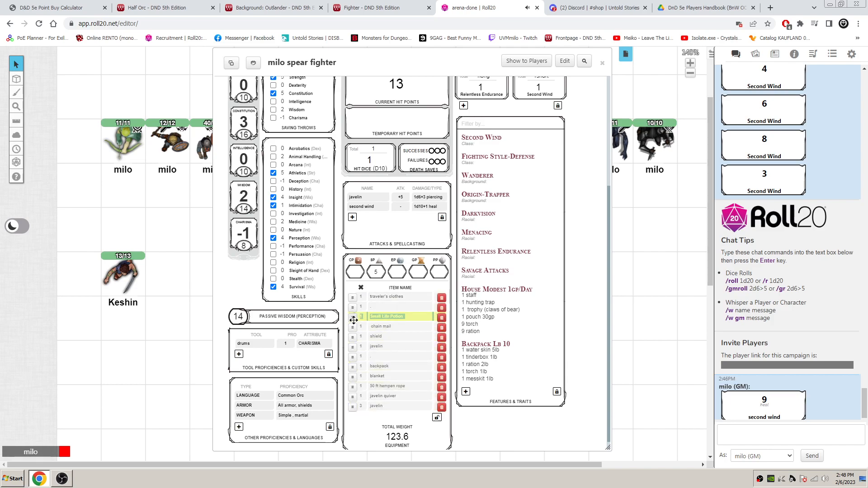
{"action": "left_click_drag", "start_coordinate": [352, 317], "coordinate": [356, 304]}
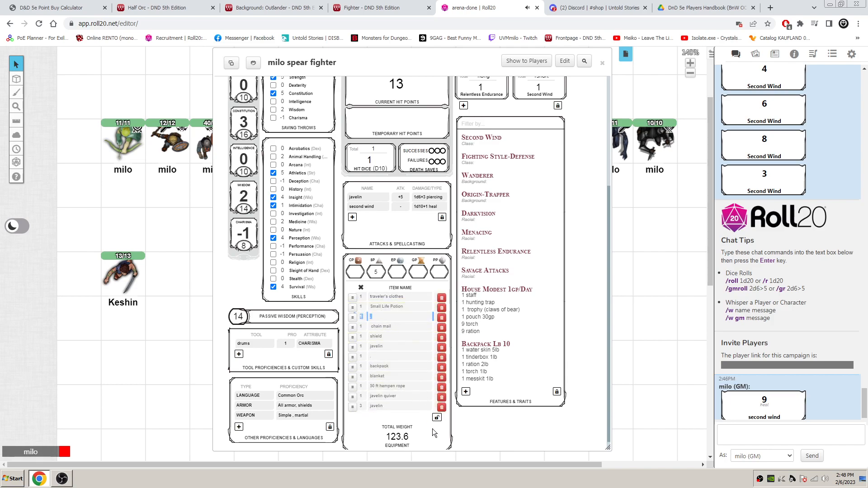
{"action": "left_click", "coordinate": [437, 417]}
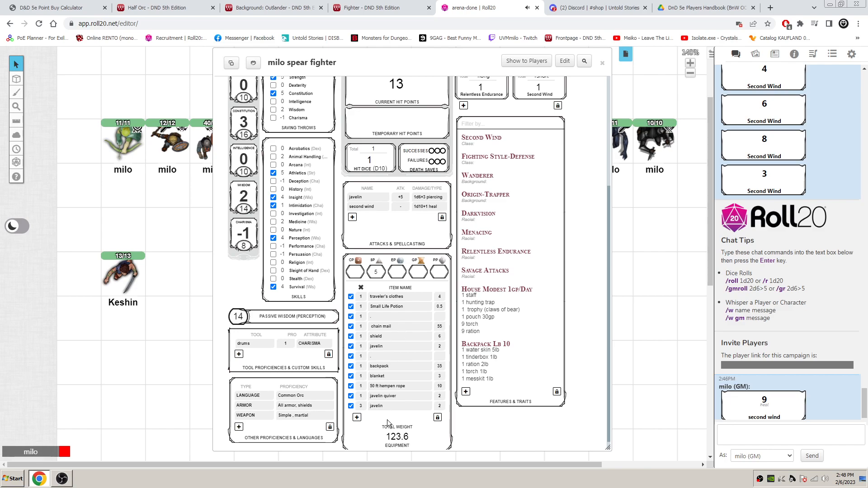
{"action": "scroll", "coordinate": [405, 384], "scroll_direction": "up", "scroll_amount": 4}
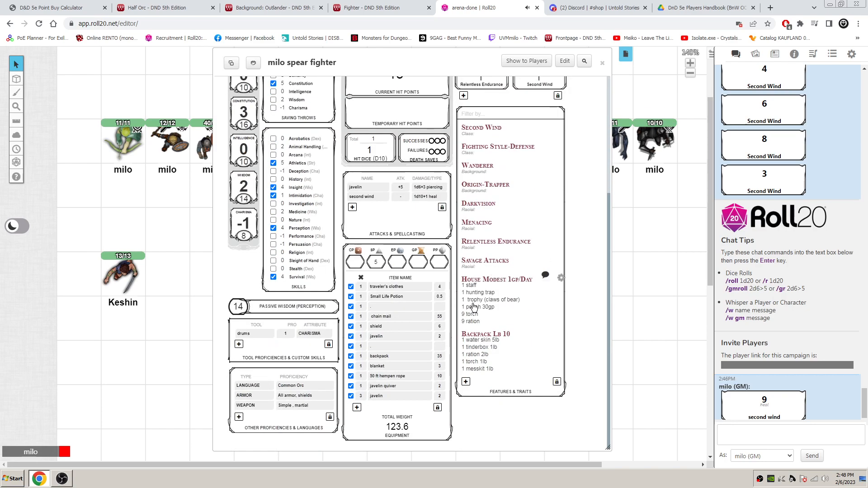
{"action": "left_click", "coordinate": [603, 64]}
{"action": "left_click", "coordinate": [342, 184]}
{"action": "left_click", "coordinate": [301, 149]}
{"action": "left_click", "coordinate": [342, 143]}
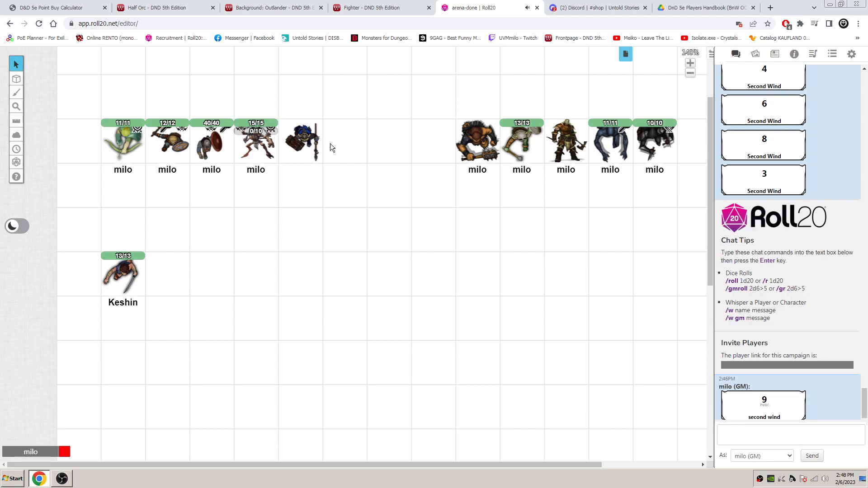
{"action": "left_click", "coordinate": [310, 143]}
{"action": "left_click", "coordinate": [362, 150]}
{"action": "left_click", "coordinate": [312, 141]}
{"action": "left_click", "coordinate": [350, 141]}
{"action": "left_click", "coordinate": [303, 145]}
{"action": "left_click", "coordinate": [365, 147]}
- Open the settings of the unnamed spear-carrying token and let players see its name and bars 1, 2 and 3
{"action": "left_click", "coordinate": [306, 146]}
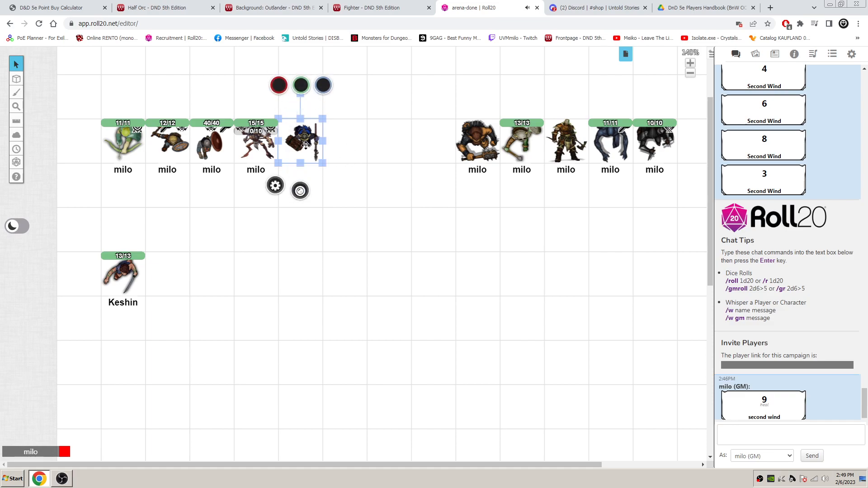
{"action": "double_click", "coordinate": [319, 153]}
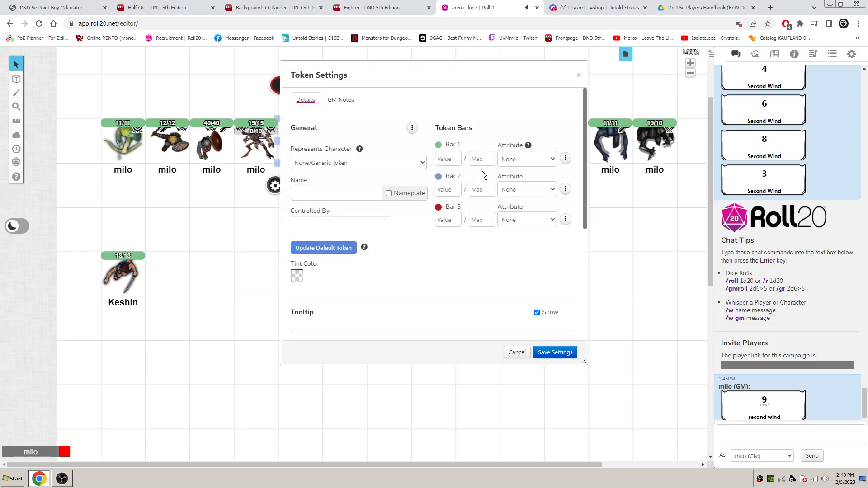
{"action": "left_click", "coordinate": [565, 157]}
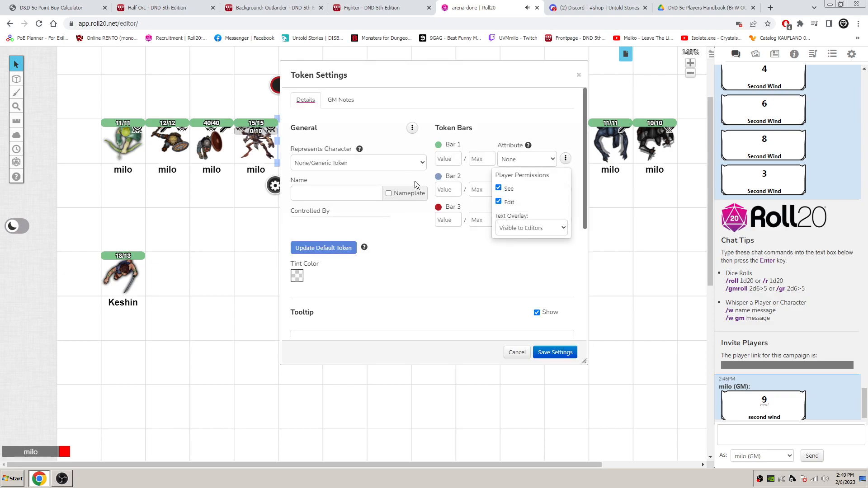
{"action": "left_click", "coordinate": [378, 121]}
{"action": "left_click", "coordinate": [412, 128]}
{"action": "left_click", "coordinate": [378, 162]}
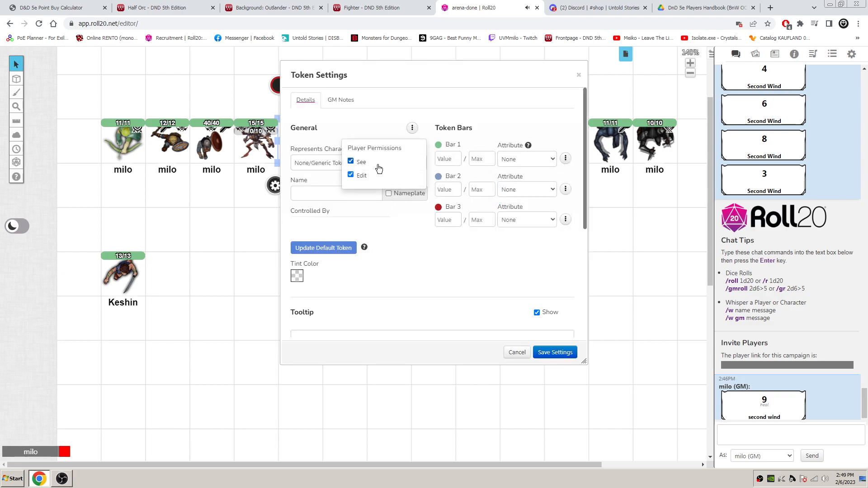
{"action": "left_click", "coordinate": [565, 219]}
{"action": "left_click", "coordinate": [498, 249]}
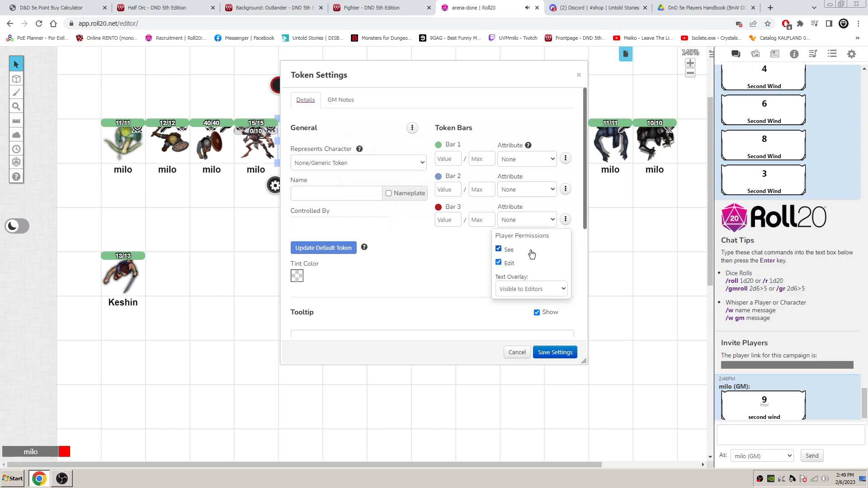
{"action": "left_click", "coordinate": [565, 189]}
{"action": "left_click", "coordinate": [498, 218]}
- Set the token to represent the spear fighter character
{"action": "left_click", "coordinate": [345, 163]}
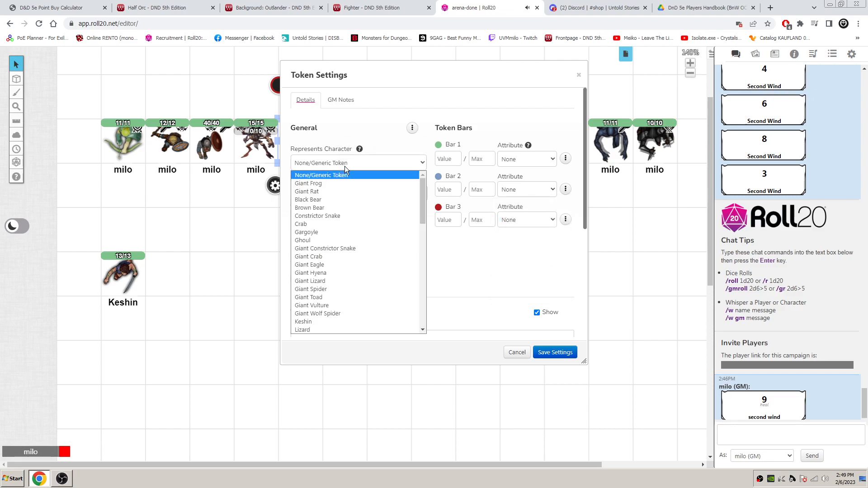
{"action": "left_click", "coordinate": [335, 70]}
{"action": "left_click_drag", "start_coordinate": [334, 70], "coordinate": [495, 78]}
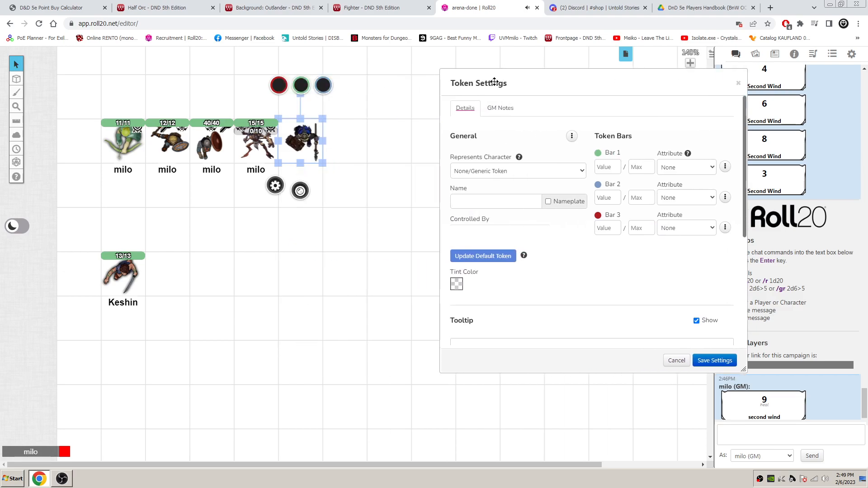
{"action": "left_click_drag", "start_coordinate": [614, 85], "coordinate": [457, 77]}
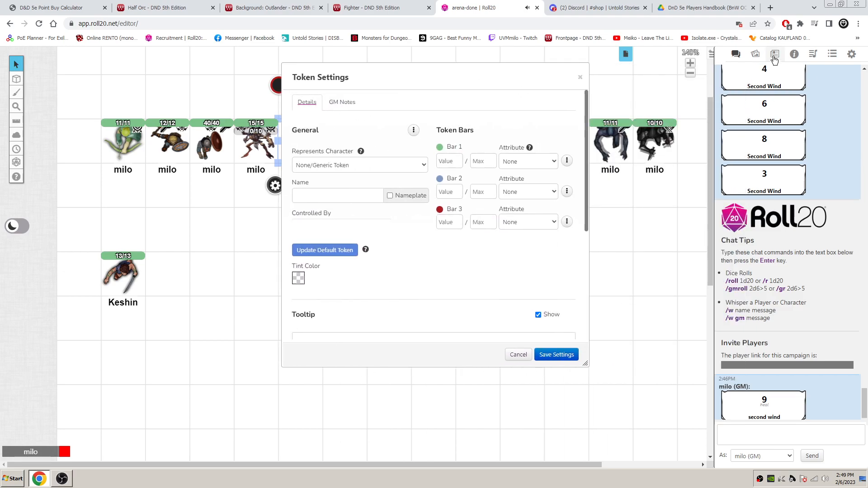
{"action": "left_click", "coordinate": [343, 166]}
{"action": "key", "text": "m"}
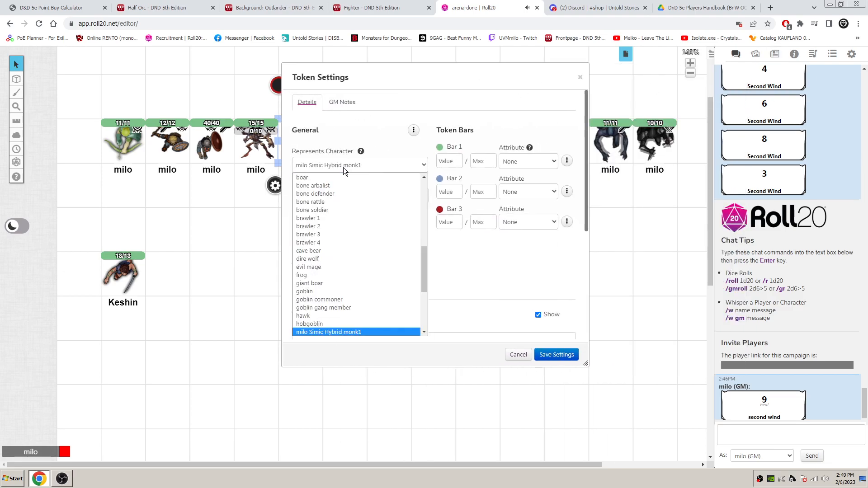
{"action": "key", "text": "Down"}
{"action": "key", "text": "Down"}
{"action": "key", "text": "Down"}
{"action": "key", "text": "Down"}
{"action": "key", "text": "Down"}
{"action": "key", "text": "Down"}
{"action": "key", "text": "Down"}
{"action": "key", "text": "Down"}
{"action": "key", "text": "Down"}
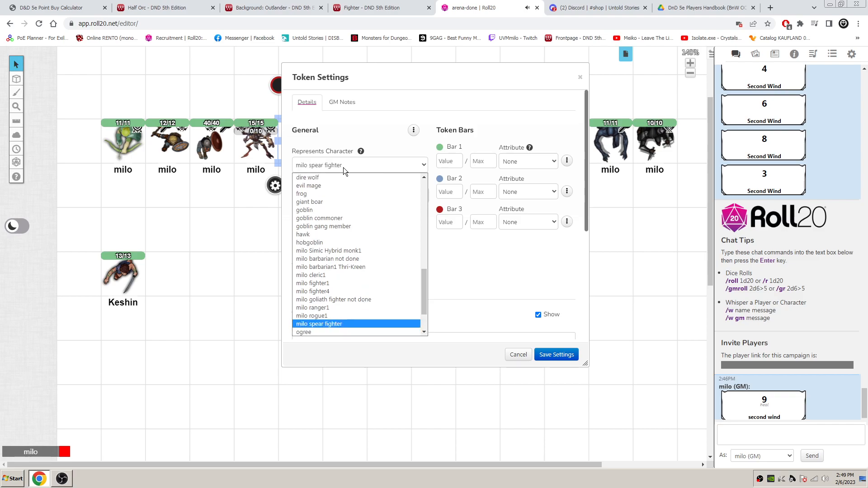
{"action": "key", "text": "Return"}
- Shorten the token's name to its first word, show the nameplate, and set Bar 1 to 13 out of 13
{"action": "left_click_drag", "start_coordinate": [344, 197], "coordinate": [304, 196]}
{"action": "key", "text": "BackSpace"}
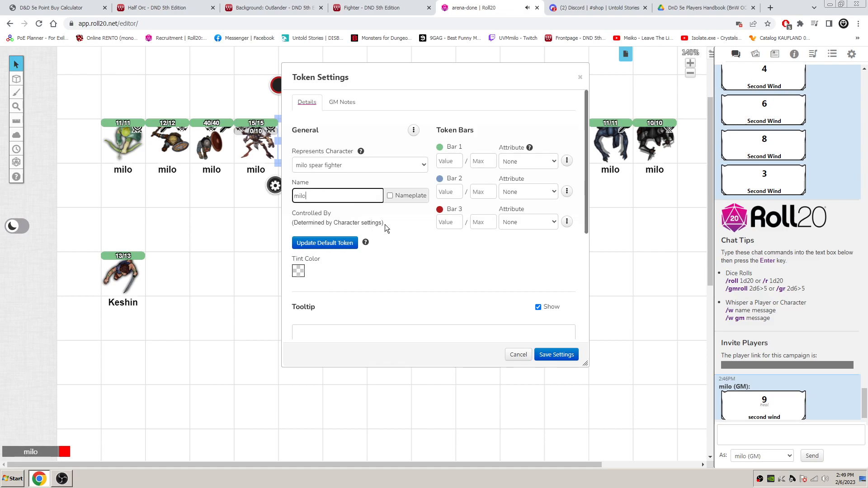
{"action": "left_click", "coordinate": [398, 199]}
{"action": "left_click", "coordinate": [449, 161]}
{"action": "type", "text": "13"}
{"action": "left_click", "coordinate": [479, 163]}
{"action": "type", "text": "13"}
- Set the token bar location to Top Overlapping
{"action": "scroll", "coordinate": [502, 238], "scroll_direction": "down", "scroll_amount": 4}
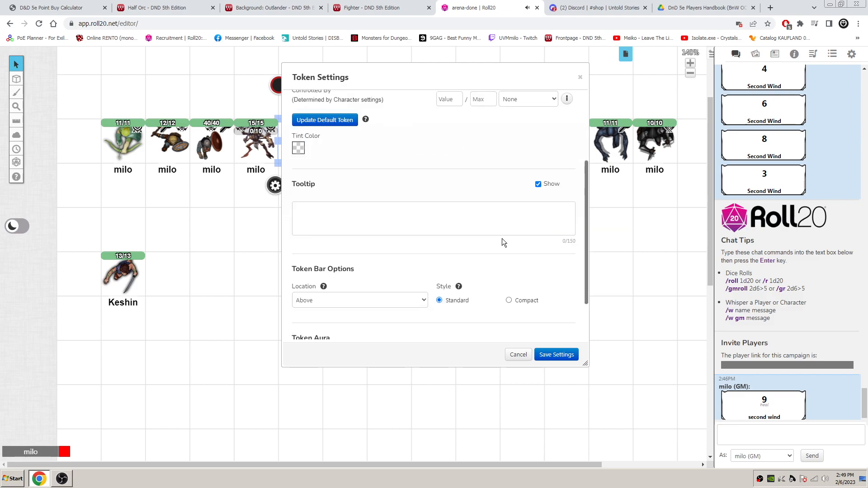
{"action": "left_click", "coordinate": [407, 243]}
{"action": "left_click", "coordinate": [397, 262]}
- Change Aura 2's tint color to dark brown, save the token settings and leave the token deselected
{"action": "left_click", "coordinate": [562, 297]}
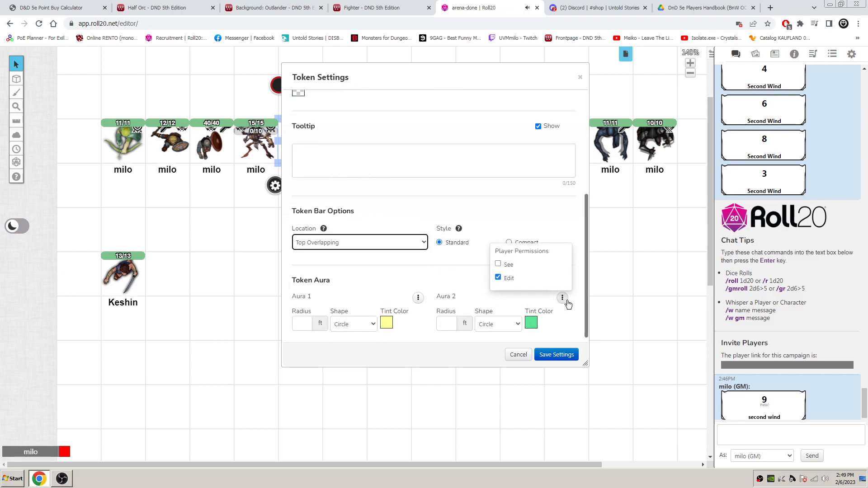
{"action": "left_click", "coordinate": [532, 323]}
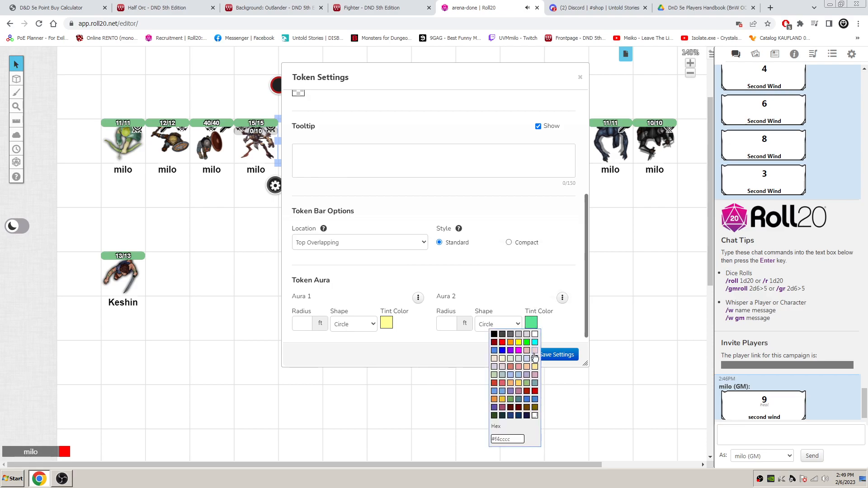
{"action": "left_click", "coordinate": [534, 408]}
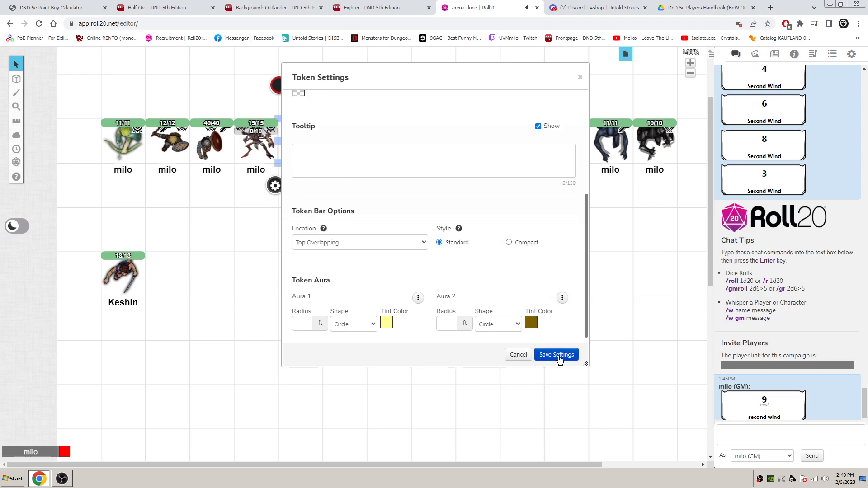
{"action": "left_click", "coordinate": [559, 355]}
{"action": "left_click", "coordinate": [316, 156]}
{"action": "left_click_drag", "start_coordinate": [318, 152], "coordinate": [320, 152]}
{"action": "left_click", "coordinate": [386, 164]}
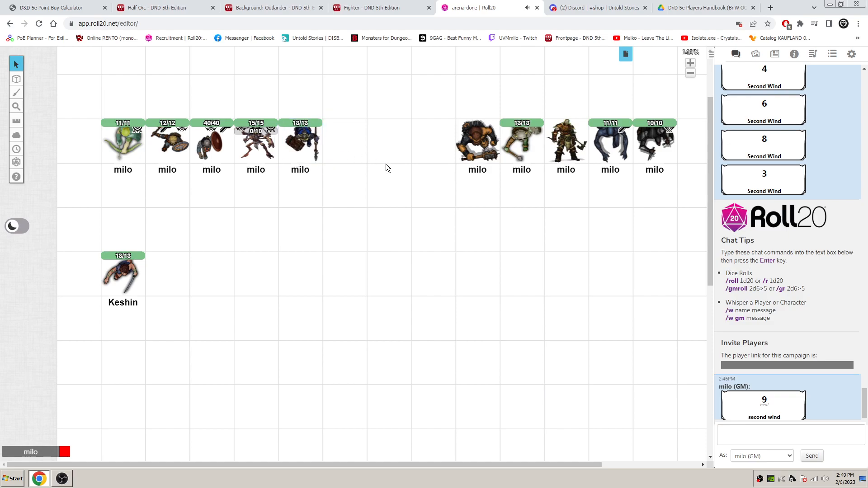